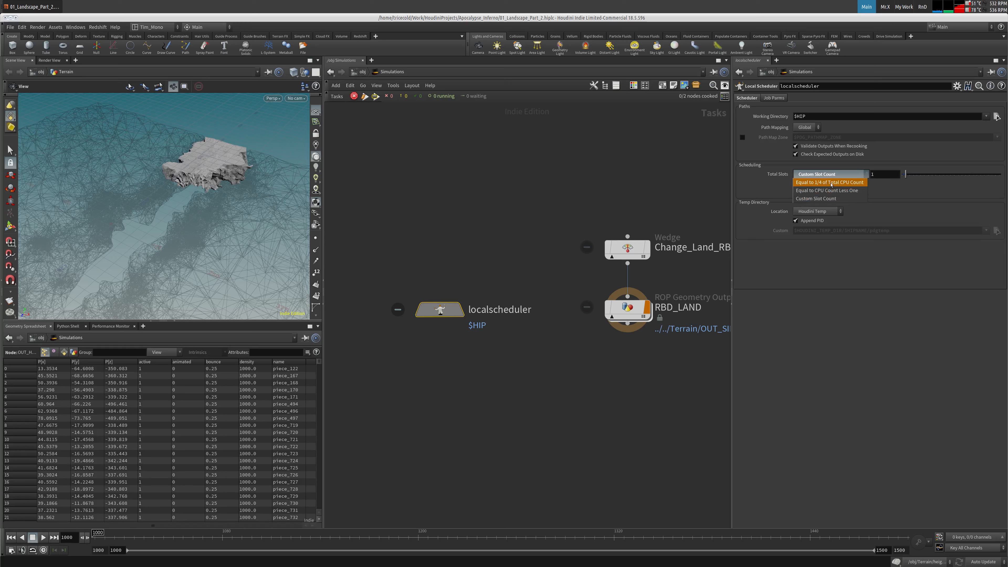
Step: Set the local scheduler's total slots to Equal to 1/4 of Total CPU Count
{"action": "left_click", "coordinate": [831, 183]}
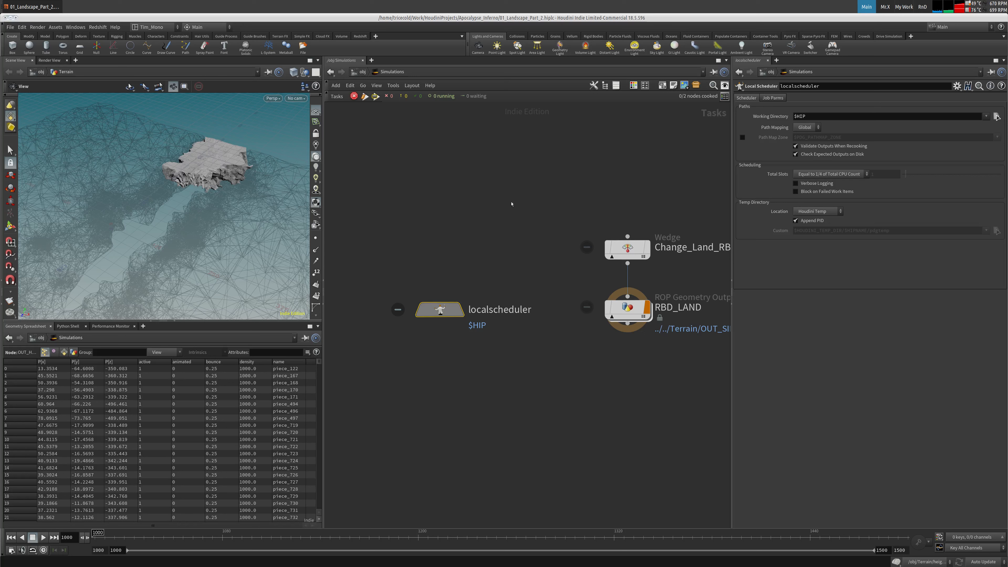
Step: Examine the resolved output file path in the RBD_LAND node's ROP Geometry settings, widening the parameter pane to read it in full
{"action": "left_click", "coordinate": [628, 307]}
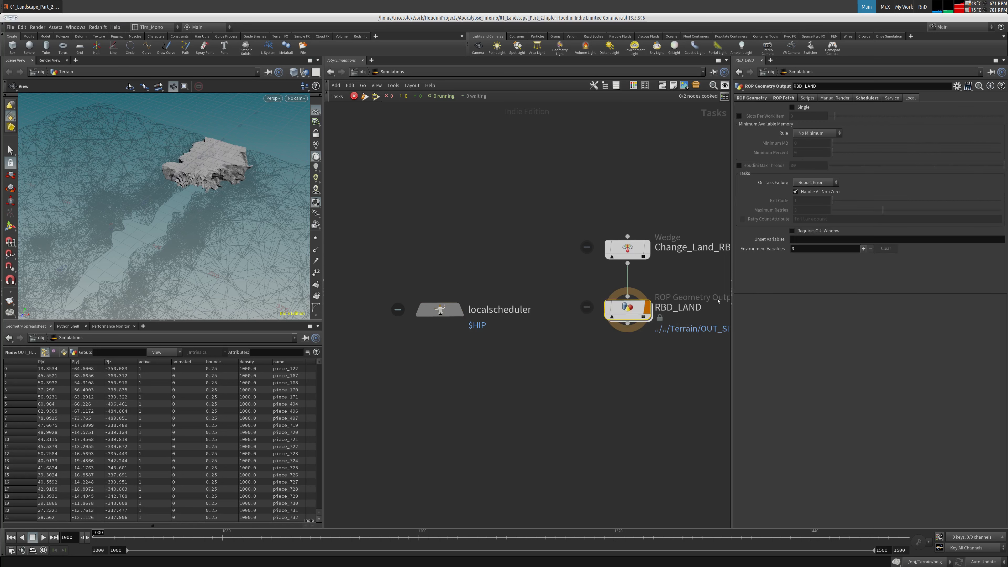
{"action": "left_click", "coordinate": [759, 98]}
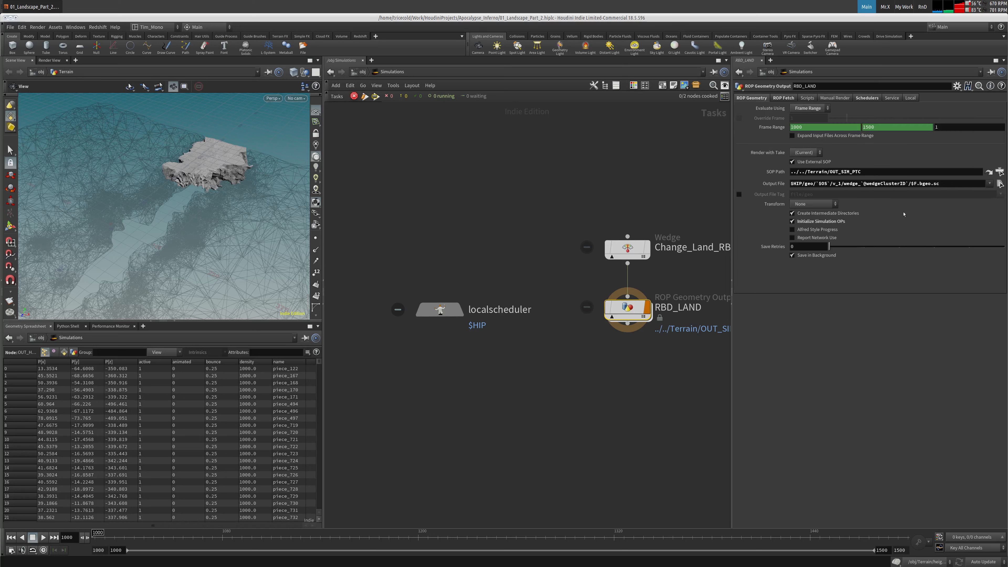
{"action": "left_click", "coordinate": [1000, 184]}
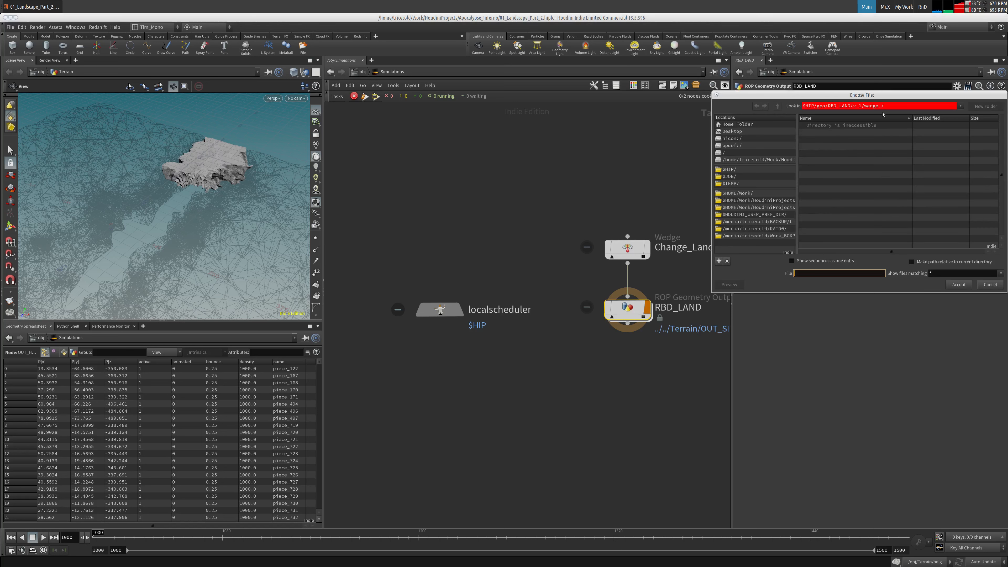
{"action": "left_click", "coordinate": [990, 284]}
{"action": "left_click", "coordinate": [769, 184]}
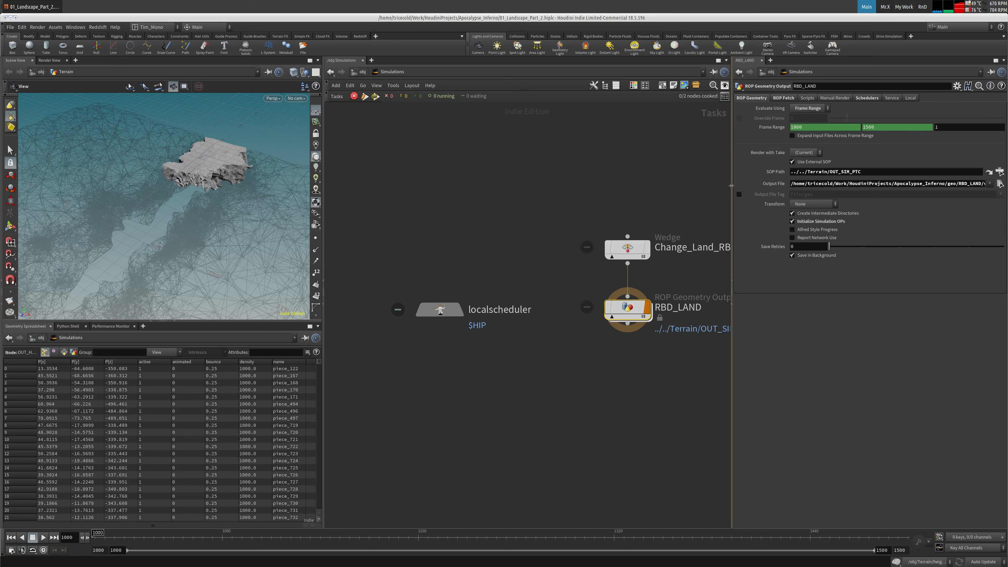
{"action": "left_click_drag", "start_coordinate": [731, 186], "coordinate": [527, 187]}
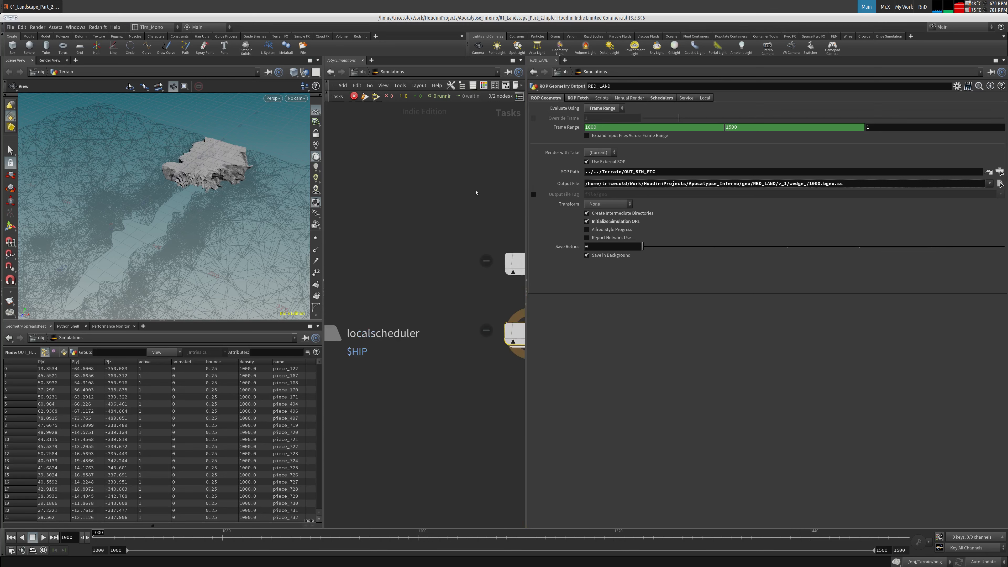
{"action": "middle_click_drag", "start_coordinate": [475, 192], "coordinate": [359, 203]}
{"action": "left_click", "coordinate": [569, 184]}
Step: Cook the RBD_LAND node and move the Change_Land_RBD wedge node further above it
{"action": "right_click", "coordinate": [415, 342]}
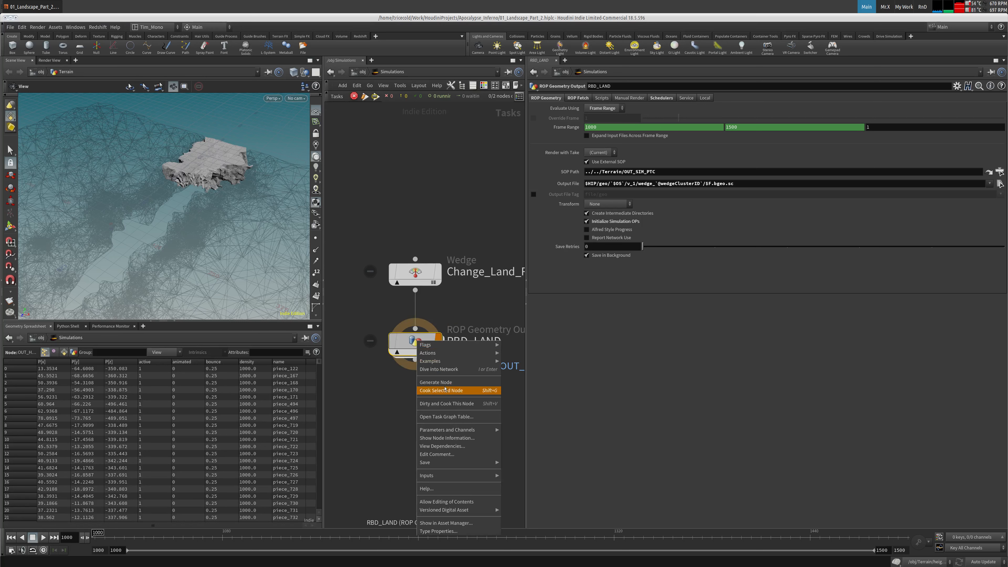
{"action": "left_click", "coordinate": [446, 390]}
{"action": "left_click", "coordinate": [436, 411]}
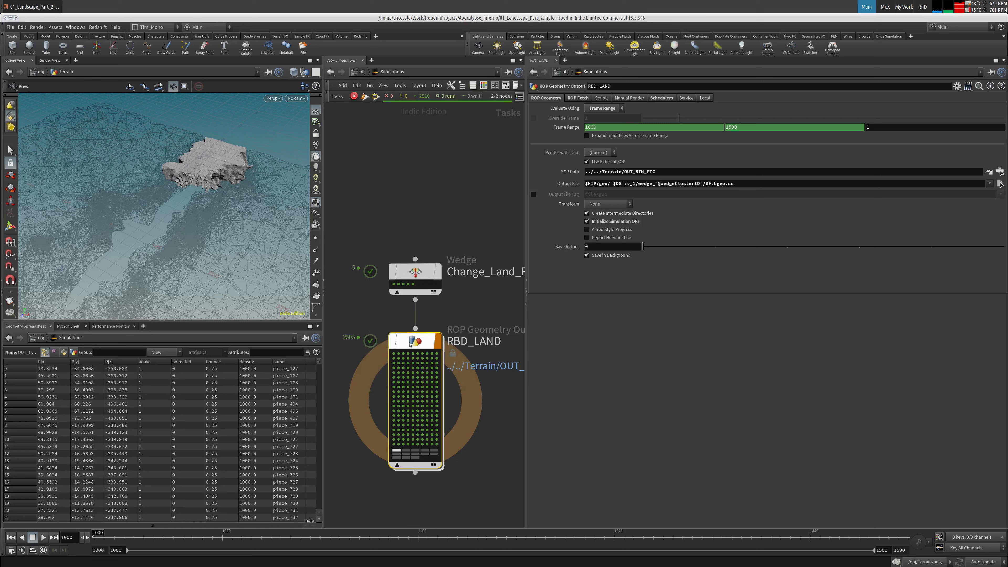
{"action": "left_click_drag", "start_coordinate": [426, 276], "coordinate": [426, 237]}
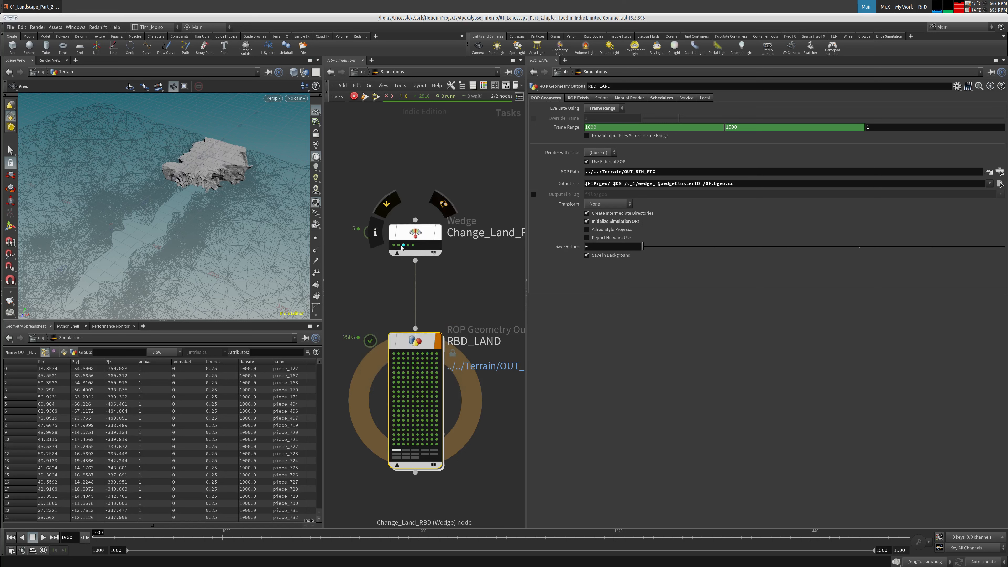
Step: Select the third work item of the Change_Land_RBD wedge and check how RBD_LAND's output file path resolves for it
{"action": "left_click", "coordinate": [403, 245]}
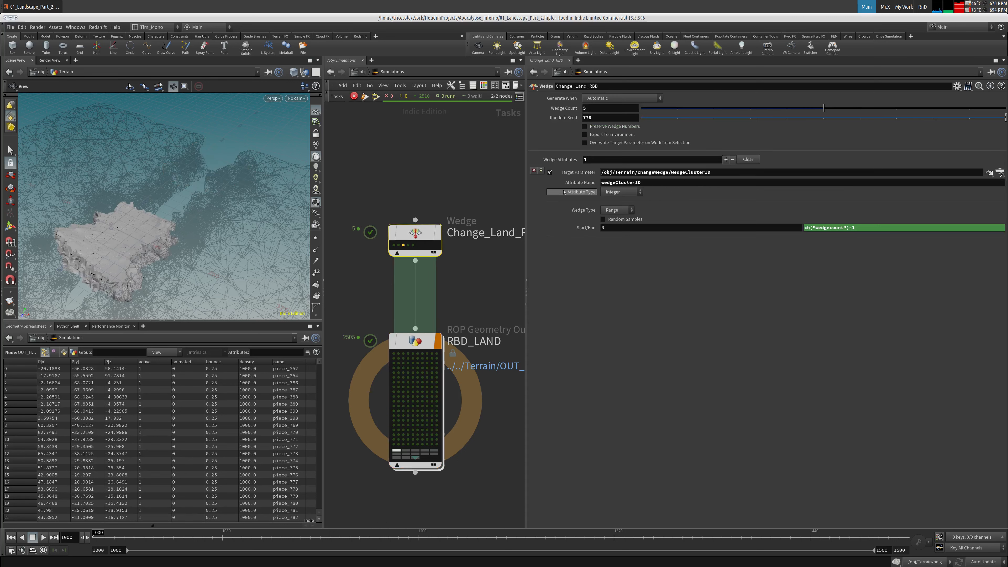
{"action": "left_click", "coordinate": [465, 173]}
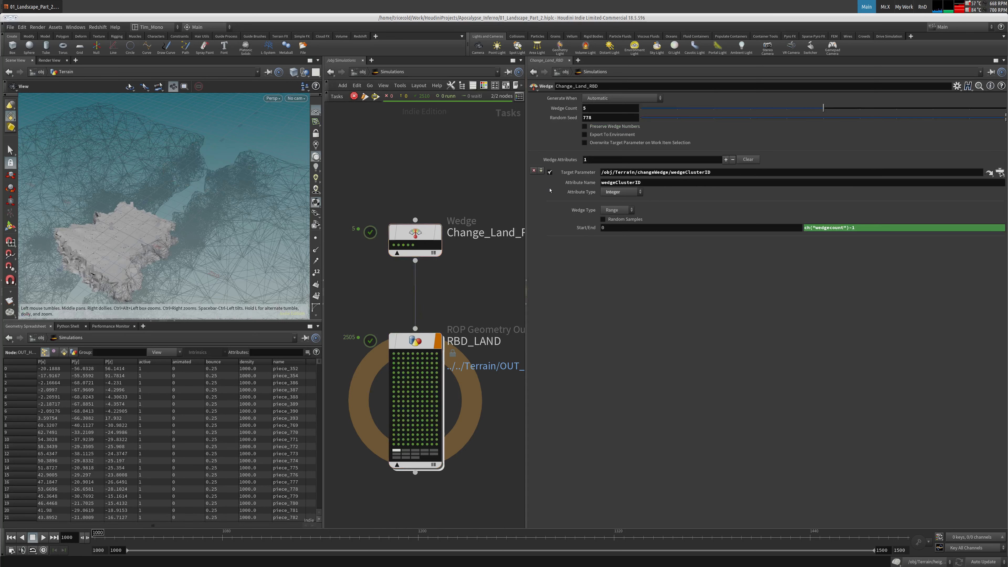
{"action": "left_click", "coordinate": [402, 335]}
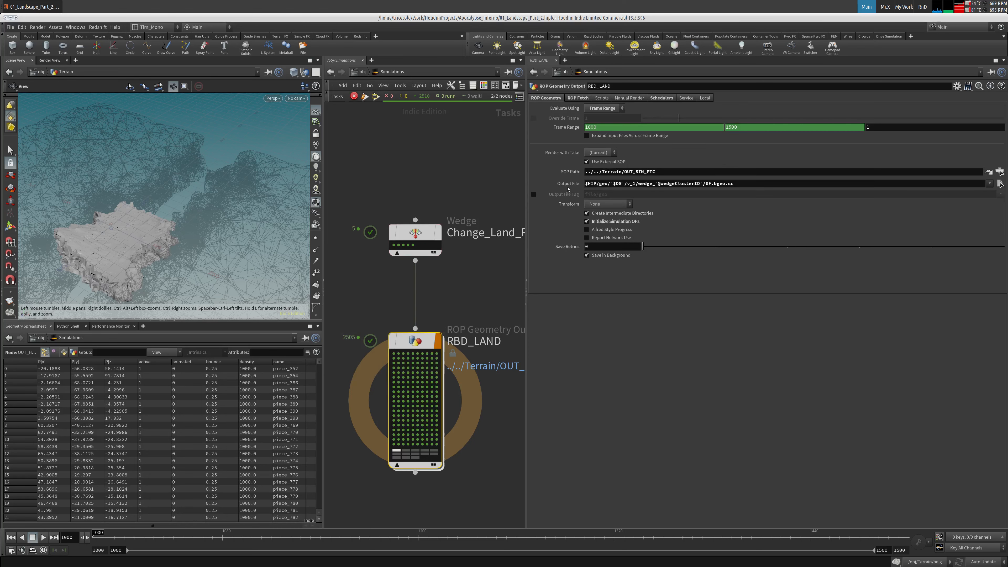
{"action": "left_click", "coordinate": [568, 186]}
{"action": "left_click_drag", "start_coordinate": [846, 184], "coordinate": [585, 183]}
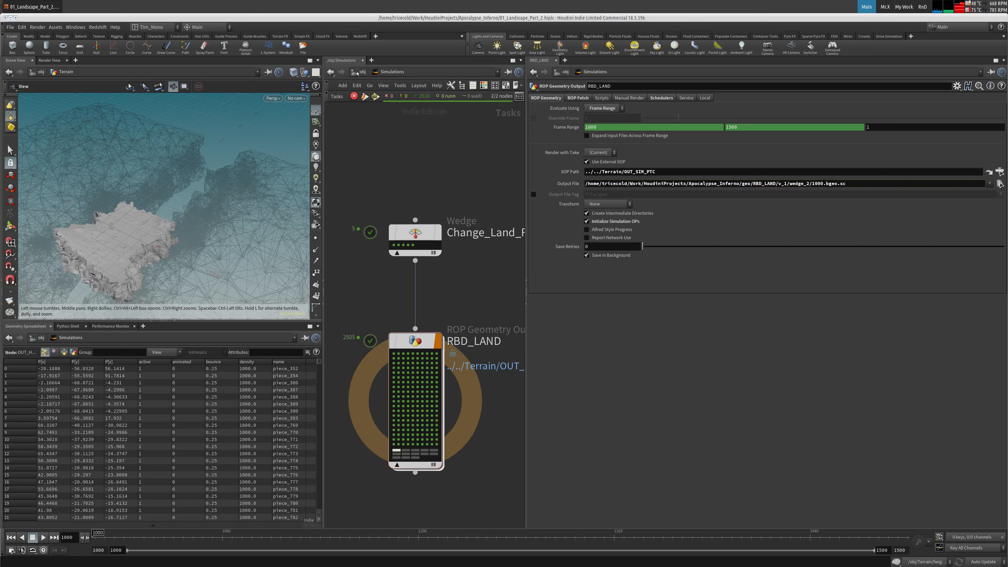
Step: Go up to the obj network and widen the network editor pane to show all the network boxes
{"action": "left_click", "coordinate": [362, 72]}
{"action": "middle_click_drag", "start_coordinate": [408, 186], "coordinate": [425, 181]}
{"action": "right_click_drag", "start_coordinate": [425, 180], "coordinate": [404, 185]}
{"action": "middle_click_drag", "start_coordinate": [404, 185], "coordinate": [450, 145]}
{"action": "right_click_drag", "start_coordinate": [451, 146], "coordinate": [497, 162]}
{"action": "middle_click_drag", "start_coordinate": [497, 161], "coordinate": [415, 86]}
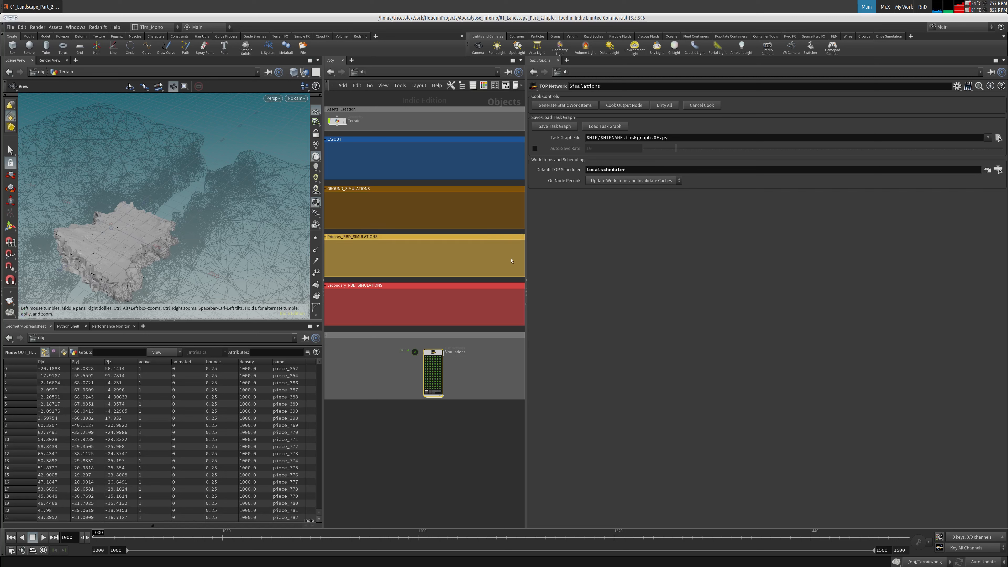
{"action": "left_click_drag", "start_coordinate": [526, 258], "coordinate": [647, 256]}
{"action": "mouse_move", "coordinate": [466, 258]}
{"action": "middle_mouse_down"}
{"action": "mouse_move", "coordinate": [454, 267]}
{"action": "mouse_move", "coordinate": [483, 251]}
{"action": "middle_mouse_up"}
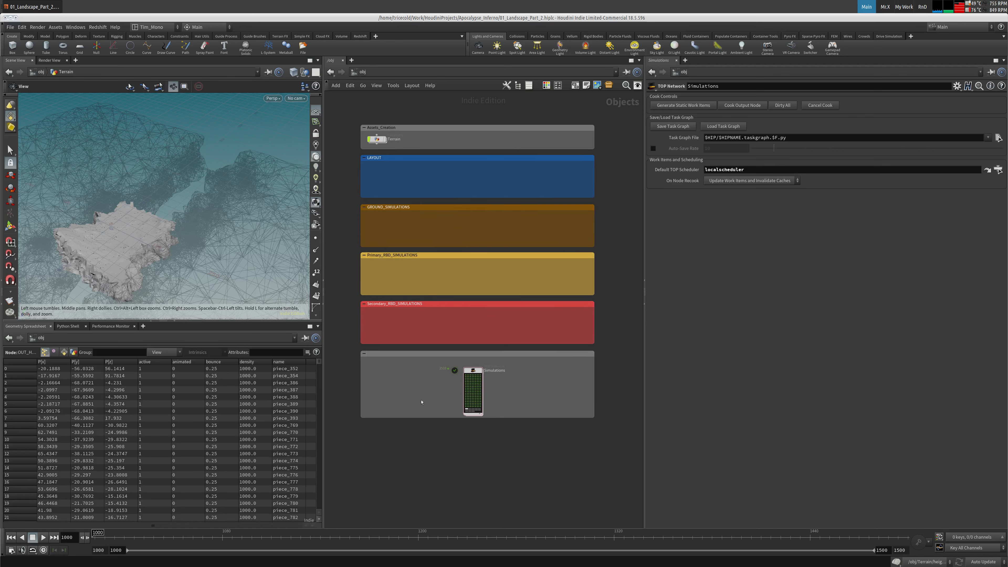
Step: Create a network box titled RENDER_NODES below the Simulations box, sized to the same width as the boxes above
{"action": "middle_click_drag", "start_coordinate": [412, 468], "coordinate": [440, 357]}
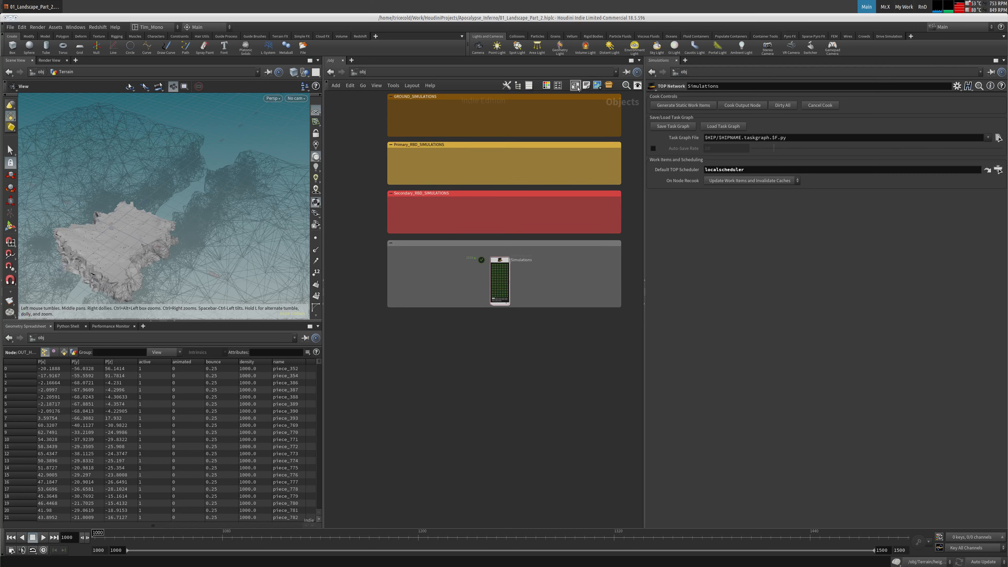
{"action": "key", "text": "shift+o"}
{"action": "left_click_drag", "start_coordinate": [428, 338], "coordinate": [428, 322]}
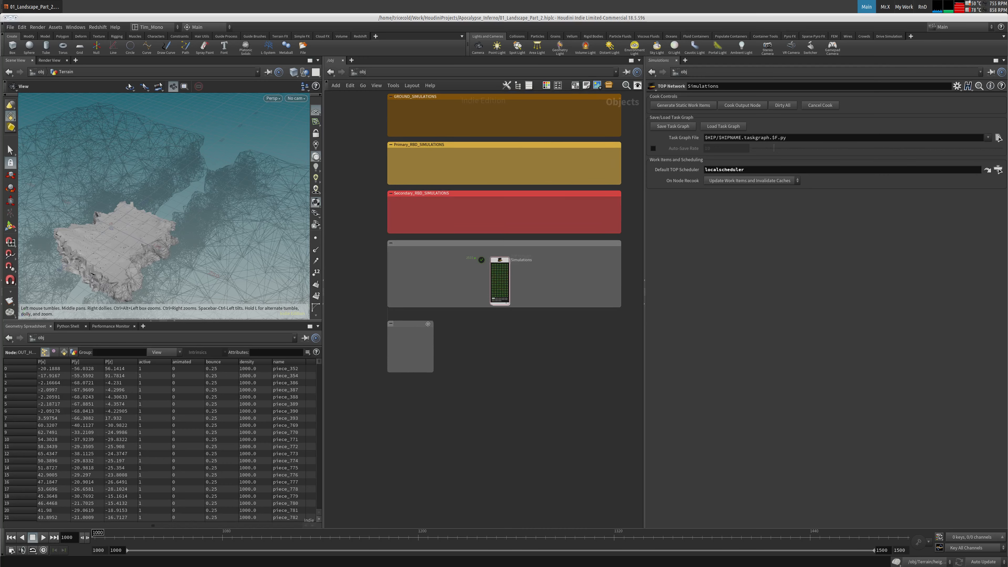
{"action": "left_click_drag", "start_coordinate": [433, 371], "coordinate": [620, 393]}
{"action": "double_click", "coordinate": [413, 323]}
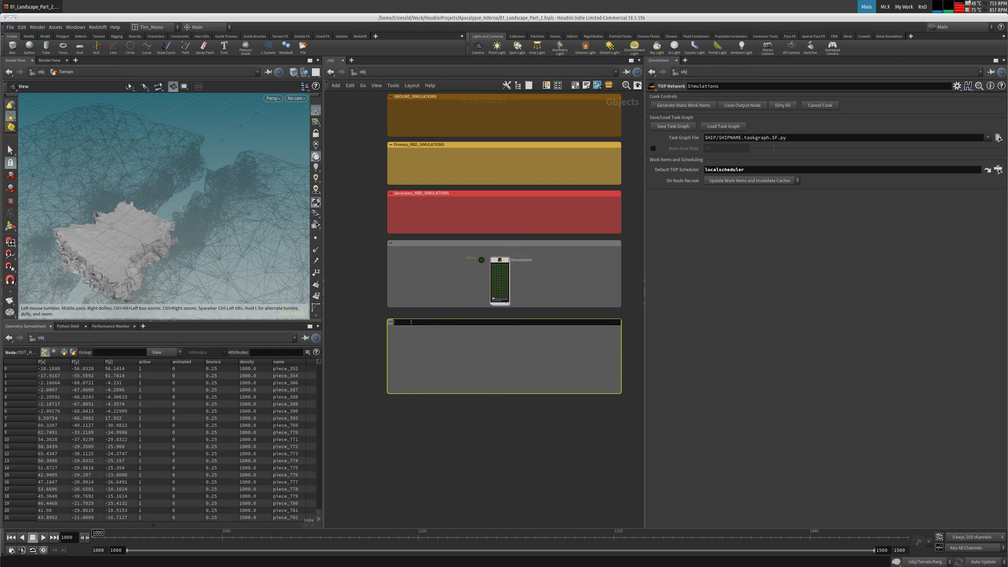
{"action": "type", "text": "RENDER_NODES"}
{"action": "key", "text": "Return"}
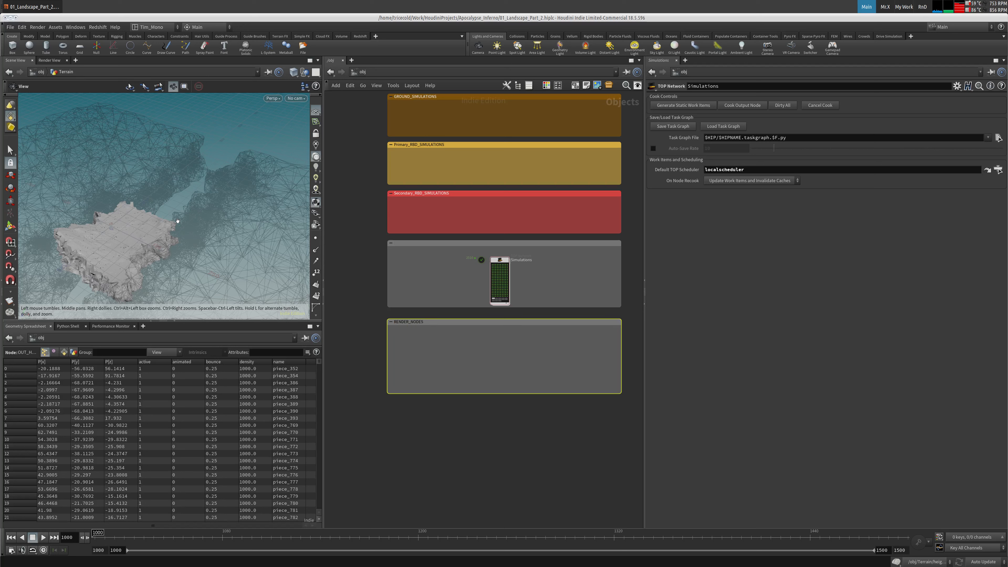
{"action": "left_click", "coordinate": [466, 385]}
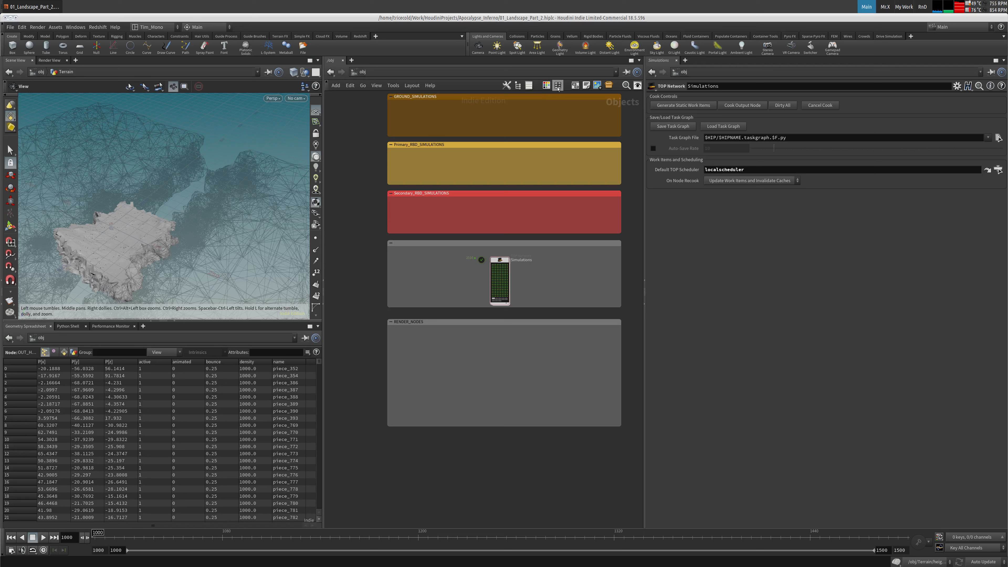
Step: Create a nested network box titled ENV inside the RENDER_NODES box
{"action": "left_click", "coordinate": [575, 86]}
{"action": "left_click_drag", "start_coordinate": [518, 261], "coordinate": [429, 337]}
{"action": "left_click_drag", "start_coordinate": [440, 384], "coordinate": [491, 414]}
{"action": "double_click", "coordinate": [435, 338]}
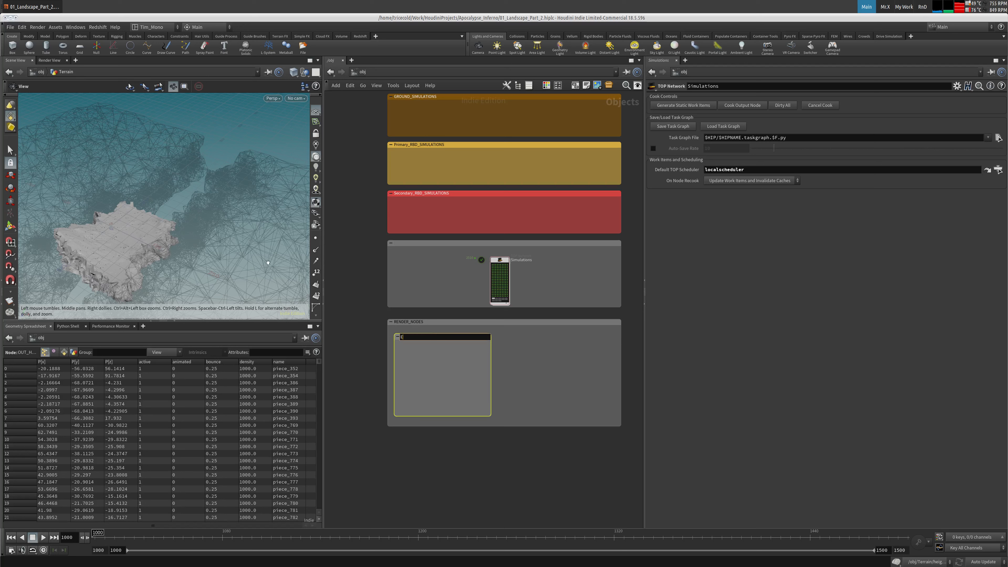
{"action": "key", "text": "Return"}
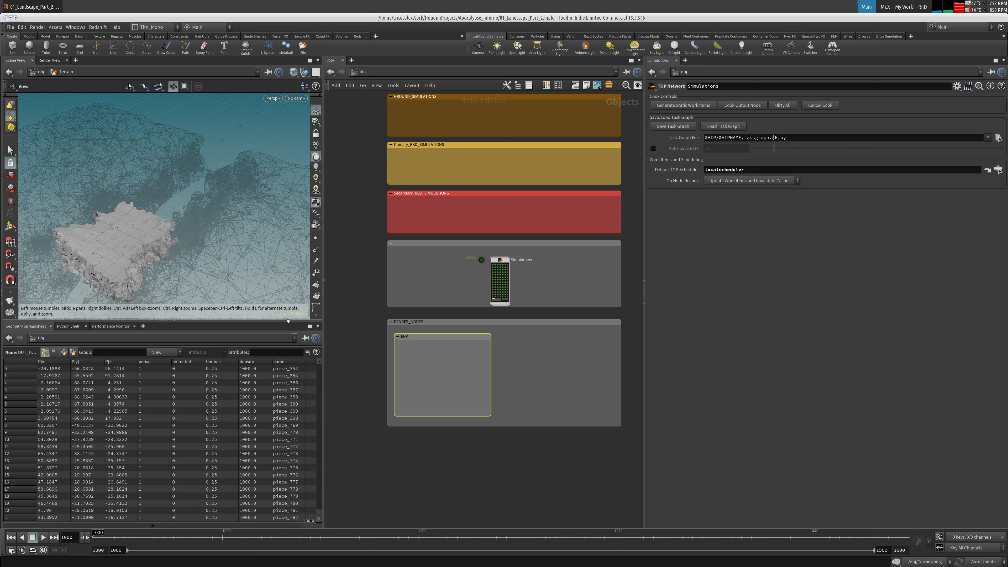
Step: Extend the RENDER_NODES box downward and widen the ENV box to span nearly its full width
{"action": "left_click_drag", "start_coordinate": [491, 369], "coordinate": [485, 369]}
{"action": "left_click_drag", "start_coordinate": [475, 427], "coordinate": [473, 474]}
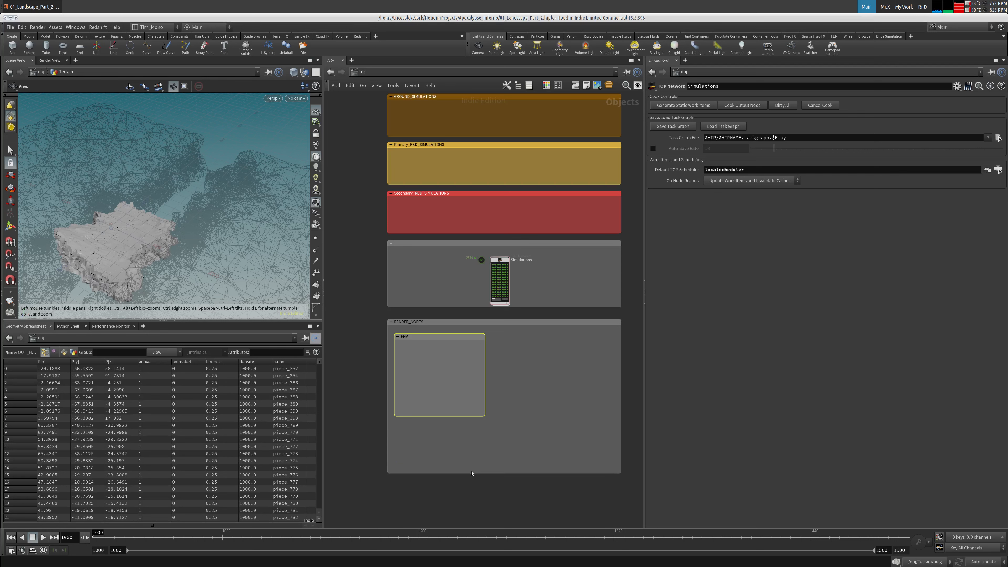
{"action": "left_click_drag", "start_coordinate": [484, 392], "coordinate": [609, 392]}
{"action": "left_click", "coordinate": [464, 340]}
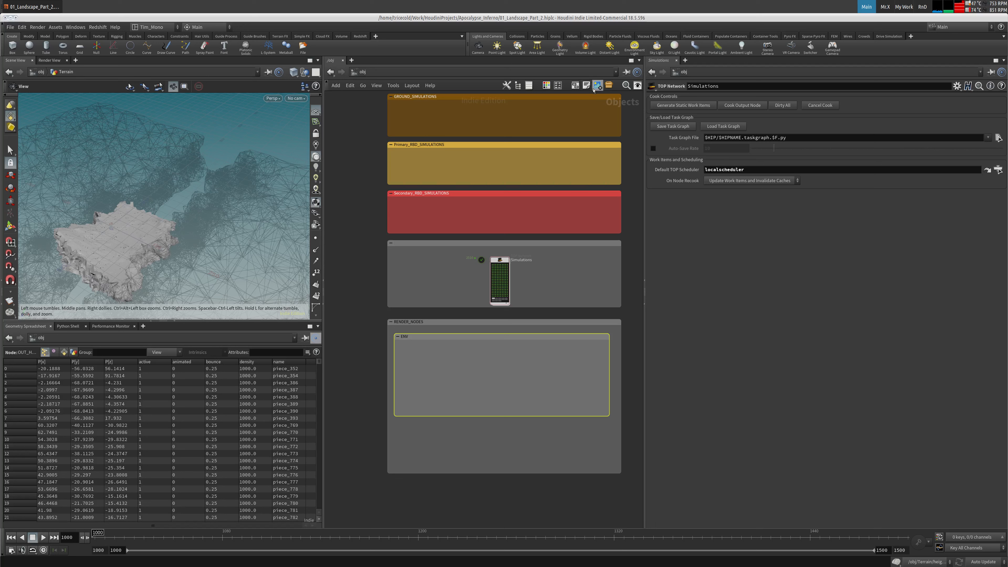
{"action": "left_click", "coordinate": [576, 84]}
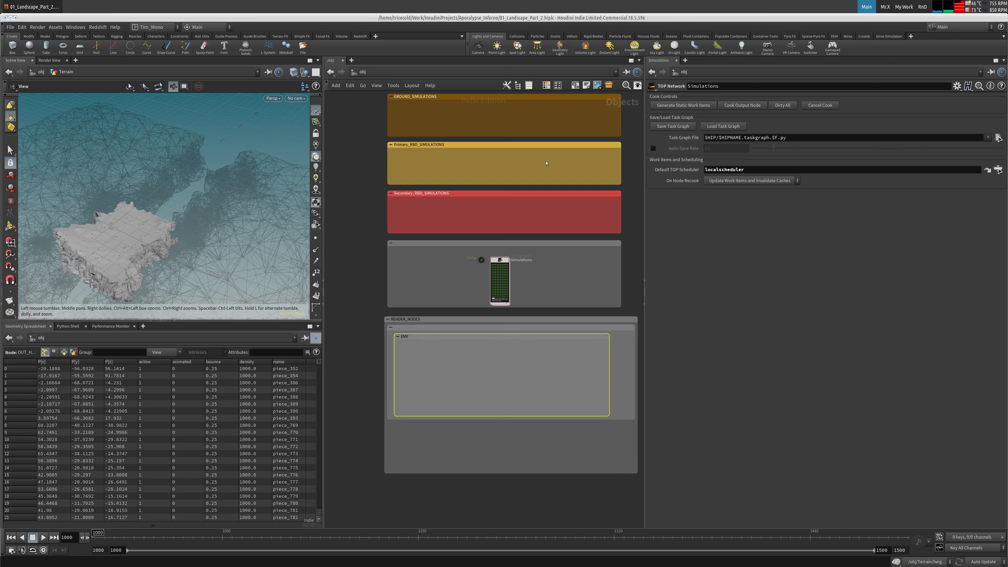
{"action": "key", "text": "ctrl+z"}
Step: Create a smaller network box titled ENV_GEO inside the ENV box
{"action": "left_click", "coordinate": [432, 351]}
{"action": "left_click", "coordinate": [575, 84]}
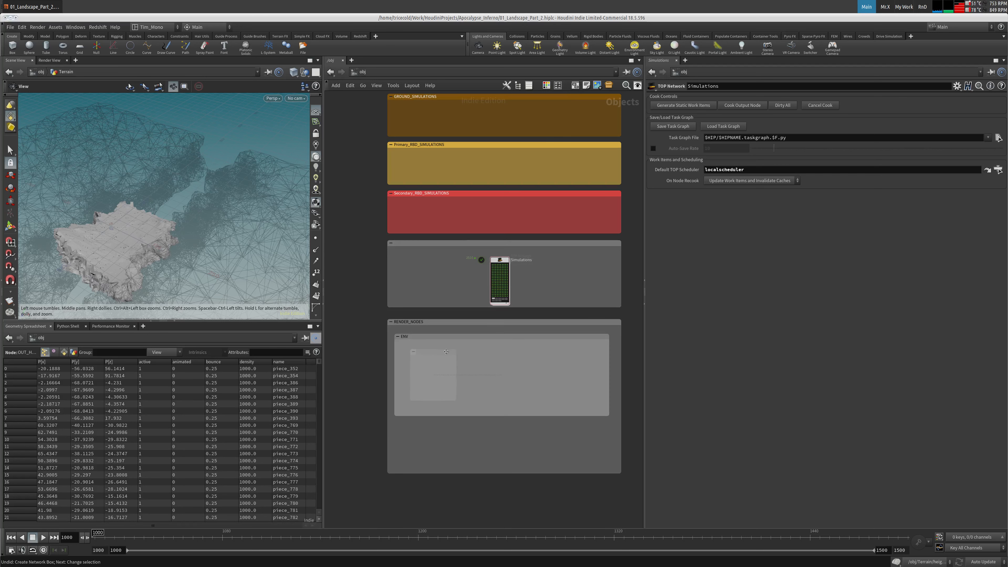
{"action": "left_click", "coordinate": [443, 351]}
{"action": "double_click", "coordinate": [440, 353]}
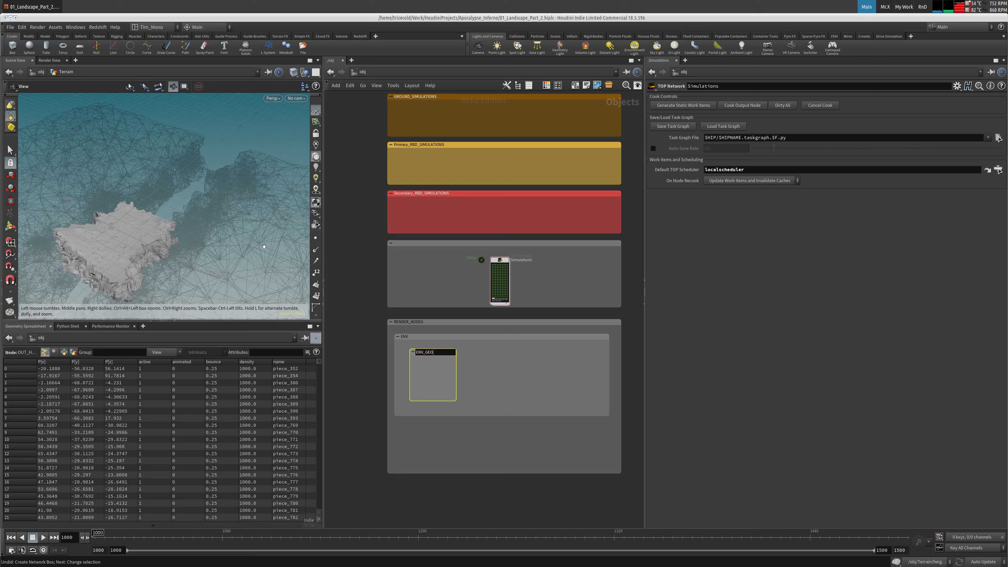
{"action": "key", "text": "Return"}
Step: Duplicate the ENV_GEO box beside the original and rename the copy ENV_SECONDARIES
{"action": "key", "text": "ctrl+c"}
{"action": "key", "text": "ctrl+v"}
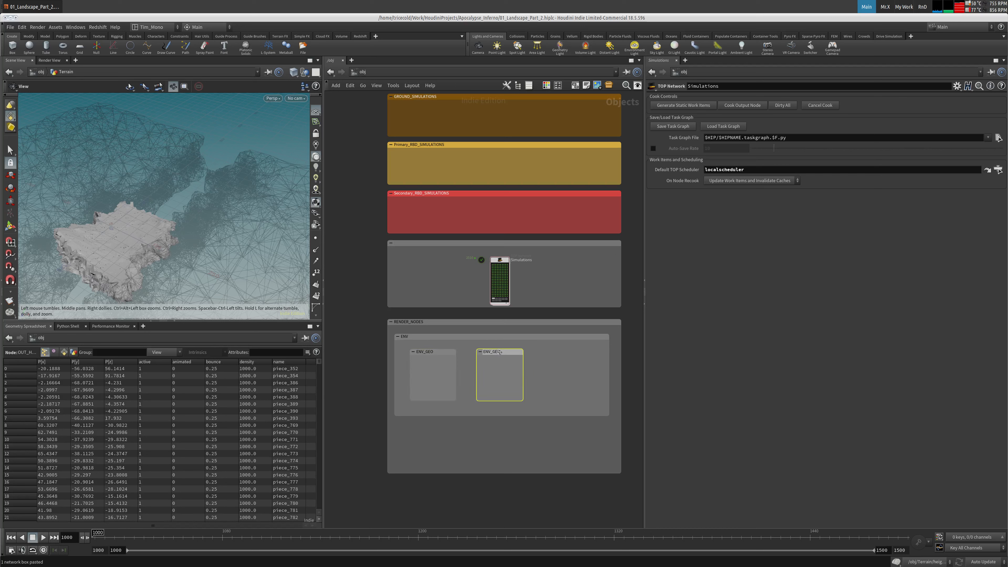
{"action": "double_click", "coordinate": [500, 352]}
{"action": "key", "text": "BackSpace"}
{"action": "key", "text": "BackSpace"}
{"action": "key", "text": "BackSpace"}
{"action": "type", "text": "S"}
{"action": "key", "text": "Return"}
Step: Add a Geometry object inside the ENV_GEO box and adjust the neighbouring ENV_SECONDARIES box to make room
{"action": "left_click", "coordinate": [430, 372]}
{"action": "key", "text": "Tab"}
{"action": "type", "text": "geo"}
{"action": "key", "text": "Return"}
{"action": "left_click", "coordinate": [428, 368]}
{"action": "left_click_drag", "start_coordinate": [524, 365], "coordinate": [561, 354]}
Step: Rename the new geometry object in ENV_GEO as LAND_ANIMATED
{"action": "double_click", "coordinate": [465, 368]}
{"action": "key", "text": "BackSpace"}
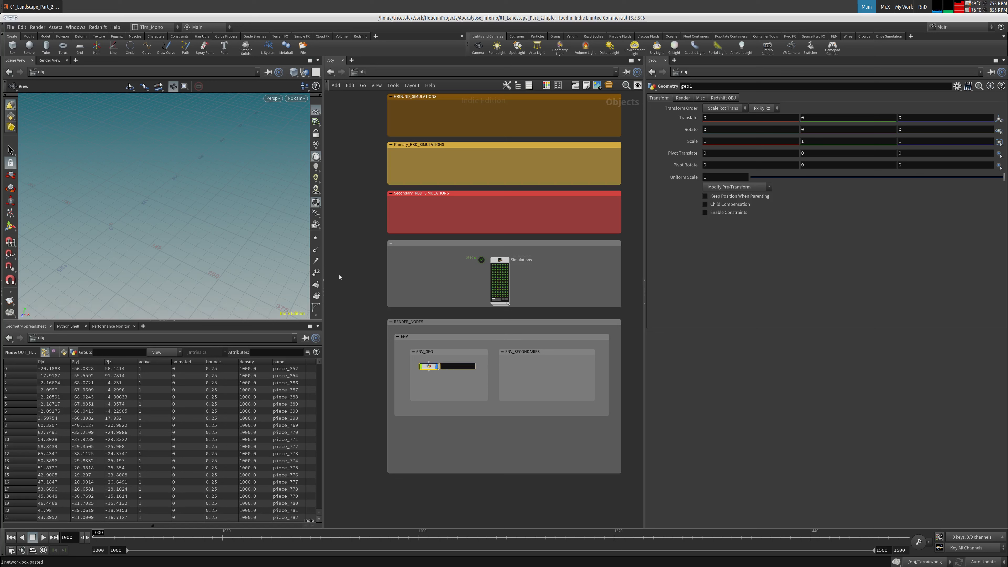
{"action": "type", "text": "LAND_ANIMATED"}
{"action": "key", "text": "Return"}
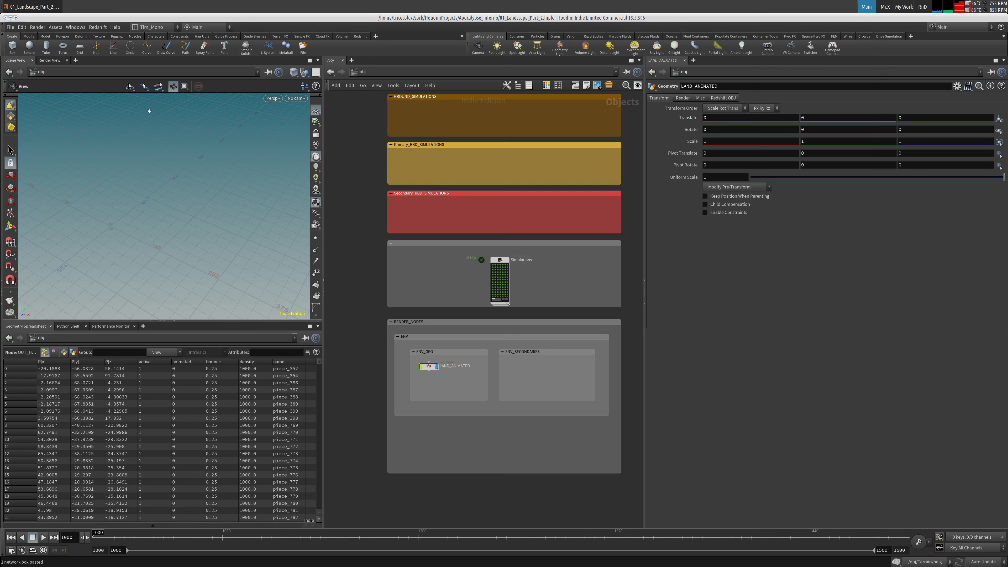
Step: Duplicate LAND_ANIMATED, place the copy directly below it in ENV_GEO, and rename the copy LAND_RBD
{"action": "key", "text": "ctrl+c"}
{"action": "key", "text": "ctrl+v"}
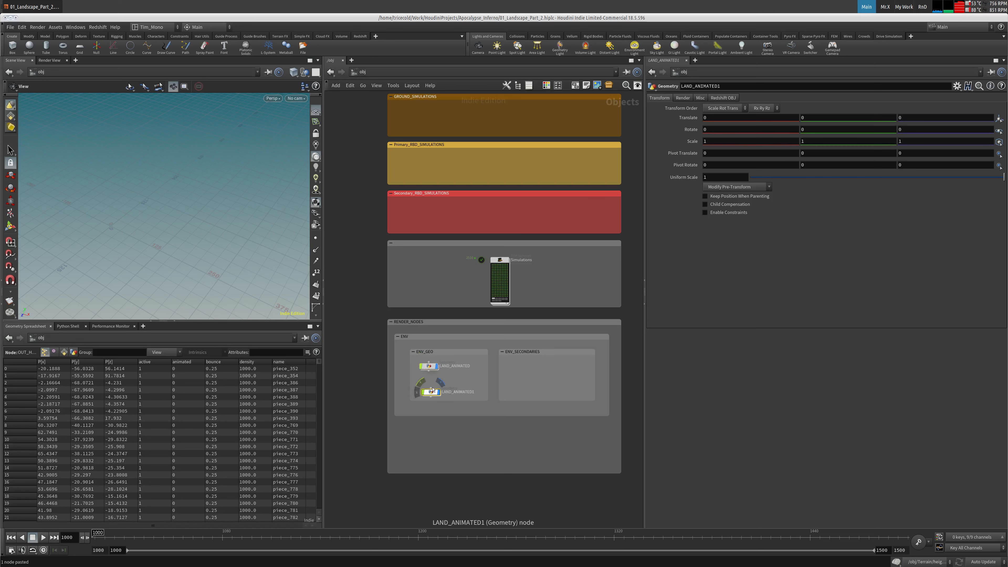
{"action": "left_click_drag", "start_coordinate": [433, 390], "coordinate": [484, 384]}
{"action": "double_click", "coordinate": [457, 383]}
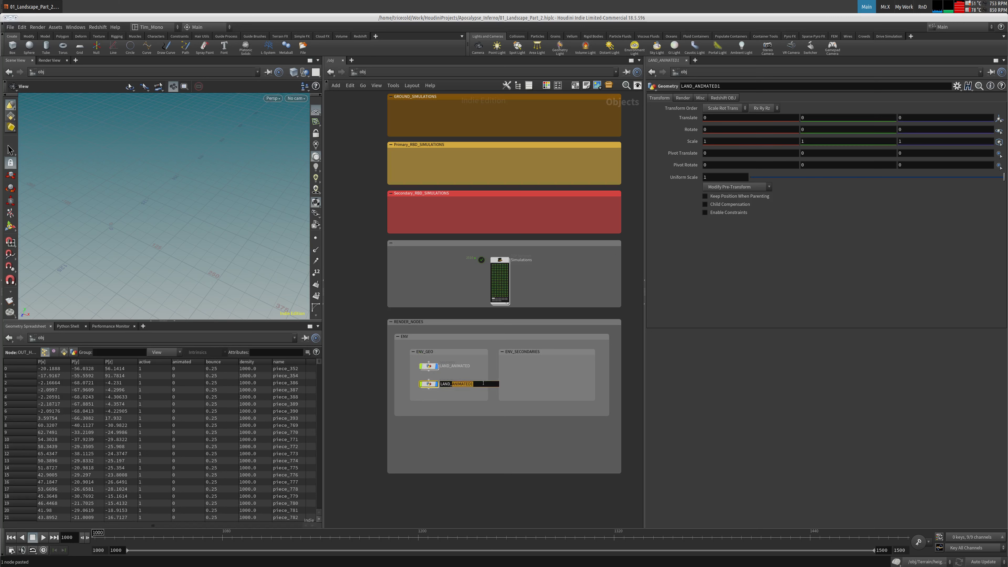
{"action": "type", "text": "RBD"}
{"action": "key", "text": "Return"}
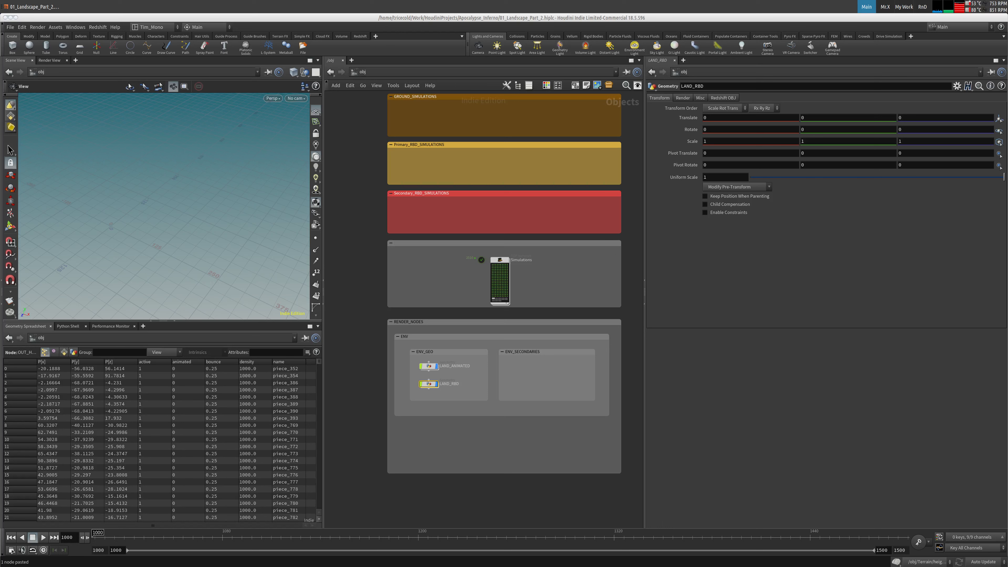
Step: Colour the RENDER_NODES box black and the ENV box inside it dark grey
{"action": "left_click", "coordinate": [510, 322]}
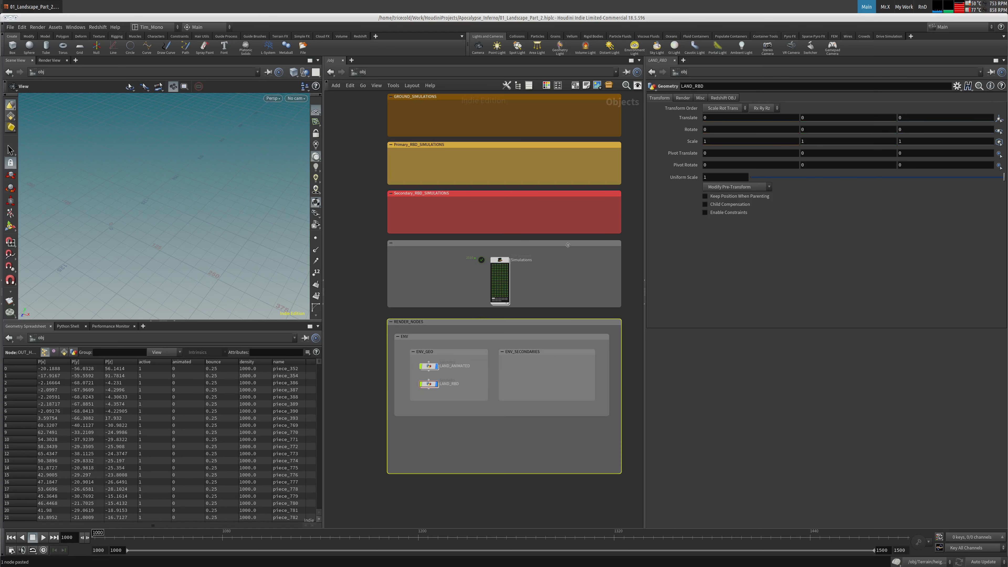
{"action": "left_click", "coordinate": [548, 86]}
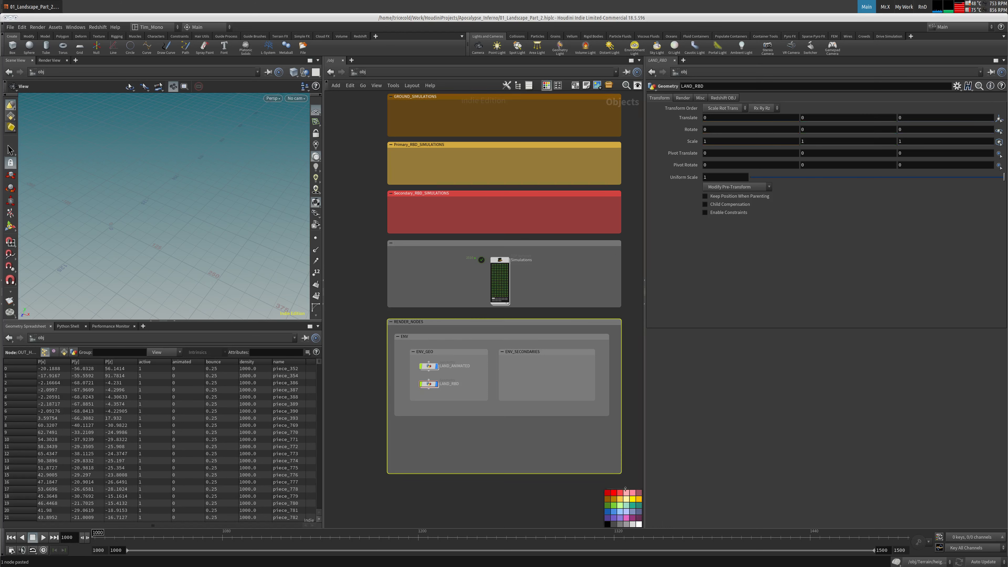
{"action": "left_click", "coordinate": [606, 525]}
{"action": "mouse_move", "coordinate": [497, 450]}
{"action": "middle_mouse_down"}
{"action": "mouse_move", "coordinate": [484, 459]}
{"action": "mouse_move", "coordinate": [486, 450]}
{"action": "middle_mouse_up"}
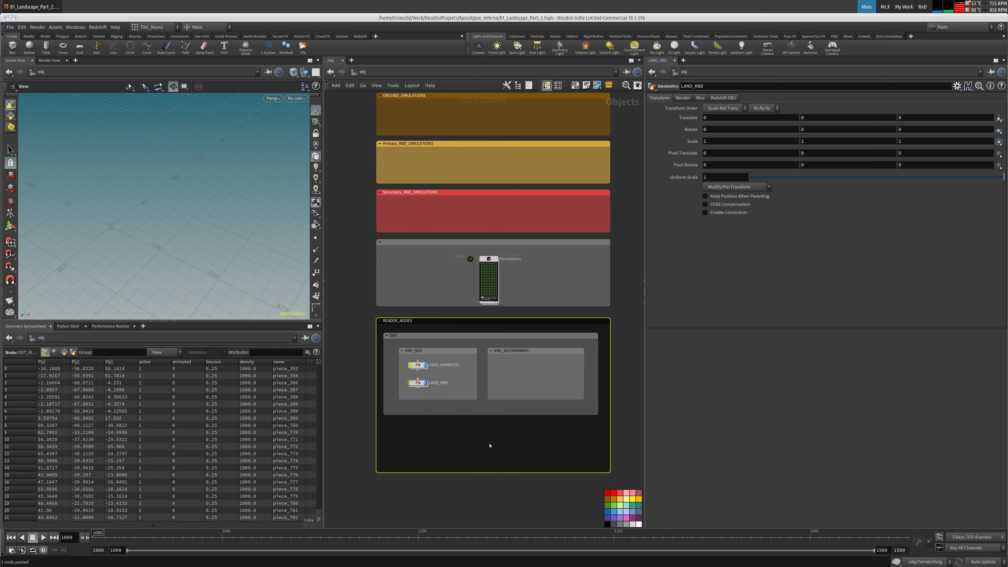
{"action": "left_click_drag", "start_coordinate": [490, 265], "coordinate": [492, 257]}
{"action": "left_click", "coordinate": [459, 336]}
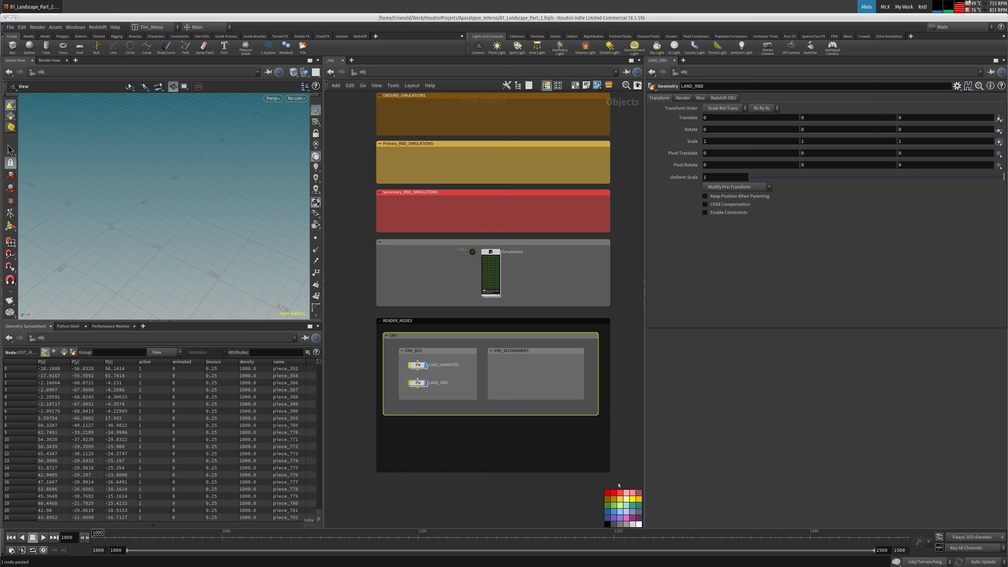
{"action": "left_click", "coordinate": [613, 524]}
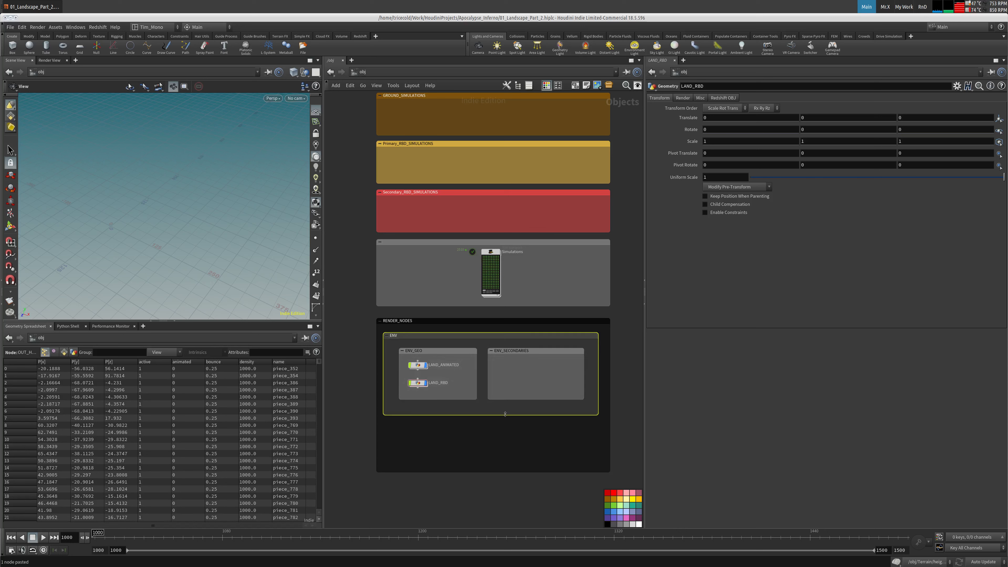
Step: Extend the ENV, ENV_GEO and ENV_SECONDARIES boxes downward and space LAND_RBD further below LAND_ANIMATED
{"action": "left_click_drag", "start_coordinate": [505, 414], "coordinate": [505, 432]}
{"action": "left_click", "coordinate": [461, 365]}
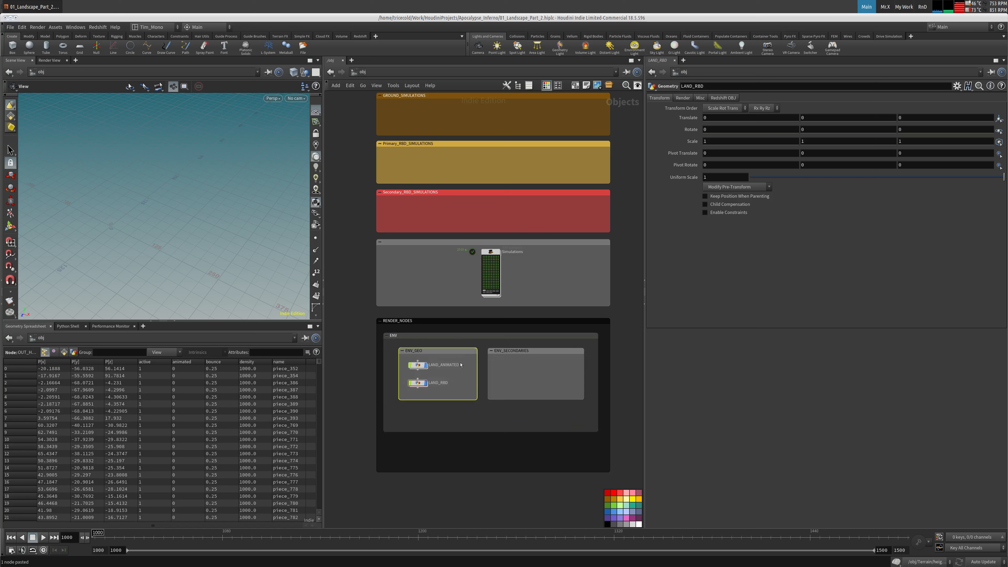
{"action": "left_click_drag", "start_coordinate": [463, 399], "coordinate": [461, 413]}
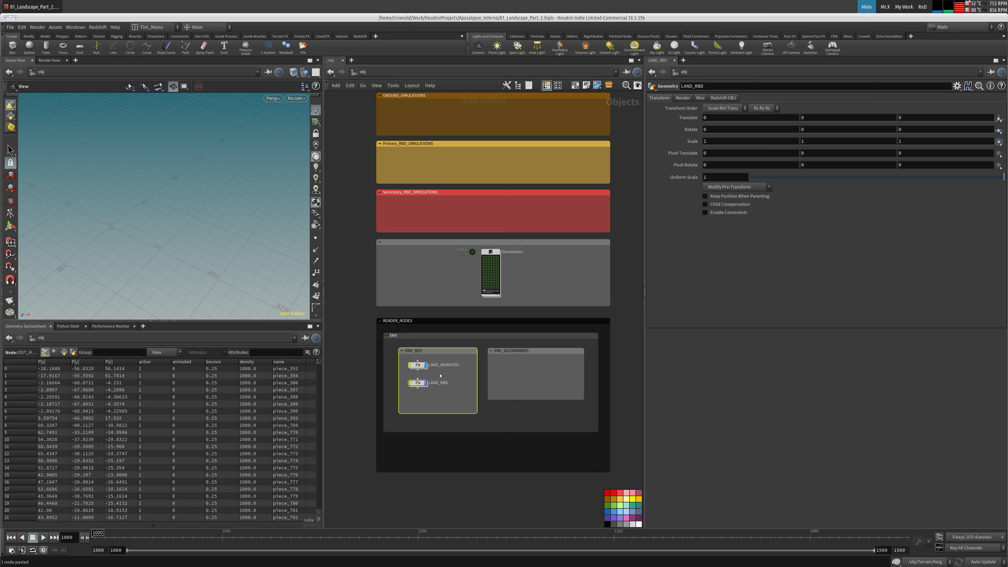
{"action": "left_click_drag", "start_coordinate": [417, 383], "coordinate": [418, 390]}
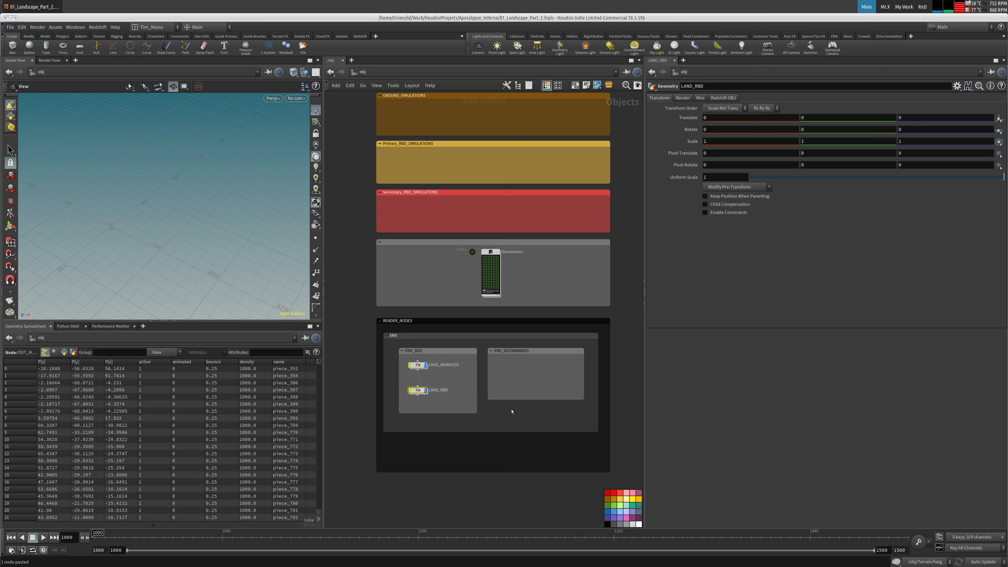
{"action": "left_click_drag", "start_coordinate": [512, 401], "coordinate": [513, 412]}
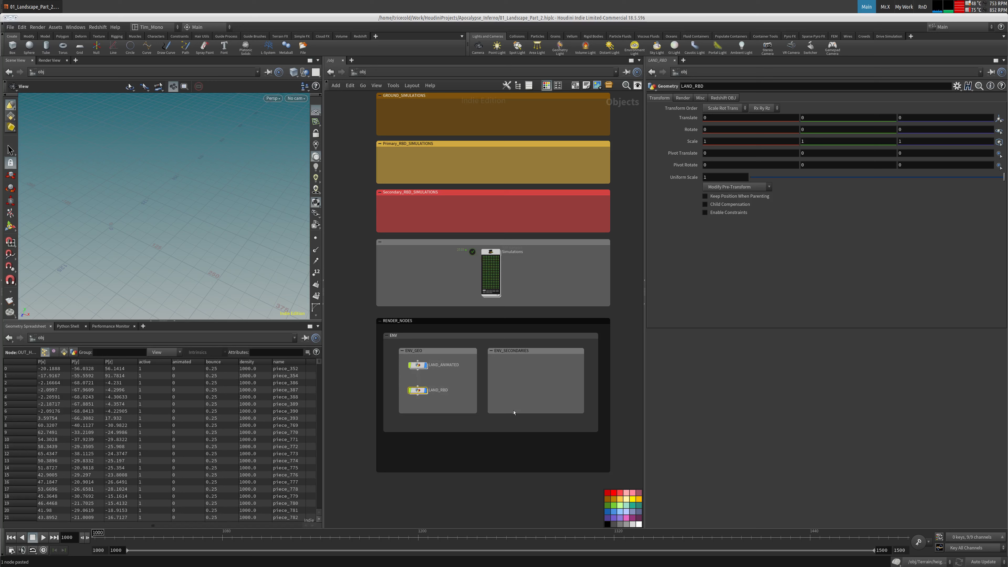
{"action": "scroll", "coordinate": [492, 405], "scroll_direction": "up", "scroll_amount": 4}
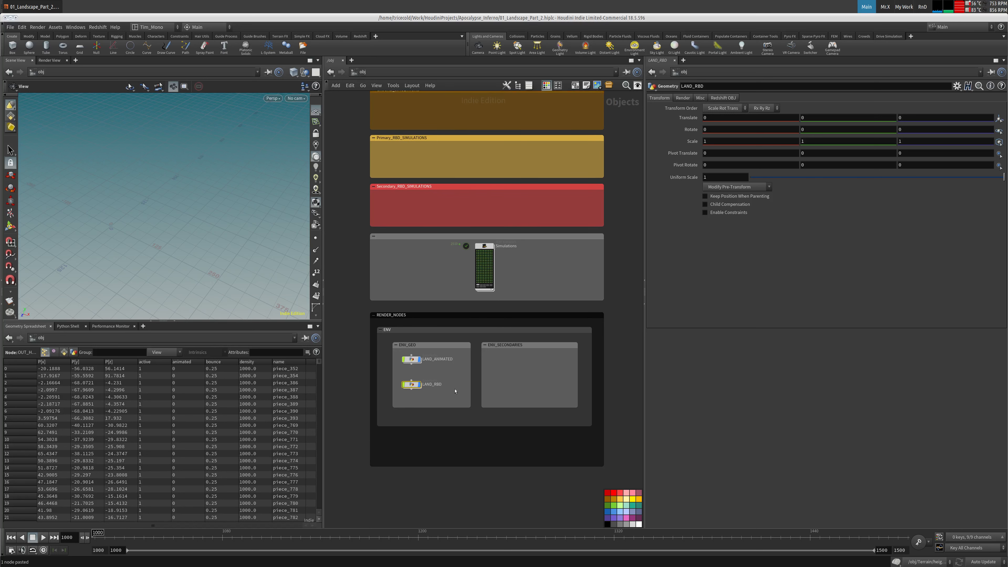
{"action": "left_click_drag", "start_coordinate": [383, 386], "coordinate": [383, 377]}
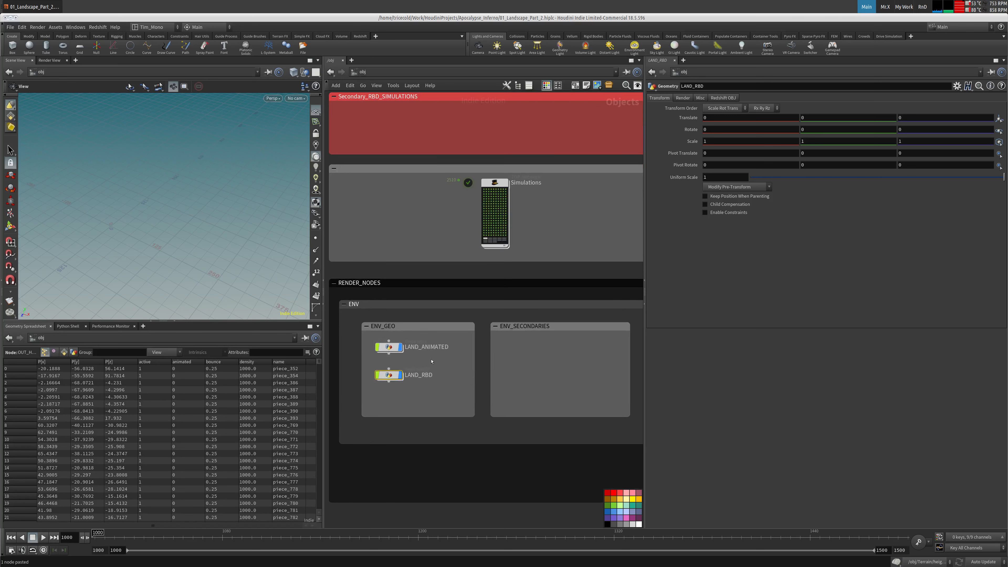
Step: Colour both the LAND_ANIMATED and LAND_RBD geometry objects black
{"action": "left_click", "coordinate": [431, 360]}
{"action": "left_click_drag", "start_coordinate": [438, 339], "coordinate": [376, 384]}
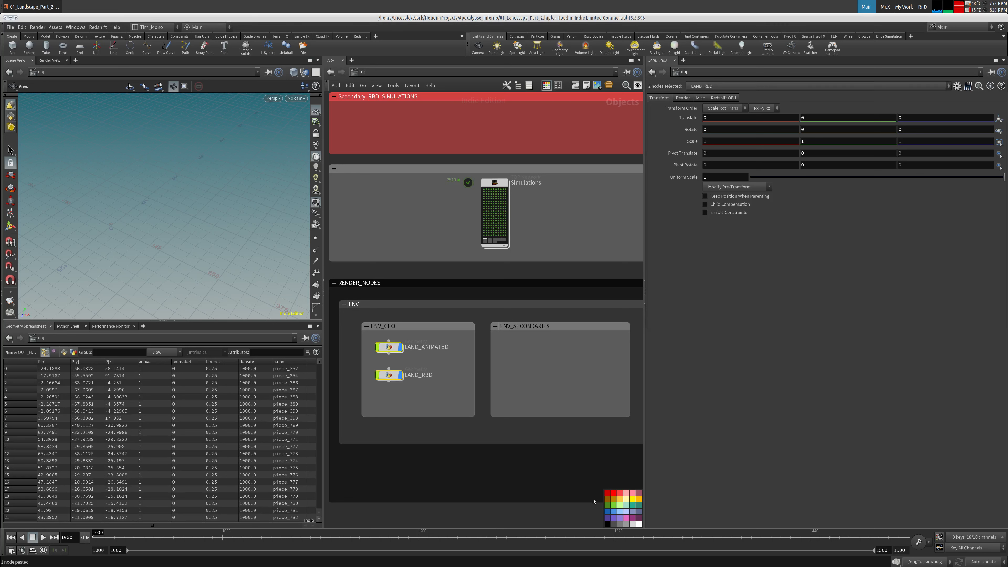
{"action": "left_click", "coordinate": [607, 525]}
{"action": "scroll", "coordinate": [448, 374], "scroll_direction": "down", "scroll_amount": 2}
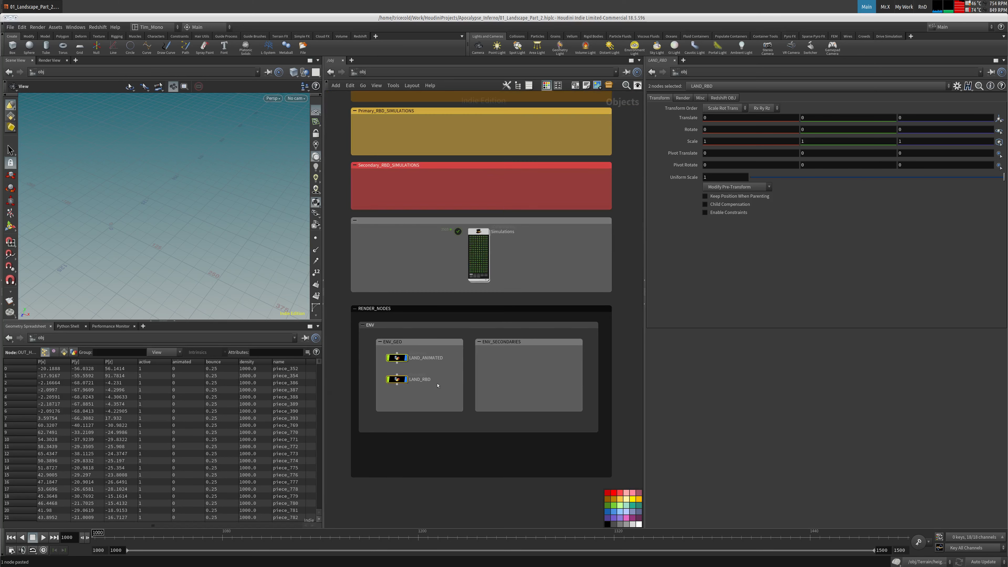
{"action": "left_click", "coordinate": [608, 517]}
{"action": "left_click", "coordinate": [608, 524]}
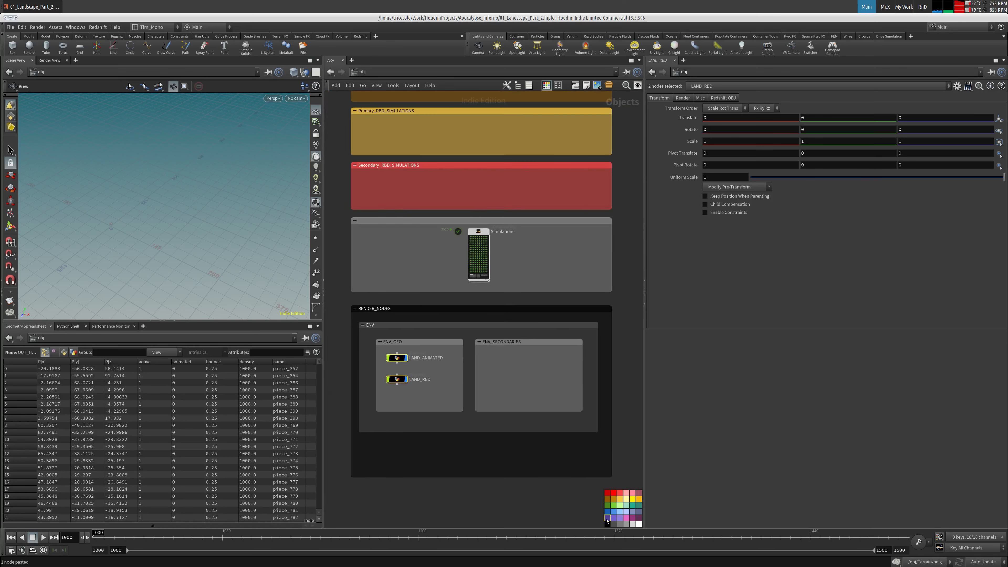
Step: Open the Terrain network and shift the node chain in the HERO_LAND box down to make room below null1
{"action": "double_click", "coordinate": [409, 356]}
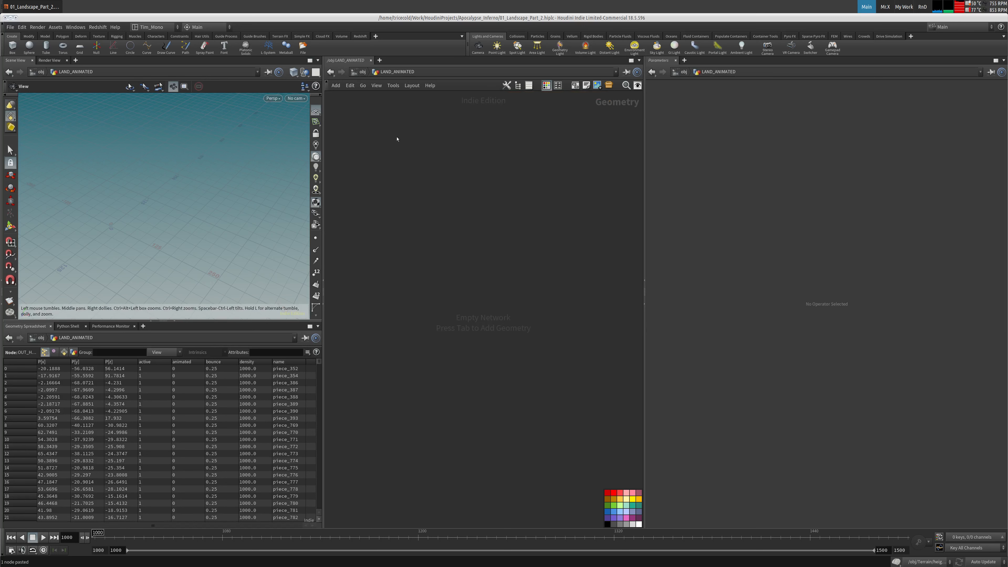
{"action": "left_click", "coordinate": [363, 72]}
{"action": "middle_click_drag", "start_coordinate": [482, 207], "coordinate": [487, 433]}
{"action": "double_click", "coordinate": [383, 203]}
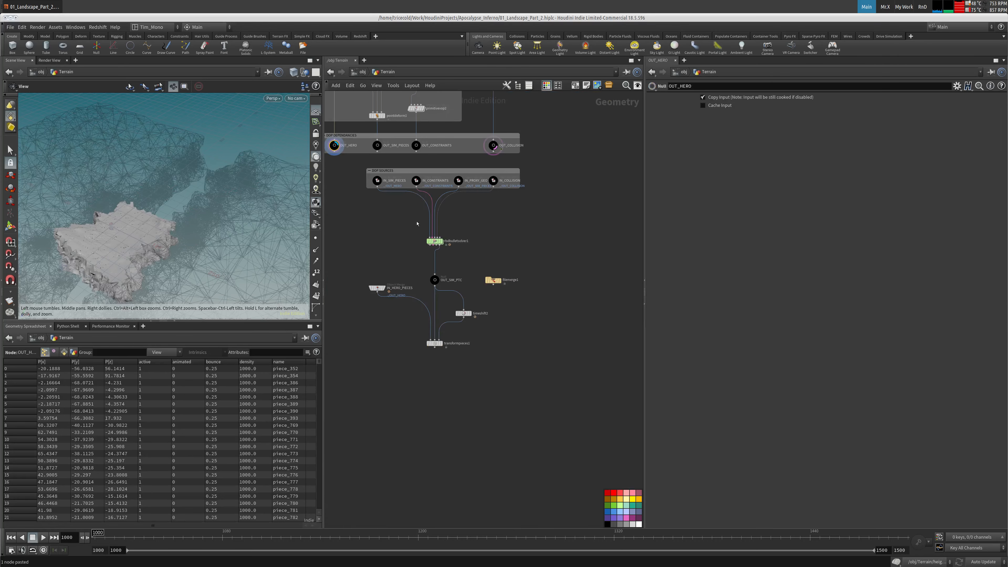
{"action": "mouse_move", "coordinate": [372, 174]}
{"action": "middle_mouse_down"}
{"action": "mouse_move", "coordinate": [398, 263]}
{"action": "mouse_move", "coordinate": [404, 345]}
{"action": "middle_mouse_up"}
{"action": "middle_click_drag", "start_coordinate": [445, 139], "coordinate": [488, 355]}
{"action": "middle_click_drag", "start_coordinate": [548, 119], "coordinate": [533, 352]}
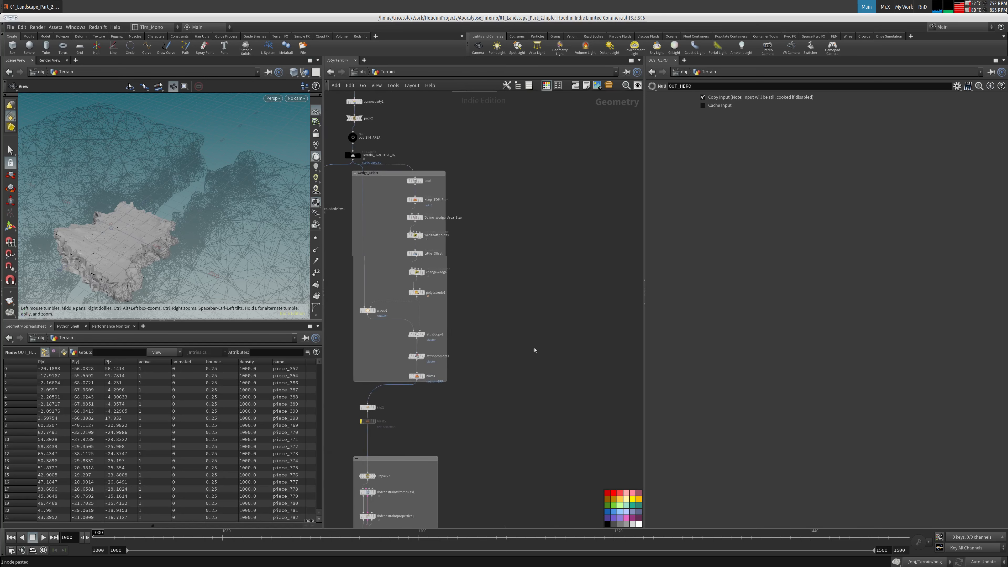
{"action": "scroll", "coordinate": [530, 278], "scroll_direction": "down", "scroll_amount": 3}
{"action": "middle_click_drag", "start_coordinate": [501, 145], "coordinate": [468, 274]}
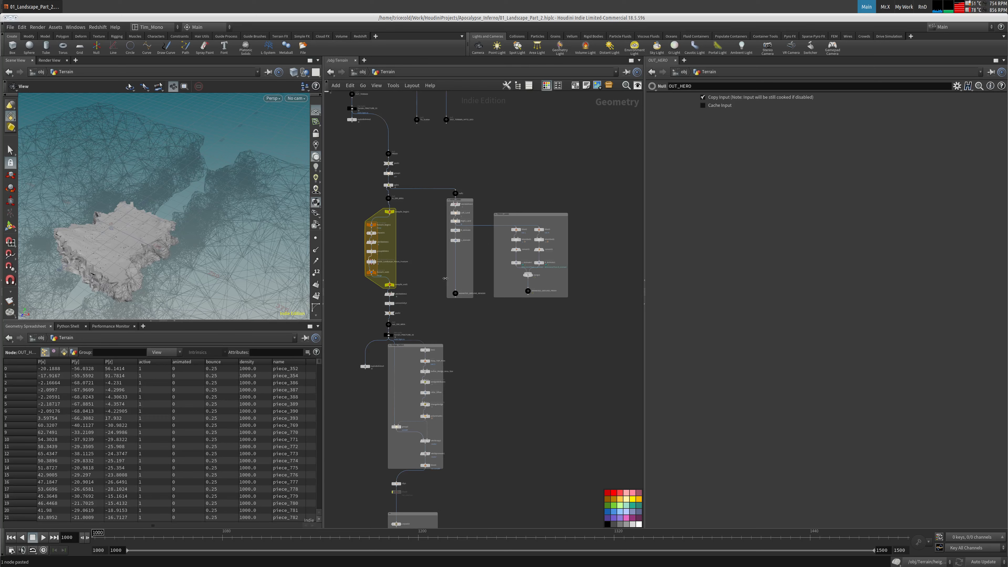
{"action": "scroll", "coordinate": [446, 279], "scroll_direction": "up", "scroll_amount": 5}
{"action": "middle_click_drag", "start_coordinate": [484, 327], "coordinate": [463, 418]}
{"action": "middle_click_drag", "start_coordinate": [402, 226], "coordinate": [588, 300]}
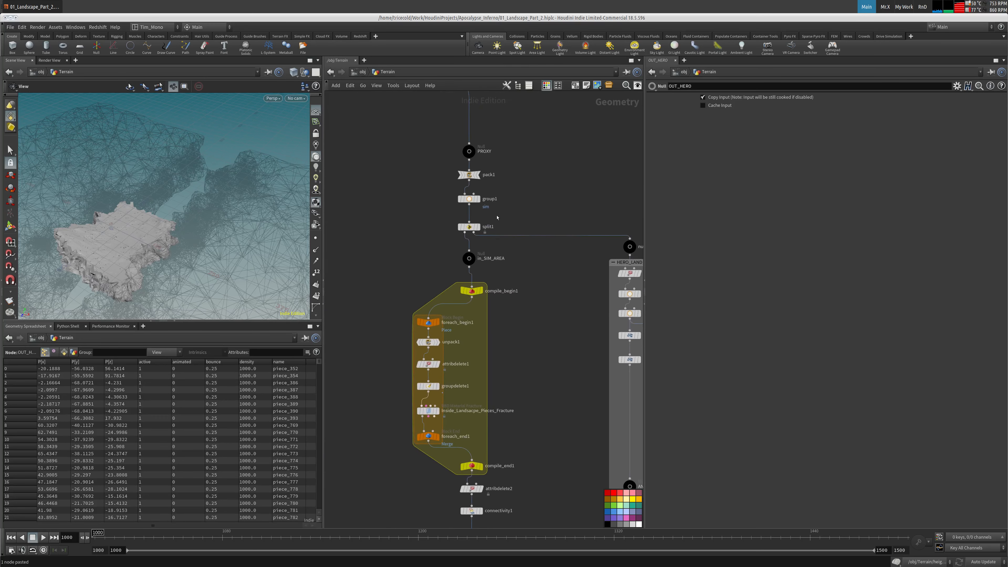
{"action": "middle_click_drag", "start_coordinate": [497, 217], "coordinate": [366, 142]}
{"action": "left_click_drag", "start_coordinate": [525, 312], "coordinate": [495, 224]}
{"action": "left_click", "coordinate": [528, 203]}
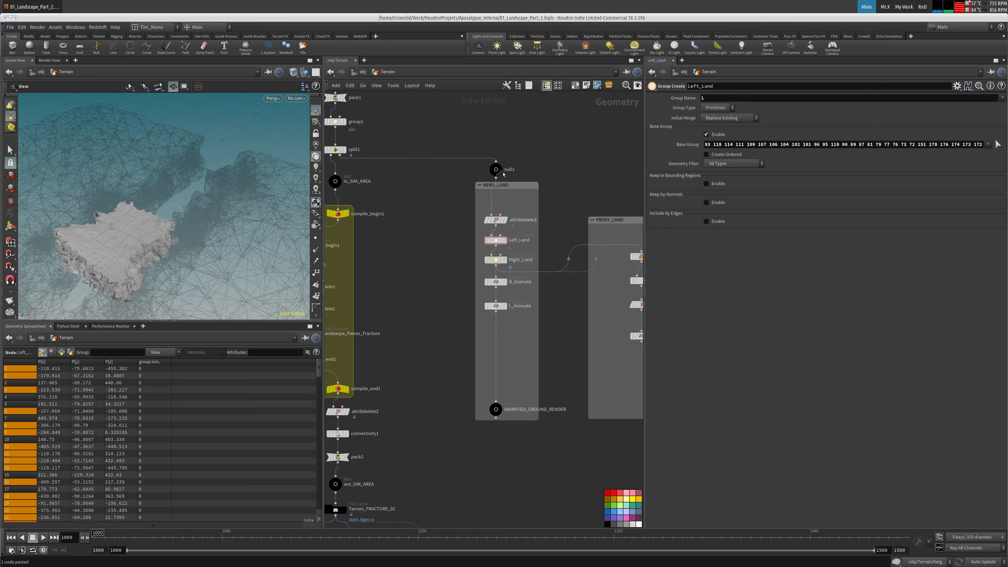
Step: Display the null1 node above HERO_LAND and inspect its geometry information and the nodes upstream of it
{"action": "left_click", "coordinate": [511, 160]}
{"action": "left_click", "coordinate": [512, 161]}
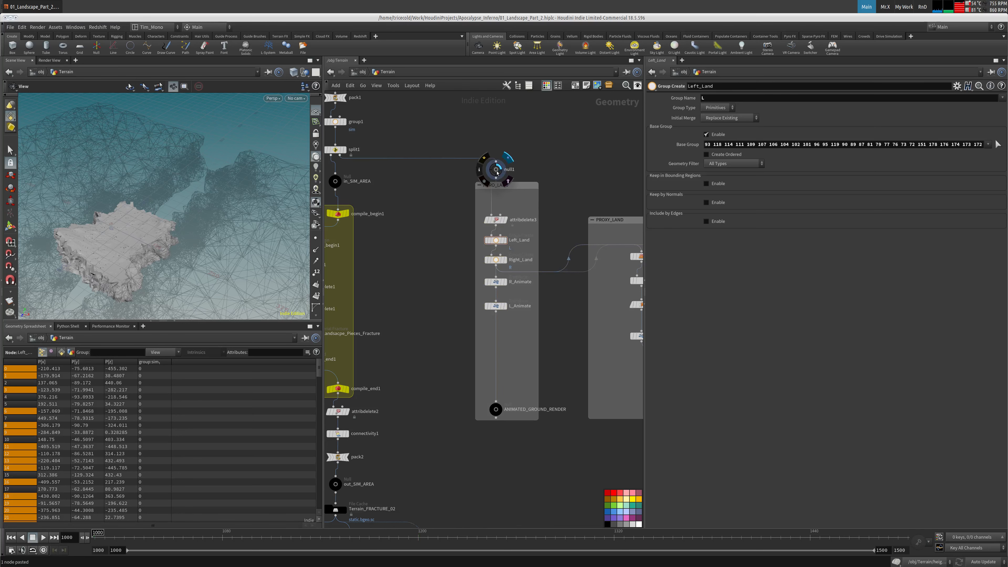
{"action": "left_click", "coordinate": [497, 172]}
{"action": "middle_click", "coordinate": [495, 173]}
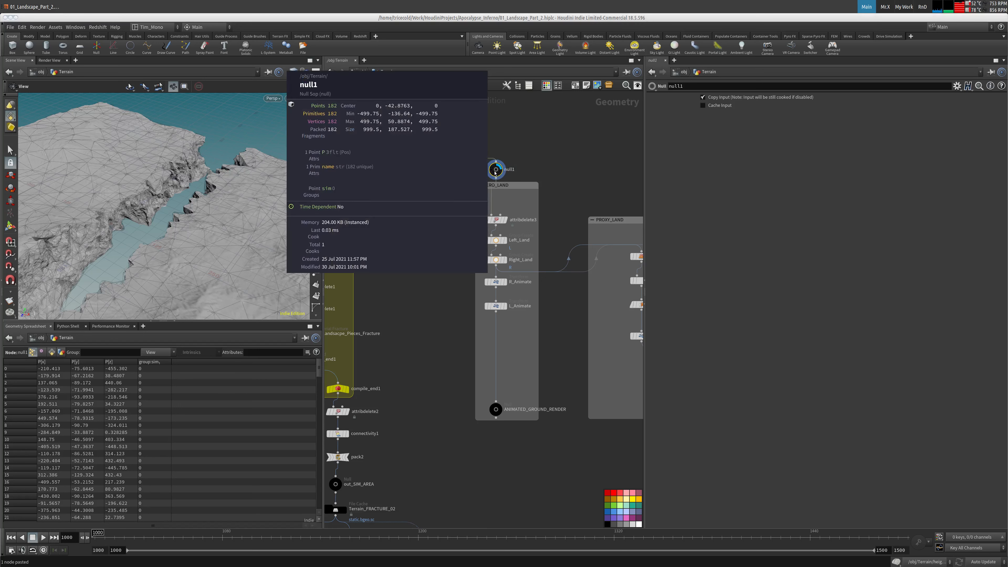
{"action": "middle_click_drag", "start_coordinate": [441, 134], "coordinate": [500, 290]}
{"action": "middle_click_drag", "start_coordinate": [455, 175], "coordinate": [594, 228]}
{"action": "mouse_move", "coordinate": [472, 215]}
{"action": "middle_mouse_down"}
{"action": "mouse_move", "coordinate": [466, 276]}
{"action": "mouse_move", "coordinate": [473, 255]}
{"action": "middle_mouse_up"}
{"action": "middle_click_drag", "start_coordinate": [451, 175], "coordinate": [456, 246]}
{"action": "middle_click_drag", "start_coordinate": [390, 202], "coordinate": [387, 282]}
{"action": "middle_click_drag", "start_coordinate": [403, 245], "coordinate": [405, 181]}
{"action": "mouse_move", "coordinate": [448, 212]}
{"action": "middle_mouse_down"}
{"action": "mouse_move", "coordinate": [454, 306]}
{"action": "mouse_move", "coordinate": [371, 221]}
{"action": "middle_mouse_up"}
{"action": "mouse_move", "coordinate": [469, 370]}
{"action": "middle_mouse_down"}
{"action": "mouse_move", "coordinate": [416, 156]}
{"action": "mouse_move", "coordinate": [443, 207]}
{"action": "middle_mouse_up"}
{"action": "middle_click_drag", "start_coordinate": [595, 244], "coordinate": [531, 165]}
{"action": "middle_click", "coordinate": [462, 188]}
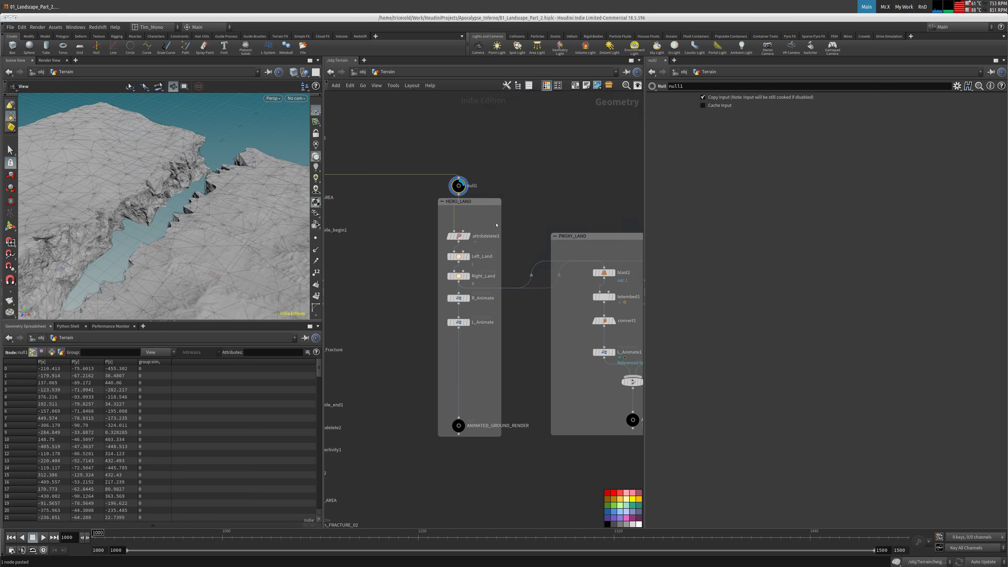
Step: Shift the HERO_LAND nodes further down and insert an Unpack node directly below null1
{"action": "middle_click_drag", "start_coordinate": [463, 188], "coordinate": [450, 160]}
{"action": "left_click_drag", "start_coordinate": [475, 192], "coordinate": [432, 300]}
{"action": "left_click_drag", "start_coordinate": [453, 213], "coordinate": [452, 239]}
{"action": "left_click", "coordinate": [450, 204]}
{"action": "key", "text": "Tab"}
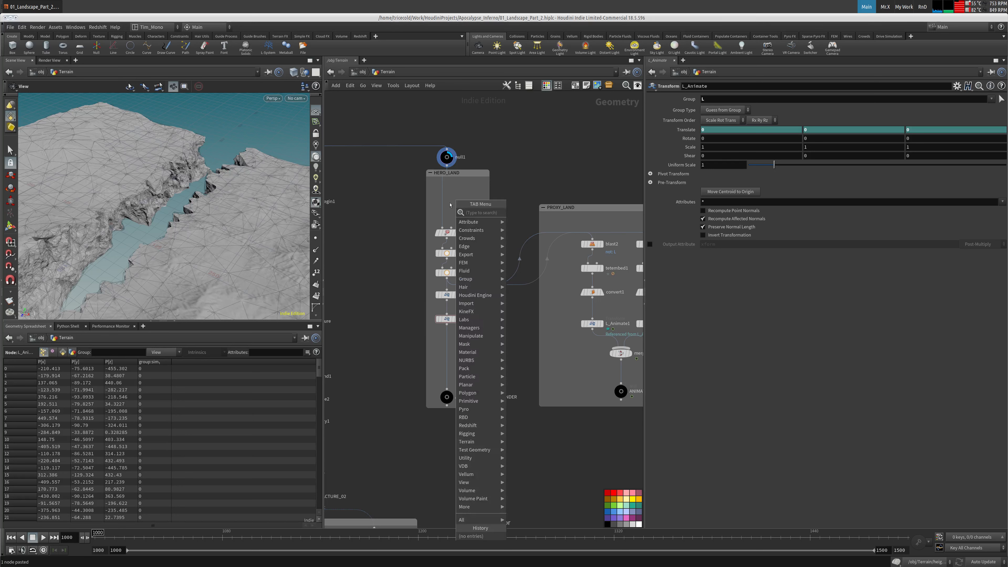
{"action": "type", "text": "fi"}
{"action": "key", "text": "Down"}
{"action": "key", "text": "Return"}
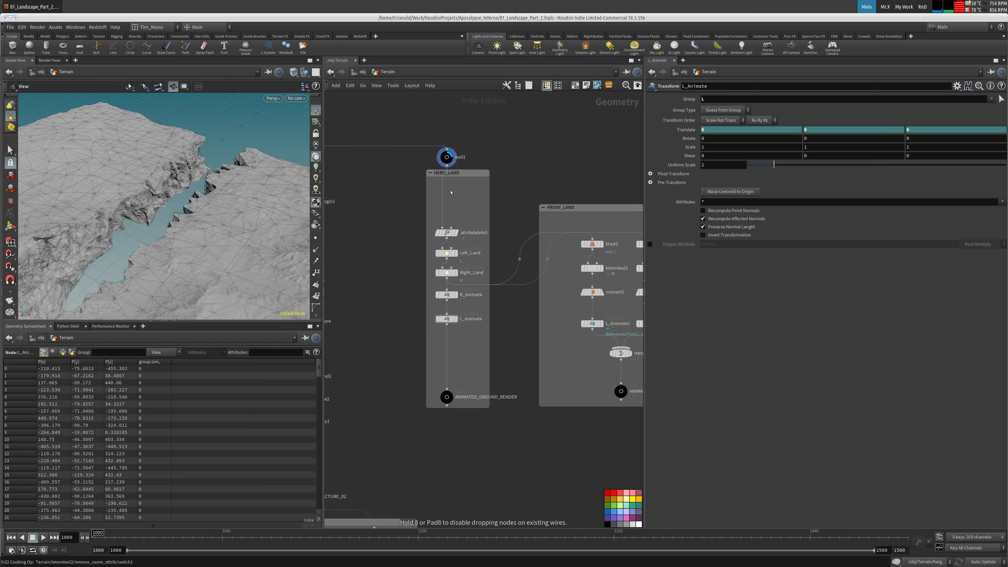
{"action": "left_click_drag", "start_coordinate": [444, 188], "coordinate": [447, 187]}
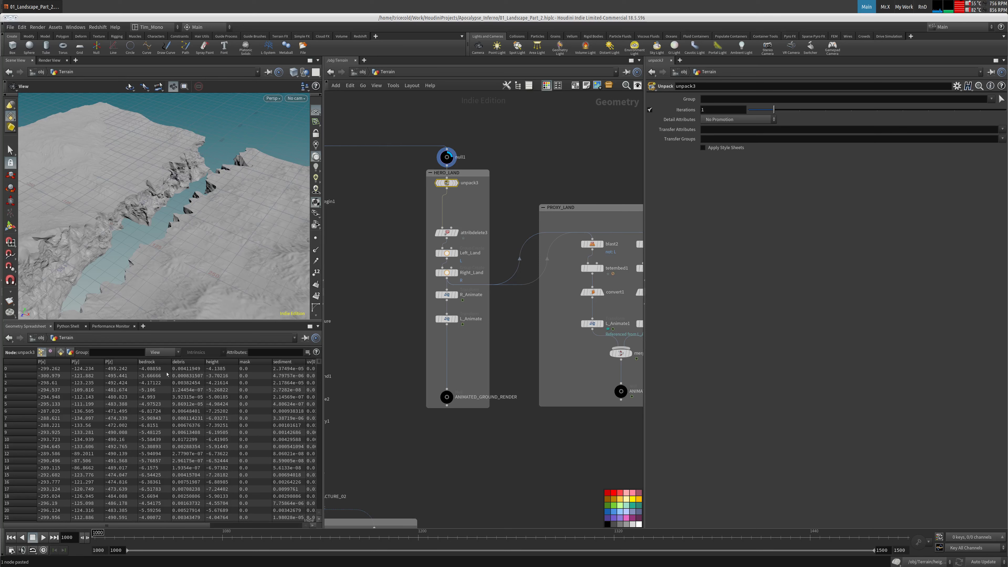
Step: Add a Rest Position node inside the HERO_LAND box, beside the wire below the Unpack node
{"action": "middle_click", "coordinate": [447, 156]}
{"action": "key", "text": "Tab"}
{"action": "type", "text": "rest"}
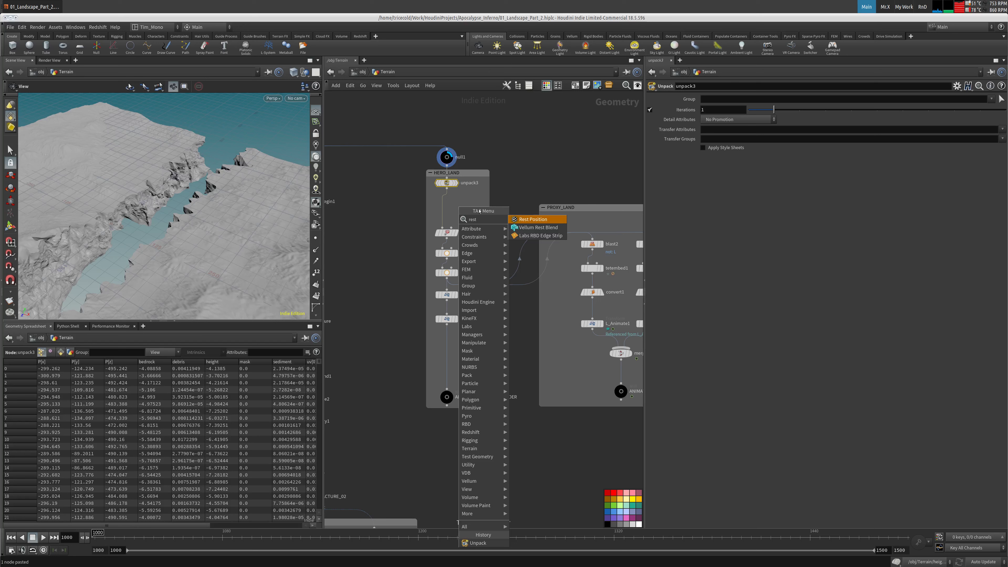
{"action": "left_click", "coordinate": [516, 219]}
{"action": "left_click", "coordinate": [470, 203]}
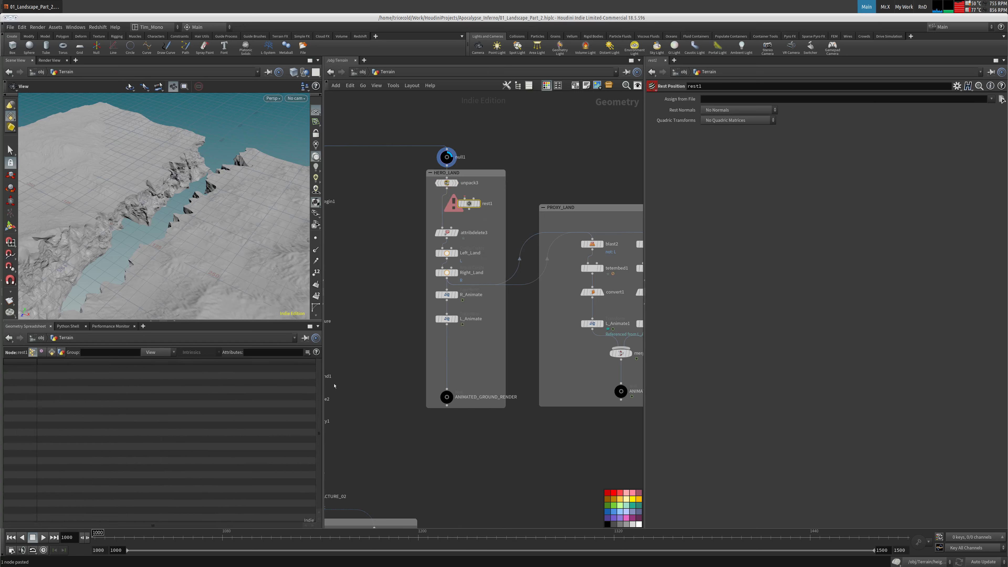
Step: Examine the unpacked terrain's point attributes in the spreadsheet and the surrounding Terrain network
{"action": "left_click", "coordinate": [448, 183]}
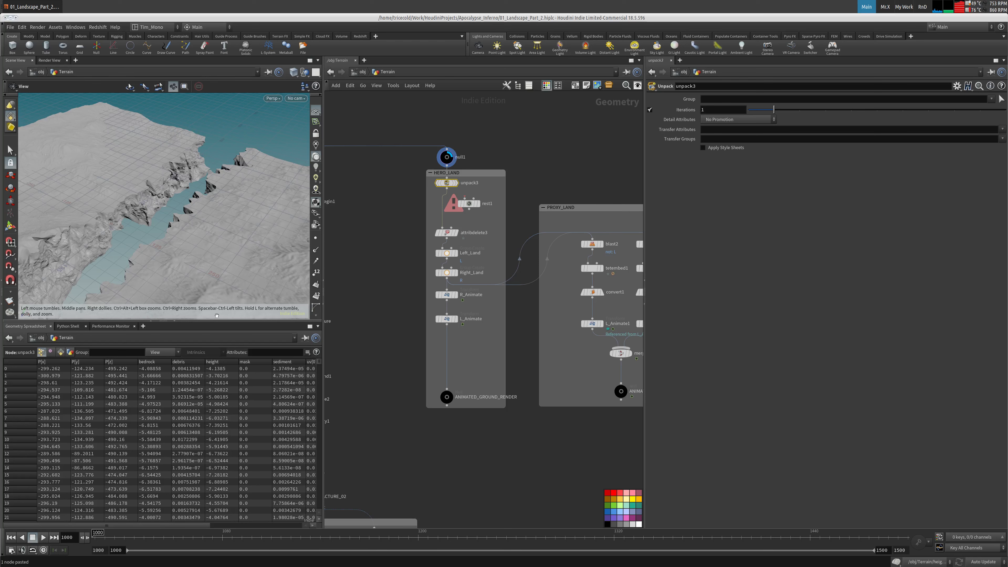
{"action": "middle_click_drag", "start_coordinate": [388, 225], "coordinate": [446, 368]}
{"action": "scroll", "coordinate": [446, 368], "scroll_direction": "down", "scroll_amount": 4}
{"action": "middle_click_drag", "start_coordinate": [377, 146], "coordinate": [450, 263]}
{"action": "middle_click_drag", "start_coordinate": [451, 172], "coordinate": [426, 139]}
{"action": "middle_click_drag", "start_coordinate": [445, 350], "coordinate": [380, 194]}
{"action": "left_click_drag", "start_coordinate": [194, 525], "coordinate": [286, 526]}
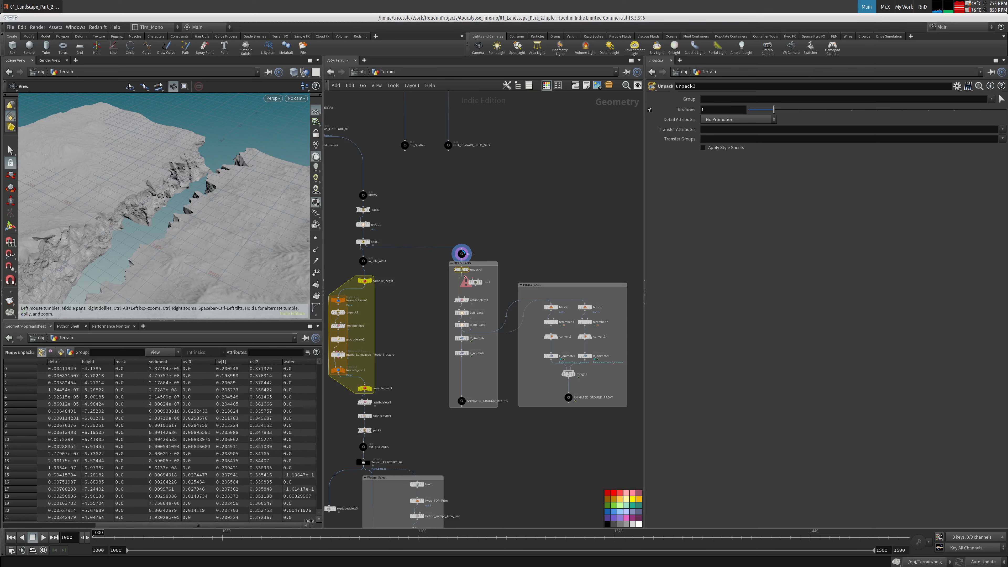
Step: Insert rest1 into the connection between unpack3 and attribdelete3 and display its output
{"action": "scroll", "coordinate": [472, 266], "scroll_direction": "up", "scroll_amount": 5}
{"action": "mouse_move", "coordinate": [477, 303]}
{"action": "left_mouse_down"}
{"action": "mouse_move", "coordinate": [450, 297]}
{"action": "mouse_move", "coordinate": [465, 316]}
{"action": "left_mouse_up"}
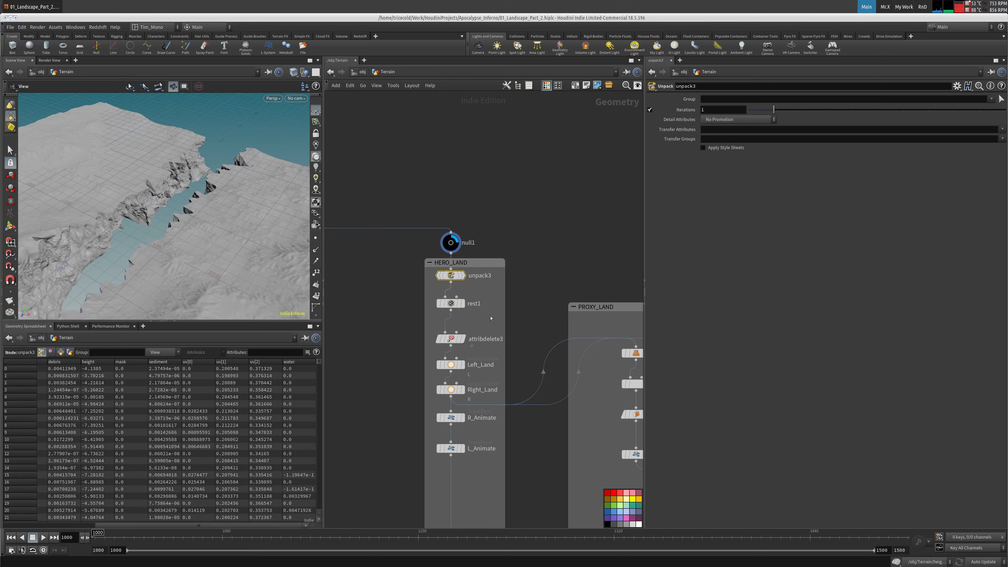
{"action": "middle_click_drag", "start_coordinate": [491, 319], "coordinate": [480, 287]}
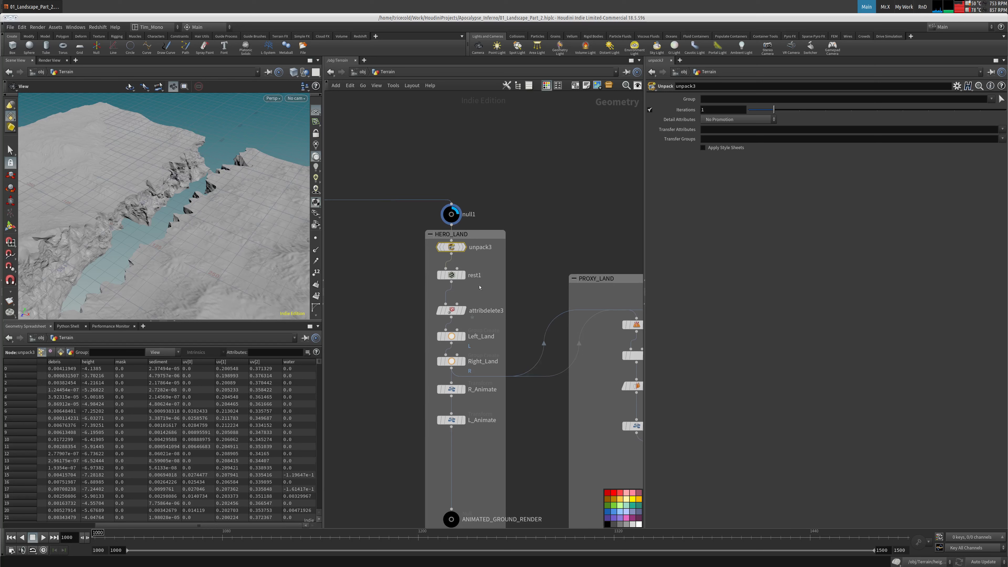
{"action": "left_click", "coordinate": [463, 278]}
{"action": "left_click", "coordinate": [453, 275]}
Step: Examine the rest attribute values of rest1 in the geometry spreadsheet
{"action": "left_click_drag", "start_coordinate": [145, 525], "coordinate": [98, 525]}
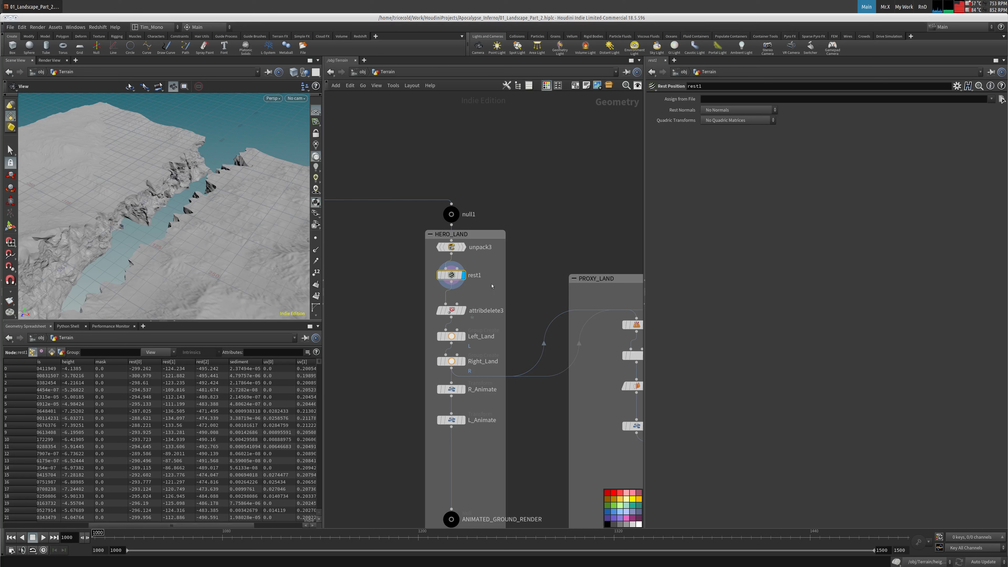
{"action": "middle_click_drag", "start_coordinate": [493, 286], "coordinate": [490, 270]}
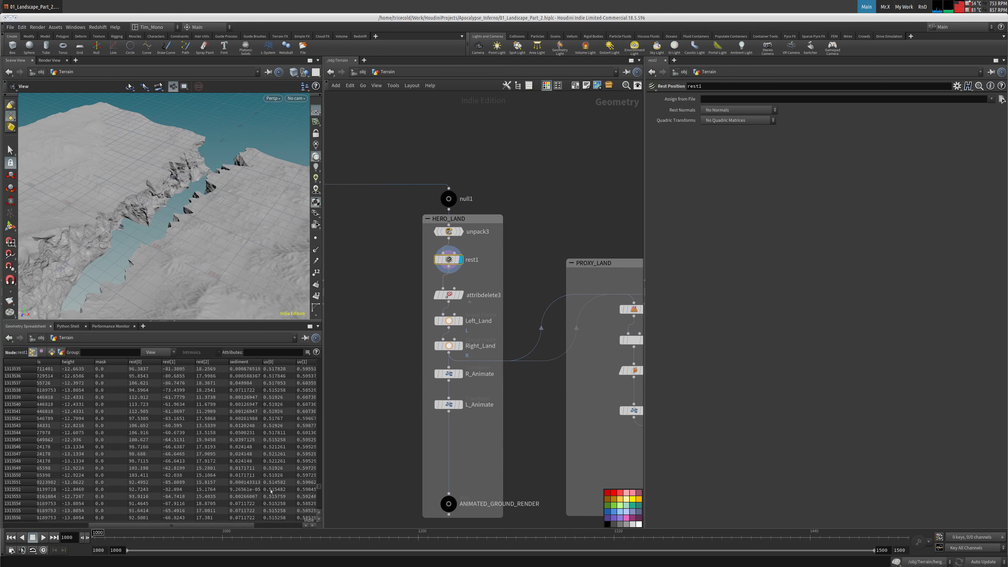
{"action": "middle_click_drag", "start_coordinate": [489, 276], "coordinate": [496, 275]}
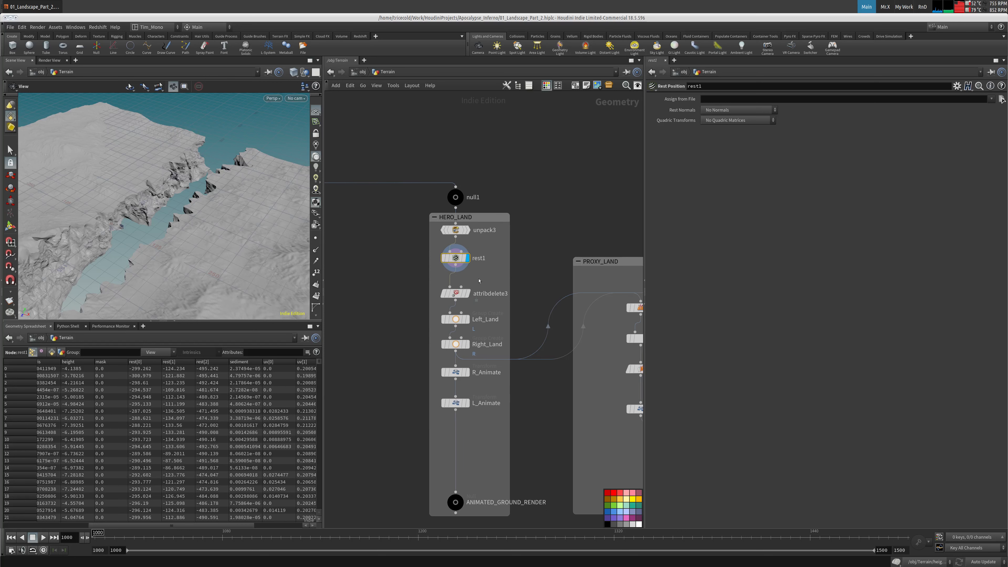
{"action": "left_click", "coordinate": [456, 294]}
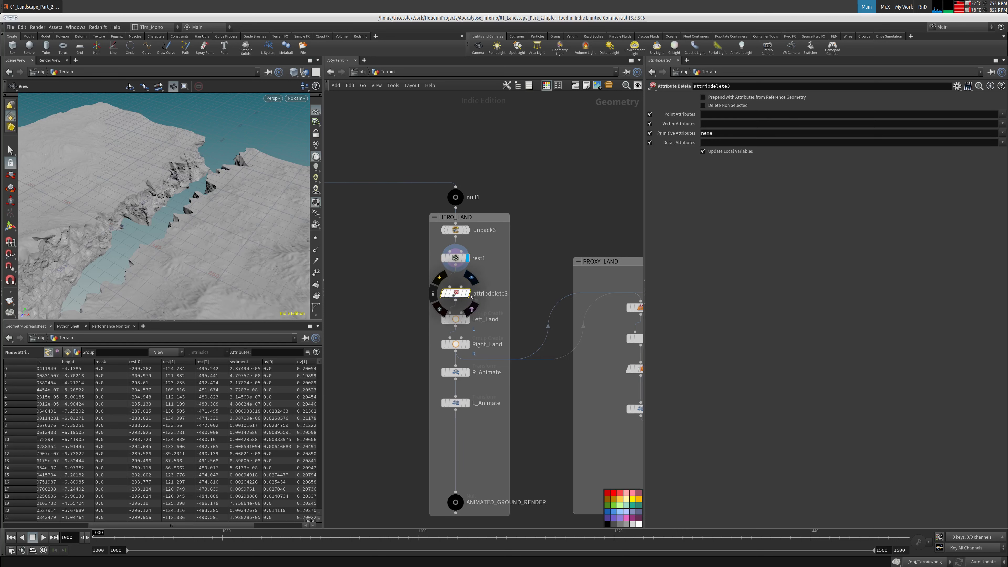
{"action": "double_click", "coordinate": [707, 134]}
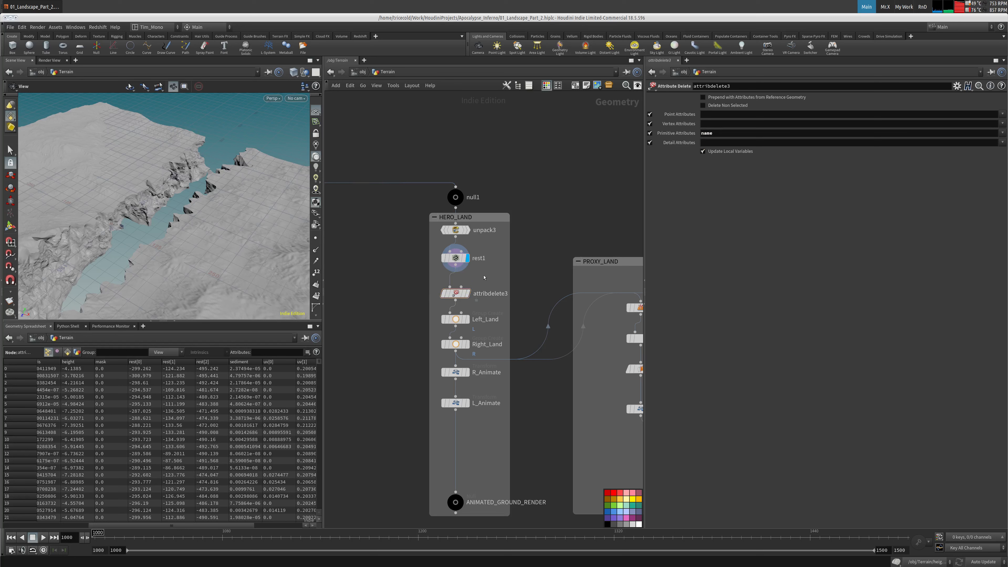
{"action": "key", "text": "Tab"}
{"action": "type", "text": "p"}
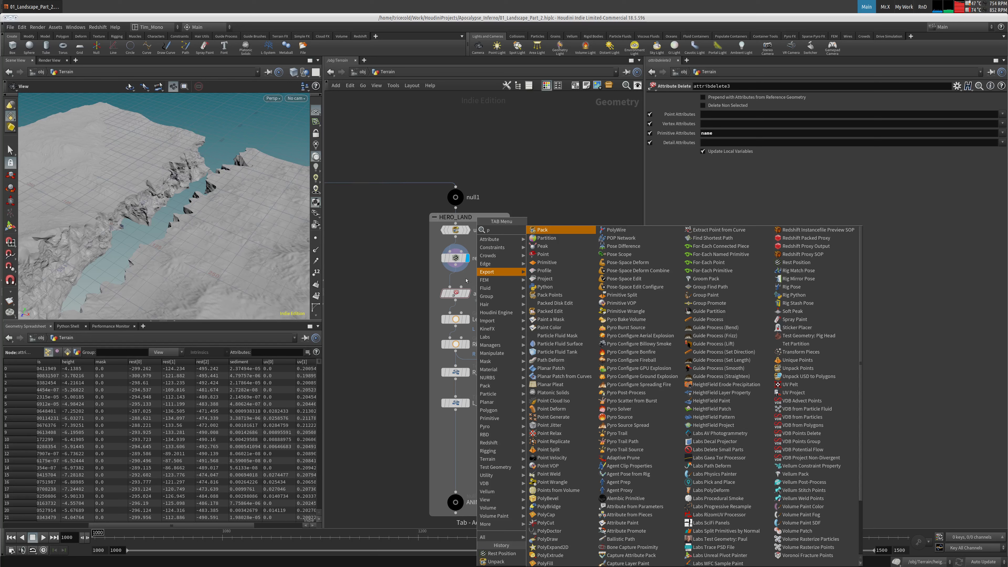
{"action": "type", "text": "ack"}
{"action": "key", "text": "Escape"}
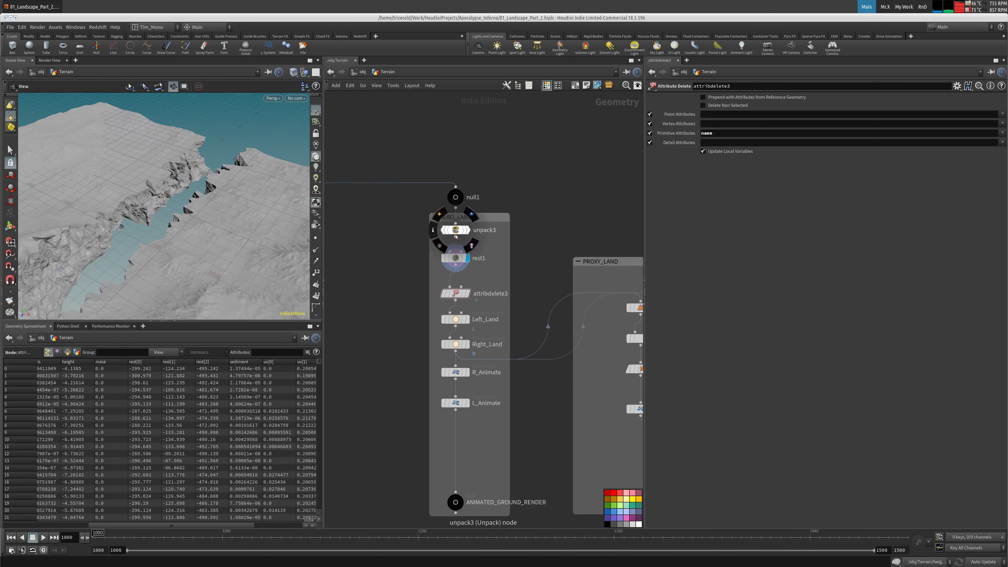
Step: Shift rest1 slightly closer to unpack3, and branch a displayed Color node off rest1 beside the HERO_LAND box
{"action": "left_click_drag", "start_coordinate": [455, 258], "coordinate": [455, 253]}
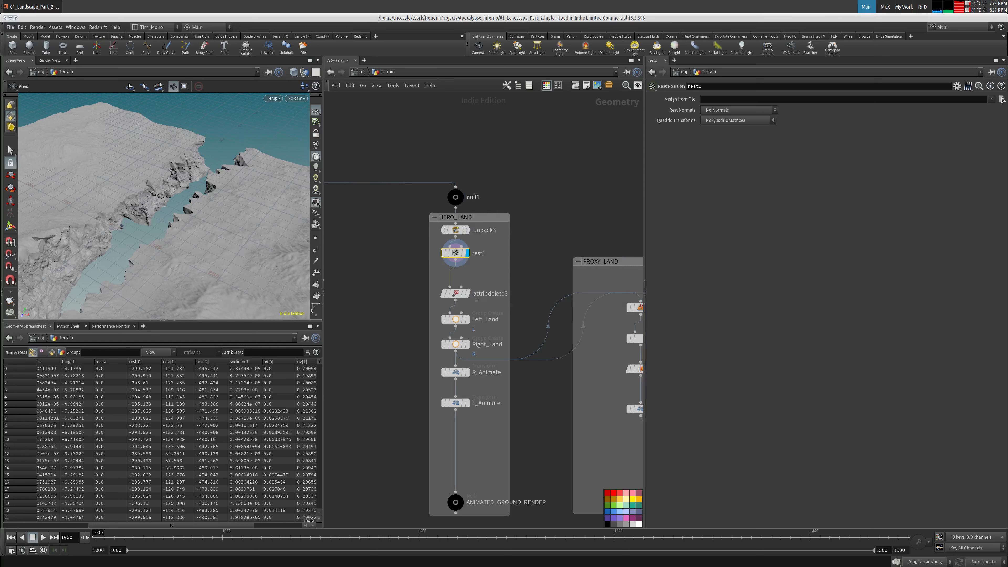
{"action": "scroll", "coordinate": [117, 525], "scroll_direction": "left", "scroll_amount": 5}
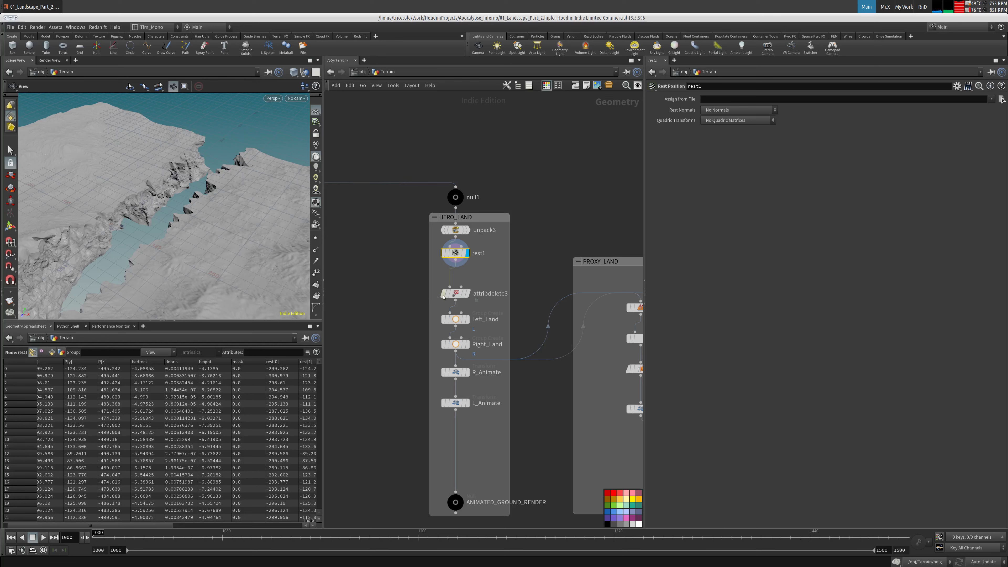
{"action": "key", "text": "Tab"}
{"action": "type", "text": "col"}
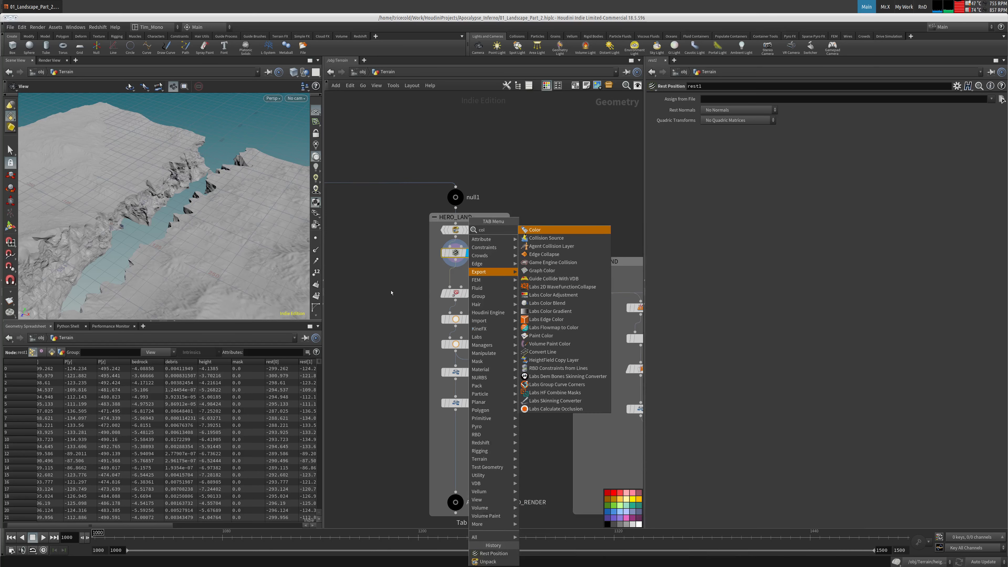
{"action": "type", "text": "or"}
{"action": "left_click", "coordinate": [525, 232]}
{"action": "left_click", "coordinate": [385, 294]}
{"action": "left_click", "coordinate": [456, 261]}
{"action": "left_click", "coordinate": [385, 293]}
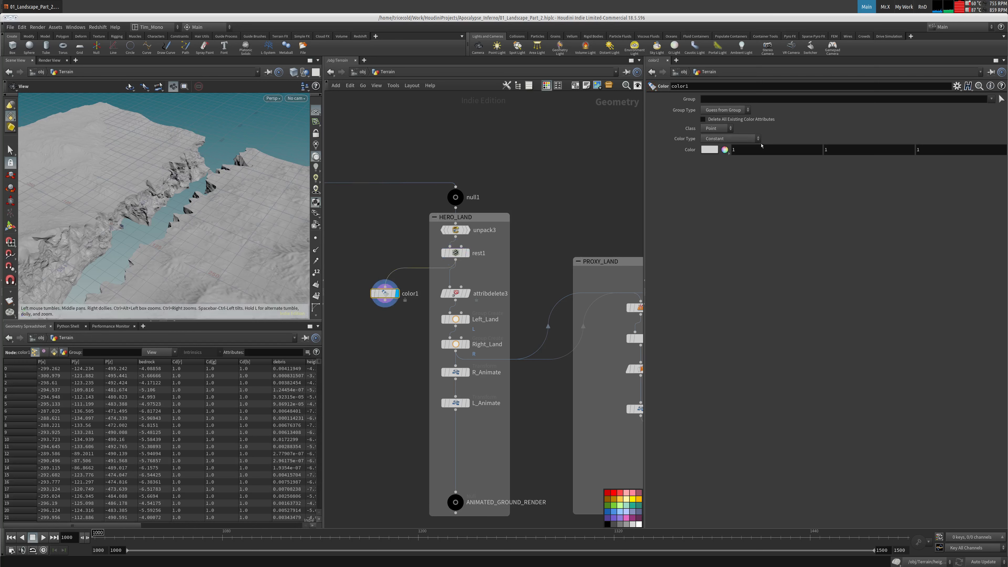
Step: Set color1's colour type to Ramp from Attribute, driven by the bedrock attribute
{"action": "left_click", "coordinate": [736, 138]}
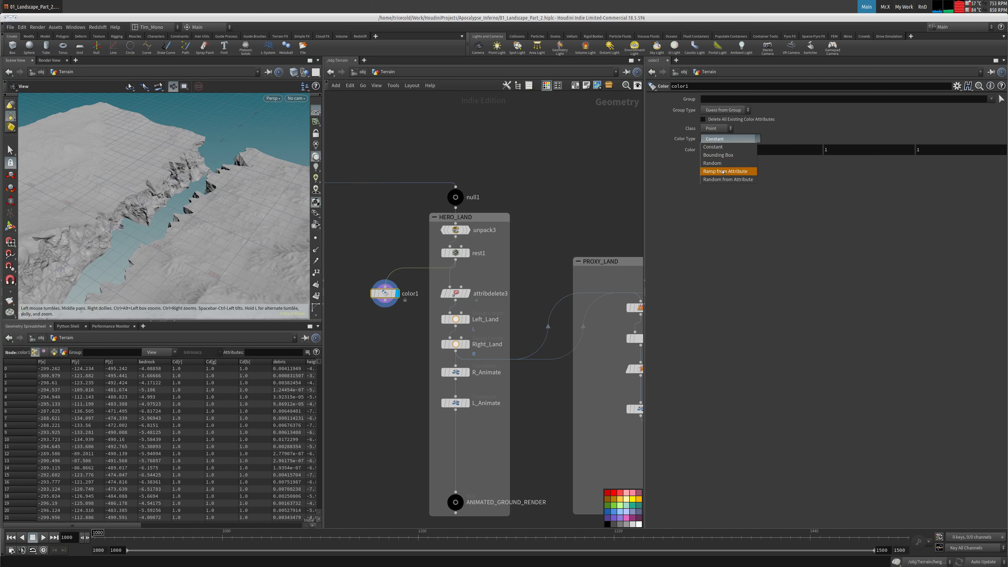
{"action": "left_click", "coordinate": [756, 172]}
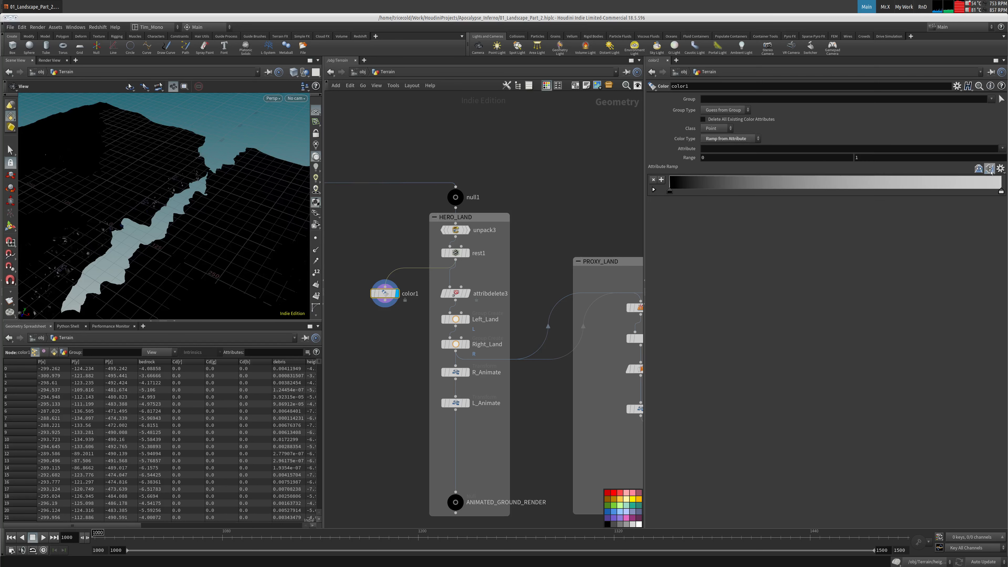
{"action": "left_click", "coordinate": [1003, 148]}
{"action": "left_click", "coordinate": [989, 173]}
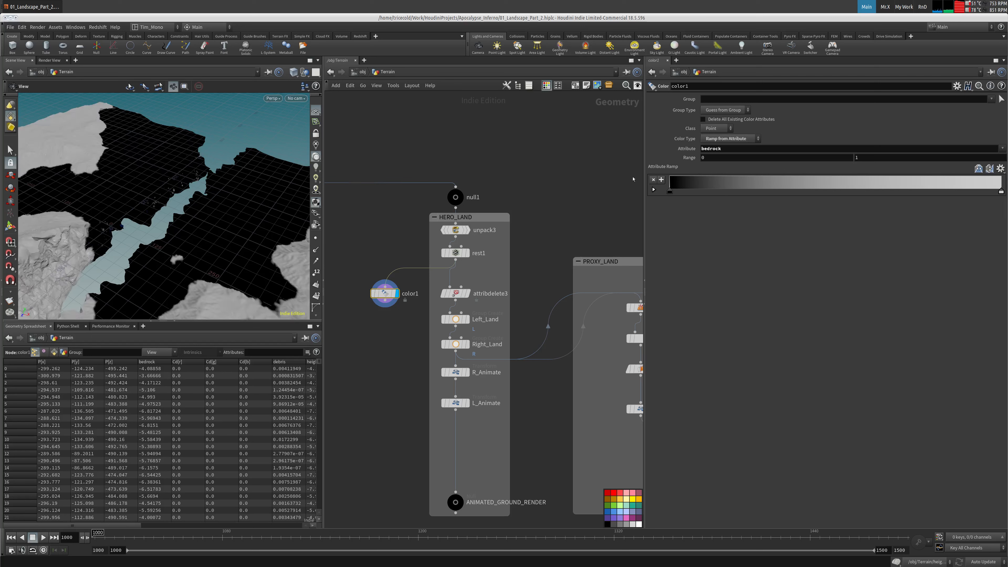
Step: Sort the point spreadsheet by bedrock, and set color1's ramp range to -37 to 50
{"action": "middle_click_drag", "start_coordinate": [165, 202], "coordinate": [211, 180]}
{"action": "scroll", "coordinate": [211, 179], "scroll_direction": "down", "scroll_amount": 4}
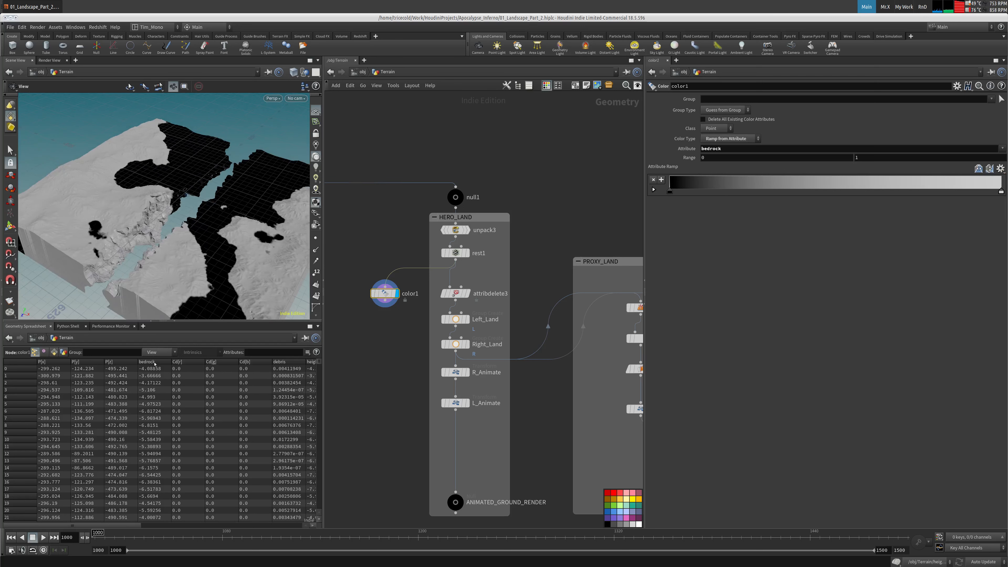
{"action": "left_click", "coordinate": [155, 362]}
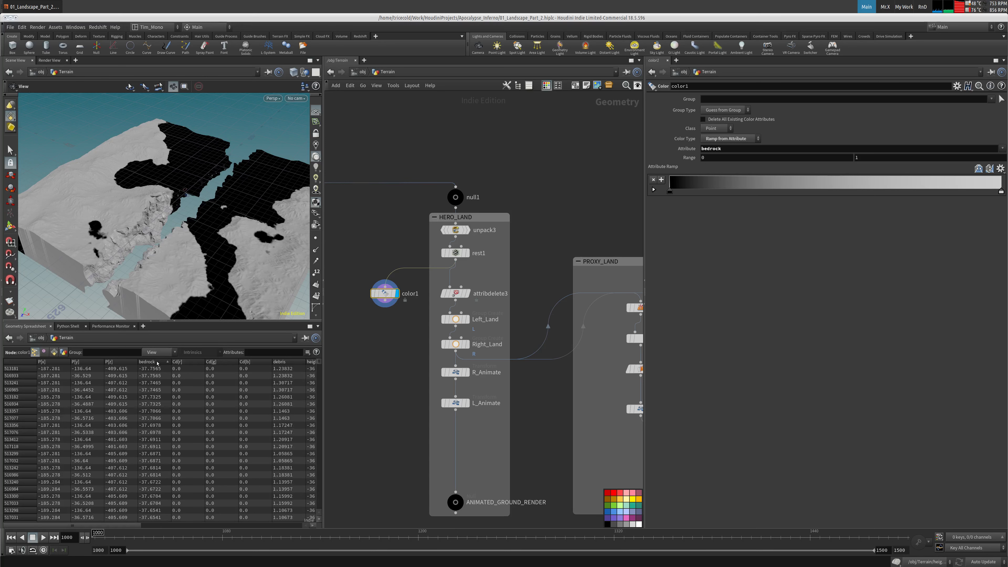
{"action": "left_click", "coordinate": [719, 157]}
{"action": "type", "text": "-37"}
{"action": "key", "text": "Tab"}
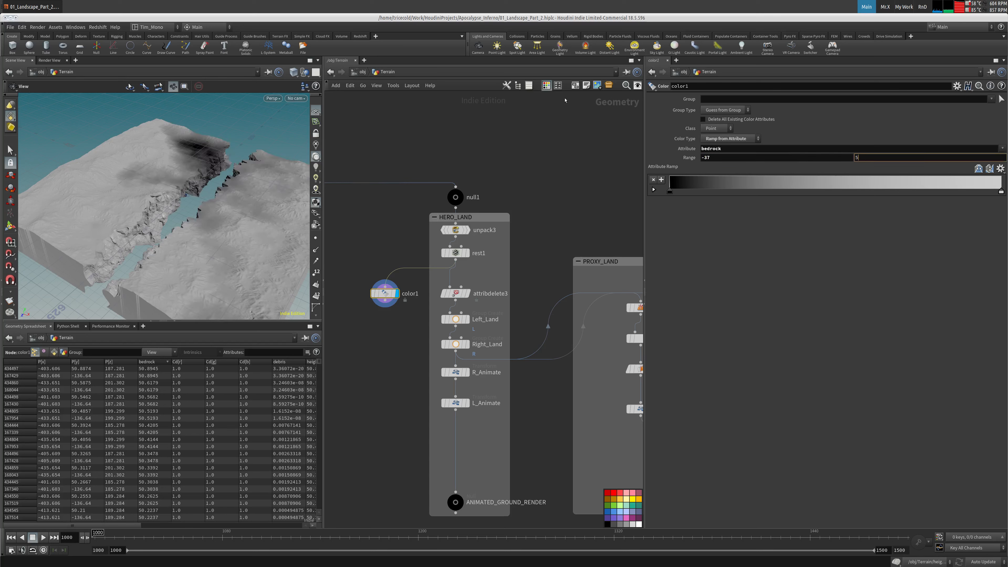
{"action": "type", "text": "50"}
{"action": "key", "text": "Return"}
{"action": "left_click_drag", "start_coordinate": [223, 121], "coordinate": [198, 157]}
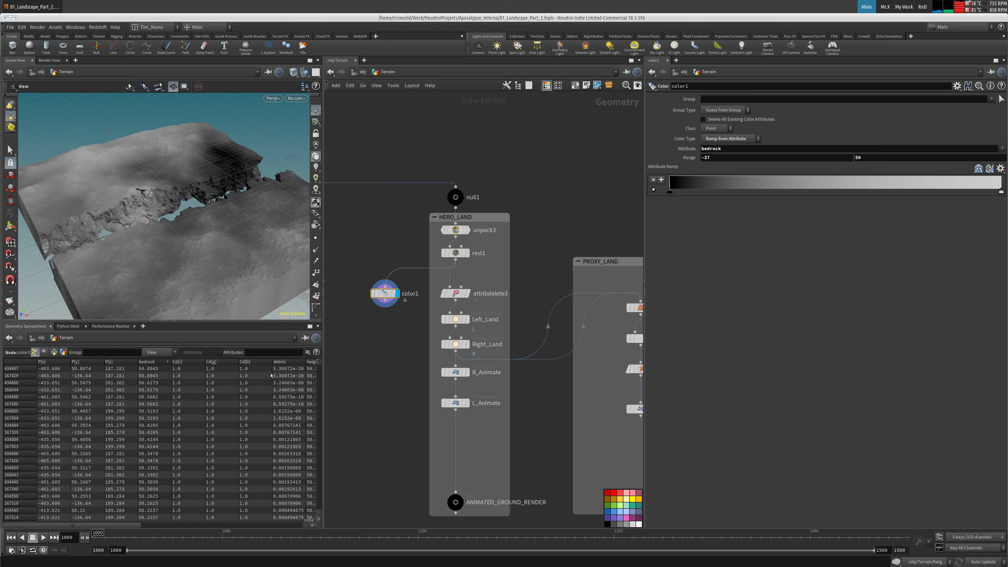
Step: Switch color1's ramp attribute to debris, and sort the point spreadsheet by debris in descending order
{"action": "left_click", "coordinate": [737, 148]}
{"action": "type", "text": "debris"}
{"action": "key", "text": "Tab"}
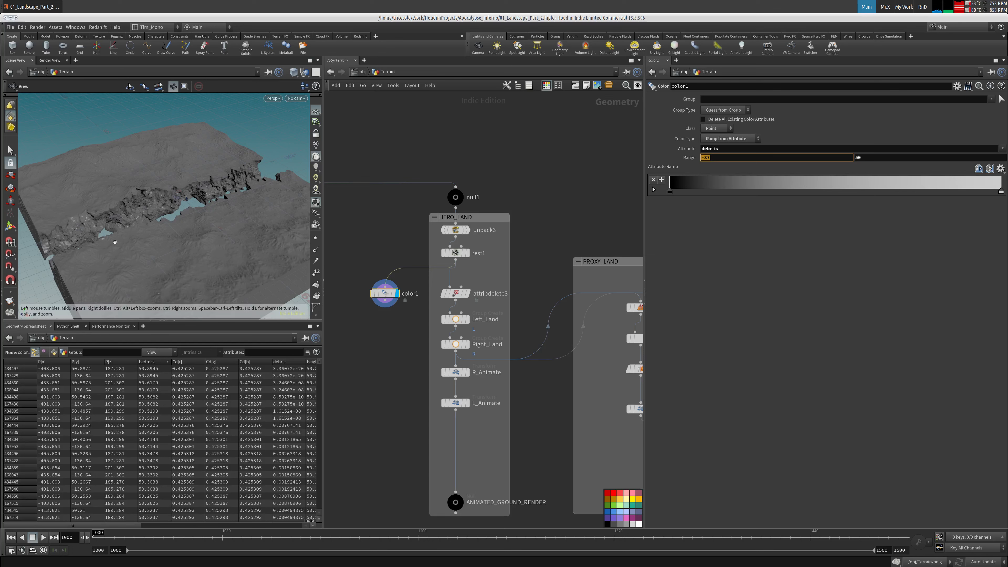
{"action": "left_click", "coordinate": [292, 362]}
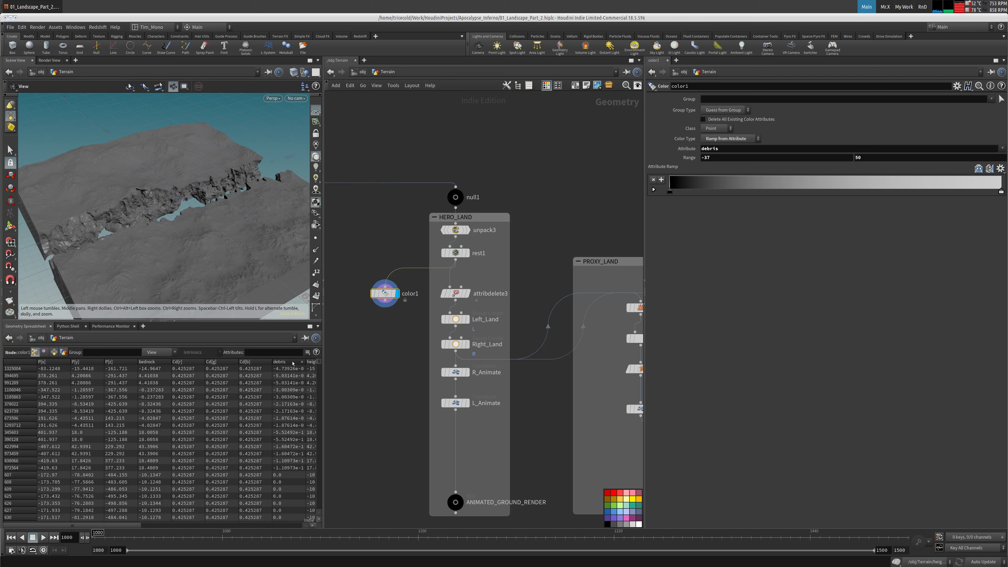
{"action": "left_click", "coordinate": [292, 361]}
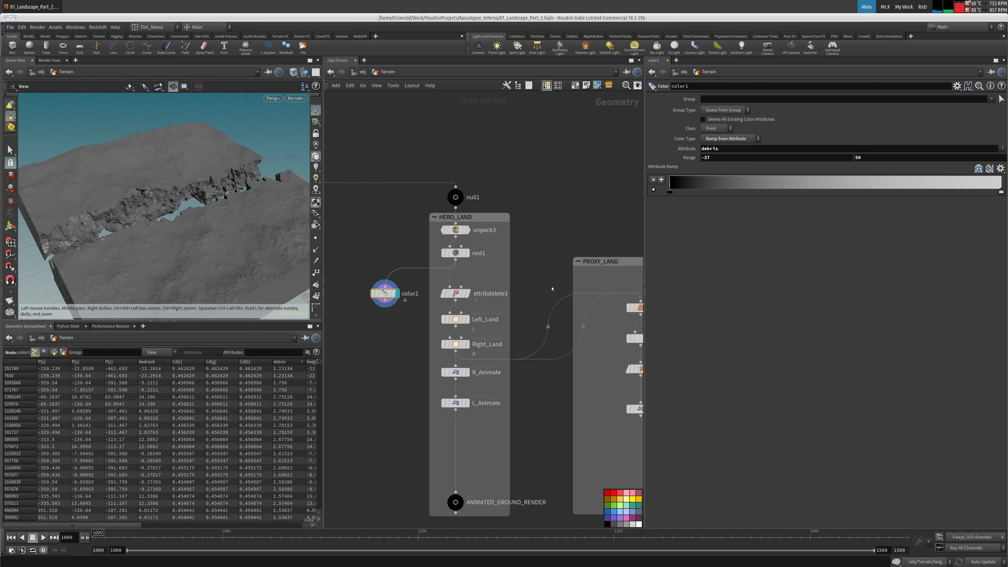
Step: Set color1's ramp range to 0 to 3 and inspect the debris colouring on the terrain
{"action": "double_click", "coordinate": [715, 157]}
{"action": "type", "text": "0"}
{"action": "key", "text": "Tab"}
{"action": "type", "text": "3"}
{"action": "key", "text": "Tab"}
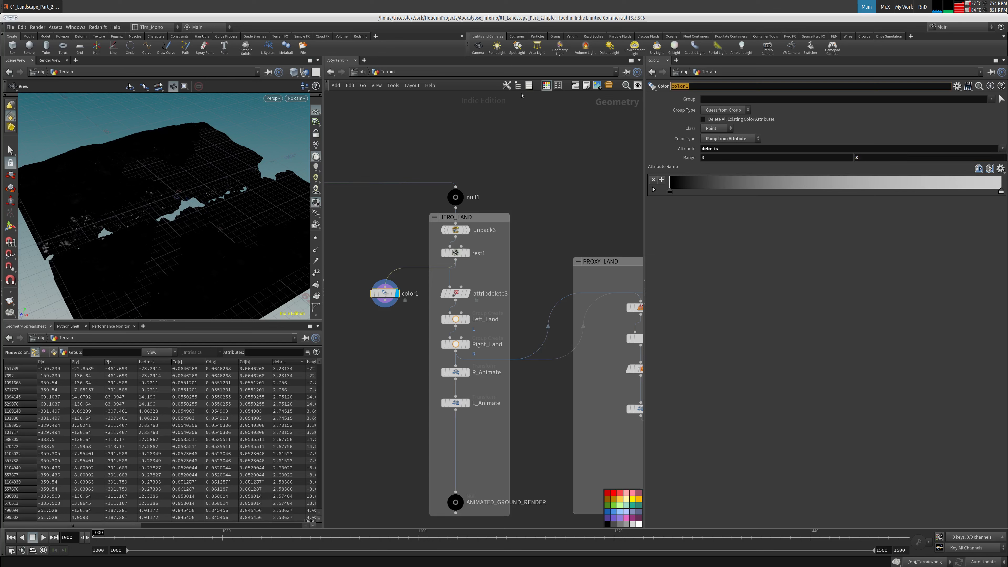
{"action": "left_click_drag", "start_coordinate": [52, 182], "coordinate": [325, 144]}
{"action": "left_click_drag", "start_coordinate": [92, 170], "coordinate": [107, 156]}
{"action": "mouse_move", "coordinate": [103, 525]}
{"action": "left_mouse_down"}
{"action": "mouse_move", "coordinate": [265, 537]}
{"action": "mouse_move", "coordinate": [115, 537]}
{"action": "left_mouse_up"}
Step: Move attribdelete3 closer to rest1 and remove name from its primitive attributes
{"action": "left_click_drag", "start_coordinate": [457, 293], "coordinate": [457, 286]}
{"action": "double_click", "coordinate": [733, 133]}
{"action": "key", "text": "BackSpace"}
{"action": "key", "text": "Return"}
Step: Add bedrock and height to the point attributes that attribdelete3 deletes
{"action": "left_click", "coordinate": [1002, 115]}
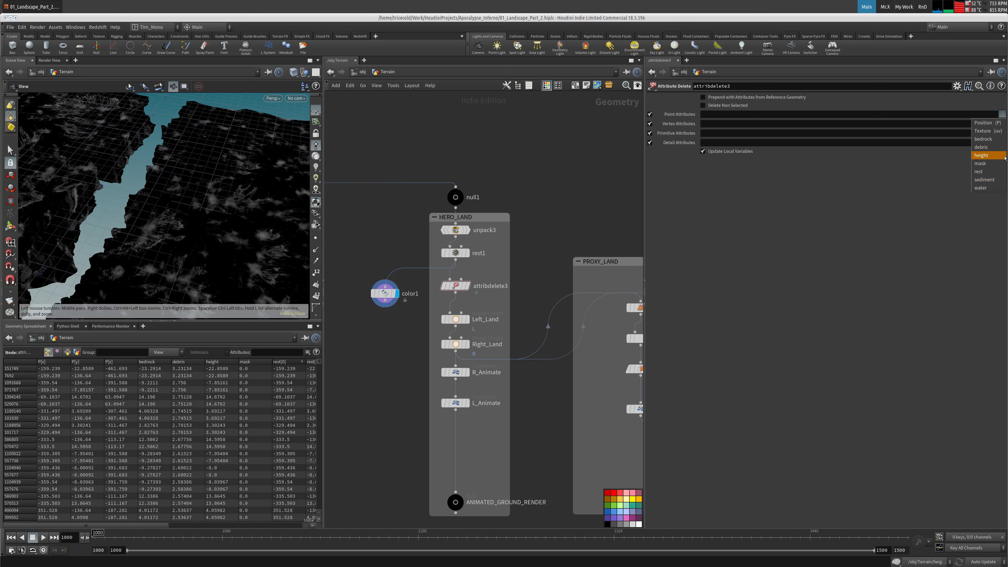
{"action": "left_click", "coordinate": [997, 140]}
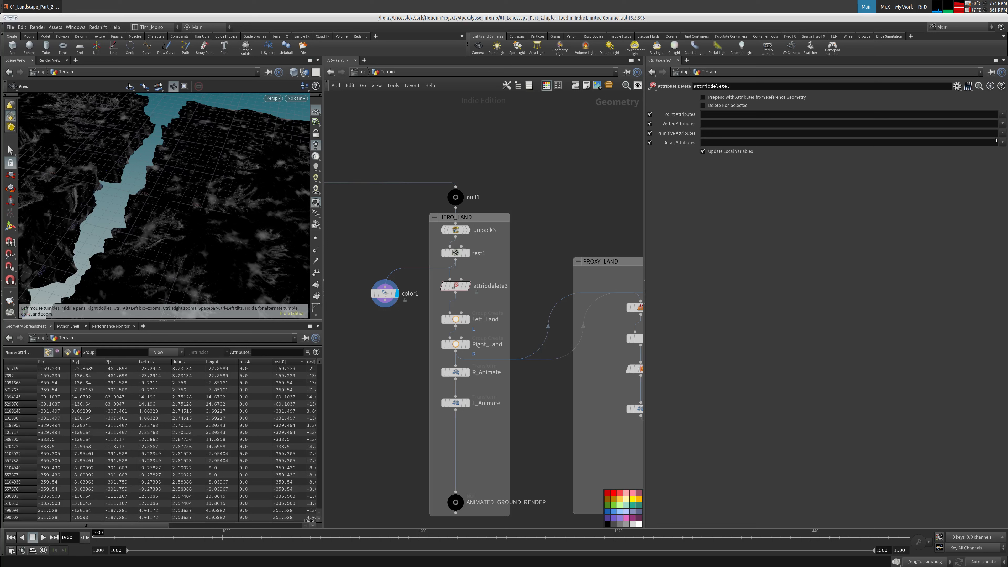
{"action": "left_click", "coordinate": [1003, 114]}
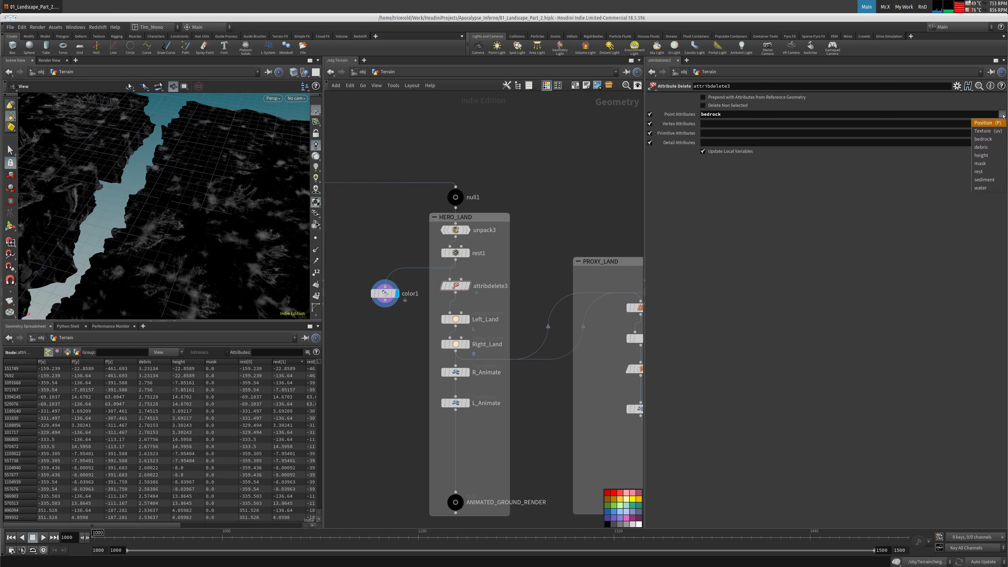
{"action": "left_click", "coordinate": [991, 155]}
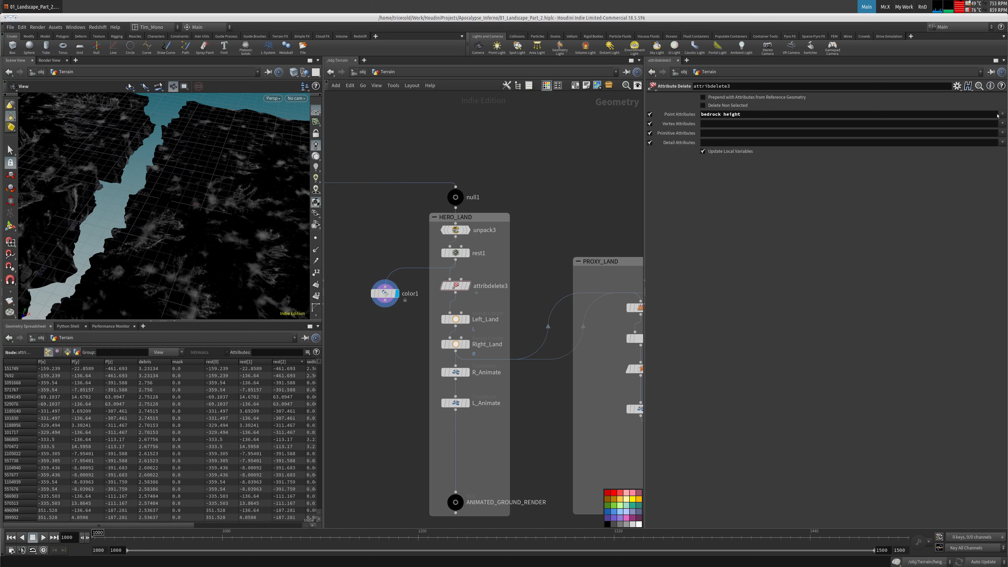
{"action": "left_click", "coordinate": [1003, 115]}
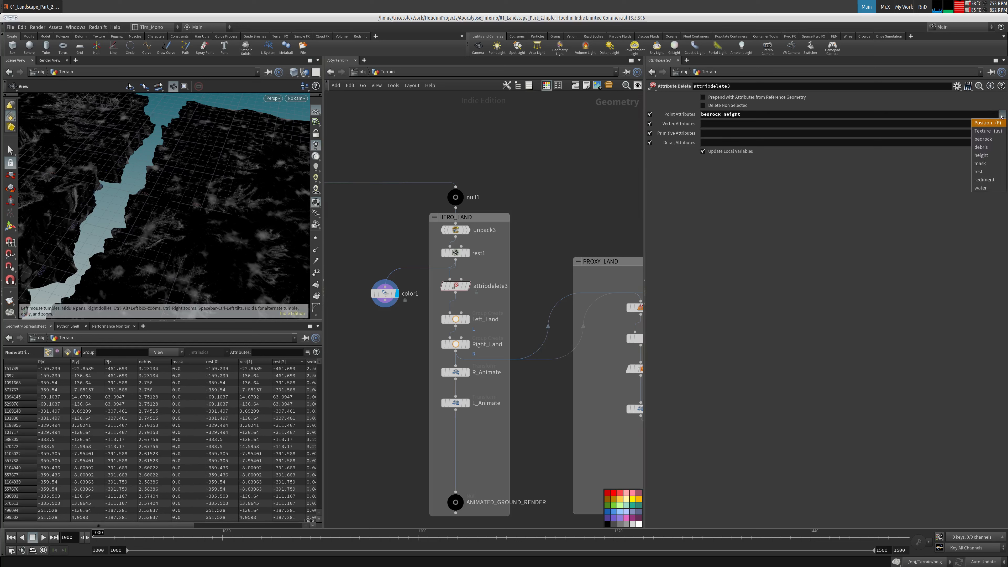
{"action": "left_click", "coordinate": [908, 185]}
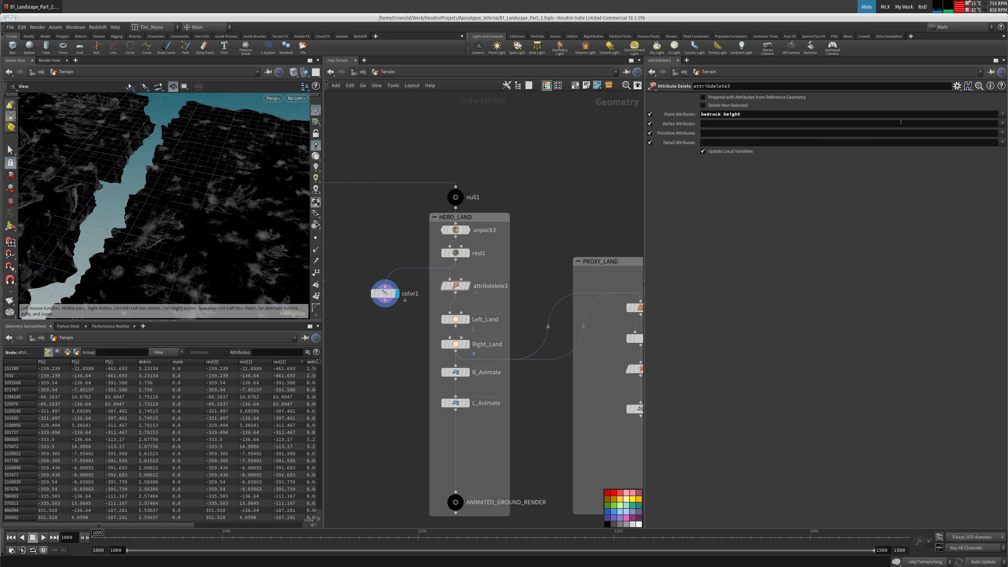
Step: Set attribdelete3's point attributes to "* ^rest ^uv" and its vertex attributes to "*"
{"action": "left_click", "coordinate": [1003, 114]}
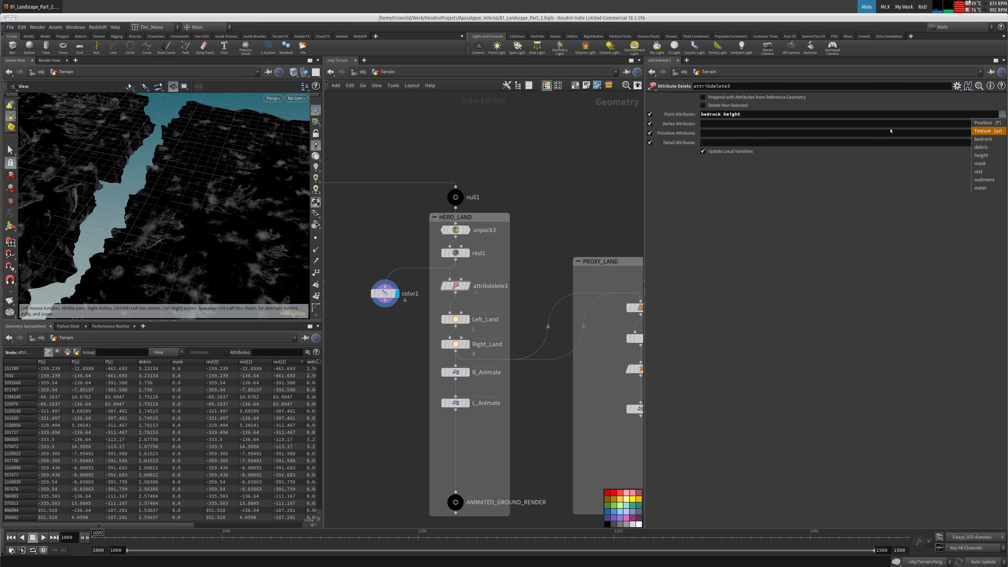
{"action": "left_click", "coordinate": [807, 121]}
{"action": "type", "text": "*"}
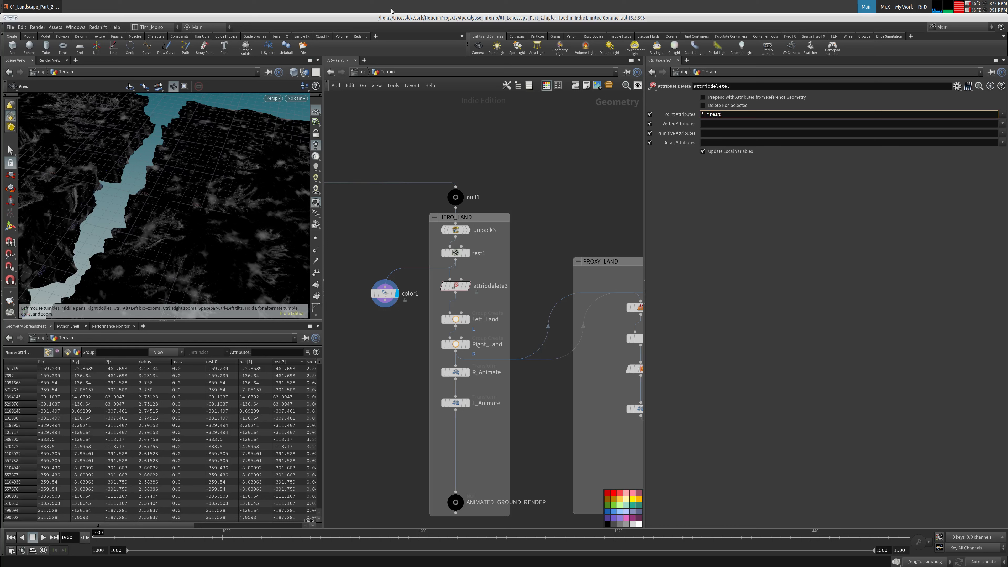
{"action": "type", "text": " ^rest ^uv"}
{"action": "key", "text": "Tab"}
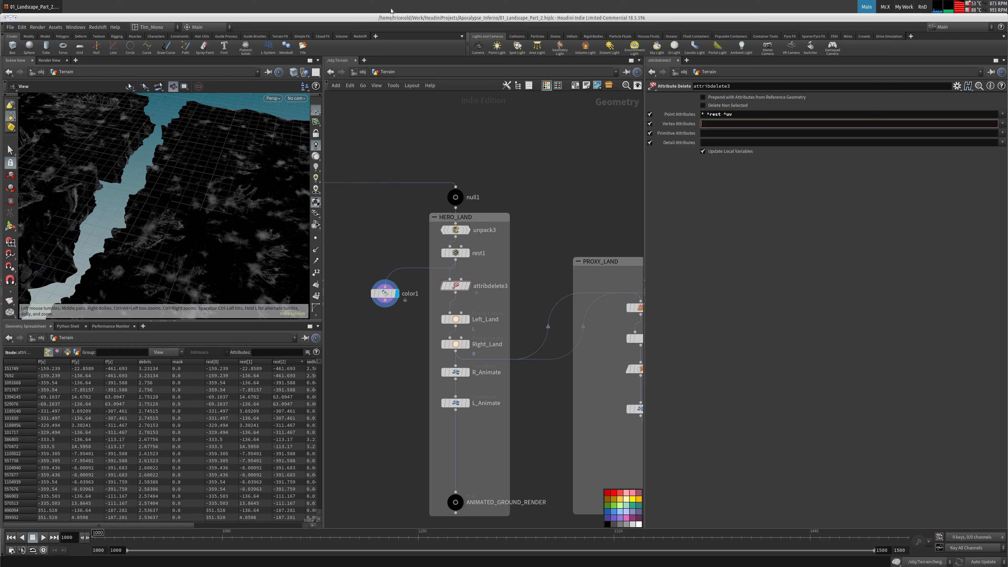
{"action": "type", "text": "*"}
{"action": "key", "text": "Tab"}
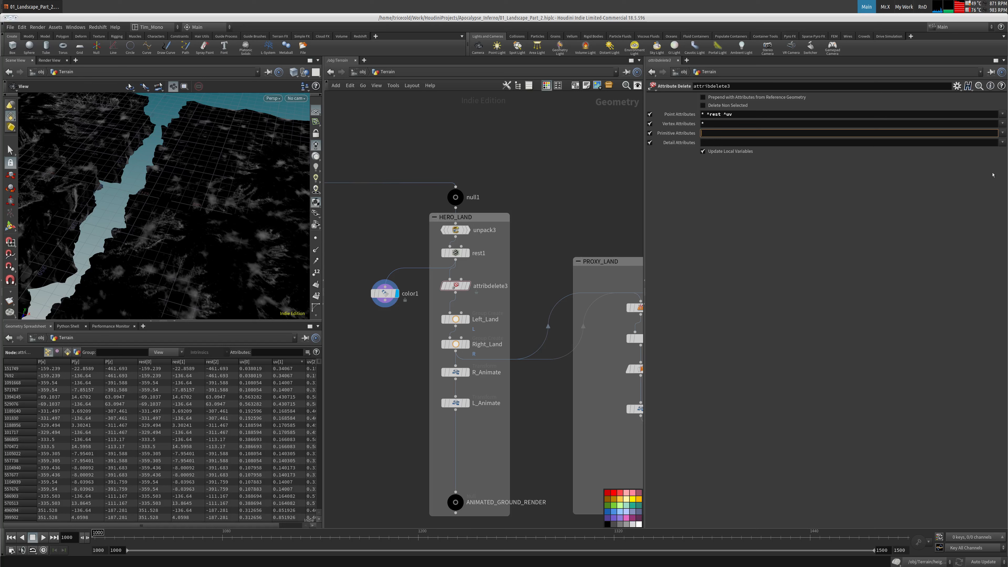
Step: Try adding varmap to the detail attributes that attribdelete3 deletes, and undo the change
{"action": "left_click", "coordinate": [1002, 134]}
{"action": "left_click", "coordinate": [951, 167]}
{"action": "left_click", "coordinate": [1002, 143]}
{"action": "left_click", "coordinate": [969, 159]}
{"action": "left_click", "coordinate": [1002, 142]}
{"action": "left_click", "coordinate": [995, 151]}
{"action": "key", "text": "ctrl+z"}
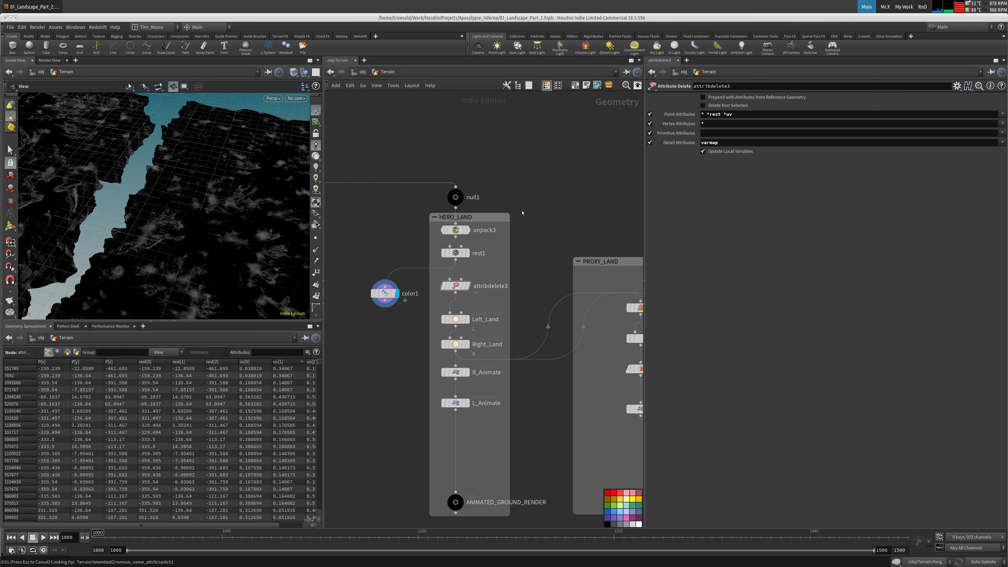
Step: Insert a Pack node between attribdelete3 and Left_Land inside the HERO_LAND box
{"action": "middle_click_drag", "start_coordinate": [522, 214], "coordinate": [533, 205]}
{"action": "left_click_drag", "start_coordinate": [467, 283], "coordinate": [466, 276]}
{"action": "key", "text": "Tab"}
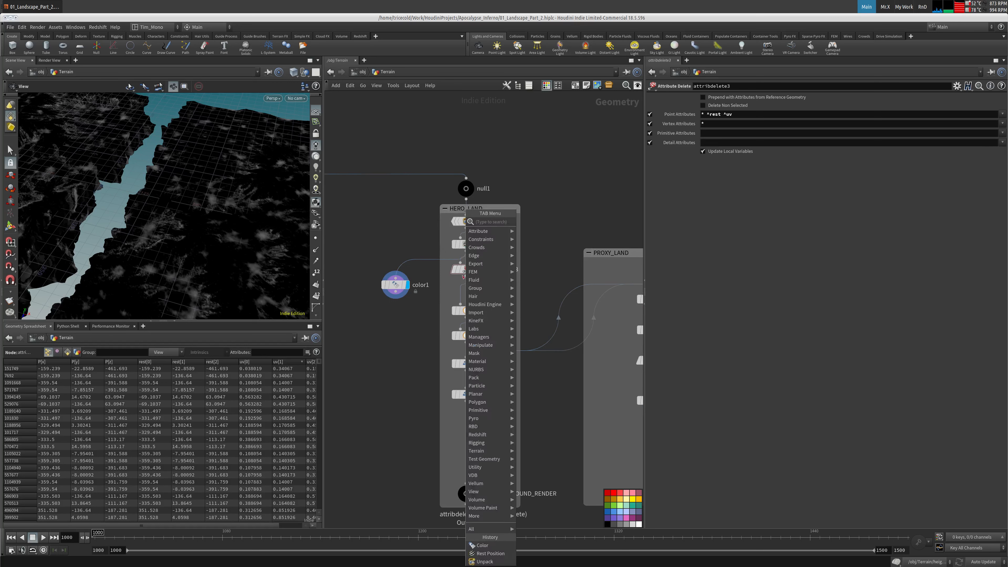
{"action": "type", "text": "pack"}
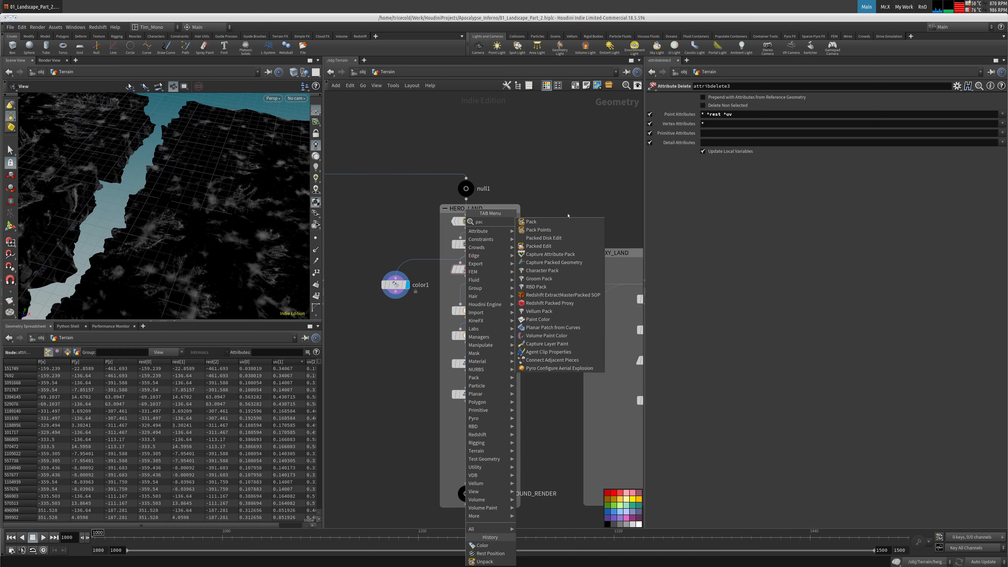
{"action": "left_click", "coordinate": [566, 221]}
{"action": "left_click", "coordinate": [466, 286]}
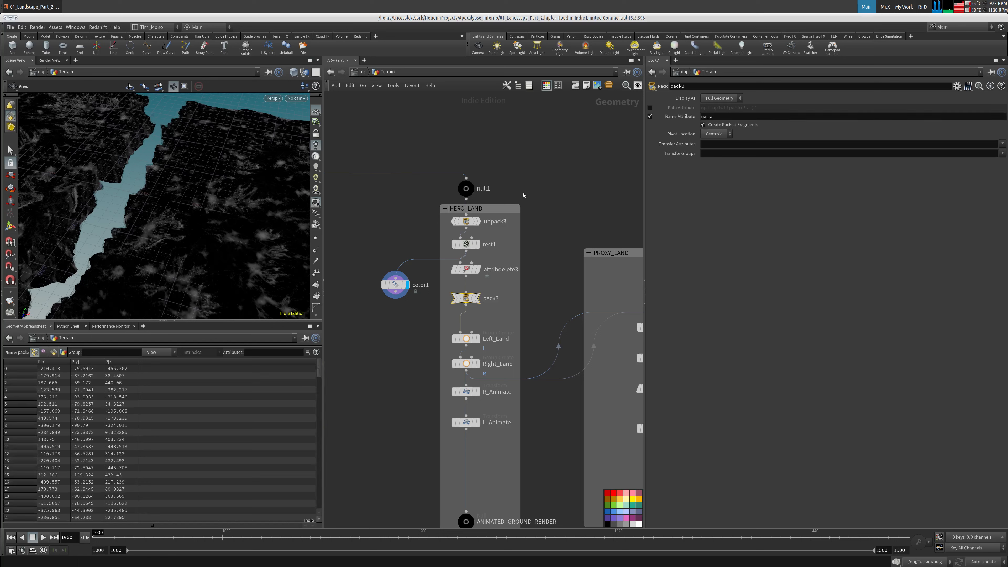
Step: Set pack3 to transfer the name attribute to the packed geometry
{"action": "middle_click", "coordinate": [466, 299]}
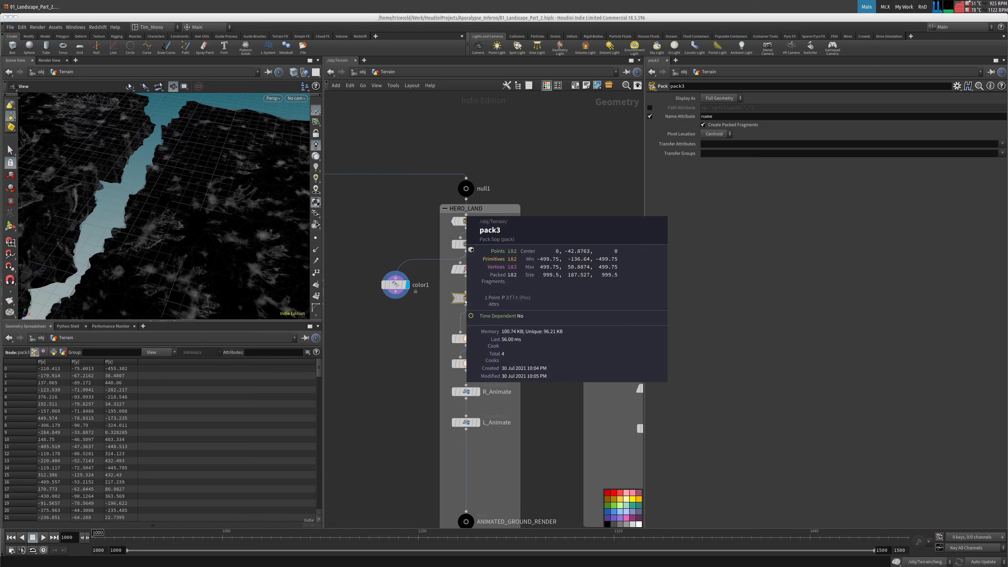
{"action": "left_click", "coordinate": [1003, 144]}
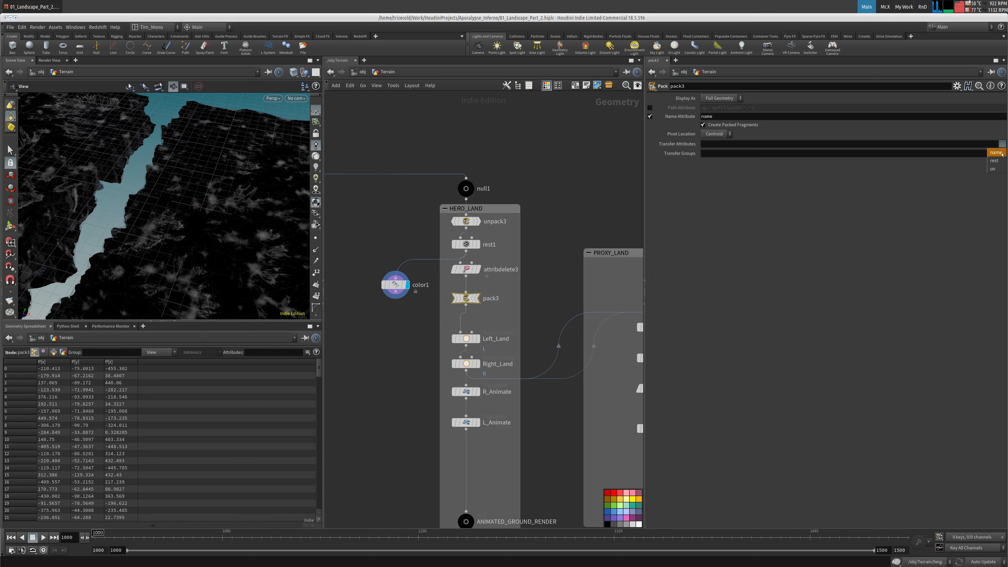
{"action": "left_click", "coordinate": [819, 178]}
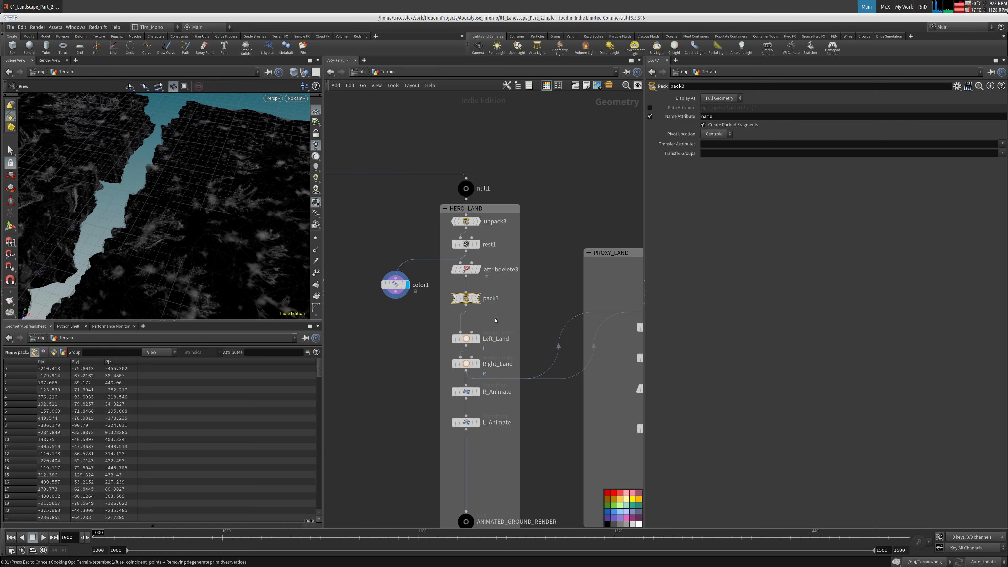
Step: Try showing the ANIMATED_GROUND_PROXY null in the PROXY_LAND box as a template
{"action": "middle_click_drag", "start_coordinate": [549, 306], "coordinate": [362, 157]}
{"action": "mouse_move", "coordinate": [512, 372]}
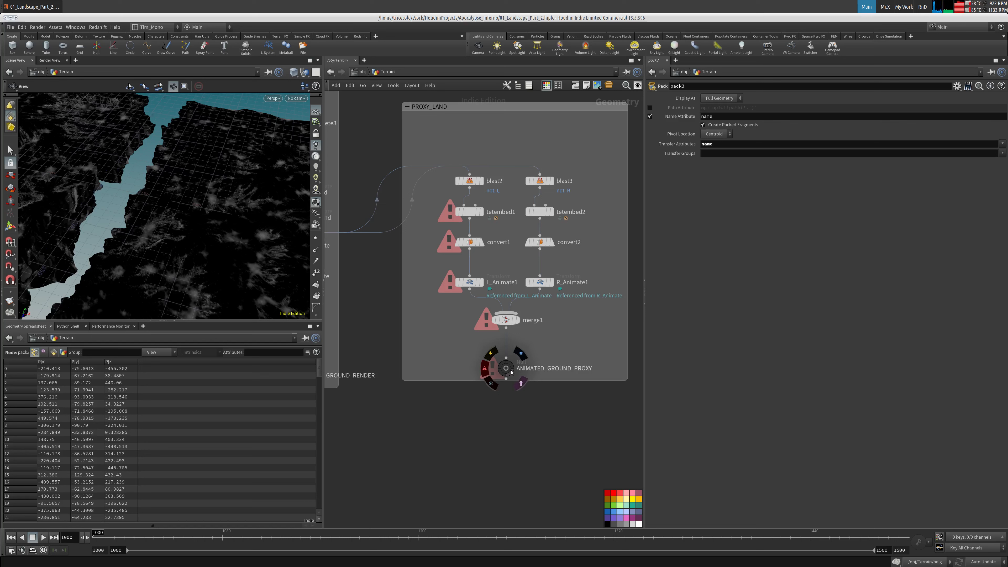
{"action": "left_click", "coordinate": [521, 384]}
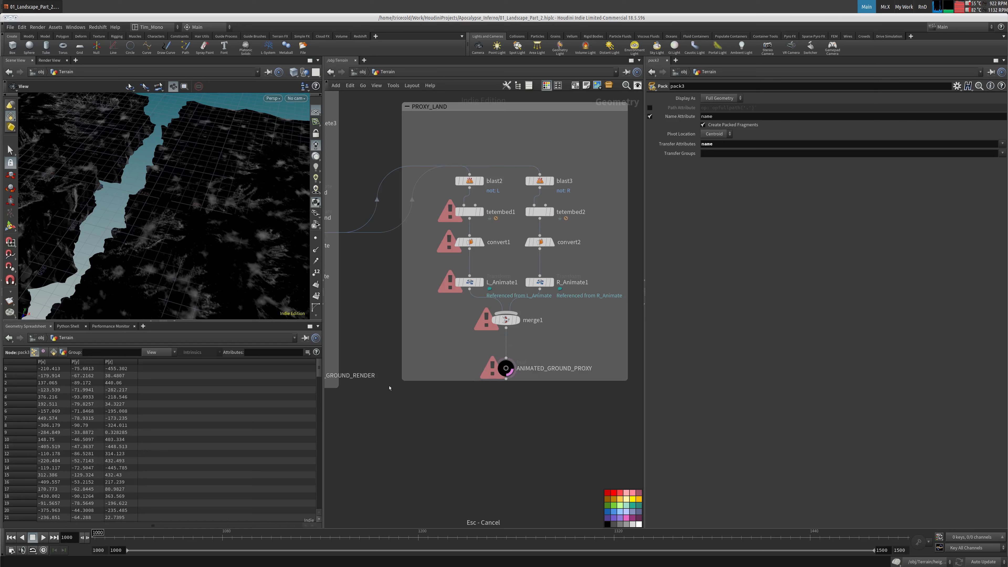
{"action": "left_click", "coordinate": [509, 375]}
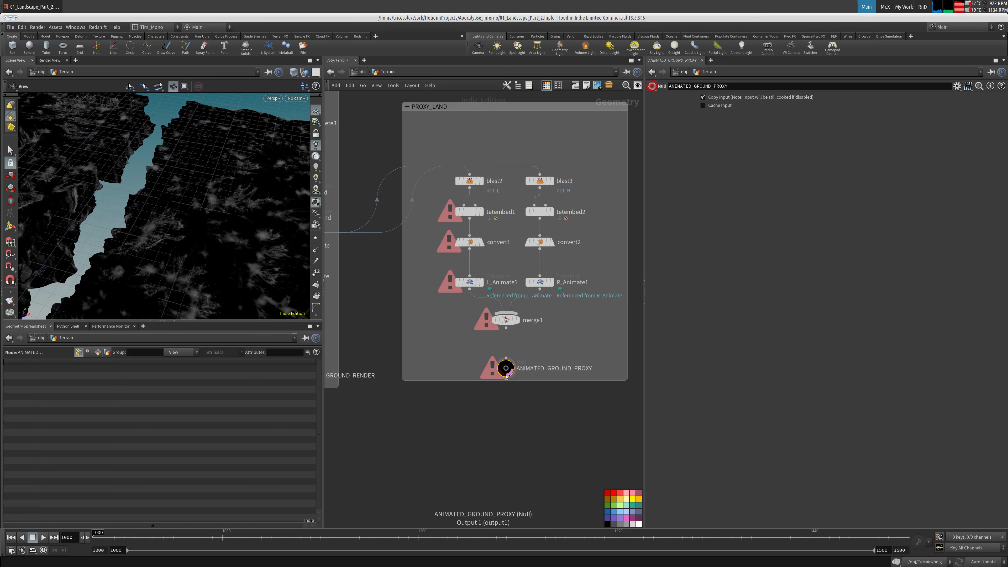
Step: Display ANIMATED_GROUND_RENDER with viewport lighting turned on and move the timeline to frame 1041
{"action": "middle_click_drag", "start_coordinate": [345, 337], "coordinate": [484, 380]}
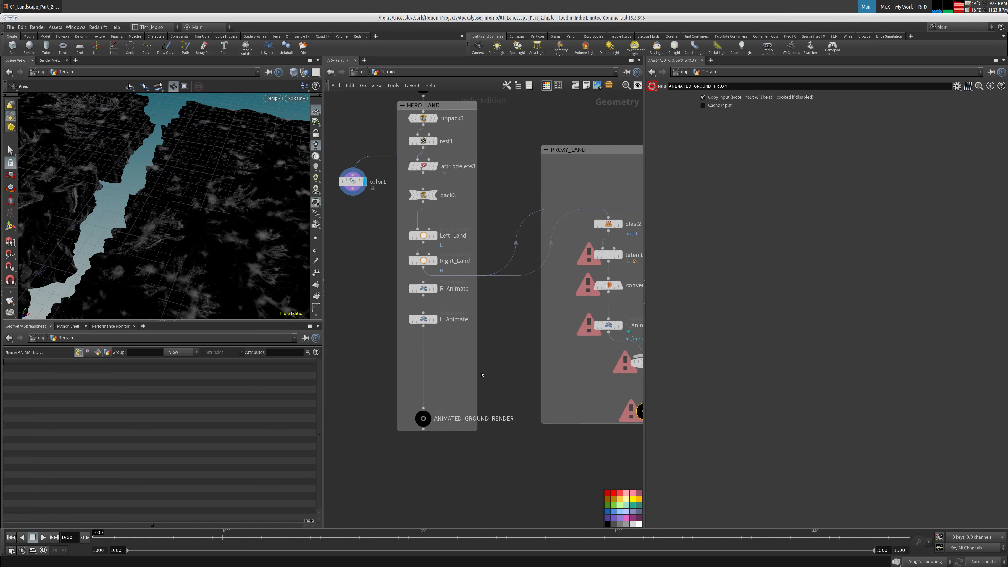
{"action": "left_click", "coordinate": [425, 320]}
{"action": "mouse_move", "coordinate": [438, 396]}
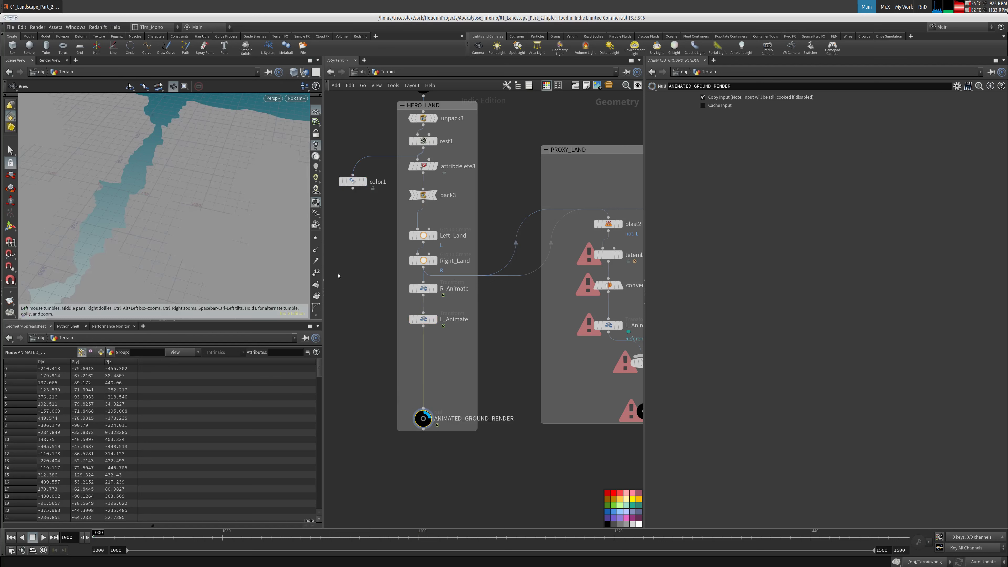
{"action": "left_click", "coordinate": [316, 157]}
{"action": "left_click_drag", "start_coordinate": [191, 536], "coordinate": [289, 535]}
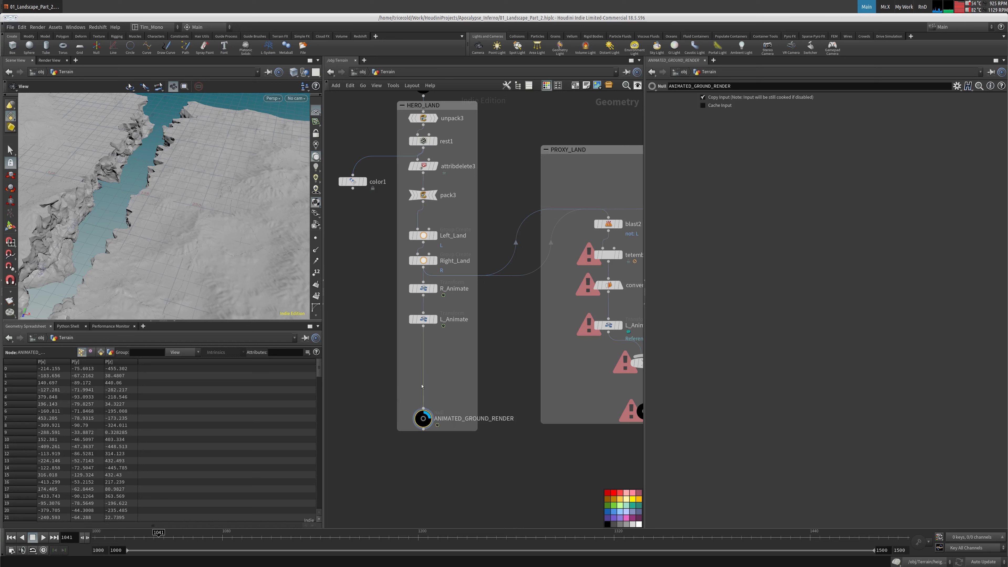
Step: Review the network boxes at object level, including RENDER_NODES, and return to the HERO_LAND box inside Terrain
{"action": "left_click", "coordinate": [361, 72]}
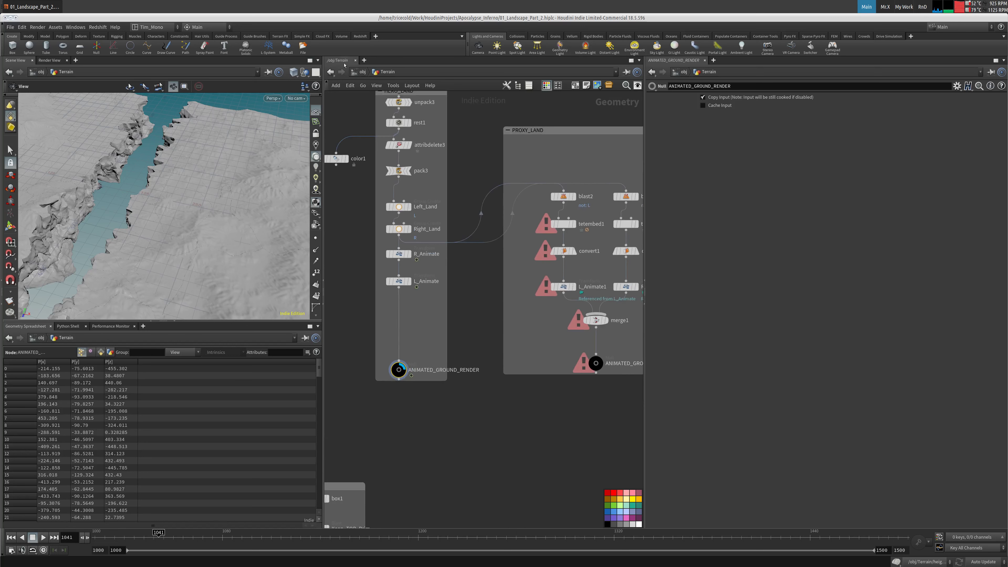
{"action": "scroll", "coordinate": [458, 377], "scroll_direction": "down", "scroll_amount": 8}
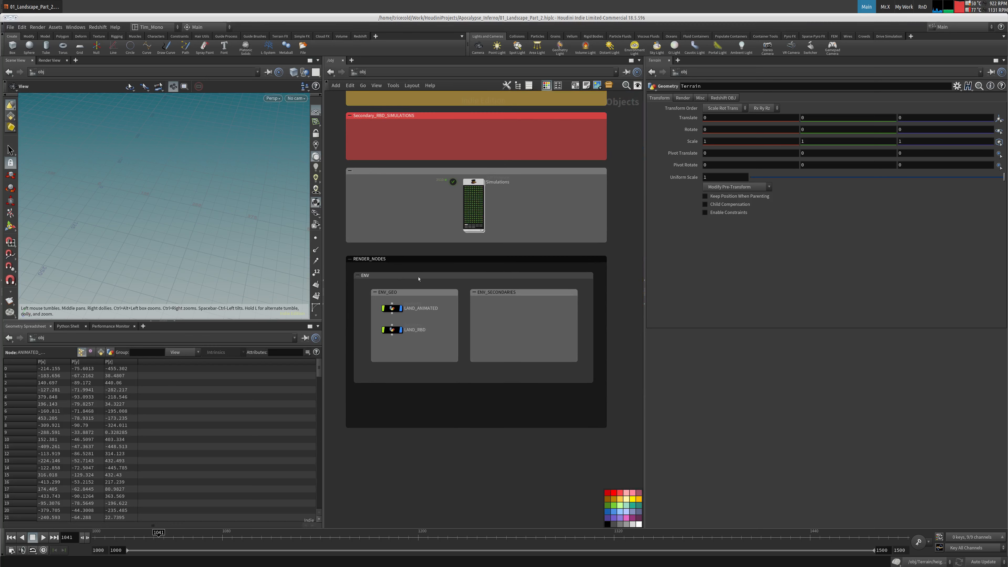
{"action": "scroll", "coordinate": [469, 208], "scroll_direction": "up", "scroll_amount": 8}
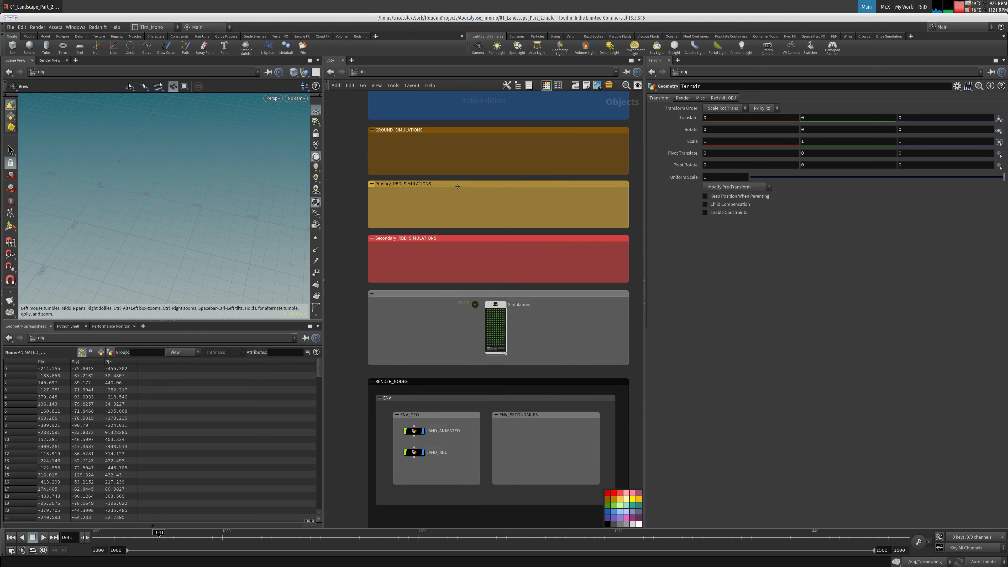
{"action": "mouse_move", "coordinate": [398, 166]}
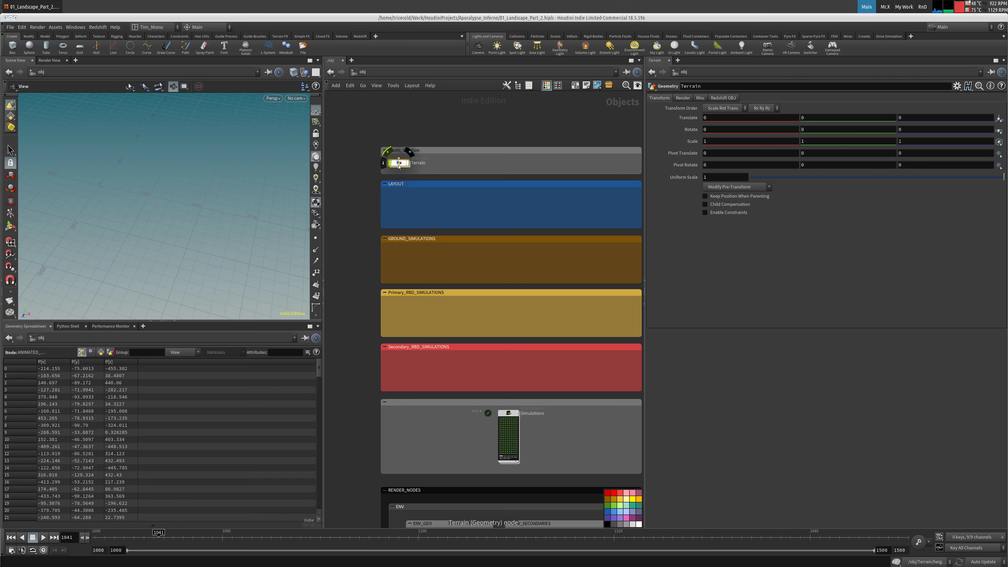
{"action": "double_click", "coordinate": [398, 166]}
{"action": "scroll", "coordinate": [478, 219], "scroll_direction": "up", "scroll_amount": 5}
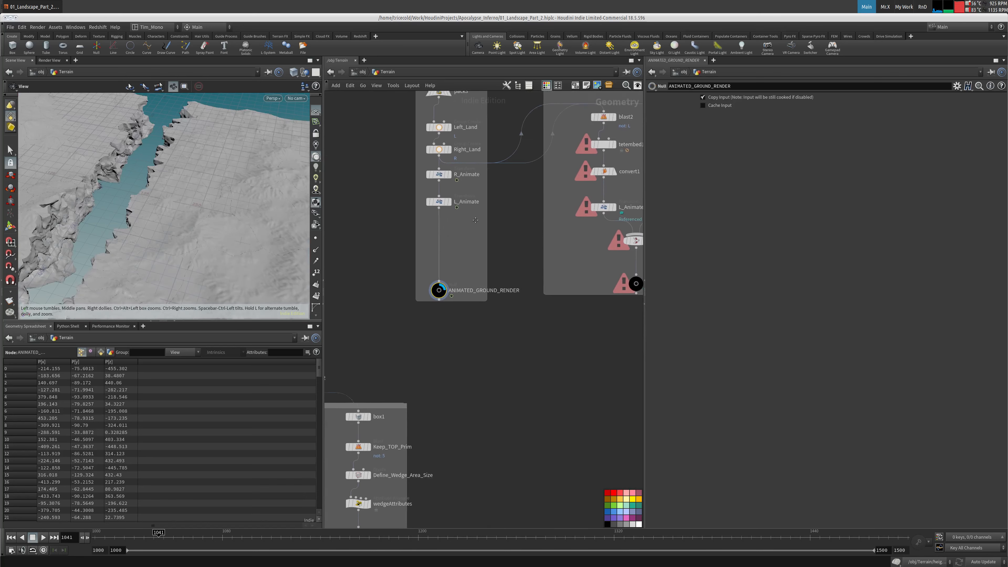
{"action": "scroll", "coordinate": [478, 220], "scroll_direction": "down", "scroll_amount": 8}
{"action": "scroll", "coordinate": [462, 236], "scroll_direction": "up", "scroll_amount": 5}
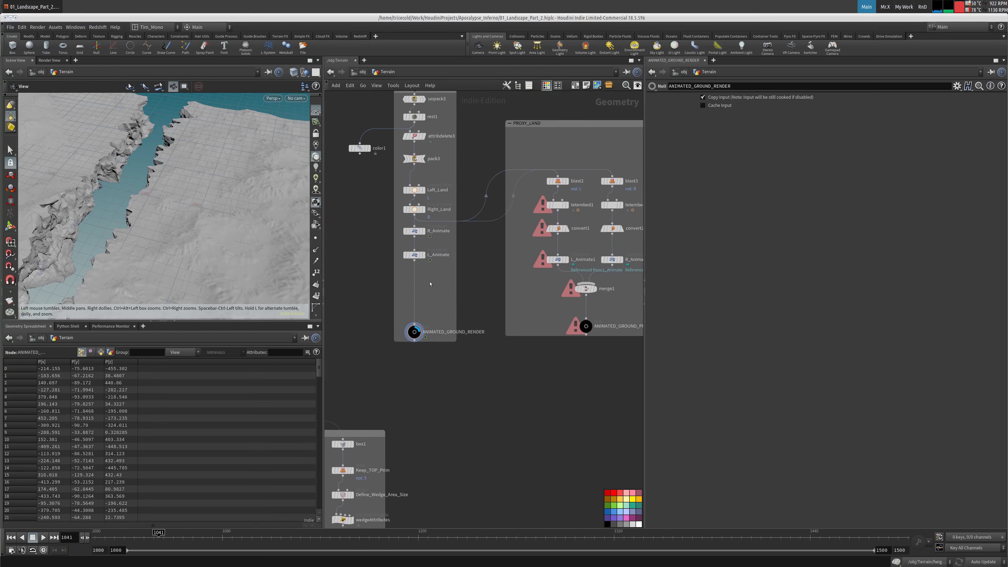
{"action": "key", "text": "Tab"}
{"action": "type", "text": "fil"}
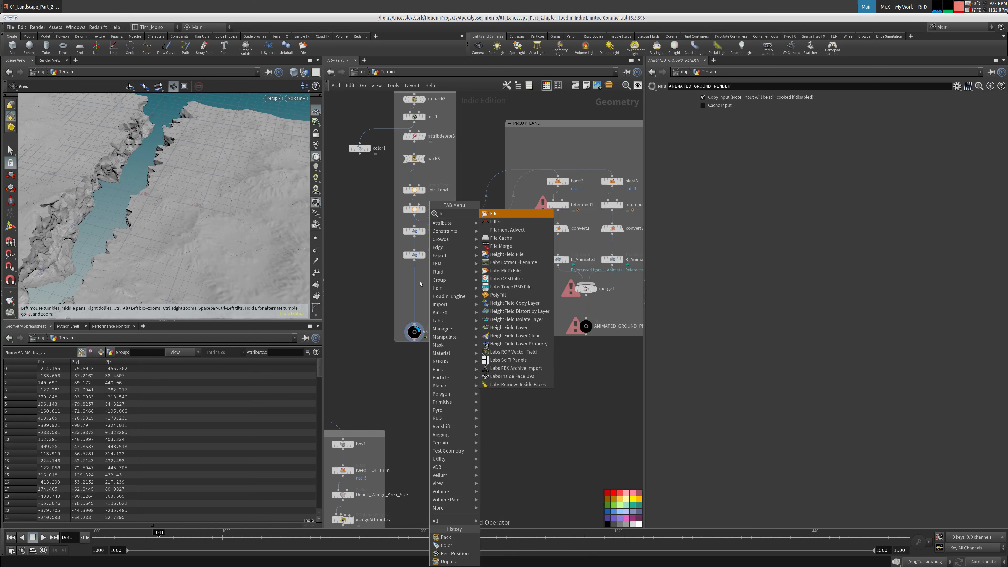
{"action": "key", "text": "Escape"}
Step: Insert a Null node between L_Animate and ANIMATED_GROUND_RENDER inside the HERO_LAND box
{"action": "mouse_move", "coordinate": [415, 332]}
{"action": "left_mouse_down"}
{"action": "mouse_move", "coordinate": [415, 293]}
{"action": "mouse_move", "coordinate": [415, 333]}
{"action": "left_mouse_up"}
{"action": "key", "text": "Tab"}
{"action": "mouse_move", "coordinate": [413, 273]}
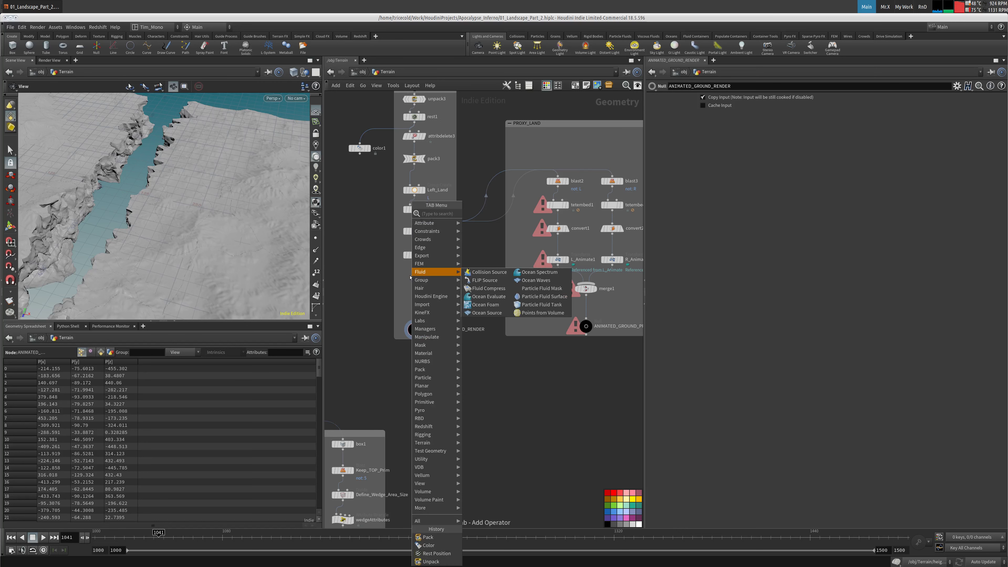
{"action": "type", "text": "null"}
{"action": "key", "text": "Return"}
{"action": "left_click", "coordinate": [415, 280]}
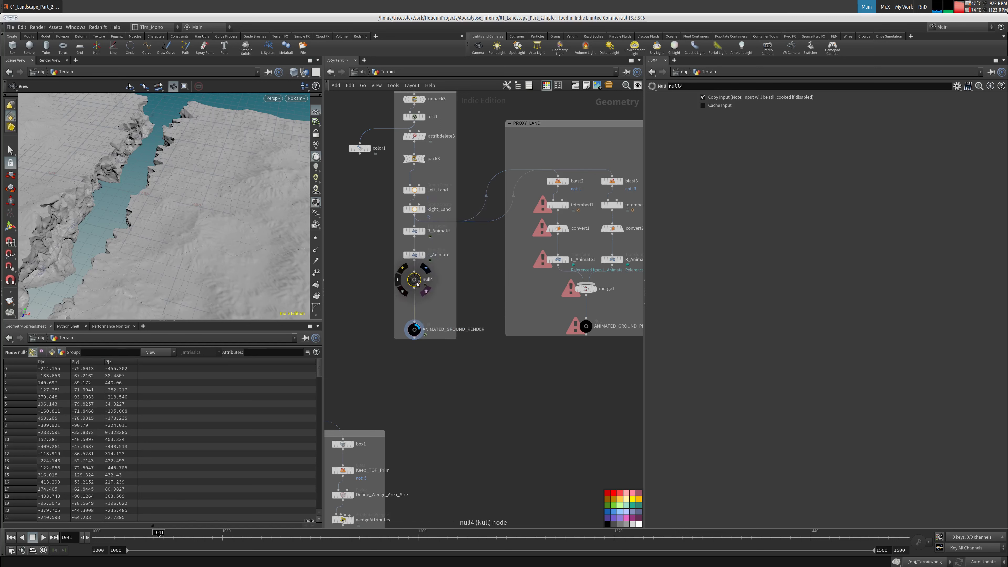
Step: Rename the null below L_Animate to OUT_ANIMATED_LAND
{"action": "double_click", "coordinate": [428, 279]}
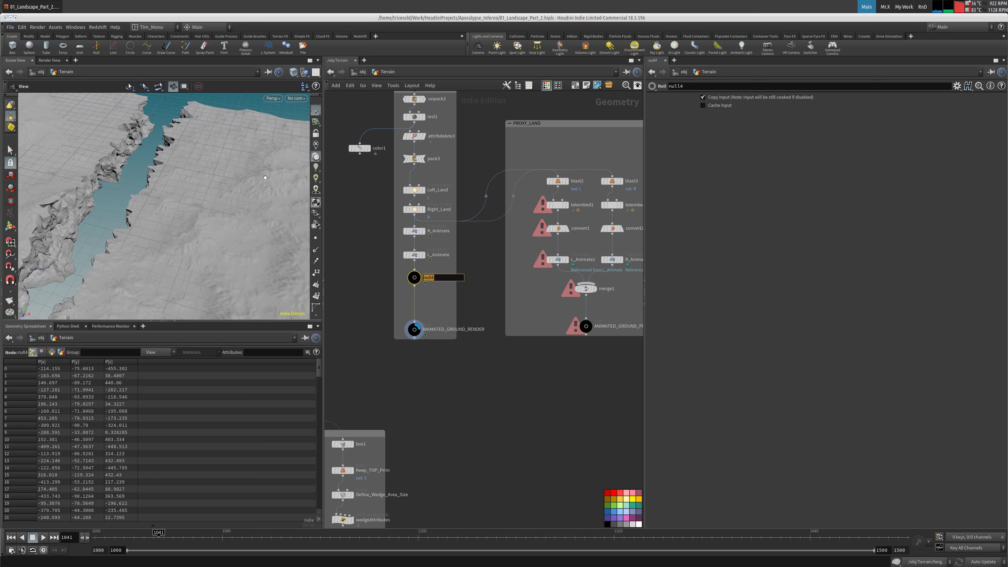
{"action": "type", "text": "O"}
{"action": "type", "text": "UT_AN"}
{"action": "type", "text": "IMATED_LAND"}
{"action": "key", "text": "Return"}
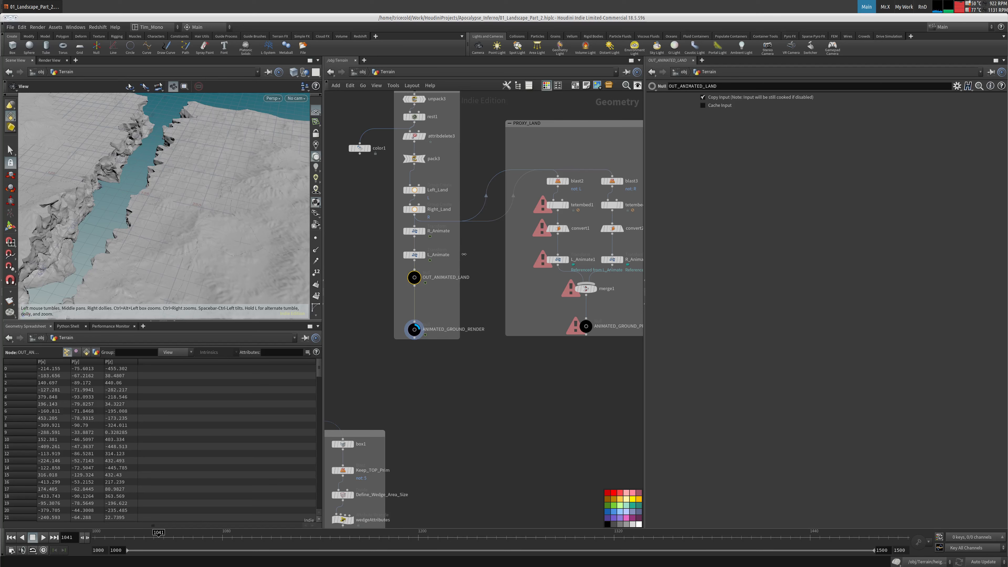
Step: Insert a File Cache node between OUT_ANIMATED_LAND and ANIMATED_GROUND_RENDER
{"action": "key", "text": "Tab"}
{"action": "mouse_move", "coordinate": [431, 296]}
{"action": "type", "text": "fil"}
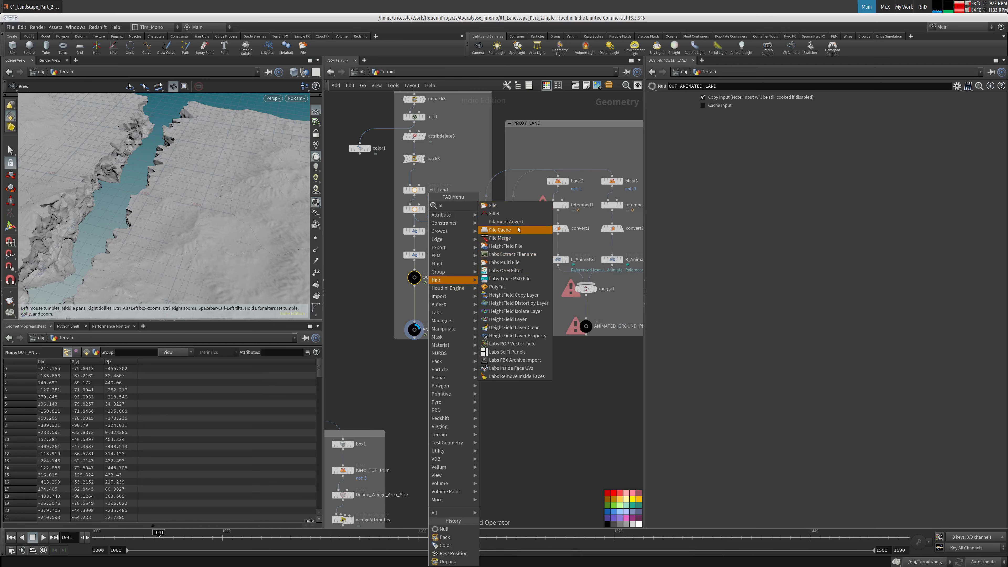
{"action": "left_click", "coordinate": [518, 230]}
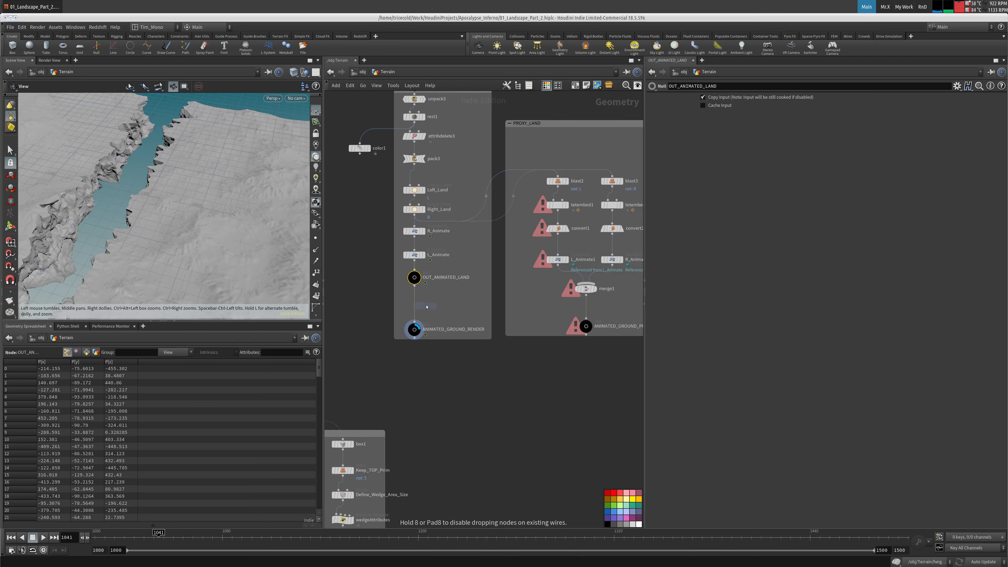
{"action": "left_click", "coordinate": [416, 302]}
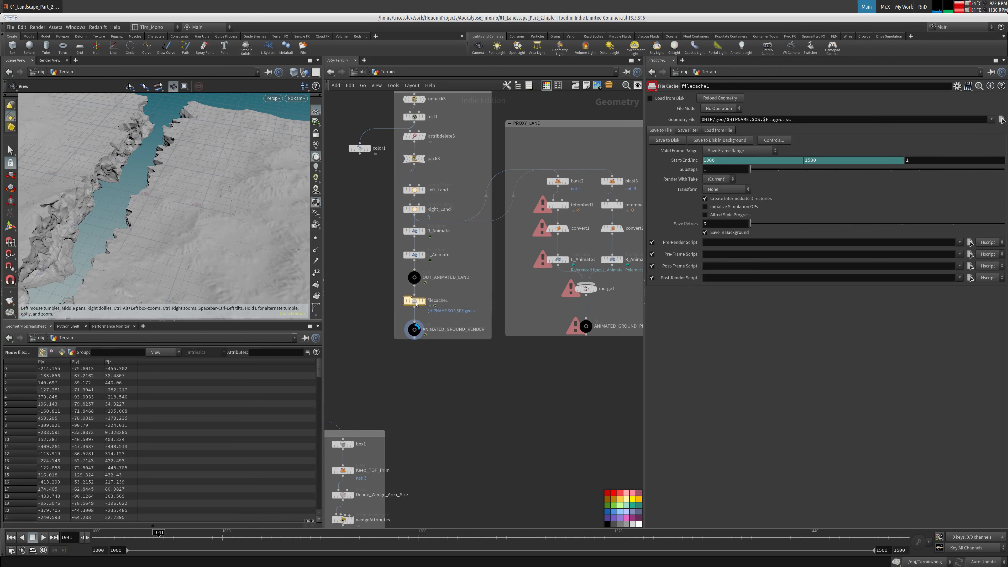
{"action": "left_click_drag", "start_coordinate": [415, 302], "coordinate": [415, 305]}
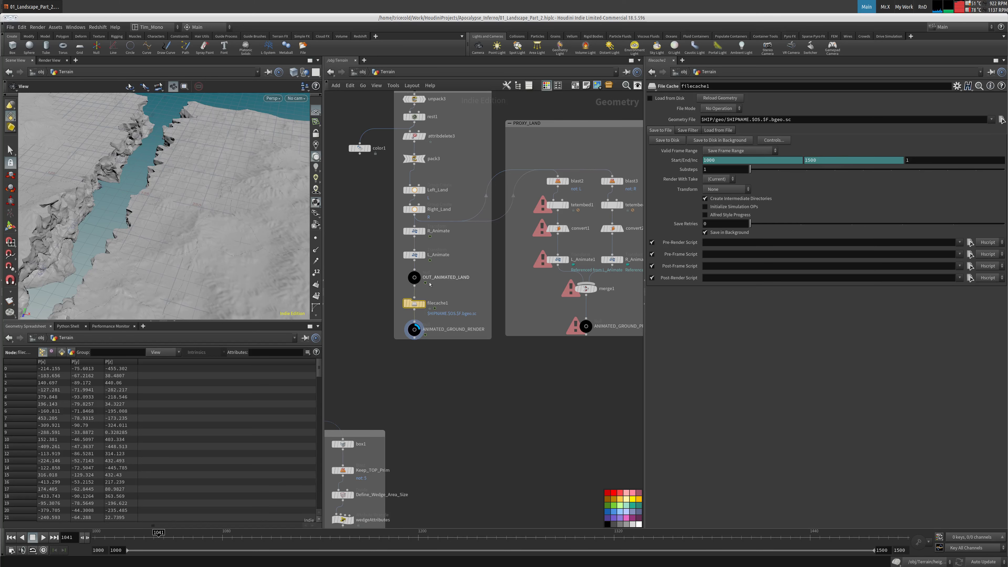
Step: Copy the geometry file path from the Terrain_HF file cache near the start of the Terrain network
{"action": "middle_click_drag", "start_coordinate": [461, 290], "coordinate": [448, 223]}
{"action": "scroll", "coordinate": [447, 225], "scroll_direction": "down", "scroll_amount": 4}
{"action": "middle_click_drag", "start_coordinate": [422, 282], "coordinate": [568, 126]}
{"action": "middle_click_drag", "start_coordinate": [578, 254], "coordinate": [511, 320]}
{"action": "middle_click_drag", "start_coordinate": [453, 95], "coordinate": [491, 362]}
{"action": "middle_click_drag", "start_coordinate": [434, 215], "coordinate": [457, 419]}
{"action": "left_click_drag", "start_coordinate": [375, 208], "coordinate": [427, 223]}
{"action": "double_click", "coordinate": [727, 119]}
{"action": "key", "text": "ctrl+c"}
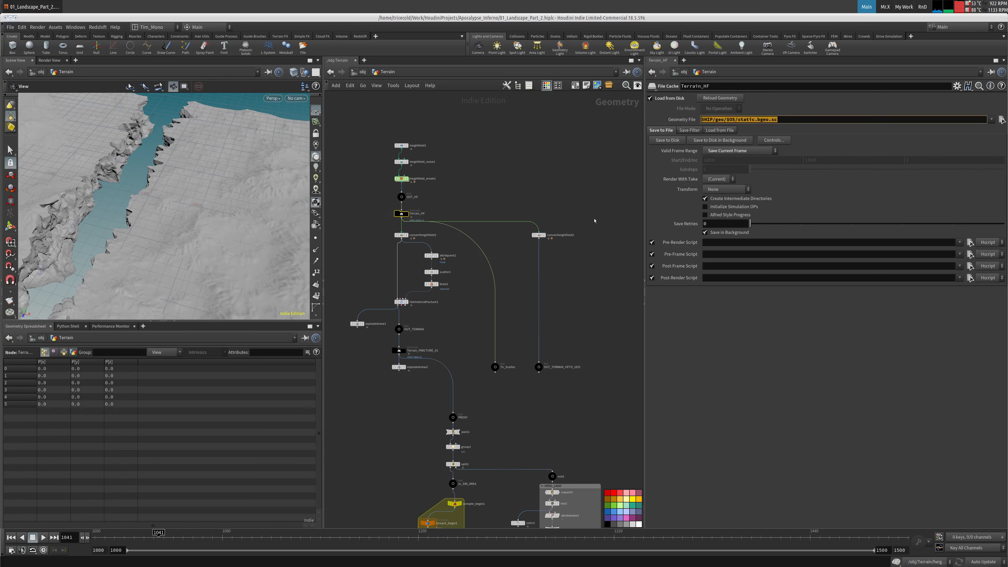
Step: Set filecache1's geometry file to the copied path $HIP/geo/$OS/static.bgeo.sc
{"action": "middle_click_drag", "start_coordinate": [595, 221], "coordinate": [531, 79]}
{"action": "middle_click_drag", "start_coordinate": [516, 278], "coordinate": [488, 147]}
{"action": "middle_click_drag", "start_coordinate": [550, 189], "coordinate": [502, 130]}
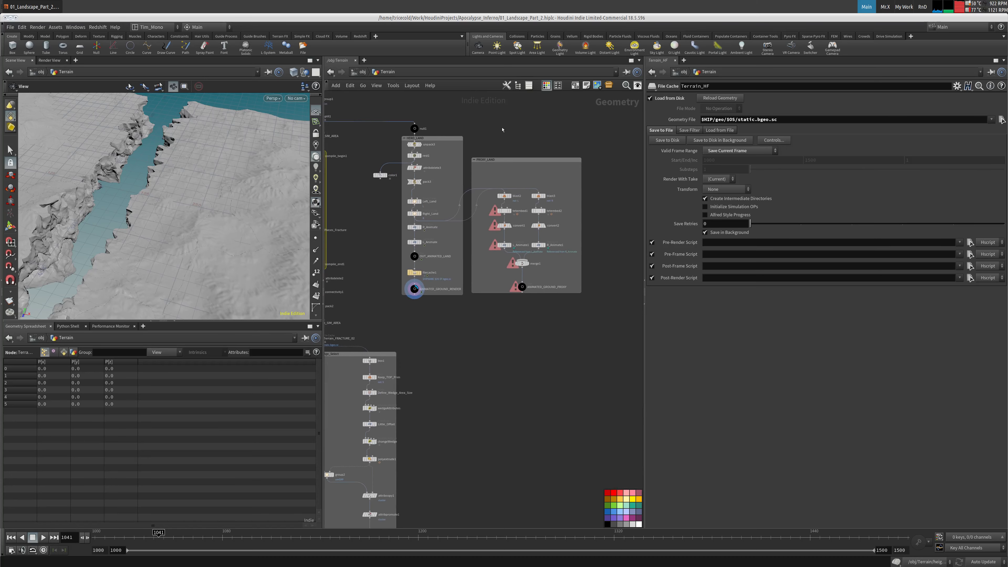
{"action": "left_click", "coordinate": [440, 273]}
{"action": "double_click", "coordinate": [755, 119]}
{"action": "key", "text": "ctrl+v"}
{"action": "key", "text": "Return"}
{"action": "scroll", "coordinate": [434, 284], "scroll_direction": "up", "scroll_amount": 4}
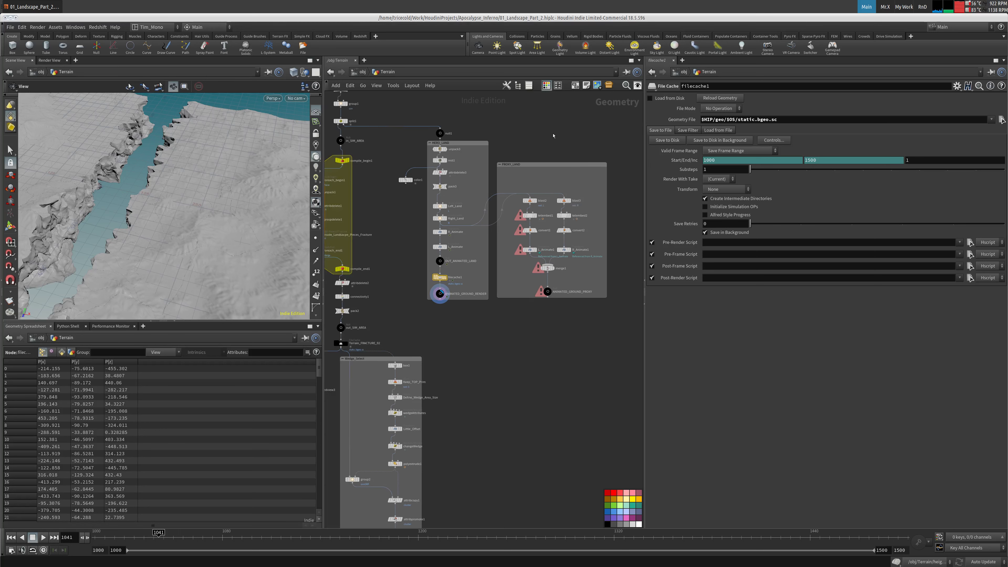
Step: Delete the filecache1 node between OUT_ANIMATED_LAND and ANIMATED_GROUND_RENDER
{"action": "middle_click", "coordinate": [433, 285]}
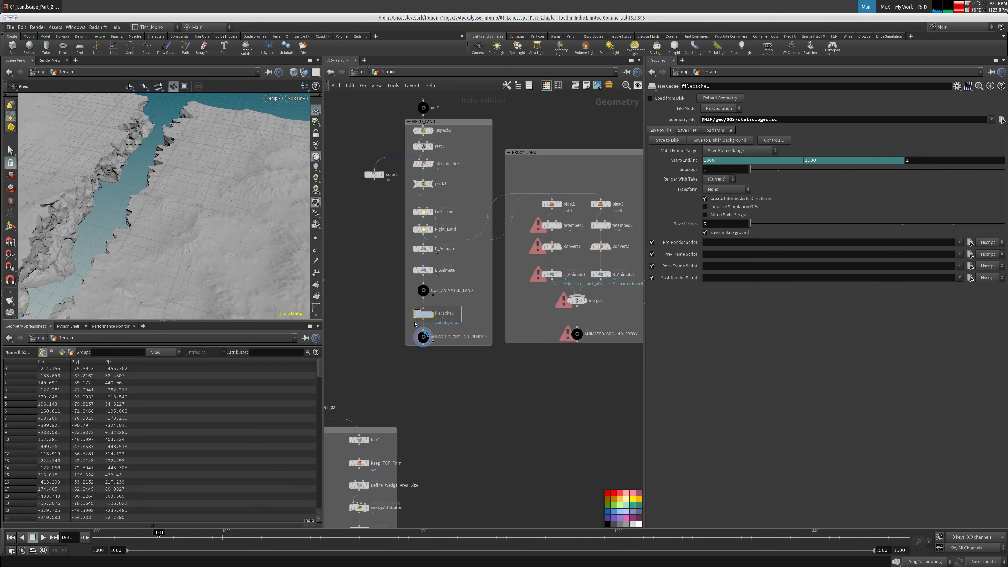
{"action": "left_click_drag", "start_coordinate": [113, 242], "coordinate": [461, 301]}
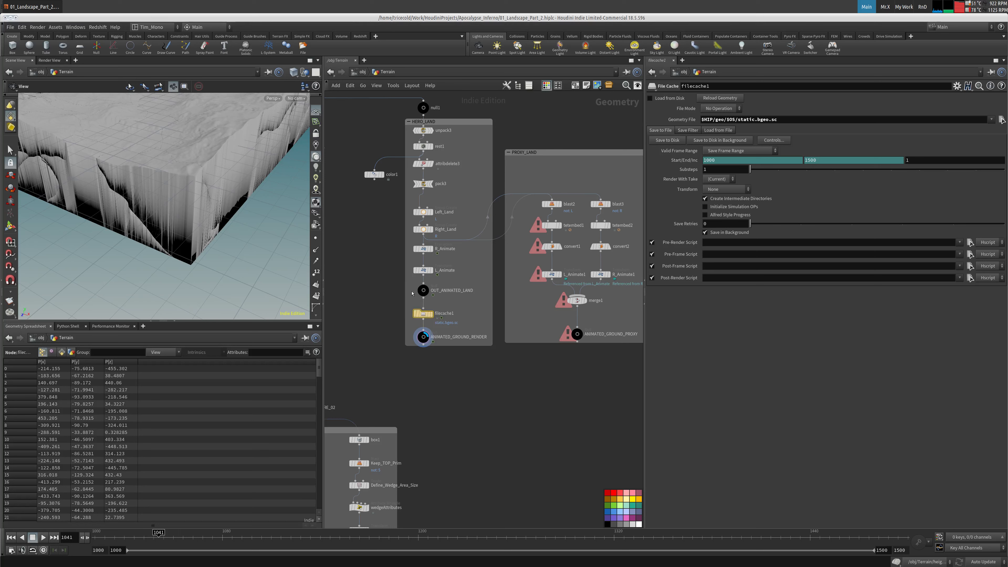
{"action": "key", "text": "Delete"}
Step: Examine the split animated land's sides and fracture lines from several angles, in shaded and wireframe display
{"action": "left_click_drag", "start_coordinate": [153, 105], "coordinate": [144, 223]}
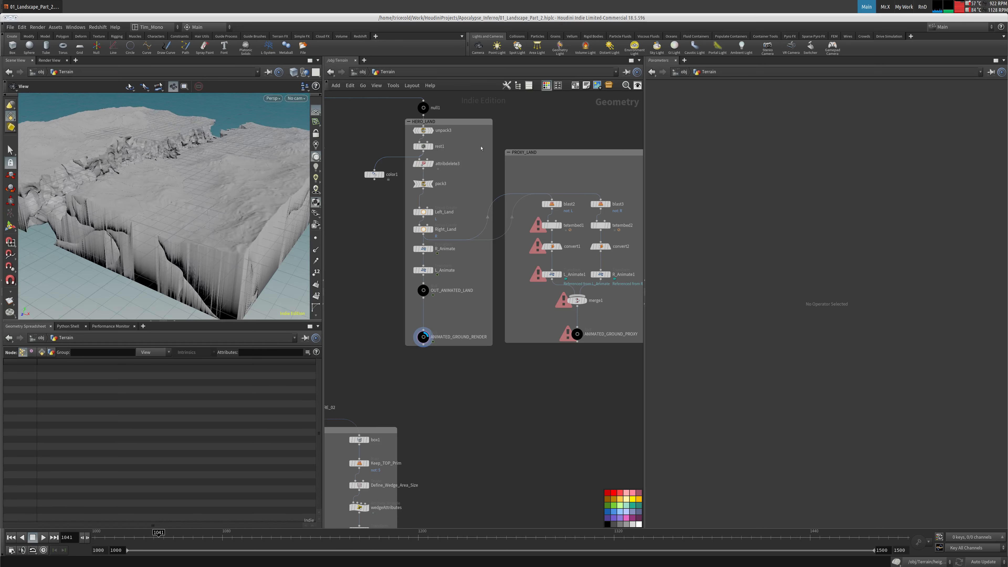
{"action": "scroll", "coordinate": [413, 130], "scroll_direction": "down", "scroll_amount": 4}
{"action": "middle_click_drag", "start_coordinate": [413, 130], "coordinate": [519, 358]}
{"action": "left_click_drag", "start_coordinate": [171, 186], "coordinate": [115, 210]}
{"action": "middle_click_drag", "start_coordinate": [115, 211], "coordinate": [159, 165]}
{"action": "mouse_move", "coordinate": [158, 165]}
{"action": "right_mouse_down"}
{"action": "mouse_move", "coordinate": [527, 119]}
{"action": "mouse_move", "coordinate": [812, 109]}
{"action": "mouse_move", "coordinate": [438, 118]}
{"action": "mouse_move", "coordinate": [146, 178]}
{"action": "right_mouse_up"}
{"action": "left_click_drag", "start_coordinate": [147, 177], "coordinate": [148, 134]}
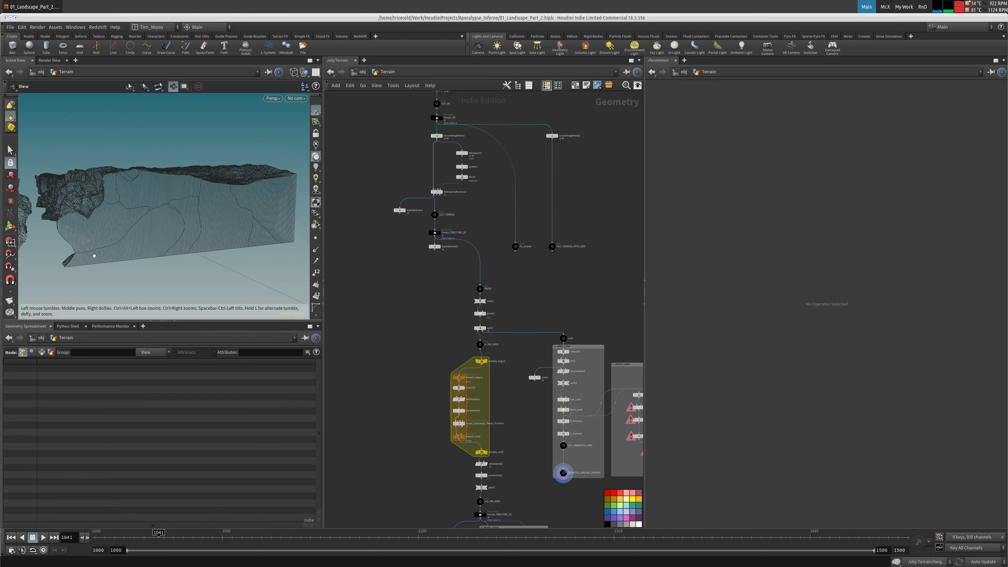
{"action": "left_click_drag", "start_coordinate": [196, 195], "coordinate": [192, 210]}
{"action": "left_click_drag", "start_coordinate": [146, 139], "coordinate": [187, 170]}
{"action": "middle_click_drag", "start_coordinate": [512, 448], "coordinate": [389, 203]}
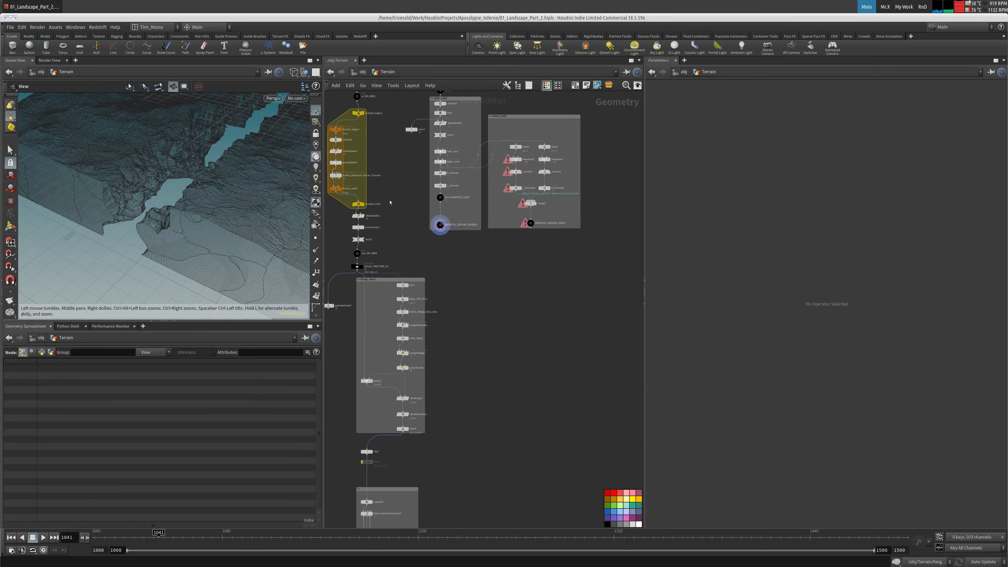
Step: Add an Object Merge node inside the LAND_ANIMATED render object
{"action": "scroll", "coordinate": [389, 186], "scroll_direction": "up", "scroll_amount": 3}
{"action": "left_click", "coordinate": [362, 71]}
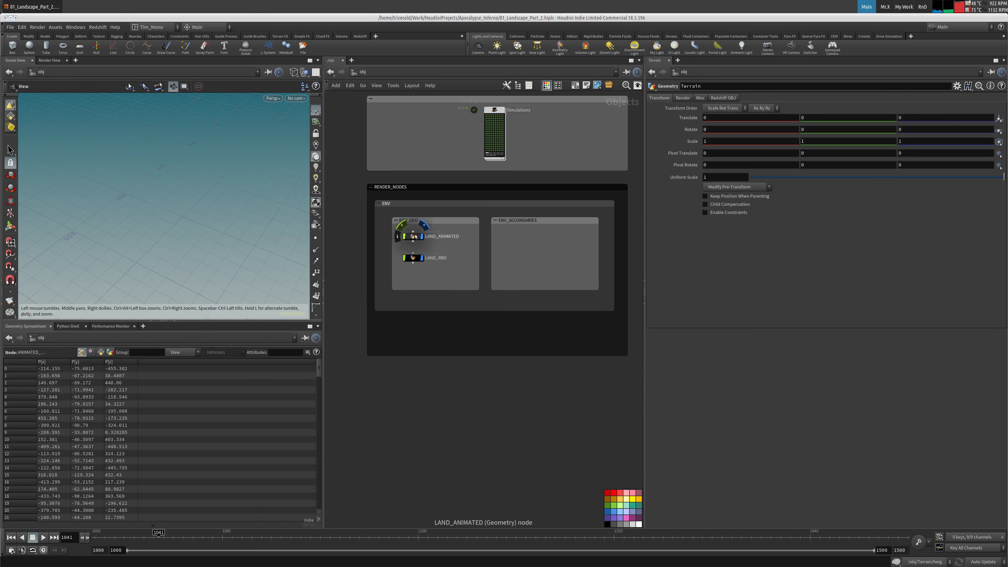
{"action": "double_click", "coordinate": [414, 238]}
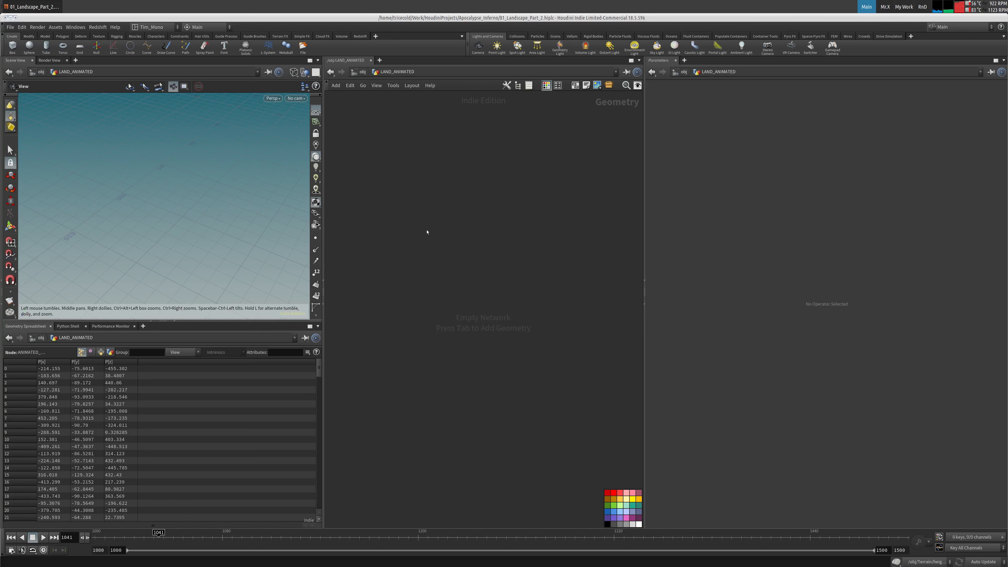
{"action": "key", "text": "Tab"}
{"action": "type", "text": "obj"}
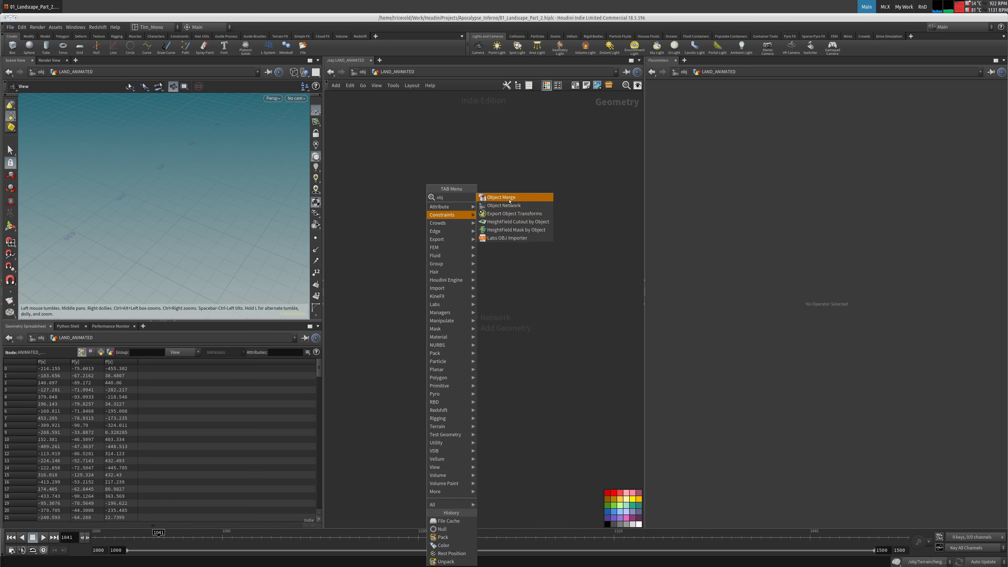
{"action": "key", "text": "Return"}
{"action": "left_click", "coordinate": [464, 222]}
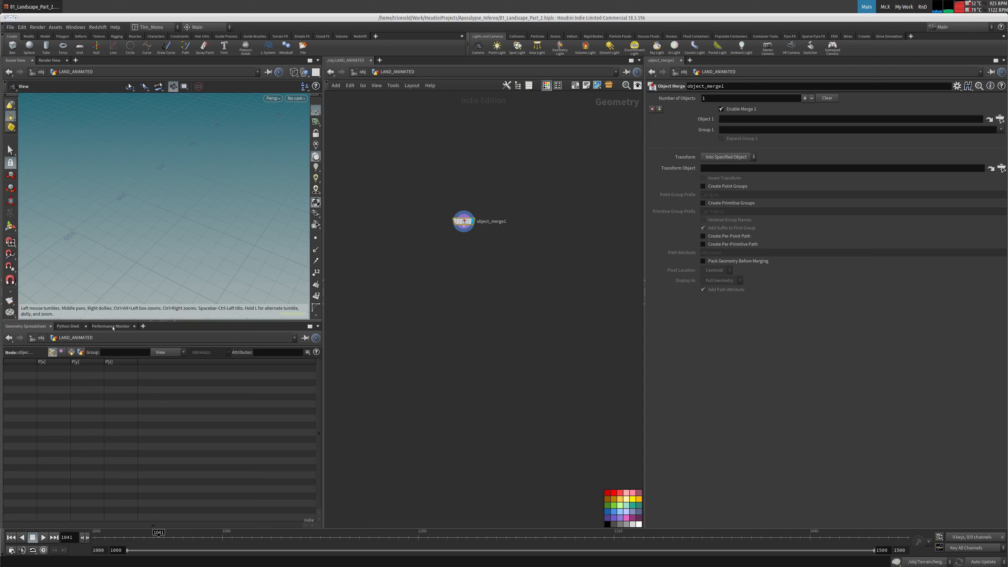
Step: Open an additional Parameters view beside the Performance Monitor, showing object_merge1 of LAND_ANIMATED
{"action": "left_click", "coordinate": [143, 326]}
{"action": "mouse_move", "coordinate": [171, 343]}
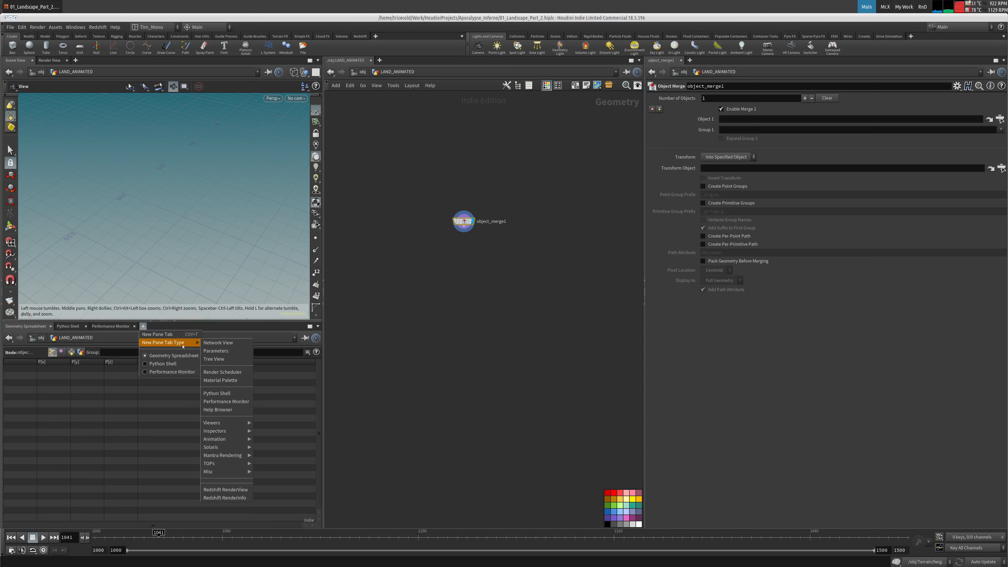
{"action": "left_click", "coordinate": [231, 350]}
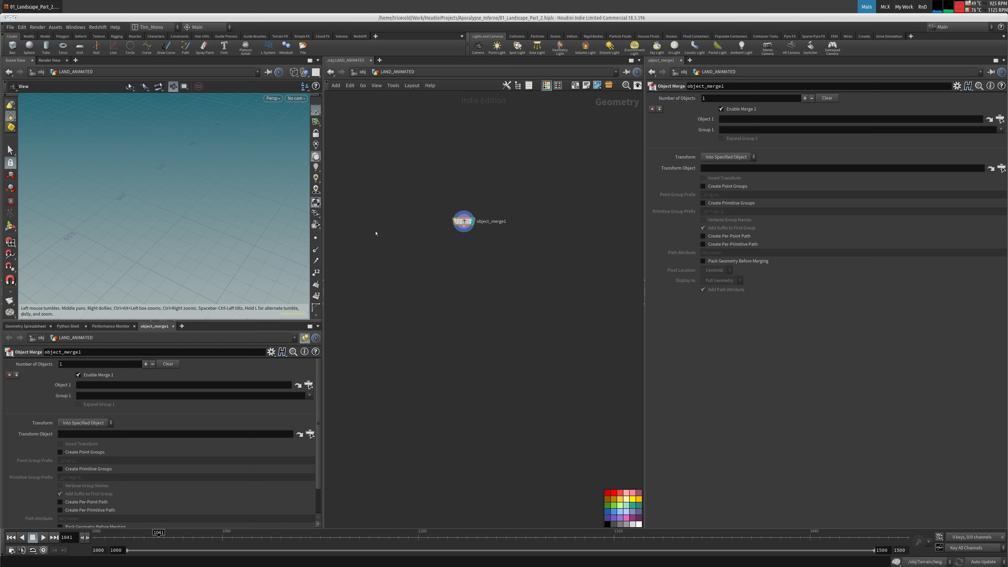
Step: Set LAND_ANIMATED's object merge to bring in Terrain's ANIMATED_GROUND_RENDER null, with Transform set to Into This Object
{"action": "left_click", "coordinate": [360, 72]}
{"action": "left_click", "coordinate": [438, 149]}
{"action": "left_click", "coordinate": [360, 73]}
{"action": "middle_click_drag", "start_coordinate": [416, 111], "coordinate": [394, 329]}
{"action": "middle_click_drag", "start_coordinate": [402, 126], "coordinate": [430, 220]}
{"action": "double_click", "coordinate": [426, 212]}
{"action": "left_click_drag", "start_coordinate": [444, 200], "coordinate": [100, 385]}
{"action": "left_click", "coordinate": [76, 423]}
{"action": "left_click", "coordinate": [83, 437]}
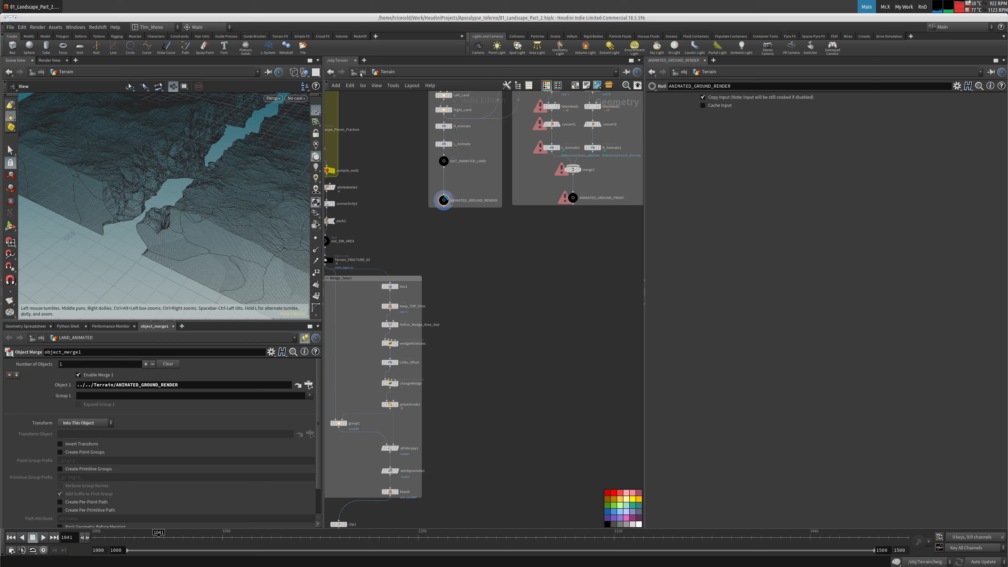
Step: Add an Object Merge node inside LAND_RBD and show its parameters in the additional Parameters view
{"action": "left_click", "coordinate": [362, 71]}
{"action": "middle_click_drag", "start_coordinate": [460, 473], "coordinate": [441, 182]}
{"action": "double_click", "coordinate": [425, 316]}
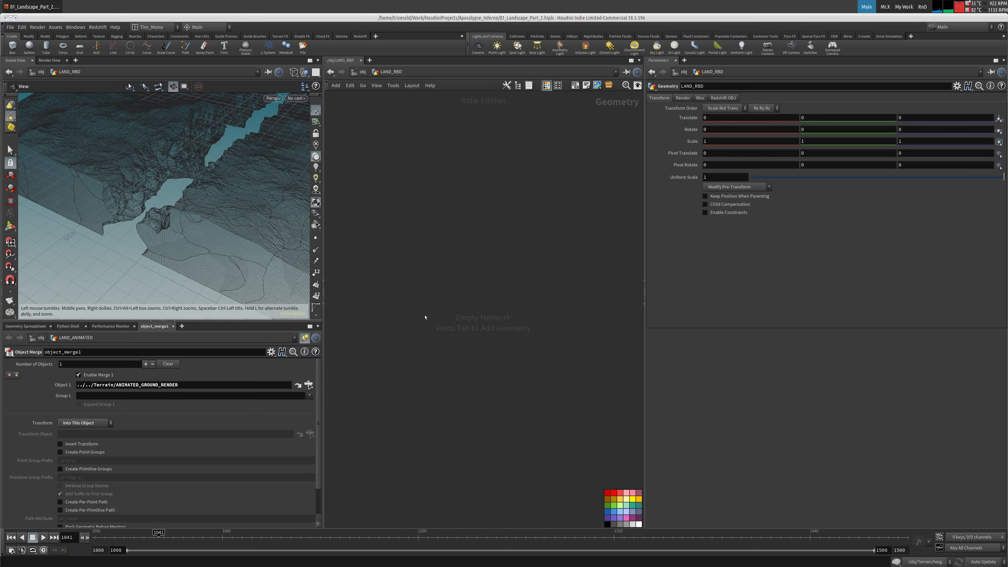
{"action": "key", "text": "Tab"}
{"action": "type", "text": "obj"}
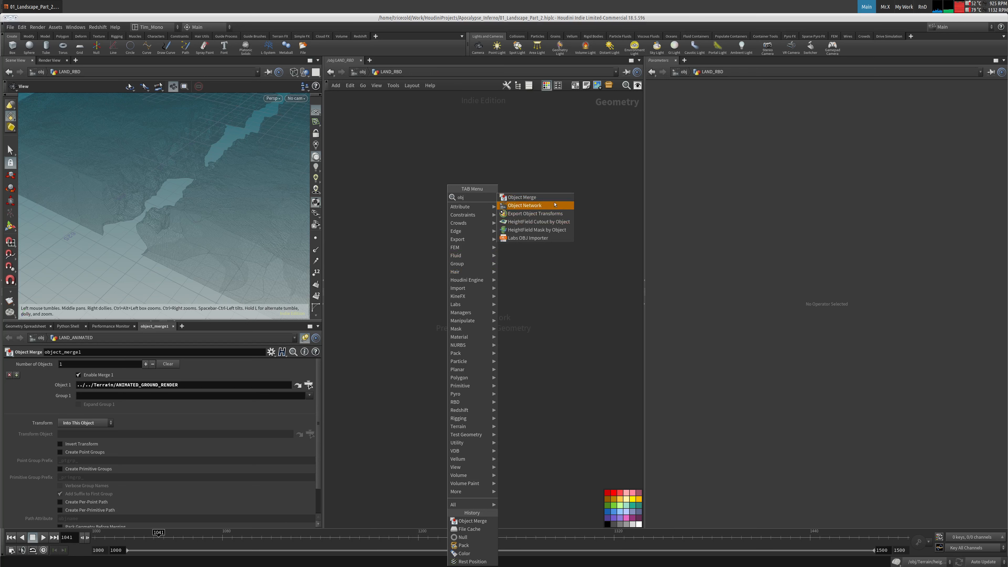
{"action": "left_click", "coordinate": [554, 197]}
{"action": "left_click", "coordinate": [492, 288]}
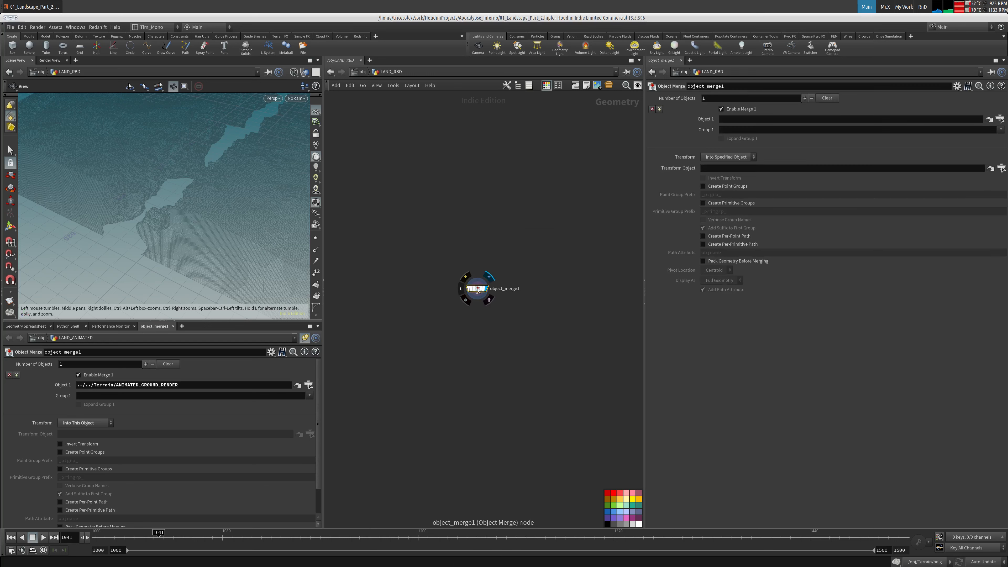
{"action": "left_click", "coordinate": [729, 156]}
{"action": "left_click", "coordinate": [431, 261]}
{"action": "left_click", "coordinate": [304, 338]}
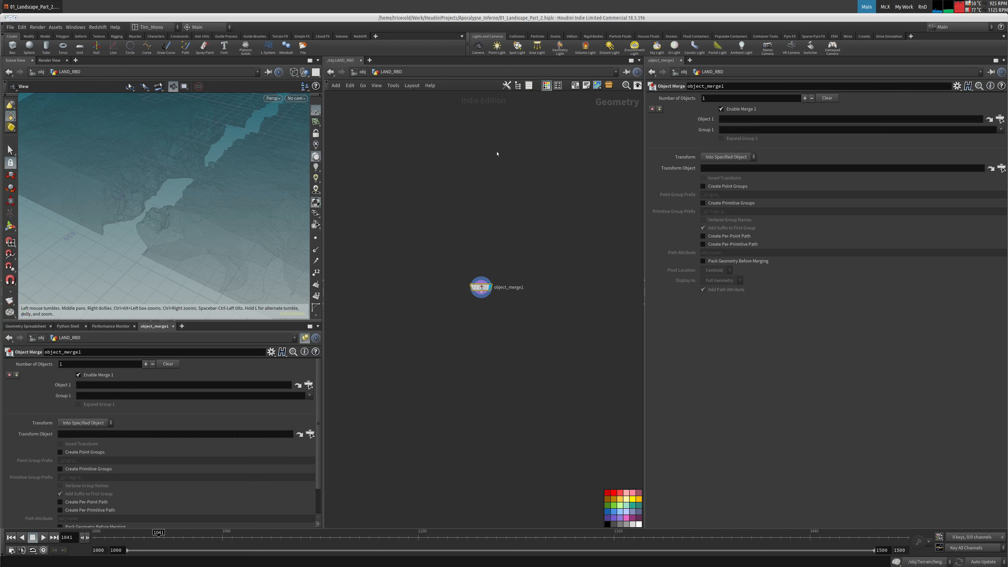
Step: Add a null after transformpieces1 at the end of the Terrain network
{"action": "left_click", "coordinate": [368, 73]}
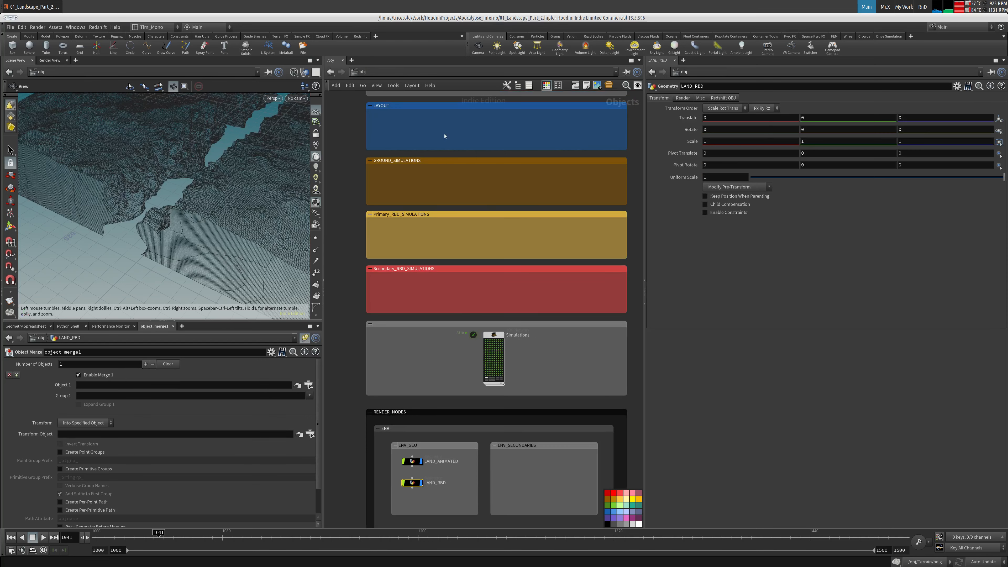
{"action": "double_click", "coordinate": [421, 257]}
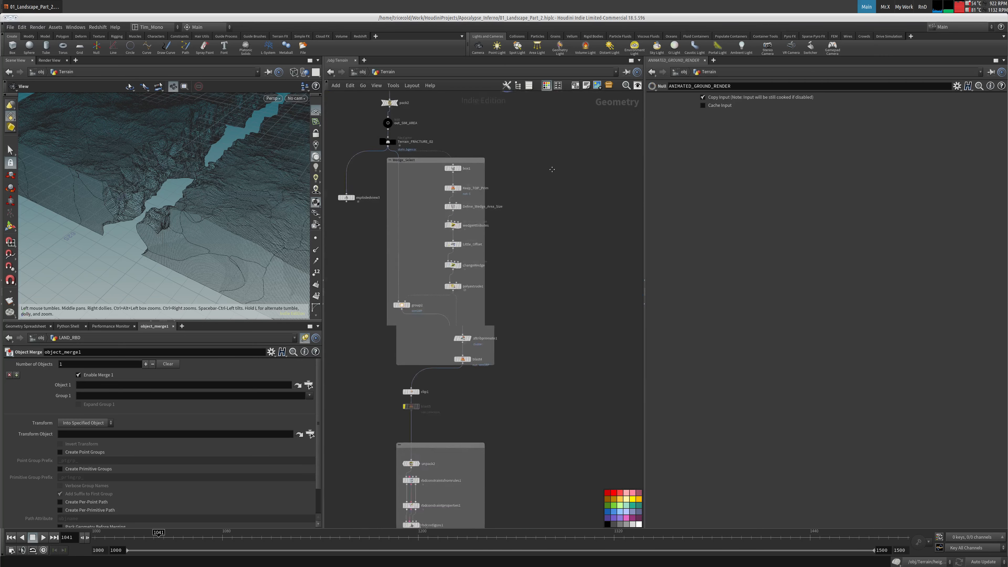
{"action": "middle_click_drag", "start_coordinate": [600, 318], "coordinate": [541, 54]}
{"action": "middle_click_drag", "start_coordinate": [607, 419], "coordinate": [515, 225]}
{"action": "middle_click_drag", "start_coordinate": [538, 311], "coordinate": [531, 177]}
{"action": "scroll", "coordinate": [533, 211], "scroll_direction": "up", "scroll_amount": 4}
{"action": "key", "text": "Tab"}
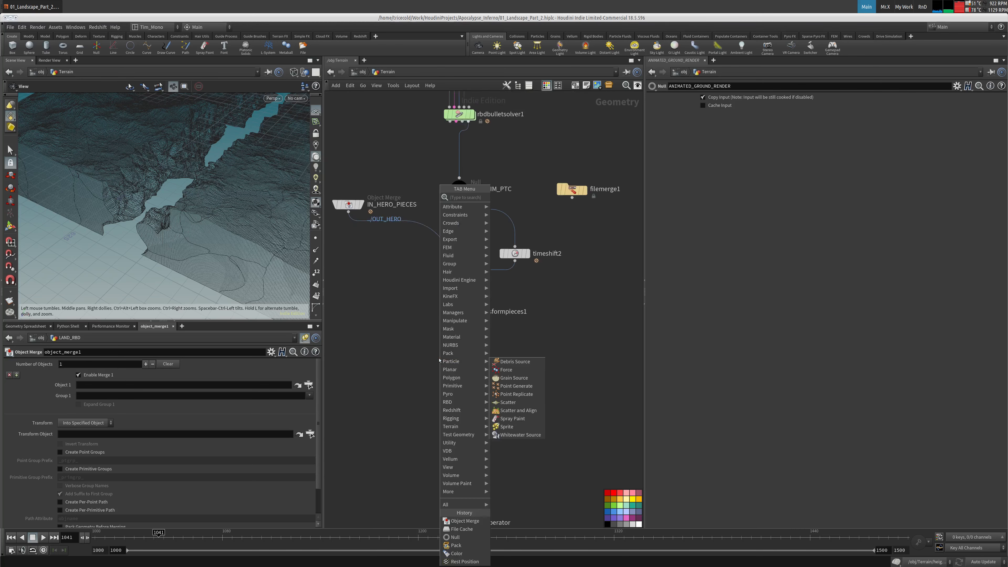
{"action": "left_click", "coordinate": [512, 215]}
{"action": "left_click", "coordinate": [461, 376]}
Step: Rename the null as OUT_LAND_RBD and assign it as Object 1 of LAND_RBD's object merge
{"action": "key", "text": "F2"}
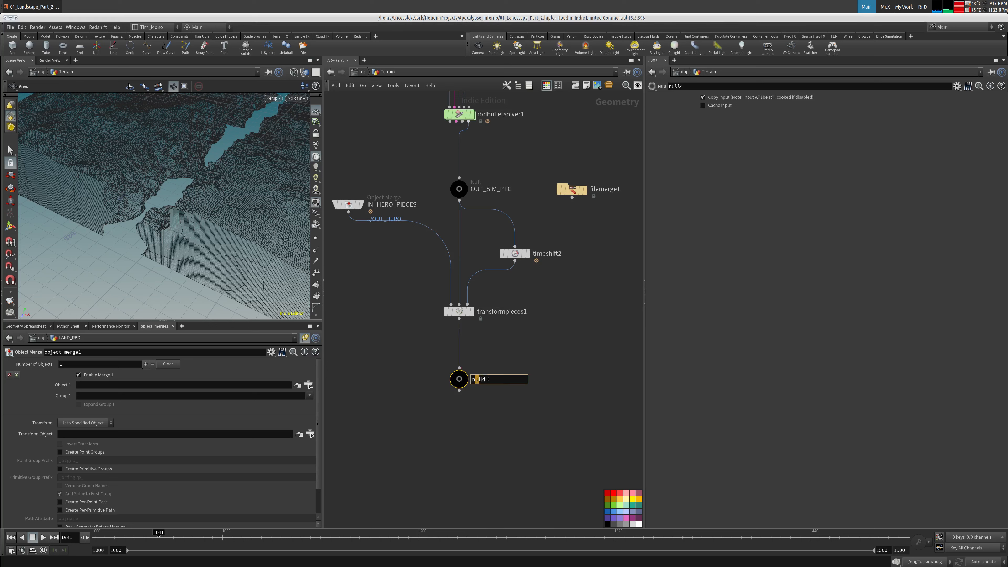
{"action": "type", "text": "OUT"}
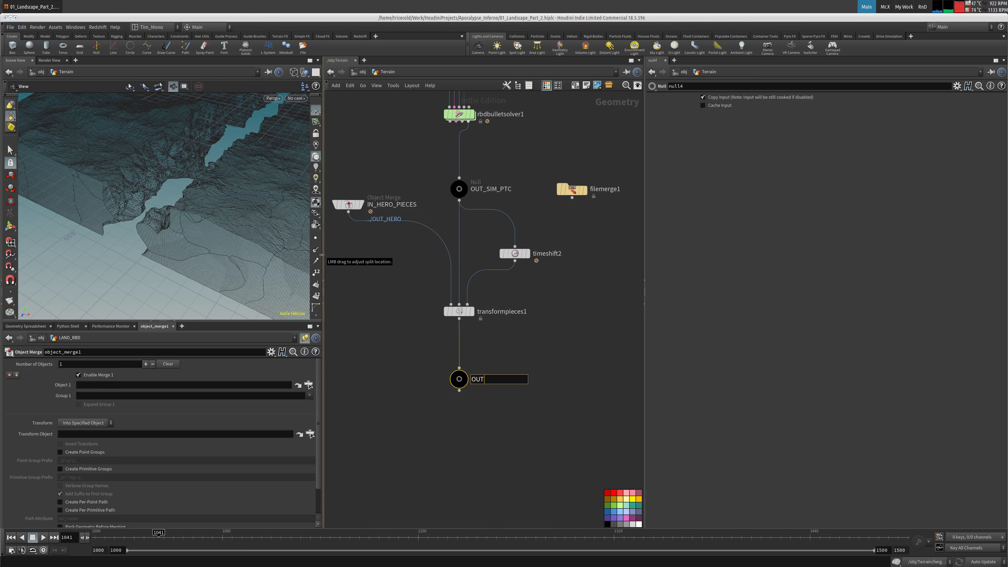
{"action": "type", "text": "_LAND_RBD"}
{"action": "key", "text": "Return"}
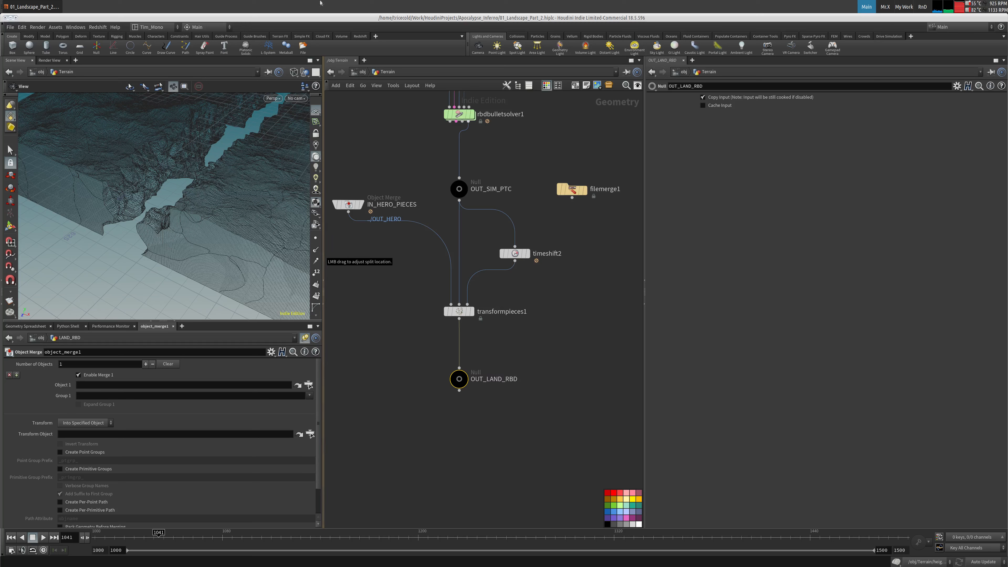
{"action": "left_click_drag", "start_coordinate": [459, 379], "coordinate": [132, 395]}
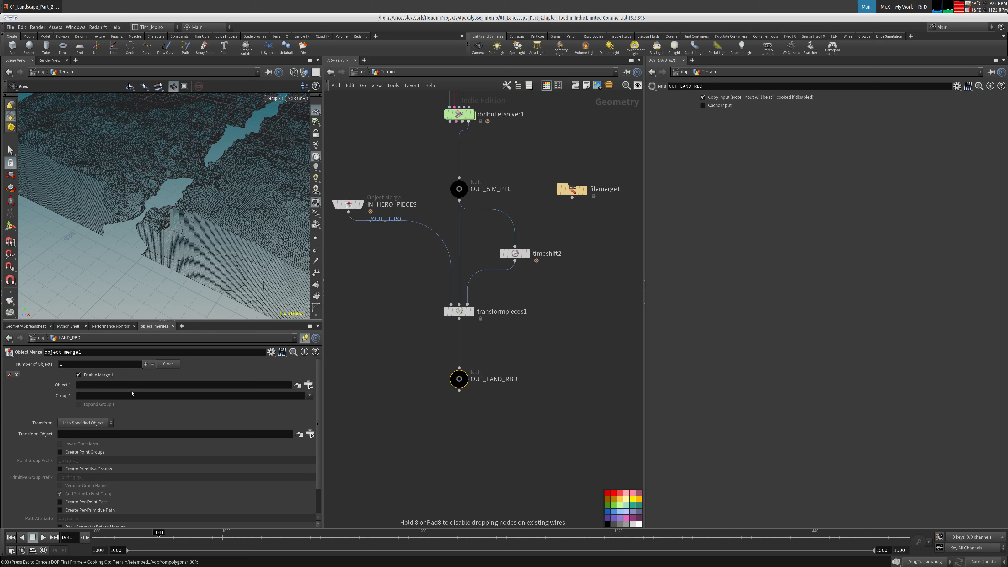
Step: Connect filemerge1 to timeshift2 and to transformpieces1's middle input in place of OUT_SIM_PTC
{"action": "middle_click_drag", "start_coordinate": [501, 203], "coordinate": [497, 207]}
{"action": "left_click_drag", "start_coordinate": [568, 194], "coordinate": [512, 251]}
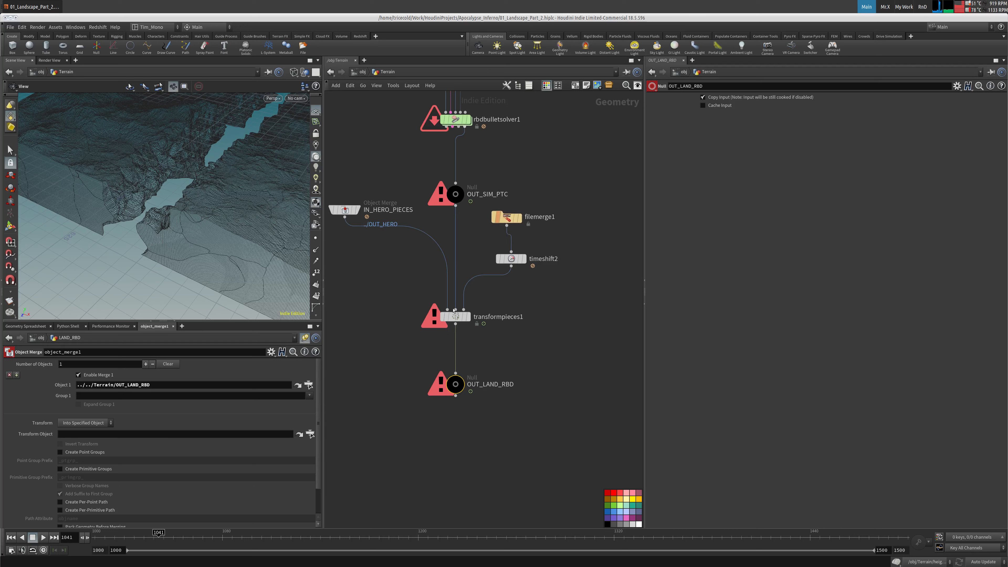
{"action": "left_click", "coordinate": [507, 226]}
{"action": "left_click", "coordinate": [456, 309]}
{"action": "left_click_drag", "start_coordinate": [508, 220], "coordinate": [512, 197]}
{"action": "middle_click_drag", "start_coordinate": [445, 228], "coordinate": [438, 265]}
{"action": "left_click", "coordinate": [505, 229]}
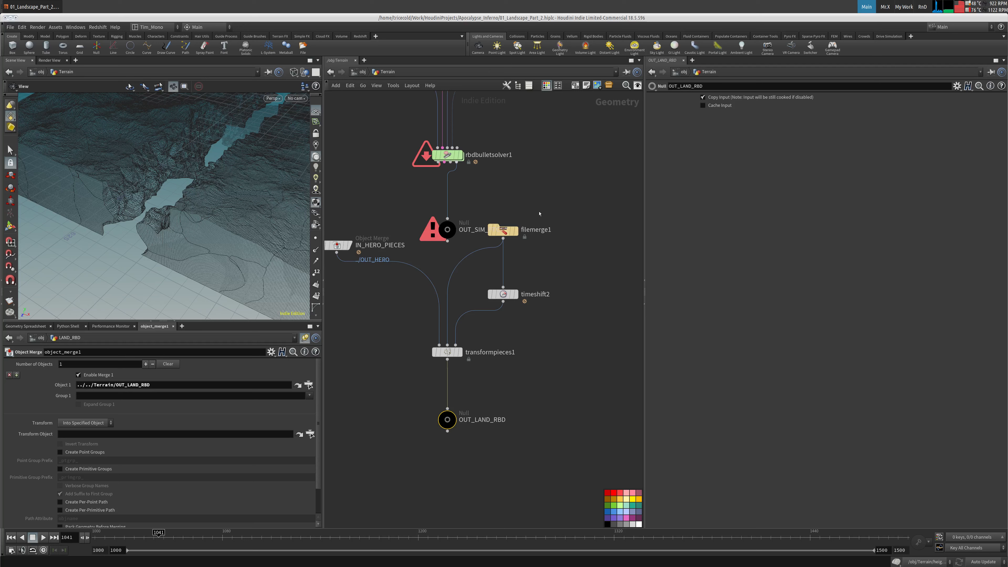
Step: Check the output file expression of the RBD_LAND geometry output in the Simulations network
{"action": "left_click", "coordinate": [359, 72]}
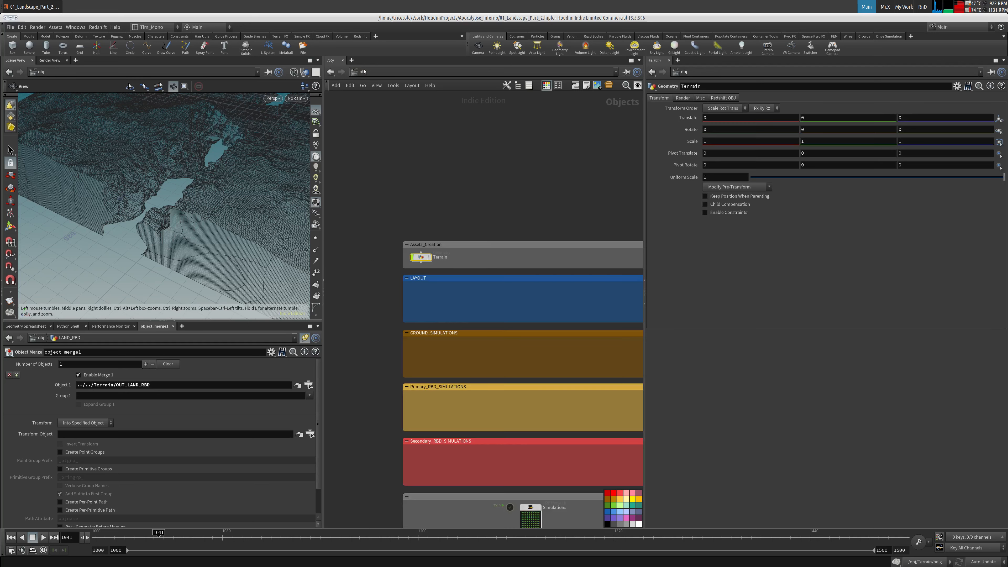
{"action": "middle_click_drag", "start_coordinate": [573, 265], "coordinate": [499, 154]}
{"action": "scroll", "coordinate": [499, 154], "scroll_direction": "down", "scroll_amount": 4}
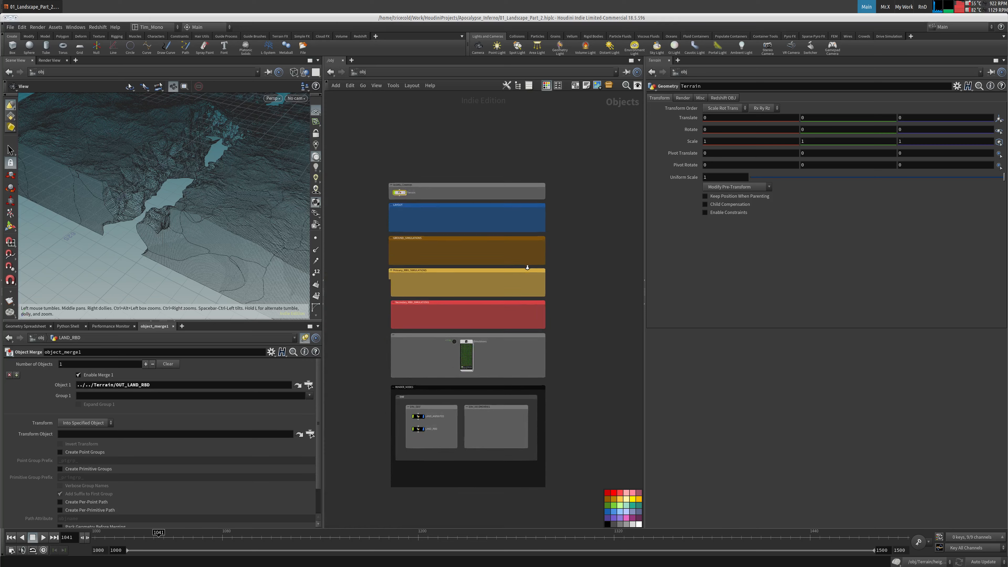
{"action": "middle_click_drag", "start_coordinate": [439, 354], "coordinate": [428, 288]}
{"action": "scroll", "coordinate": [444, 284], "scroll_direction": "up", "scroll_amount": 4}
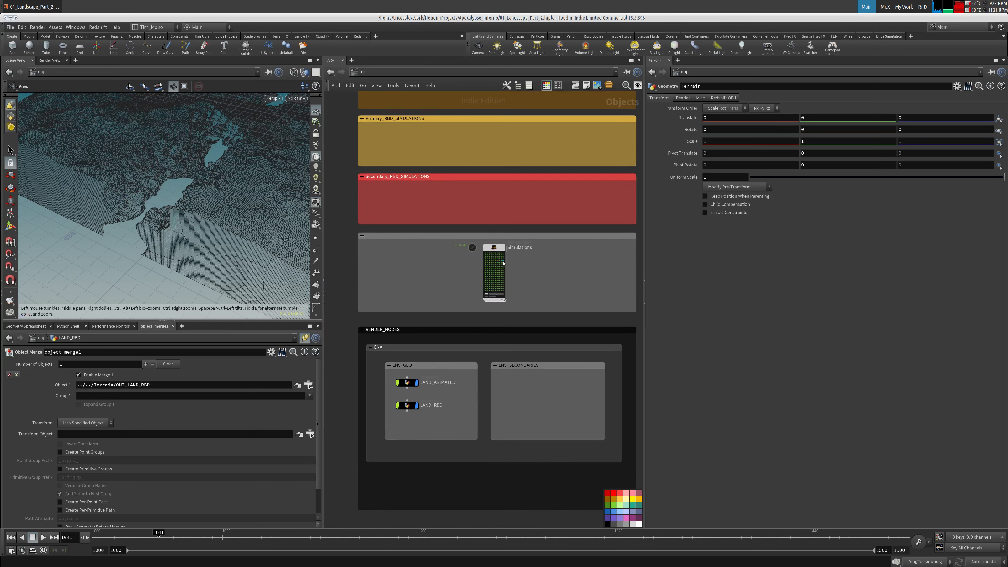
{"action": "left_click", "coordinate": [496, 248]}
{"action": "double_click", "coordinate": [496, 248]}
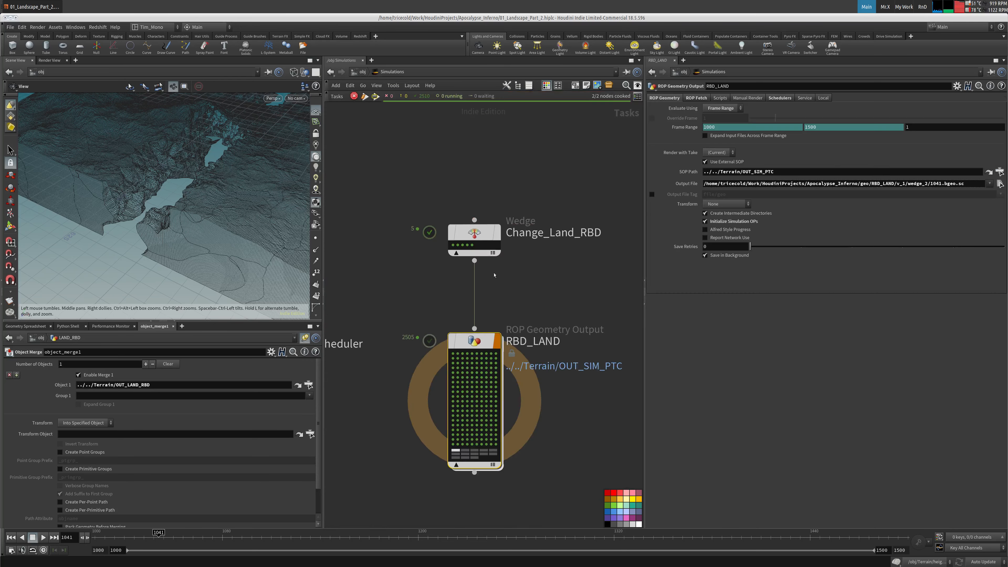
{"action": "double_click", "coordinate": [729, 184]}
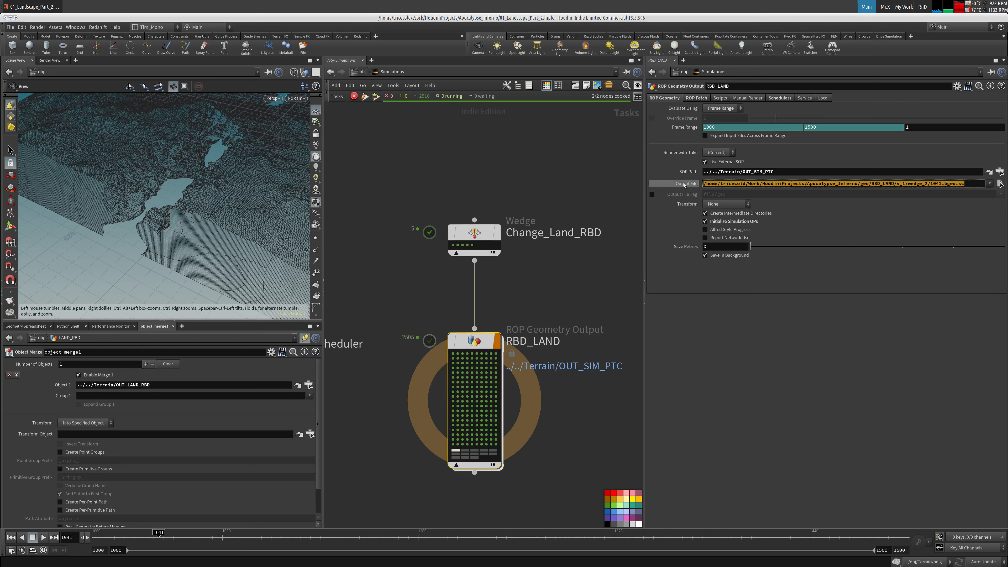
{"action": "mouse_move", "coordinate": [453, 247]}
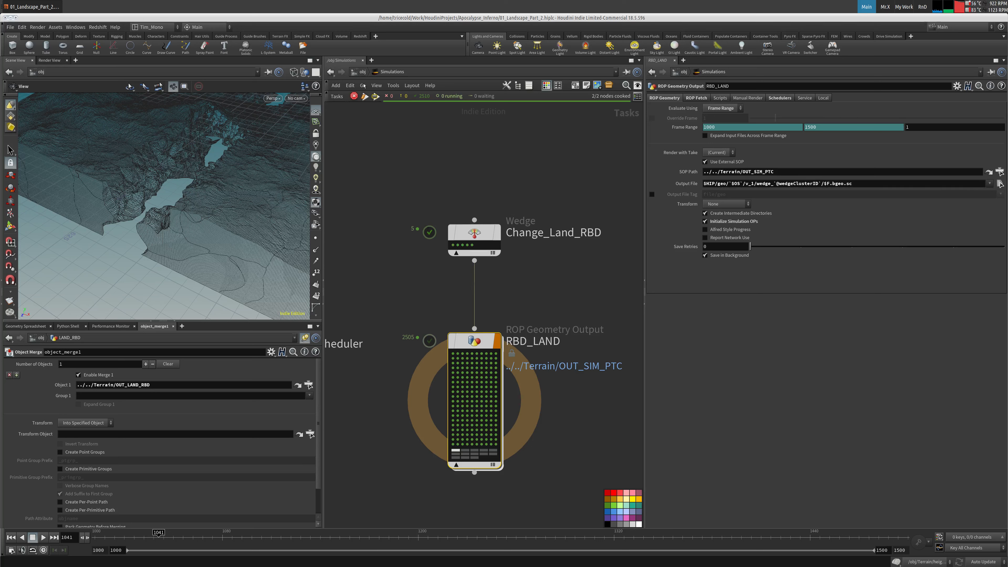
Step: Edit filemerge1's file path in the Terrain network to end in wedge_`$SLICE`/$F4.bgeo.sc
{"action": "left_click", "coordinate": [362, 72]}
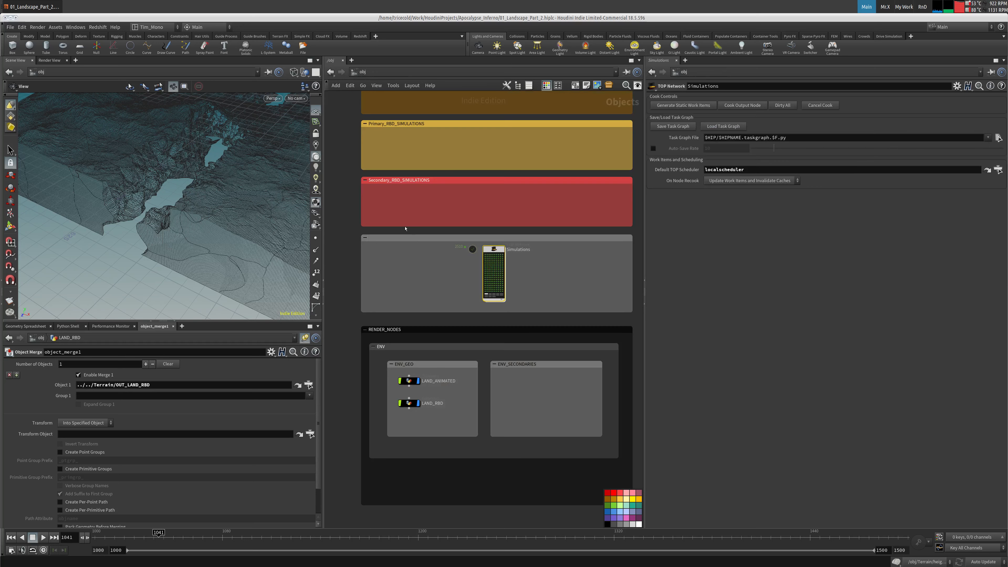
{"action": "middle_click_drag", "start_coordinate": [453, 200], "coordinate": [454, 428]}
{"action": "double_click", "coordinate": [411, 143]}
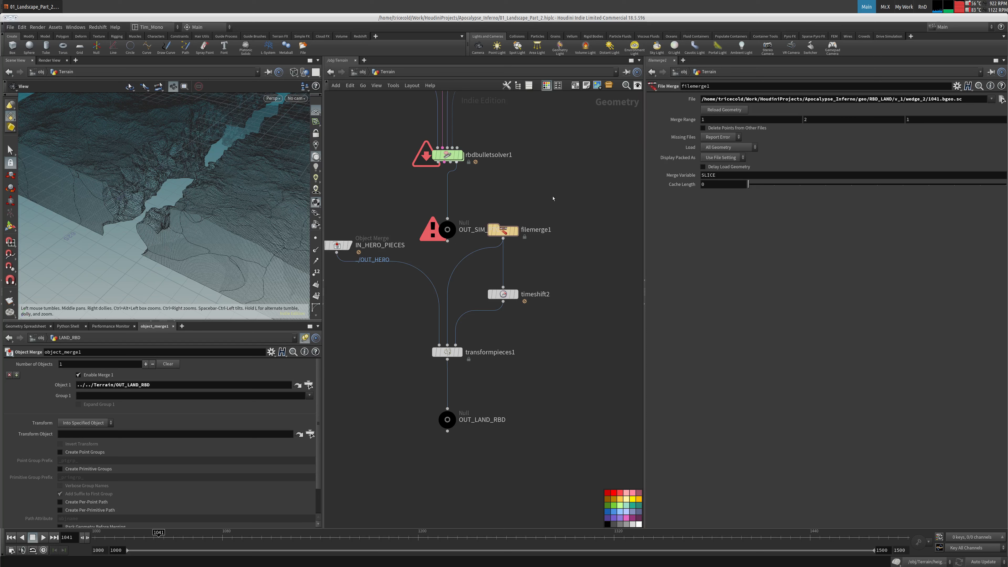
{"action": "double_click", "coordinate": [505, 232]}
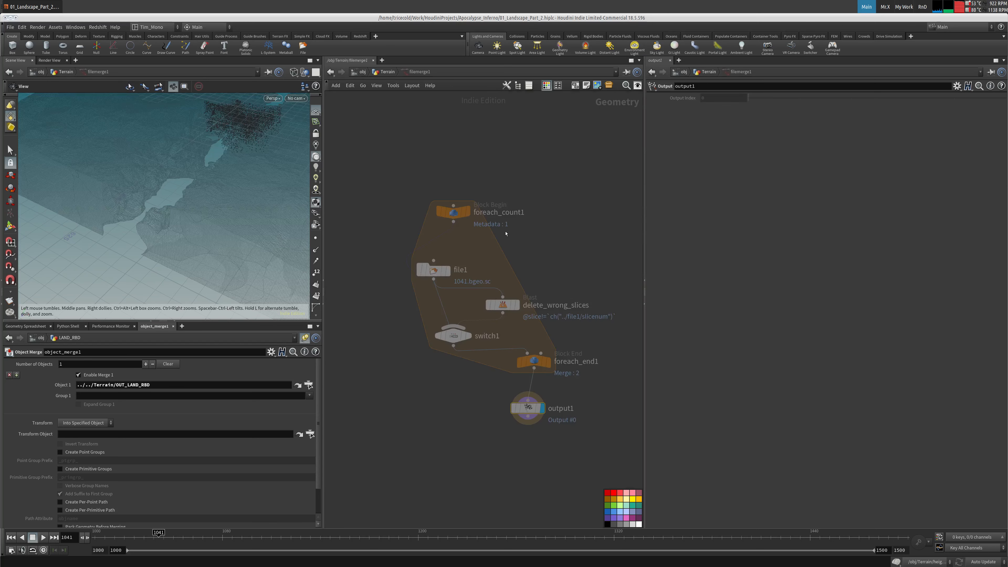
{"action": "left_click", "coordinate": [384, 71]}
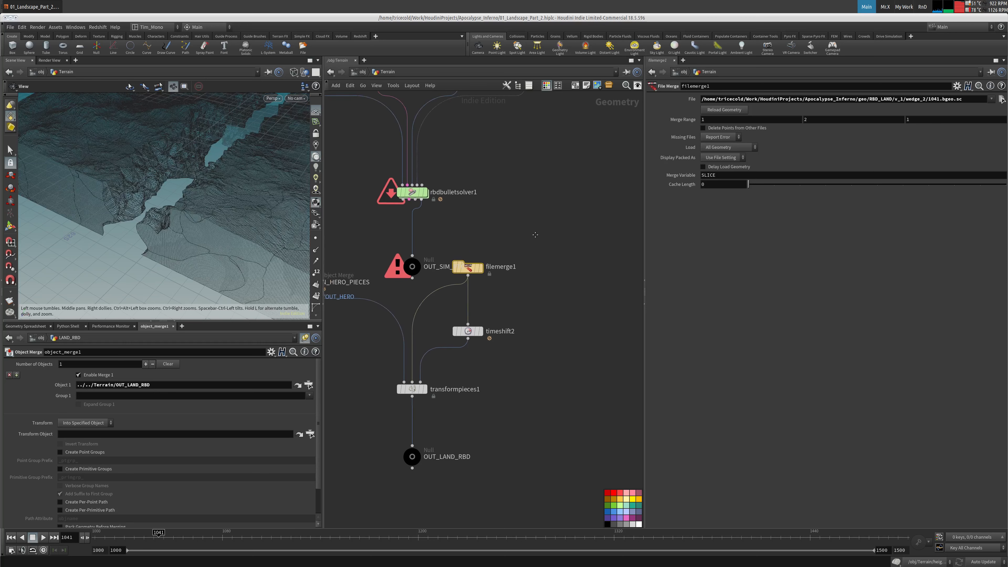
{"action": "left_click_drag", "start_coordinate": [644, 150], "coordinate": [504, 151]}
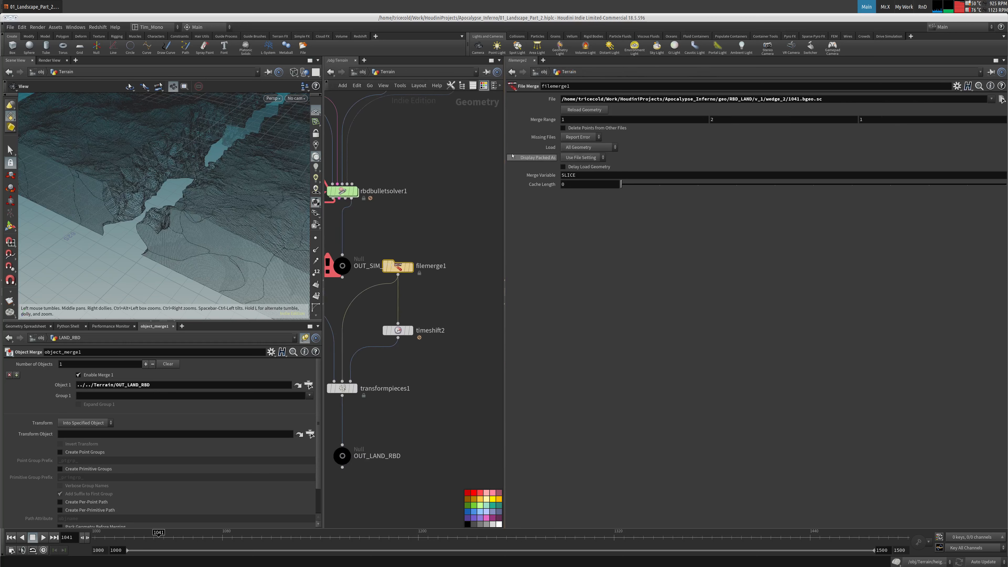
{"action": "left_click", "coordinate": [783, 99]}
{"action": "left_click_drag", "start_coordinate": [785, 99], "coordinate": [782, 99]}
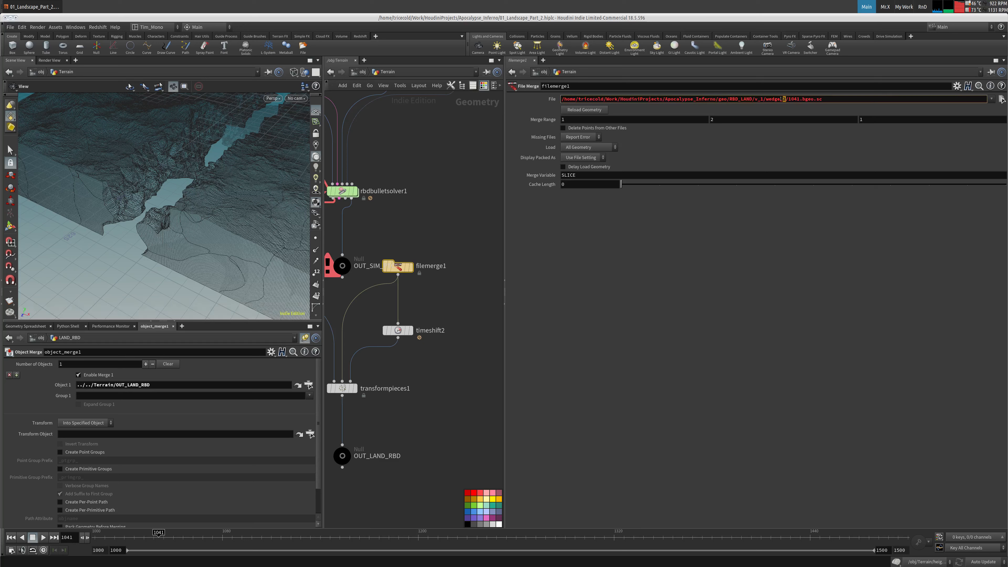
{"action": "type", "text": "`"}
{"action": "type", "text": "$$"}
{"action": "type", "text": "LICE`"}
{"action": "type", "text": "$F4"}
{"action": "key", "text": "Return"}
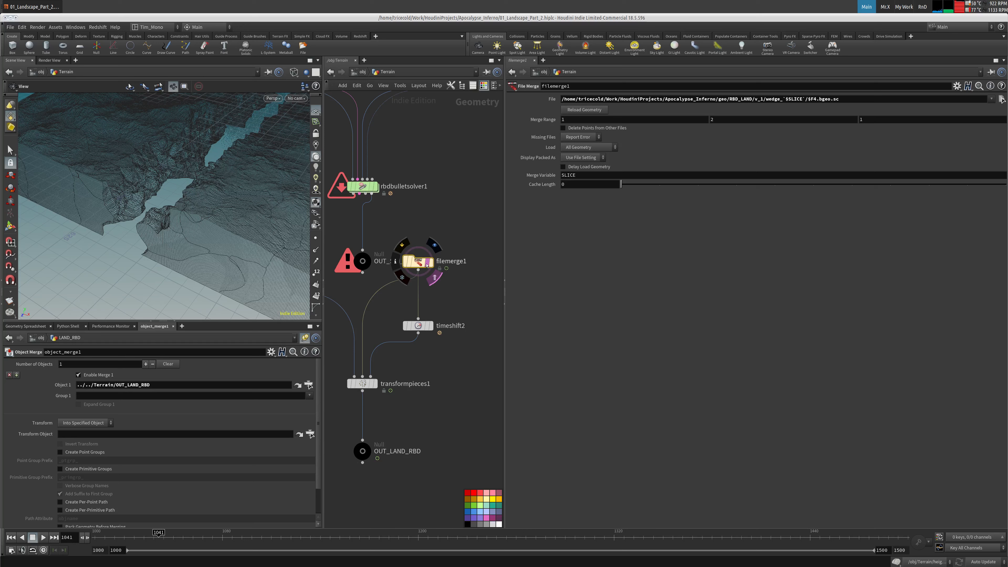
Step: Hide the other objects in the viewport while working in the Terrain network
{"action": "middle_click_drag", "start_coordinate": [449, 223], "coordinate": [443, 232]}
{"action": "scroll", "coordinate": [443, 232], "scroll_direction": "down", "scroll_amount": 3}
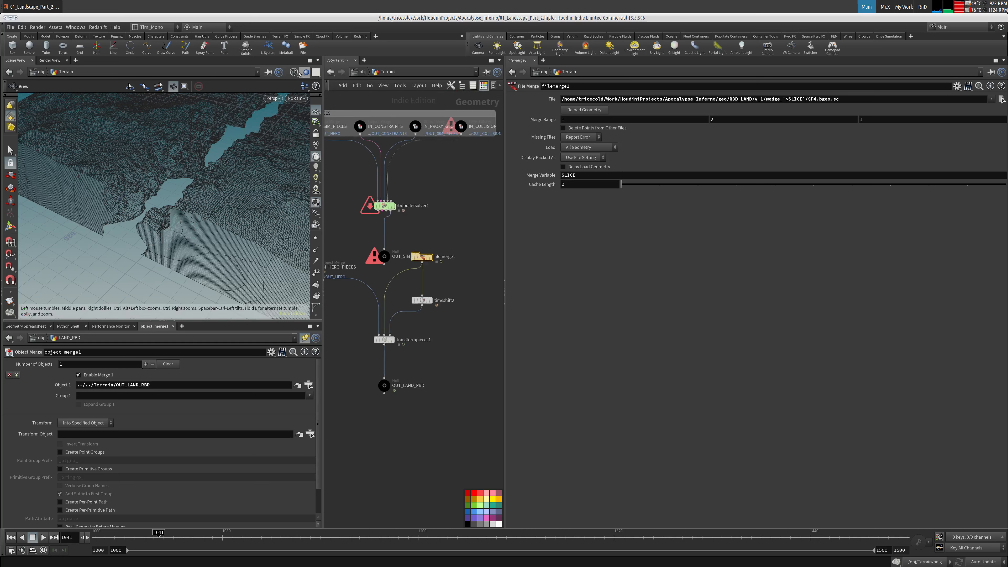
{"action": "left_click", "coordinate": [305, 72]}
{"action": "left_click", "coordinate": [325, 98]}
{"action": "middle_click_drag", "start_coordinate": [382, 189], "coordinate": [374, 199]}
{"action": "scroll", "coordinate": [374, 199], "scroll_direction": "down", "scroll_amount": 3}
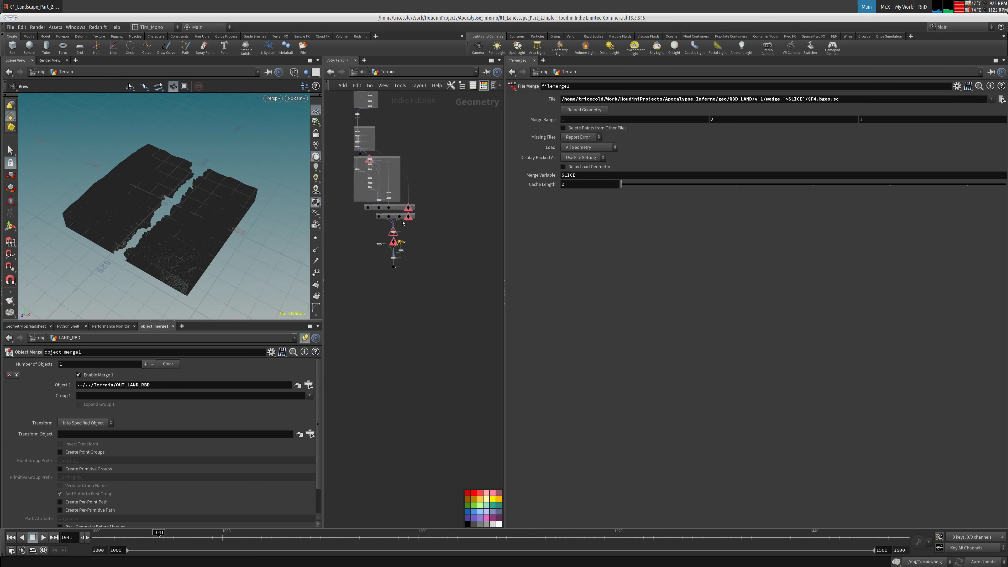
Step: Display filemerge1 in the Terrain network and examine its merged points from several angles at frame 1065
{"action": "scroll", "coordinate": [388, 225], "scroll_direction": "up", "scroll_amount": 4}
{"action": "left_click", "coordinate": [379, 225]}
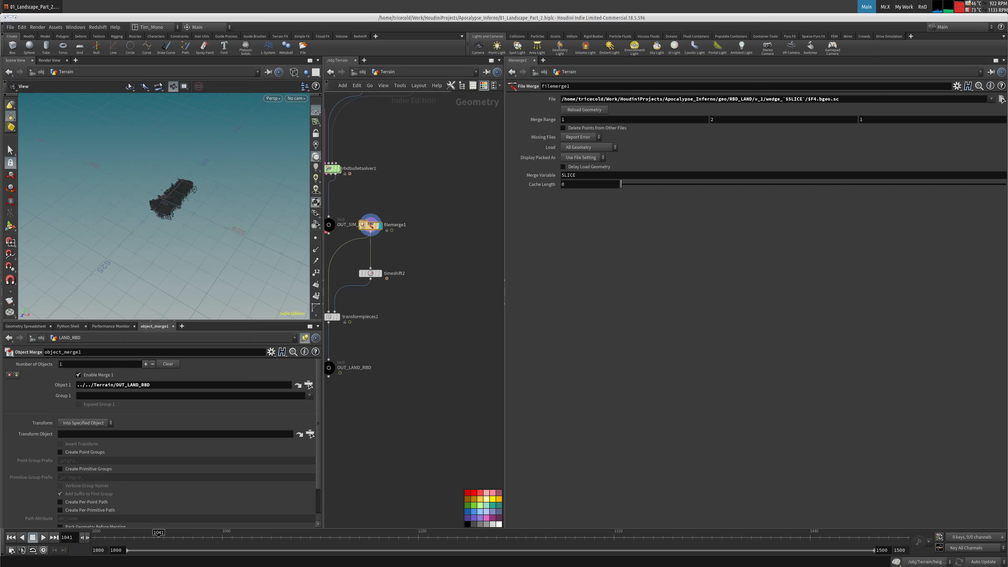
{"action": "middle_click_drag", "start_coordinate": [162, 213], "coordinate": [176, 226]}
{"action": "scroll", "coordinate": [176, 227], "scroll_direction": "up", "scroll_amount": 5}
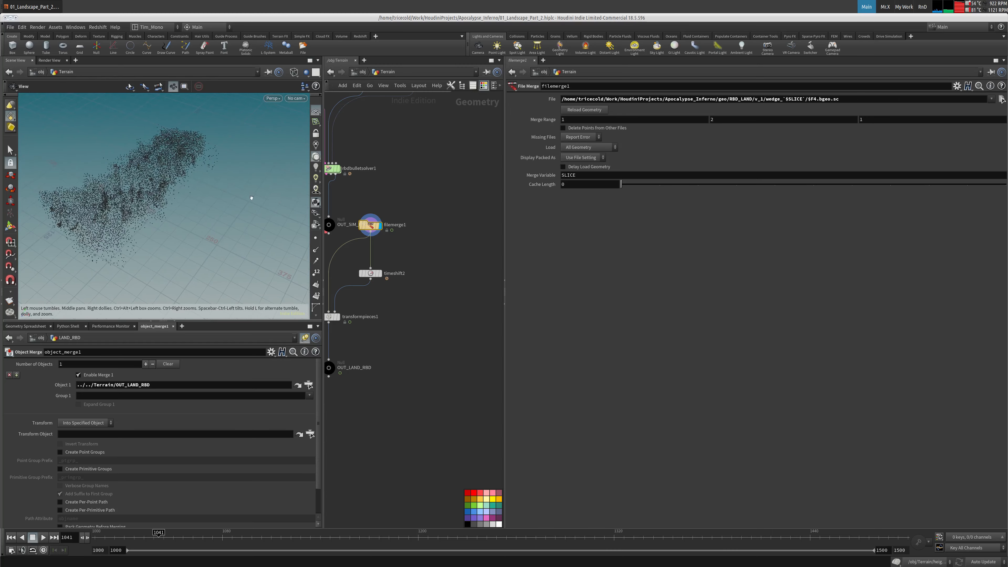
{"action": "left_click_drag", "start_coordinate": [164, 532], "coordinate": [230, 535]}
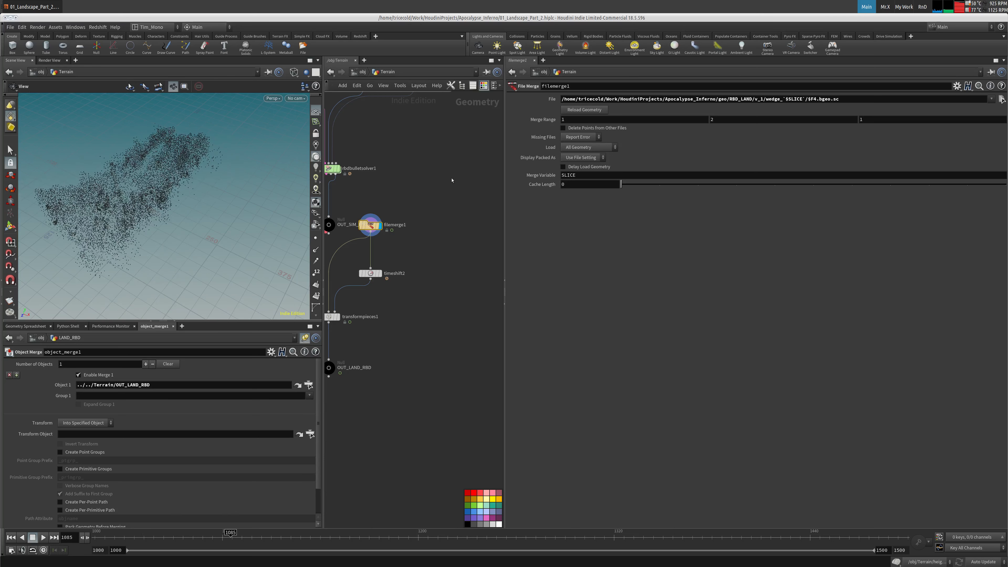
{"action": "scroll", "coordinate": [427, 177], "scroll_direction": "down", "scroll_amount": 6}
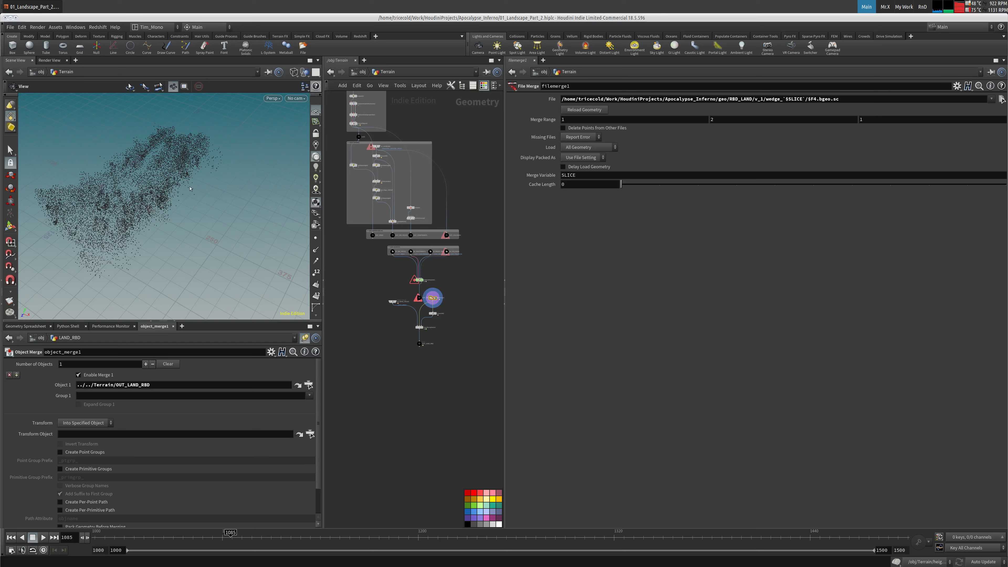
{"action": "left_click_drag", "start_coordinate": [186, 203], "coordinate": [131, 214]}
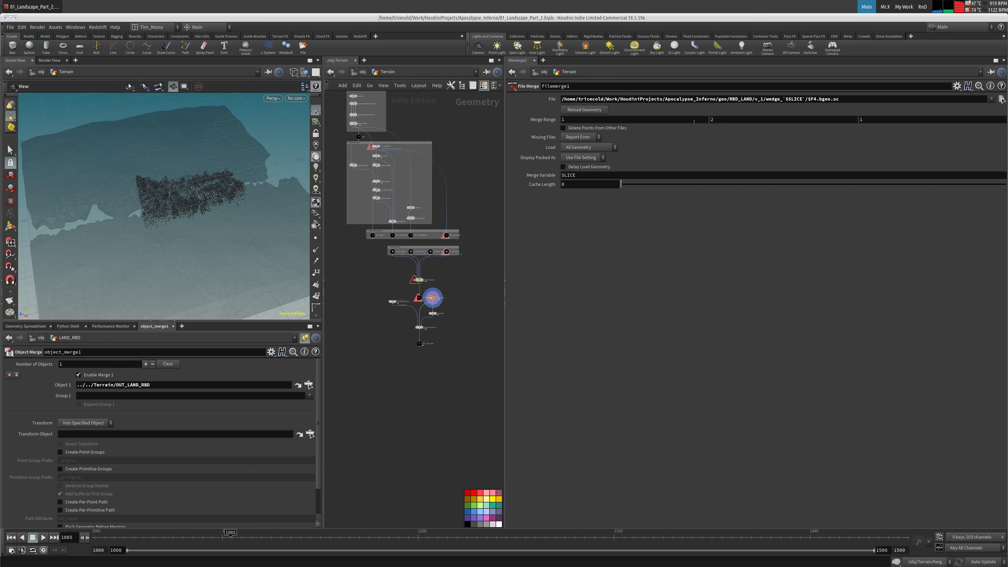
Step: Set filemerge1's Merge Range to start at 0 and end at 4
{"action": "left_click", "coordinate": [621, 119]}
{"action": "type", "text": "0"}
{"action": "key", "text": "Tab"}
{"action": "type", "text": "4"}
{"action": "key", "text": "Tab"}
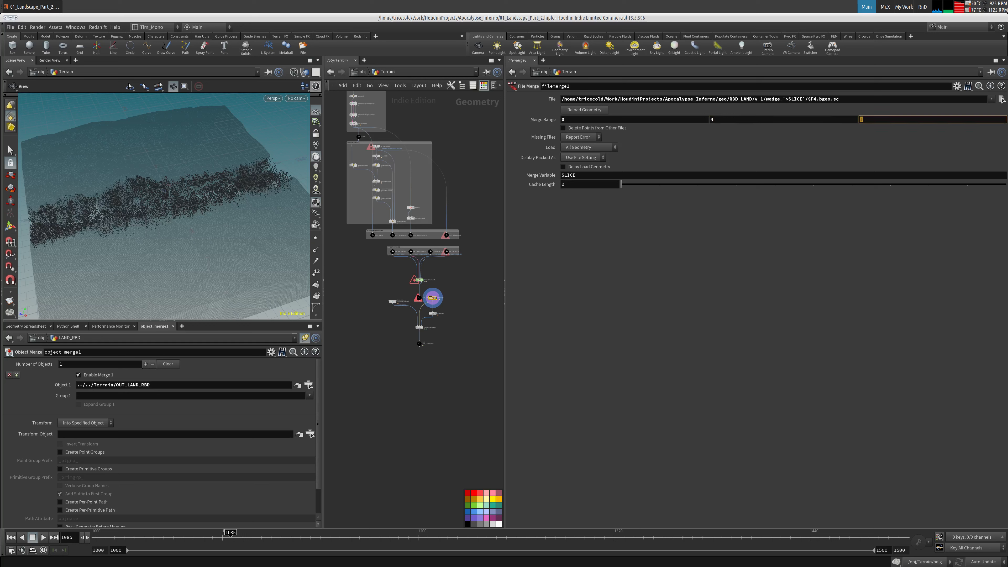
{"action": "scroll", "coordinate": [455, 298], "scroll_direction": "up", "scroll_amount": 6}
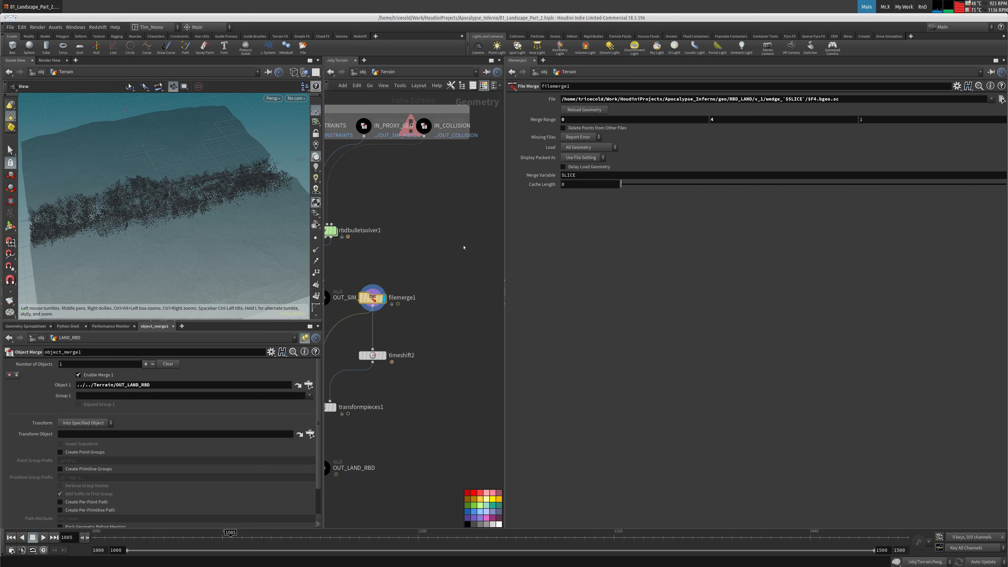
Step: Hide the surrounding objects again so that only filemerge1's points are displayed, and view them from another angle
{"action": "left_click", "coordinate": [305, 72]}
{"action": "left_click", "coordinate": [326, 98]}
{"action": "left_click_drag", "start_coordinate": [223, 198], "coordinate": [258, 159]}
Step: Show filemerge1's evaluated file path and check the v_1 cache folder's properties in the file manager, closing both windows
{"action": "middle_click", "coordinate": [552, 99]}
{"action": "double_click", "coordinate": [702, 101]}
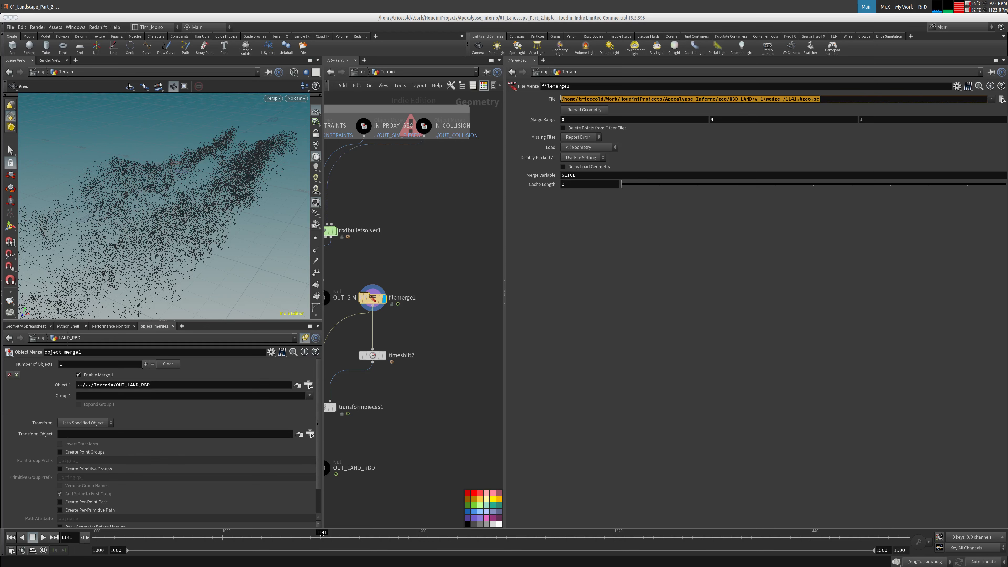
{"action": "right_click", "coordinate": [461, 150]}
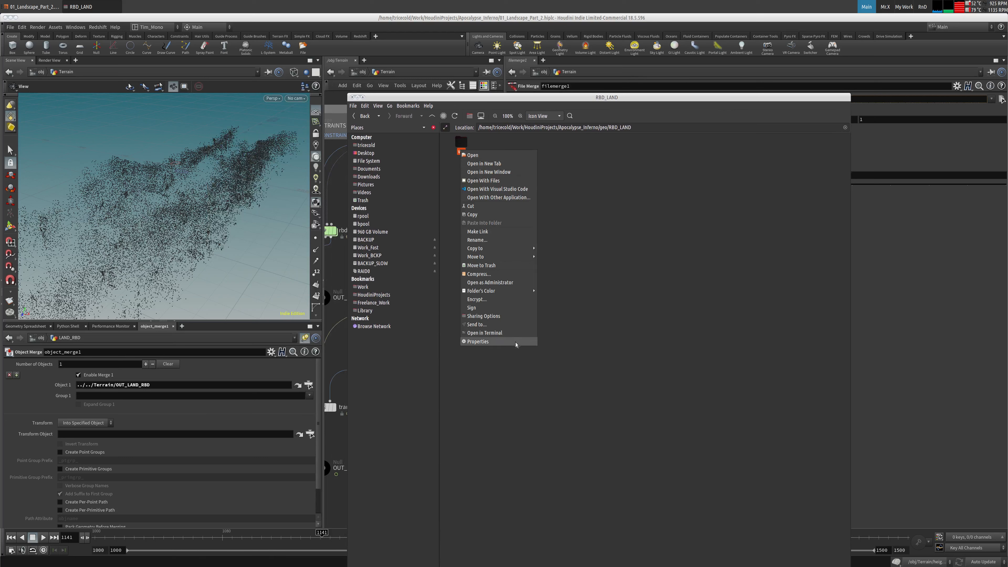
{"action": "left_click", "coordinate": [501, 343]}
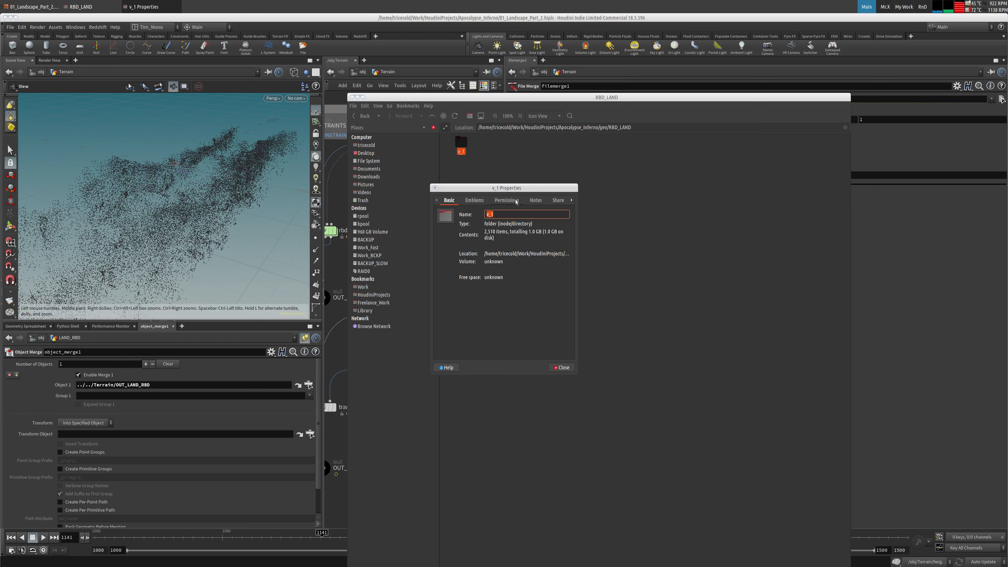
{"action": "left_click", "coordinate": [435, 187]}
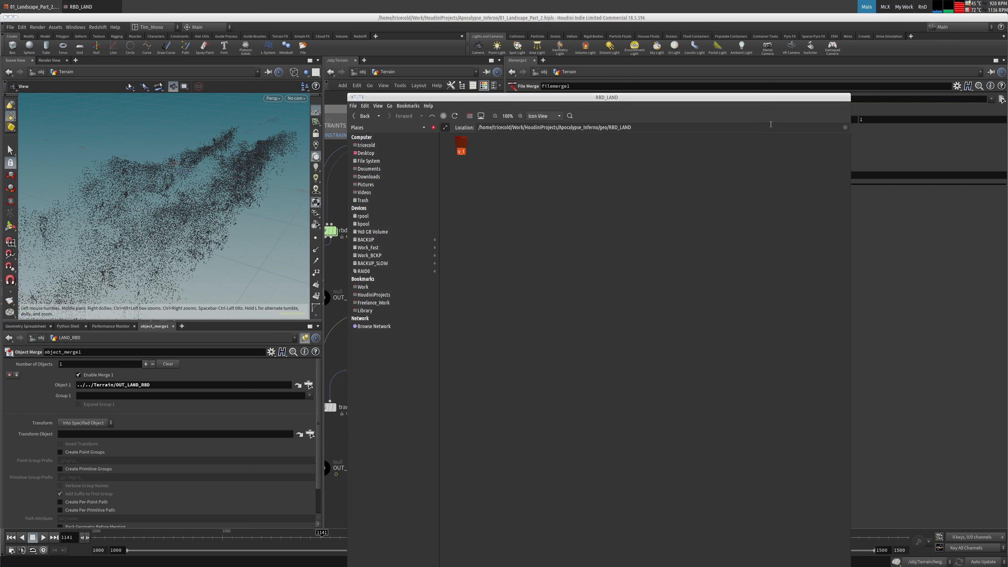
{"action": "left_click", "coordinate": [352, 97]}
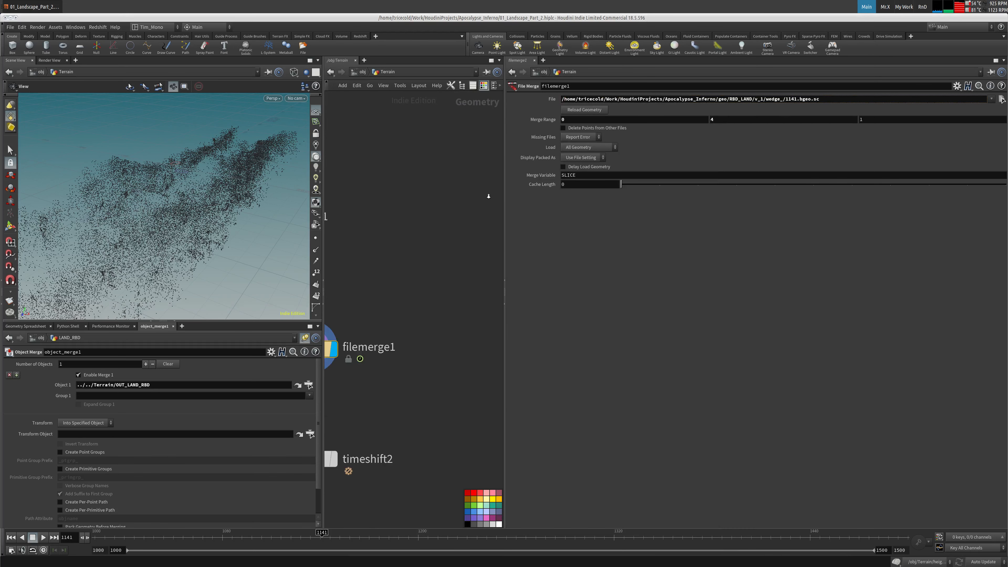
Step: Display OUT_LAND_RBD in the viewport and move the timeline to frame 1053
{"action": "middle_click_drag", "start_coordinate": [411, 241], "coordinate": [497, 132]}
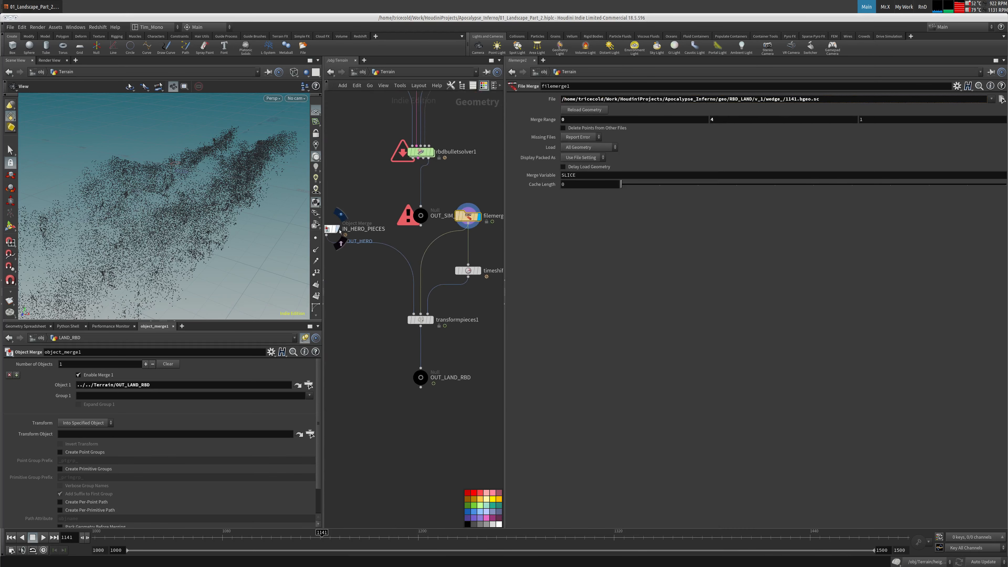
{"action": "left_click", "coordinate": [338, 229]}
{"action": "middle_click_drag", "start_coordinate": [371, 203], "coordinate": [377, 199]}
{"action": "left_click", "coordinate": [428, 374]}
{"action": "mouse_move", "coordinate": [178, 168]}
{"action": "left_mouse_down"}
{"action": "mouse_move", "coordinate": [180, 215]}
{"action": "mouse_move", "coordinate": [190, 176]}
{"action": "mouse_move", "coordinate": [213, 170]}
{"action": "mouse_move", "coordinate": [122, 181]}
{"action": "mouse_move", "coordinate": [131, 188]}
{"action": "left_mouse_up"}
{"action": "scroll", "coordinate": [213, 170], "scroll_direction": "up", "scroll_amount": 5}
{"action": "left_click_drag", "start_coordinate": [298, 533], "coordinate": [178, 532]}
{"action": "right_click_drag", "start_coordinate": [224, 211], "coordinate": [234, 169]}
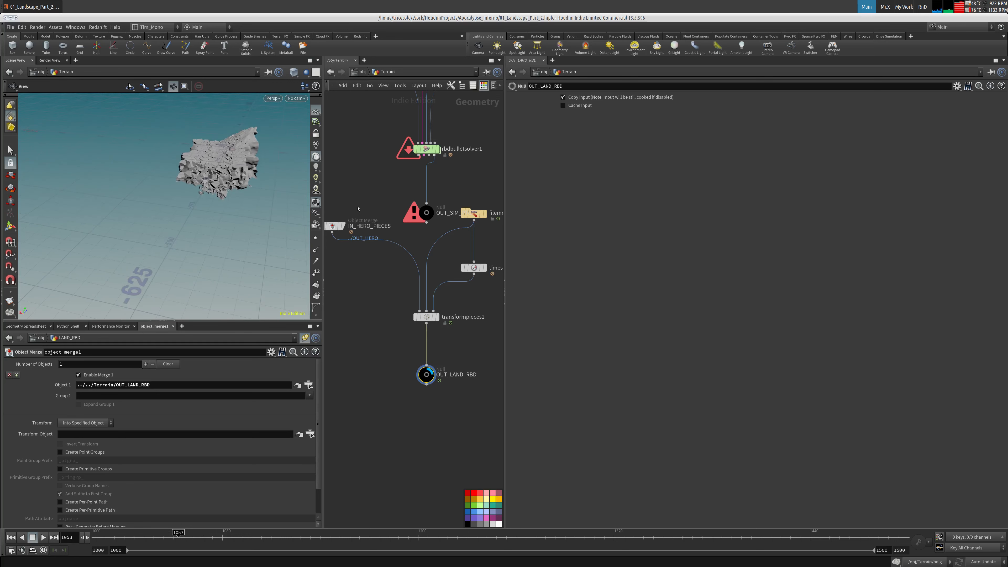
Step: Check the node information of IN_HERO_PIECES and examine the transformed land pieces in the viewport
{"action": "middle_click_drag", "start_coordinate": [372, 190], "coordinate": [418, 212]}
{"action": "middle_click", "coordinate": [378, 250]}
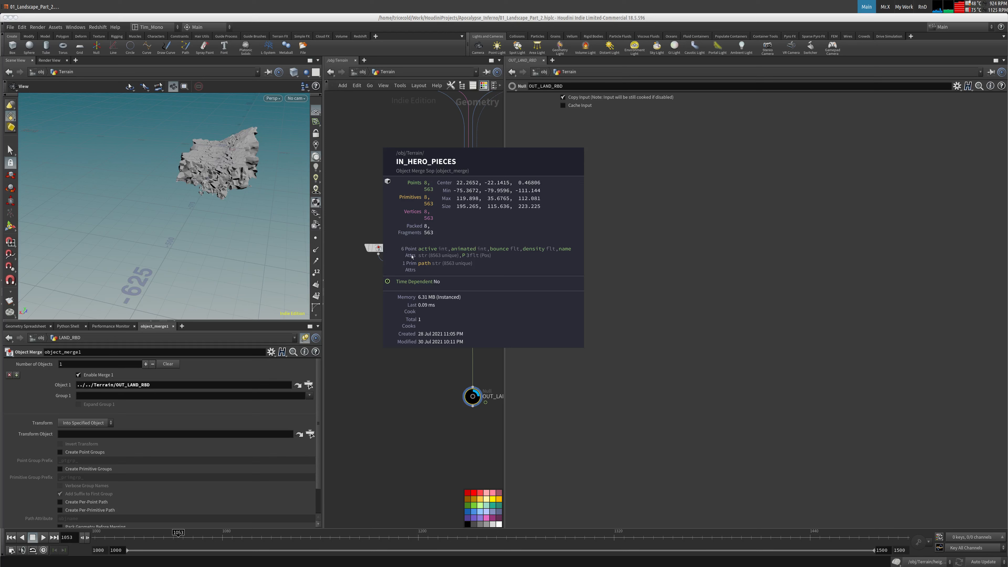
{"action": "scroll", "coordinate": [173, 251], "scroll_direction": "up", "scroll_amount": 3}
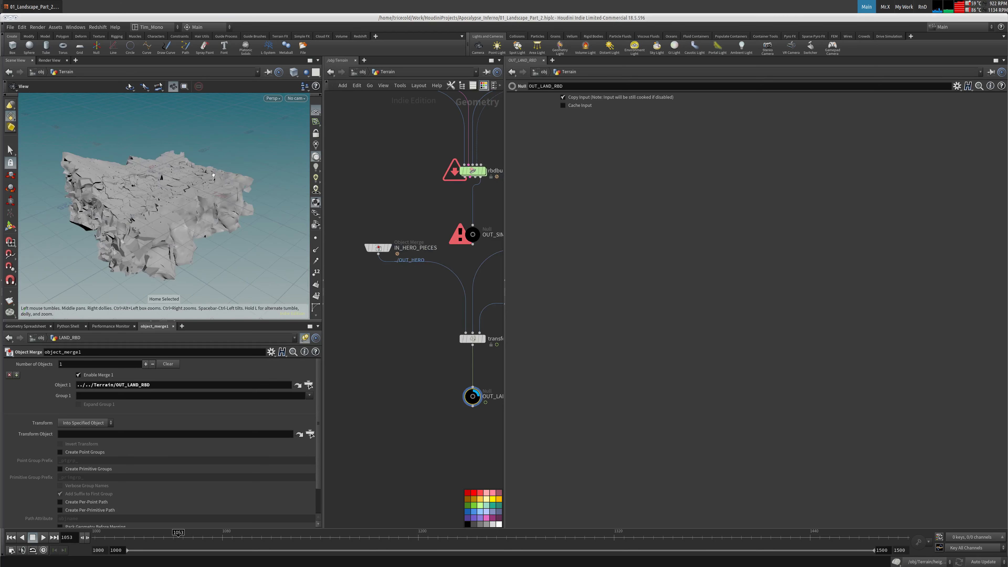
{"action": "left_click_drag", "start_coordinate": [172, 251], "coordinate": [177, 219]}
{"action": "left_click", "coordinate": [316, 111]}
{"action": "scroll", "coordinate": [385, 208], "scroll_direction": "down", "scroll_amount": 4}
{"action": "scroll", "coordinate": [385, 209], "scroll_direction": "up", "scroll_amount": 1}
Step: Move IN_HERO_PIECES, filemerge1, timeshift2, transformpieces1 and OUT_LAND_RBD together to free space below OUT_SIM_PTC
{"action": "middle_click_drag", "start_coordinate": [448, 202], "coordinate": [385, 186]}
{"action": "left_click_drag", "start_coordinate": [429, 212], "coordinate": [429, 216]}
{"action": "middle_click_drag", "start_coordinate": [456, 205], "coordinate": [451, 206]}
{"action": "left_click_drag", "start_coordinate": [458, 204], "coordinate": [375, 370]}
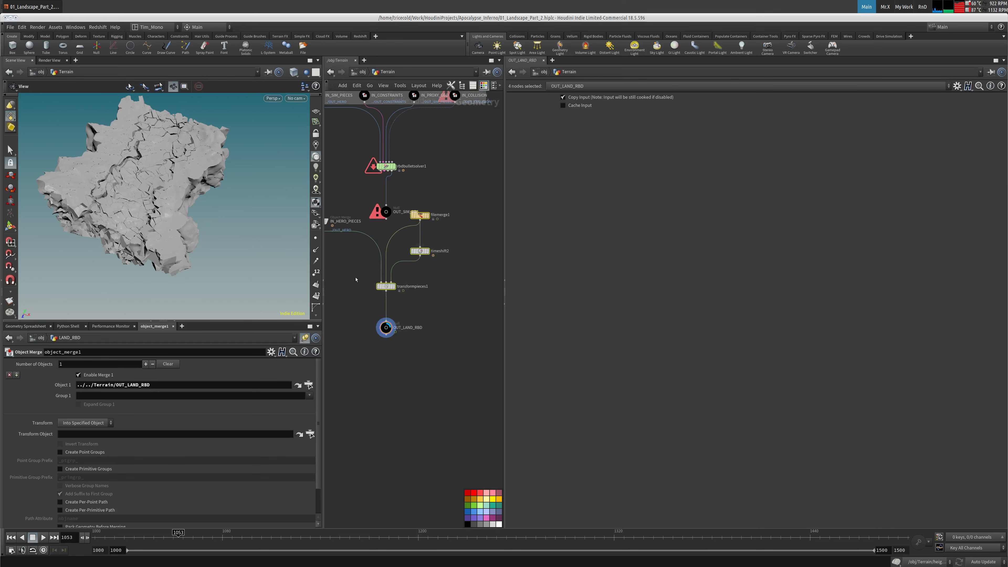
{"action": "scroll", "coordinate": [378, 298], "scroll_direction": "up", "scroll_amount": 3}
{"action": "scroll", "coordinate": [377, 298], "scroll_direction": "down", "scroll_amount": 5}
{"action": "left_click_drag", "start_coordinate": [338, 229], "coordinate": [383, 274], "text": "shift"}
{"action": "left_click_drag", "start_coordinate": [433, 243], "coordinate": [408, 271]}
{"action": "middle_click_drag", "start_coordinate": [363, 249], "coordinate": [399, 257]}
{"action": "scroll", "coordinate": [365, 250], "scroll_direction": "up", "scroll_amount": 2}
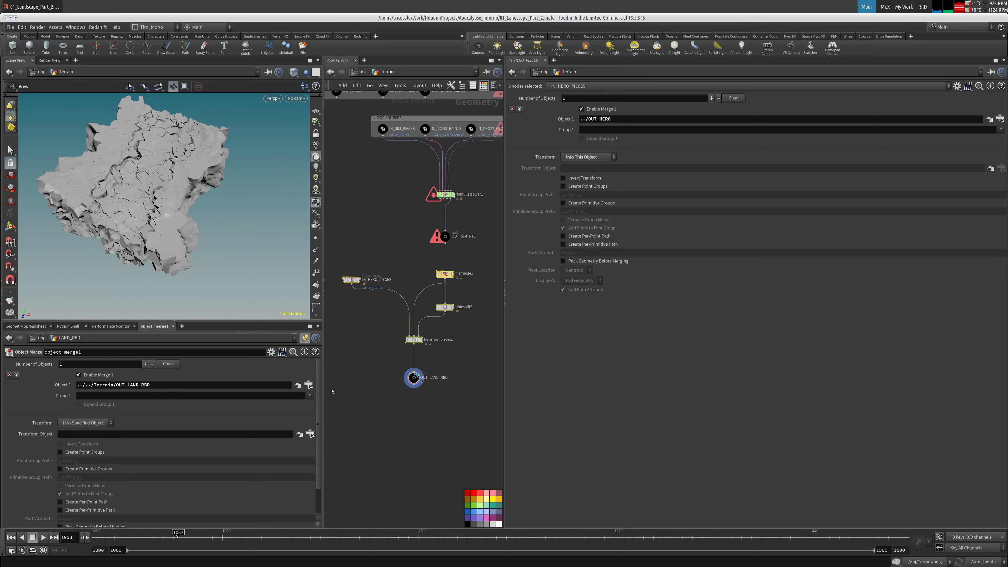
Step: Scrub OUT_LAND_RBD's simulation to frame 1075 and examine the cracked land surface up close
{"action": "left_click", "coordinate": [414, 377]}
{"action": "left_click_drag", "start_coordinate": [200, 541], "coordinate": [379, 541]}
{"action": "left_click_drag", "start_coordinate": [224, 230], "coordinate": [235, 165]}
{"action": "left_click_drag", "start_coordinate": [246, 539], "coordinate": [209, 540]}
{"action": "scroll", "coordinate": [228, 136], "scroll_direction": "up", "scroll_amount": 10}
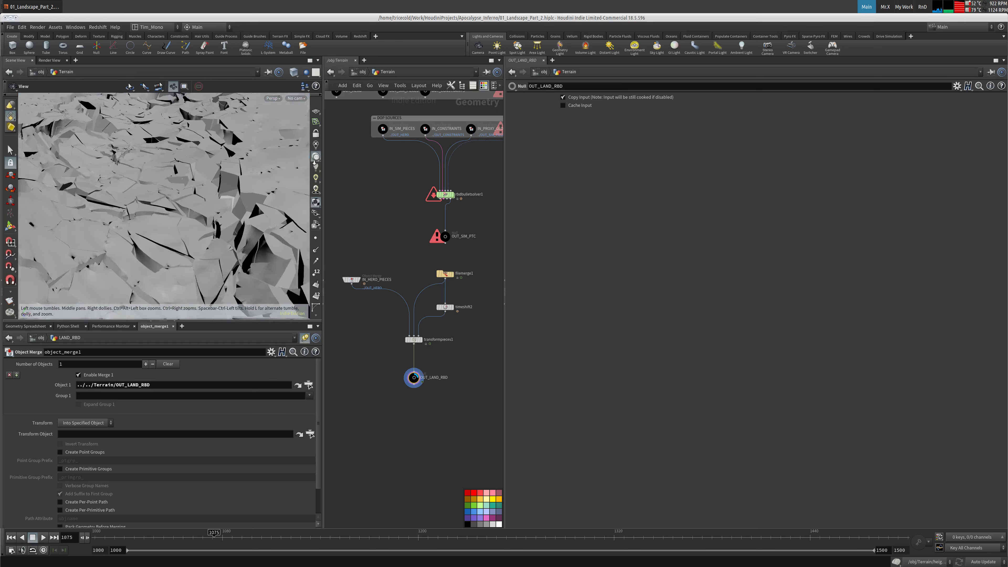
{"action": "mouse_move", "coordinate": [240, 197]}
{"action": "left_mouse_down"}
{"action": "mouse_move", "coordinate": [250, 199]}
{"action": "mouse_move", "coordinate": [247, 137]}
{"action": "mouse_move", "coordinate": [238, 179]}
{"action": "mouse_move", "coordinate": [190, 203]}
{"action": "mouse_move", "coordinate": [195, 163]}
{"action": "mouse_move", "coordinate": [202, 178]}
{"action": "left_mouse_up"}
Step: Examine the mesh density of the land pieces in wireframe, and return the viewport to shaded display
{"action": "key", "text": "shift+w"}
{"action": "scroll", "coordinate": [188, 204], "scroll_direction": "down", "scroll_amount": 10}
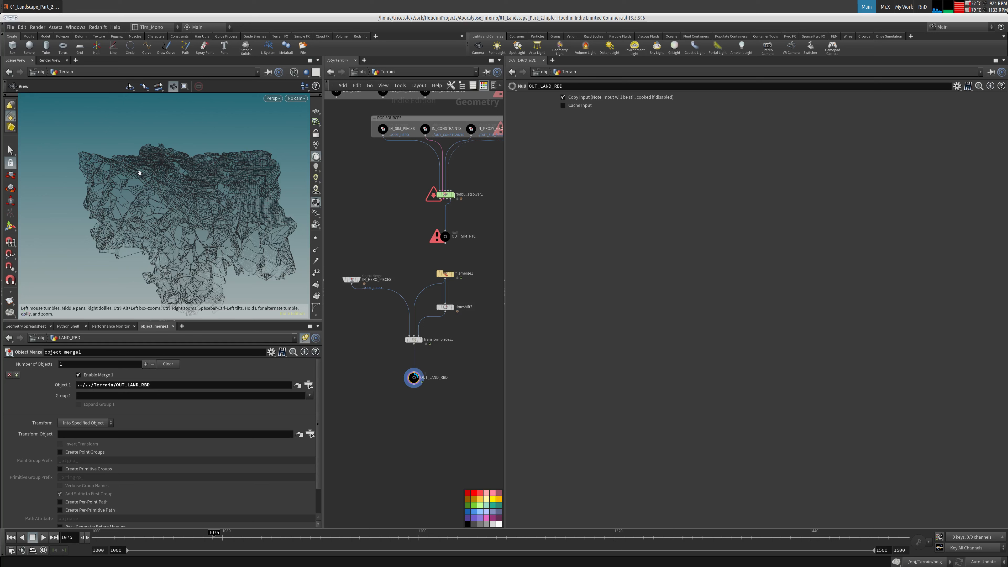
{"action": "left_click_drag", "start_coordinate": [229, 167], "coordinate": [193, 186]}
{"action": "scroll", "coordinate": [188, 173], "scroll_direction": "down", "scroll_amount": 5}
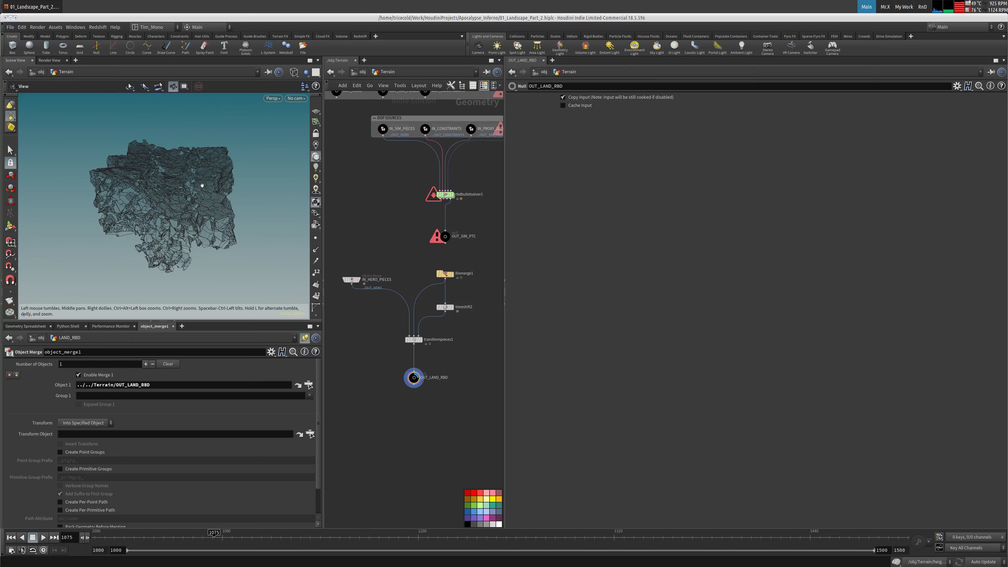
{"action": "scroll", "coordinate": [203, 187], "scroll_direction": "up", "scroll_amount": 10}
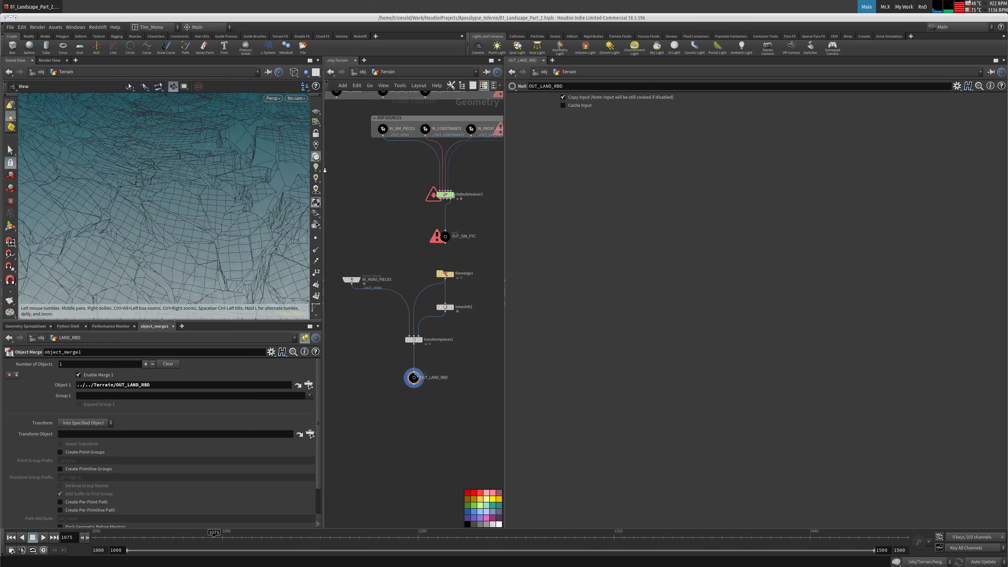
{"action": "scroll", "coordinate": [211, 182], "scroll_direction": "down", "scroll_amount": 2}
{"action": "key", "text": "r"}
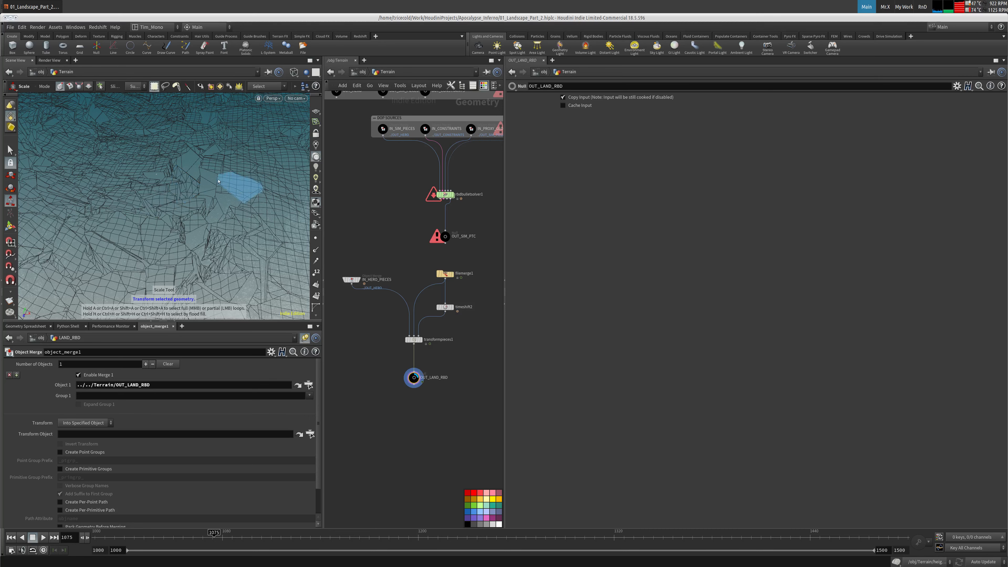
{"action": "key", "text": "Escape"}
{"action": "key", "text": "shift+w"}
{"action": "mouse_move", "coordinate": [204, 191]}
{"action": "left_mouse_down"}
{"action": "mouse_move", "coordinate": [218, 179]}
{"action": "mouse_move", "coordinate": [243, 195]}
{"action": "left_mouse_up"}
{"action": "right_click_drag", "start_coordinate": [243, 195], "coordinate": [265, 176]}
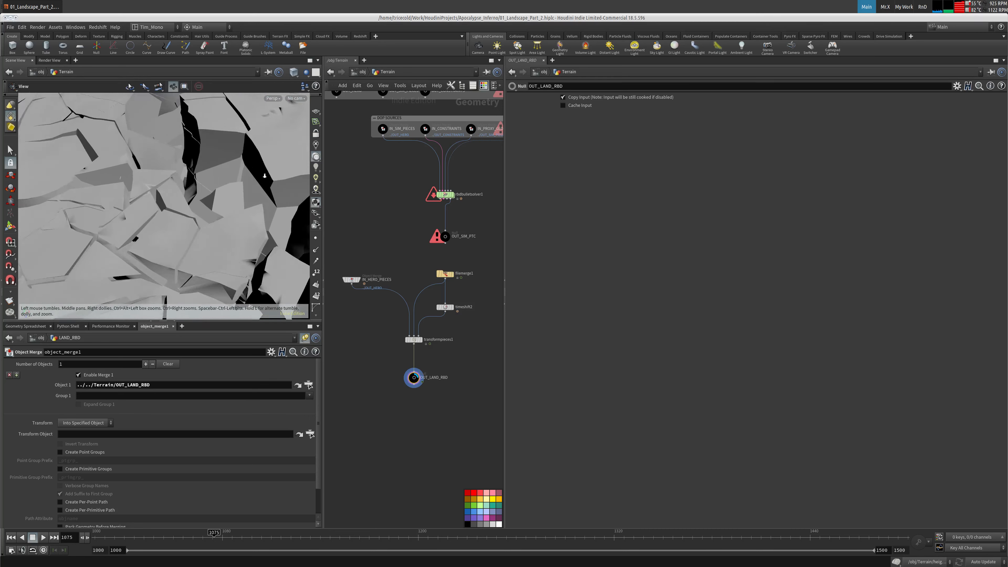
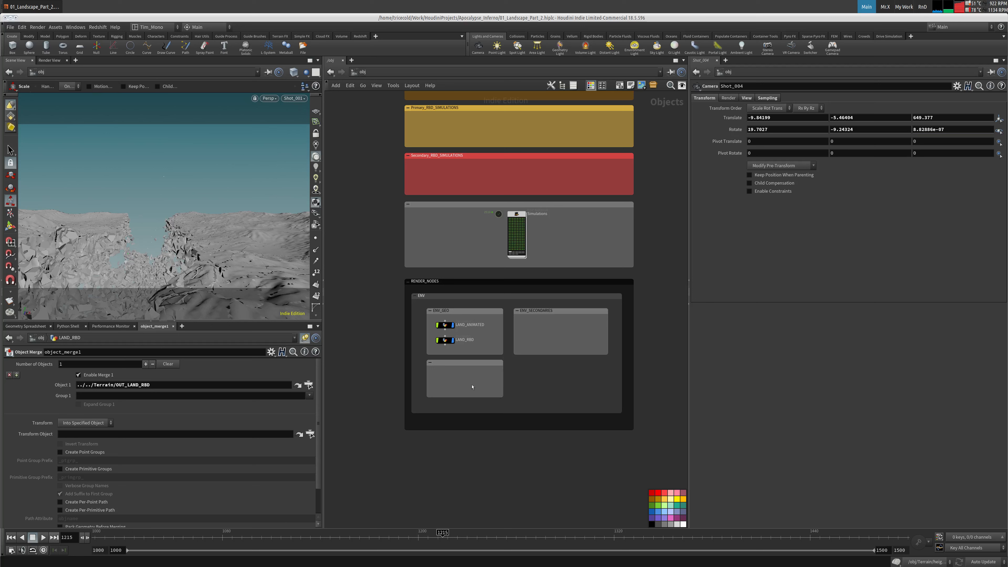
Step: Create a Geometry object named ENV_INSTANCE in the untitled network box beneath the LAND_ANIMATED and LAND_RBD objects
{"action": "key", "text": "Tab"}
{"action": "mouse_move", "coordinate": [490, 378]}
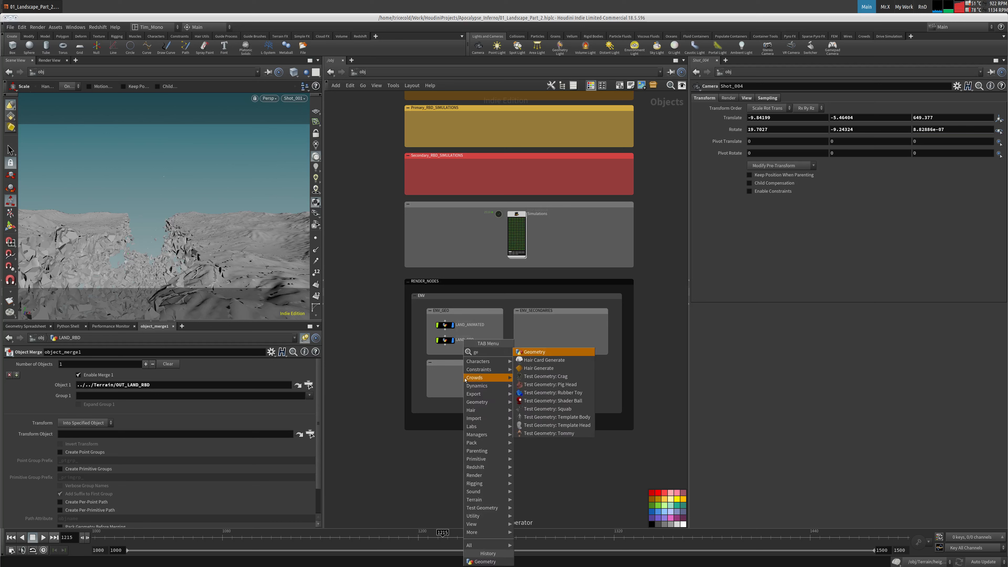
{"action": "left_click", "coordinate": [534, 352]}
{"action": "left_click", "coordinate": [446, 378]}
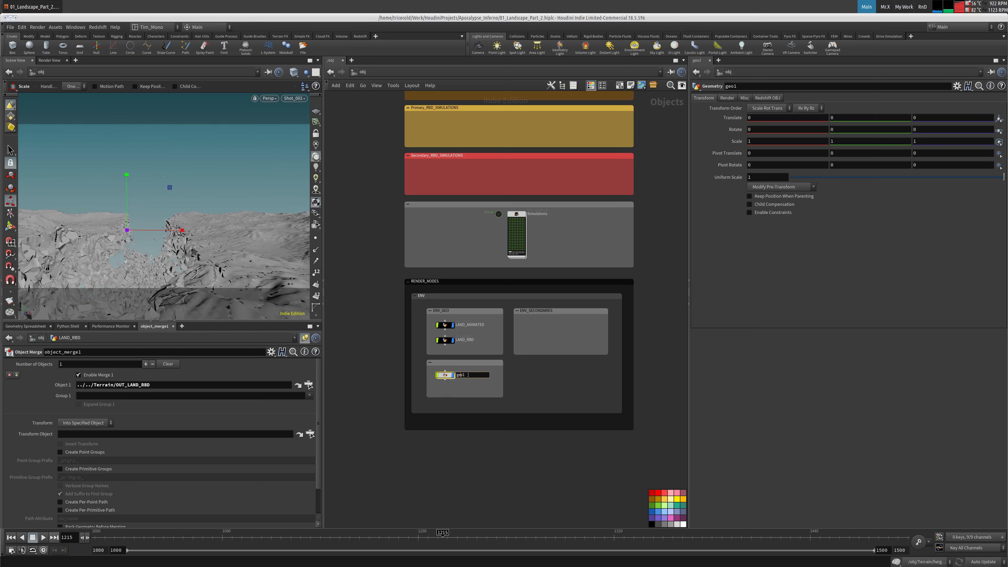
{"action": "type", "text": "ENV_INSTANCE"}
{"action": "key", "text": "Return"}
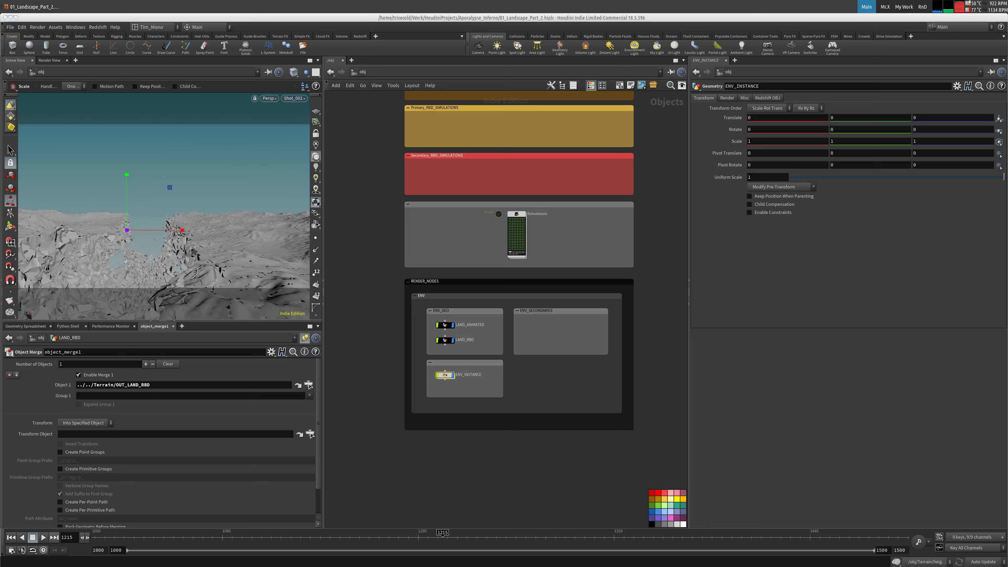
Step: Open the Terrain object's geometry network from the Assets_Creation box
{"action": "right_click_drag", "start_coordinate": [362, 155], "coordinate": [368, 178]}
{"action": "middle_click_drag", "start_coordinate": [368, 147], "coordinate": [362, 244]}
{"action": "right_click_drag", "start_coordinate": [361, 243], "coordinate": [380, 230]}
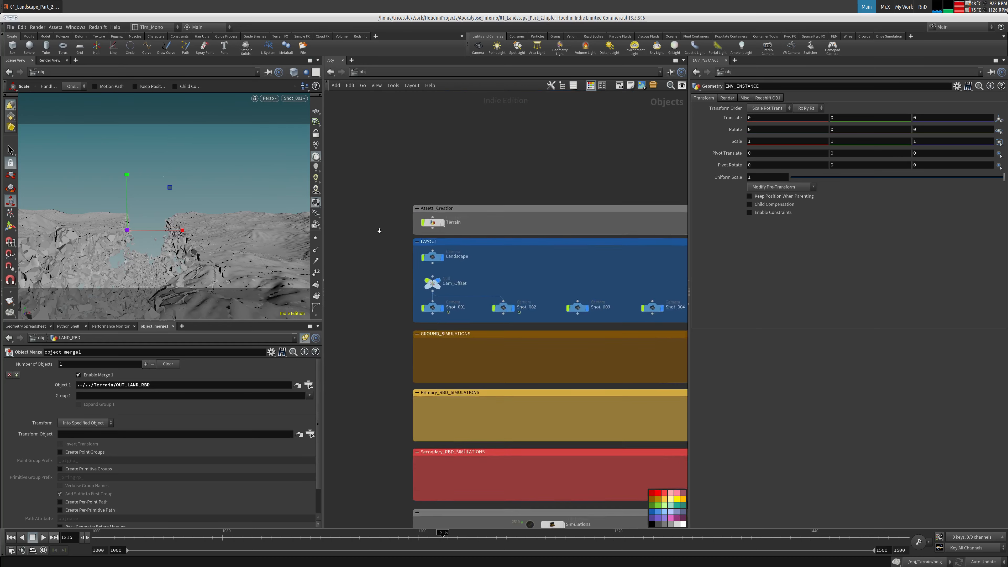
{"action": "double_click", "coordinate": [436, 222]}
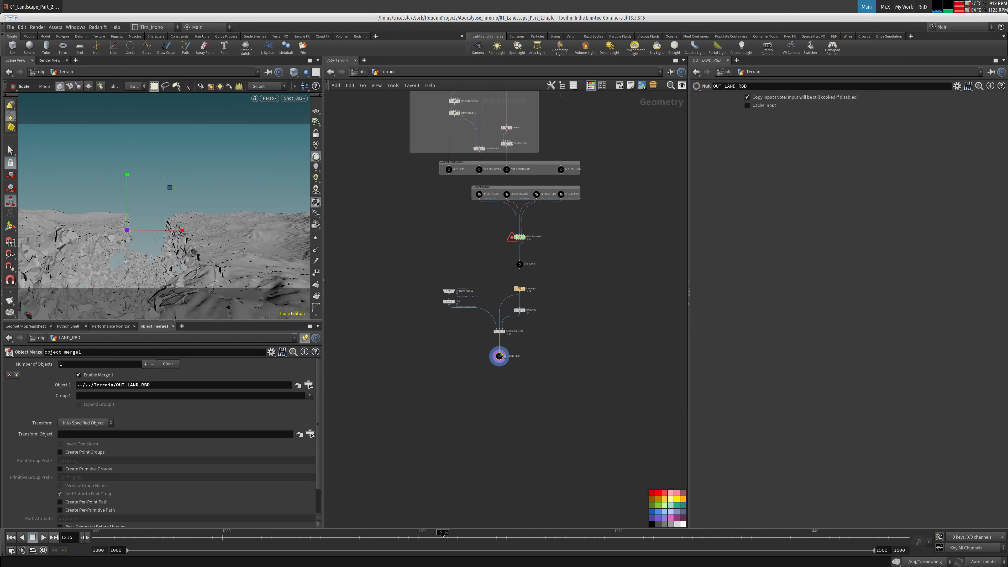
{"action": "middle_click_drag", "start_coordinate": [436, 223], "coordinate": [423, 255]}
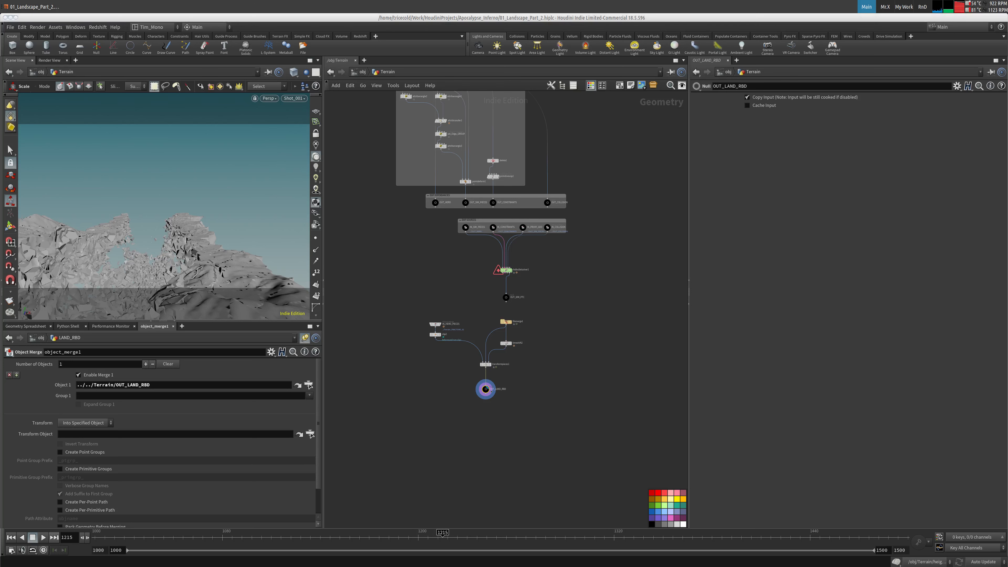
Step: Add a Null node in the empty area beside the two grey network boxes in the upper Terrain network
{"action": "mouse_move", "coordinate": [588, 136]}
{"action": "middle_mouse_down"}
{"action": "mouse_move", "coordinate": [529, 284]}
{"action": "mouse_move", "coordinate": [539, 318]}
{"action": "middle_mouse_up"}
{"action": "mouse_move", "coordinate": [529, 248]}
{"action": "middle_mouse_down"}
{"action": "mouse_move", "coordinate": [619, 316]}
{"action": "mouse_move", "coordinate": [602, 318]}
{"action": "middle_mouse_up"}
{"action": "middle_click_drag", "start_coordinate": [573, 237], "coordinate": [478, 234]}
{"action": "mouse_move", "coordinate": [474, 97]}
{"action": "middle_mouse_down"}
{"action": "mouse_move", "coordinate": [546, 254]}
{"action": "mouse_move", "coordinate": [489, 360]}
{"action": "middle_mouse_up"}
{"action": "middle_click_drag", "start_coordinate": [583, 250], "coordinate": [606, 317]}
{"action": "middle_click_drag", "start_coordinate": [494, 200], "coordinate": [521, 242]}
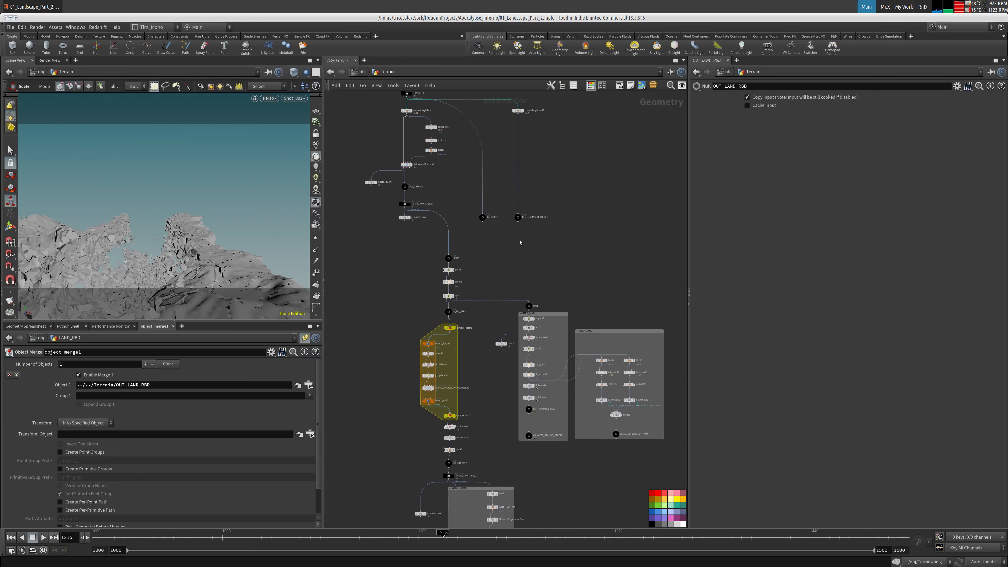
{"action": "middle_click_drag", "start_coordinate": [608, 250], "coordinate": [426, 167]}
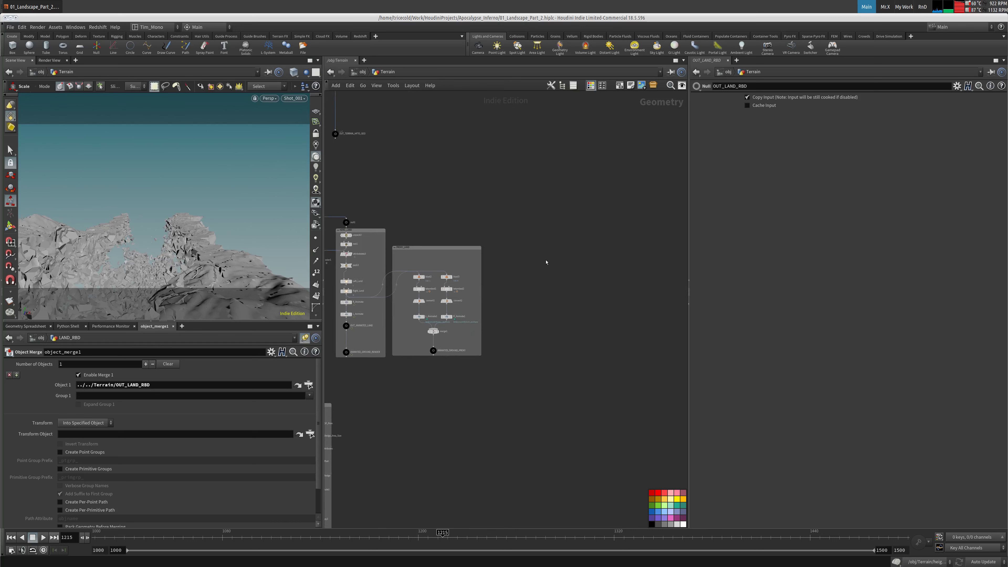
{"action": "key", "text": "Tab"}
{"action": "mouse_move", "coordinate": [564, 255]}
{"action": "left_click", "coordinate": [617, 198]}
{"action": "left_click", "coordinate": [543, 273]}
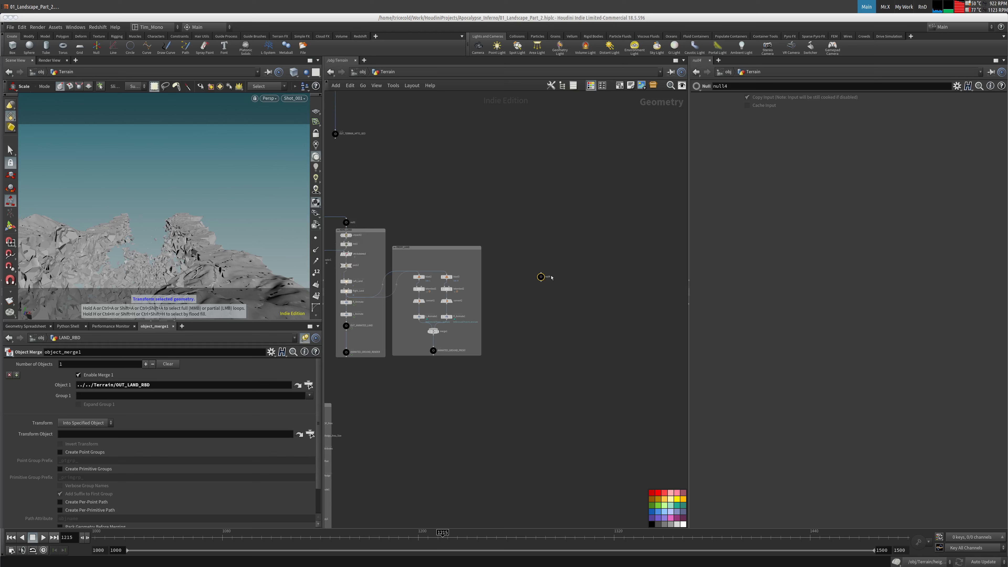
Step: Connect the new null's input to the output of the terrain fracture cache node in the upper network
{"action": "left_click", "coordinate": [540, 273]}
{"action": "mouse_move", "coordinate": [461, 146]}
{"action": "right_mouse_down"}
{"action": "mouse_move", "coordinate": [540, 187]}
{"action": "mouse_move", "coordinate": [448, 151]}
{"action": "right_mouse_up"}
{"action": "middle_click_drag", "start_coordinate": [451, 153], "coordinate": [528, 243]}
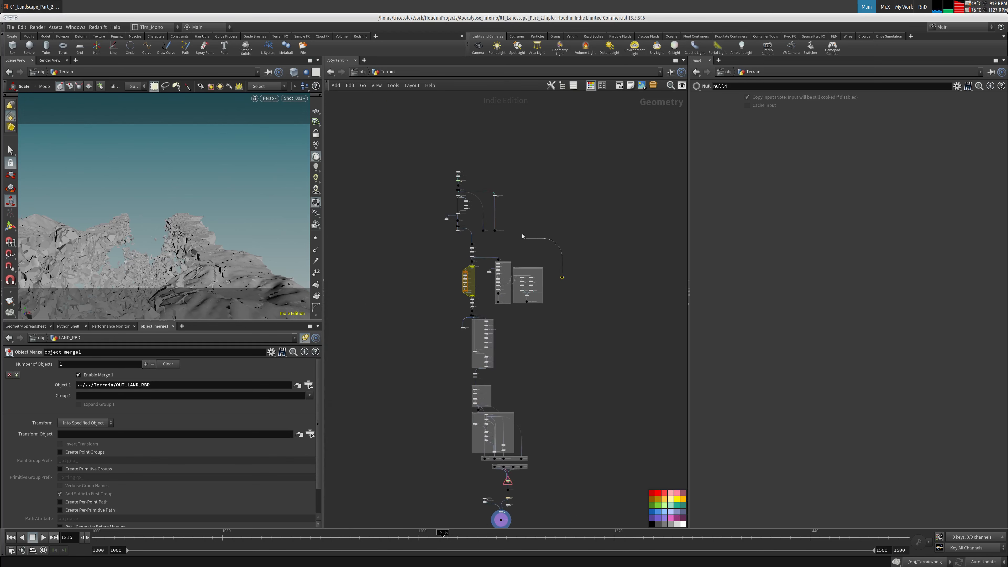
{"action": "scroll", "coordinate": [528, 243], "scroll_direction": "up", "scroll_amount": 6}
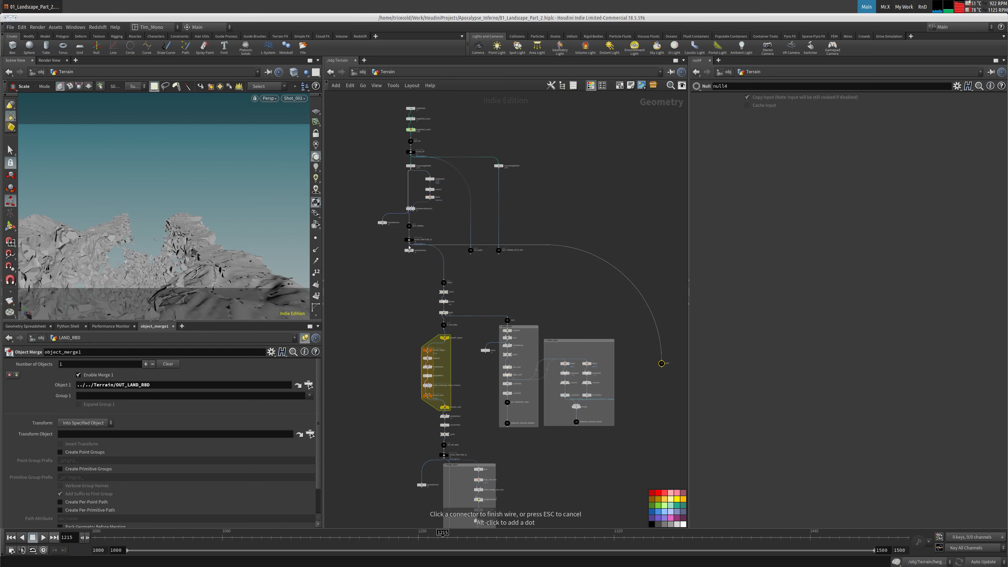
{"action": "left_click", "coordinate": [420, 240]}
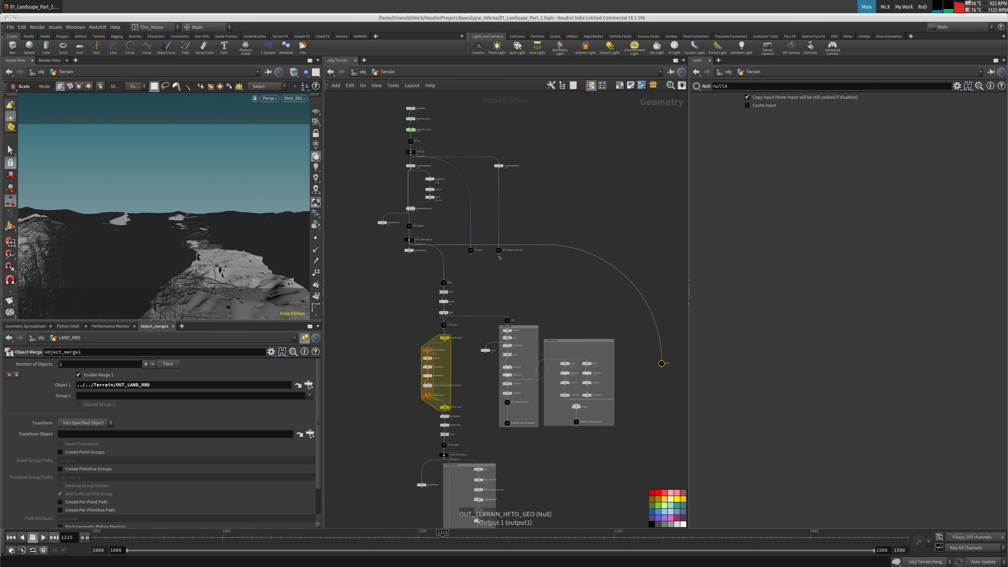
{"action": "left_click", "coordinate": [480, 268]}
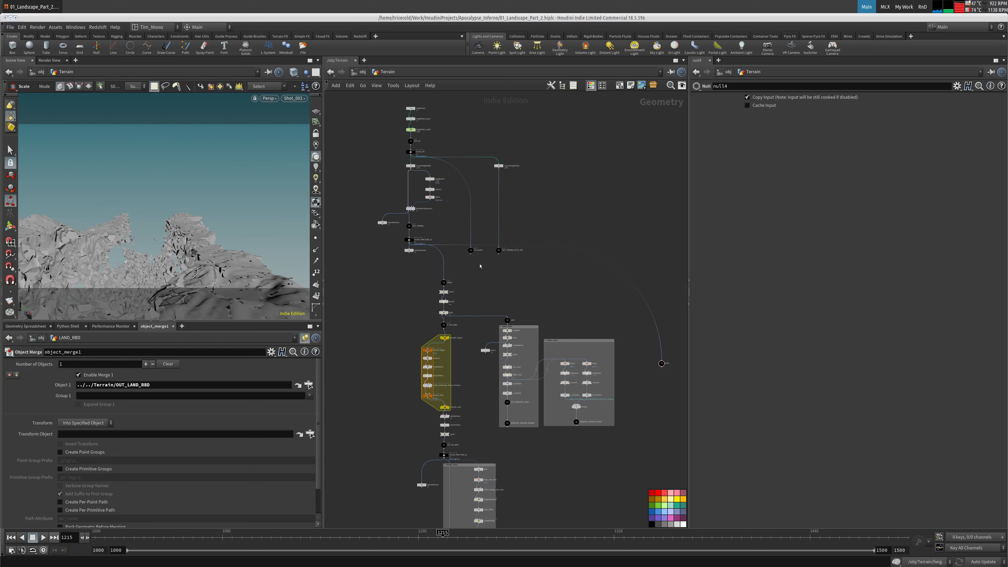
Step: Rewire the new null to take its input from the To_Scatter null, and display its result in the viewport
{"action": "scroll", "coordinate": [460, 261], "scroll_direction": "up", "scroll_amount": 5}
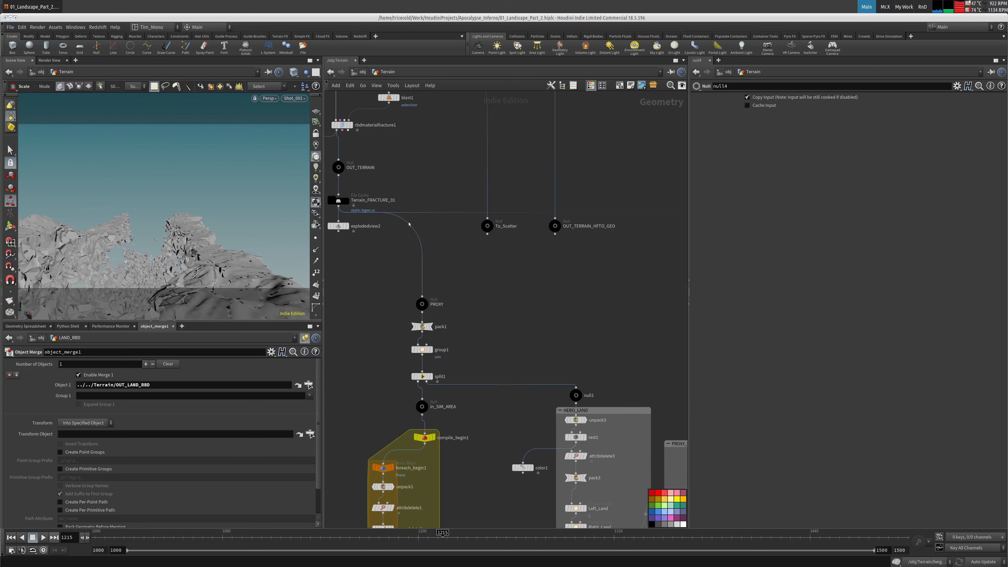
{"action": "left_click", "coordinate": [488, 234]}
{"action": "scroll", "coordinate": [611, 296], "scroll_direction": "down", "scroll_amount": 5}
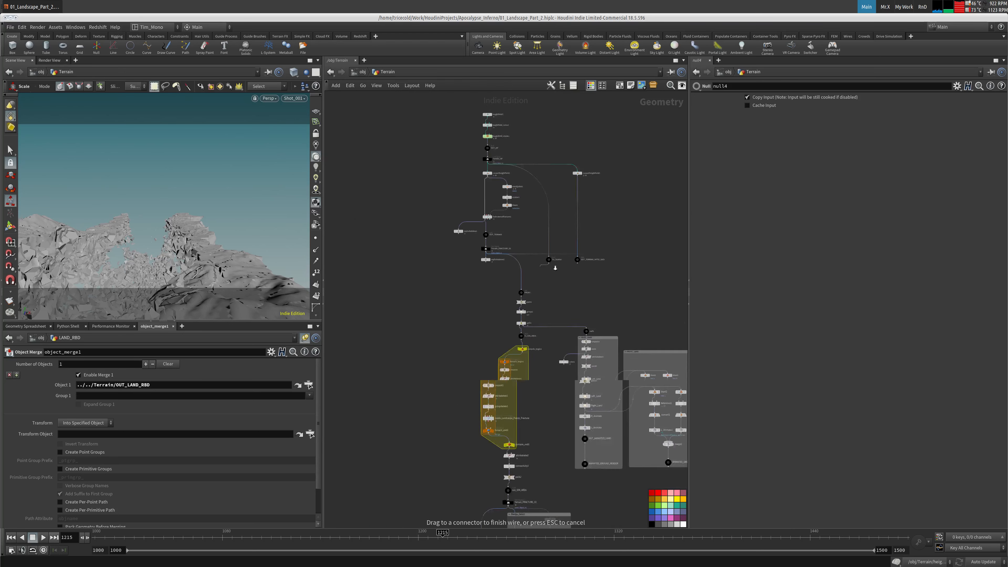
{"action": "scroll", "coordinate": [591, 289], "scroll_direction": "up", "scroll_amount": 4}
{"action": "middle_click_drag", "start_coordinate": [591, 290], "coordinate": [331, 138]}
{"action": "left_click", "coordinate": [665, 323]}
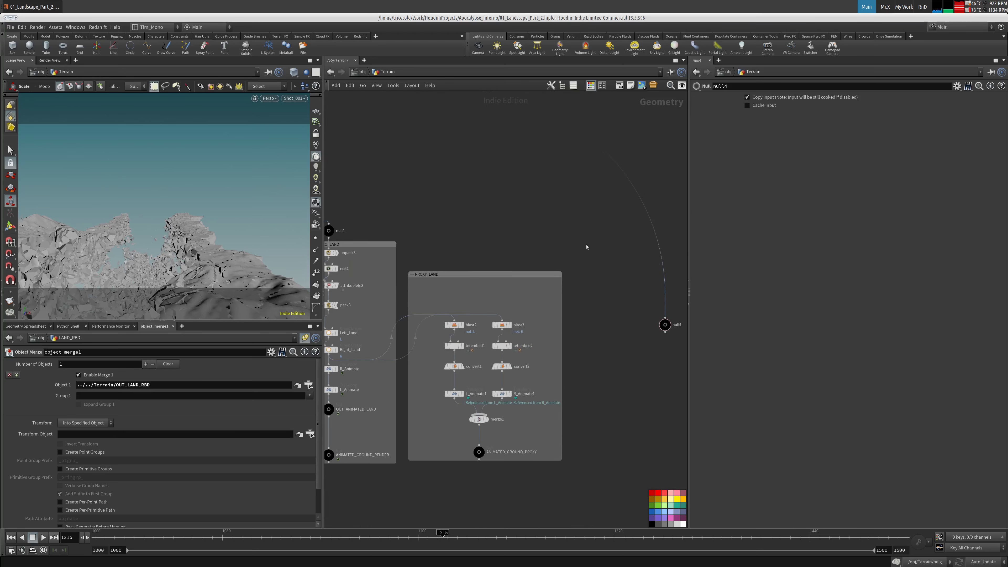
{"action": "scroll", "coordinate": [619, 274], "scroll_direction": "down", "scroll_amount": 2}
{"action": "middle_click_drag", "start_coordinate": [615, 279], "coordinate": [484, 221]}
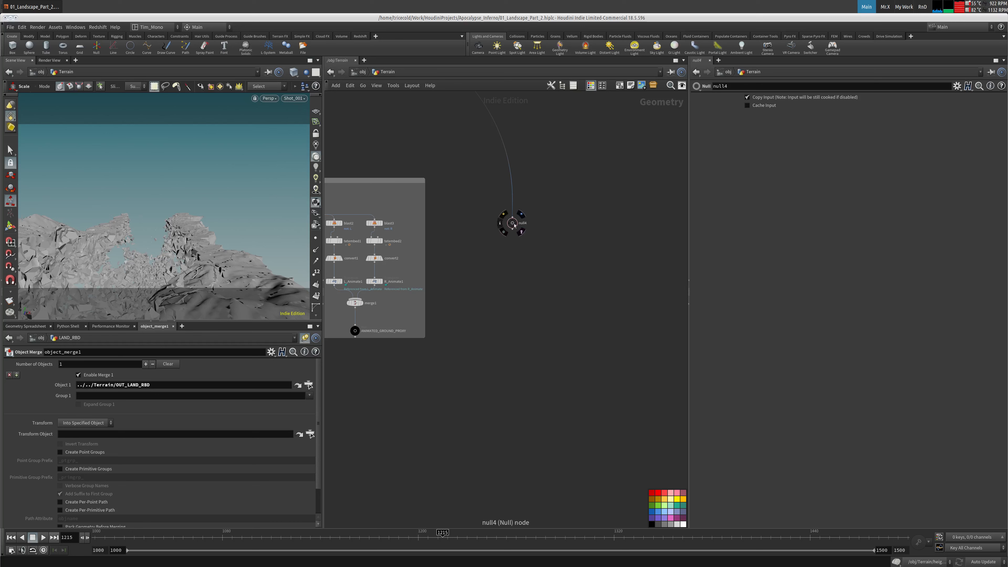
{"action": "left_click", "coordinate": [522, 215]}
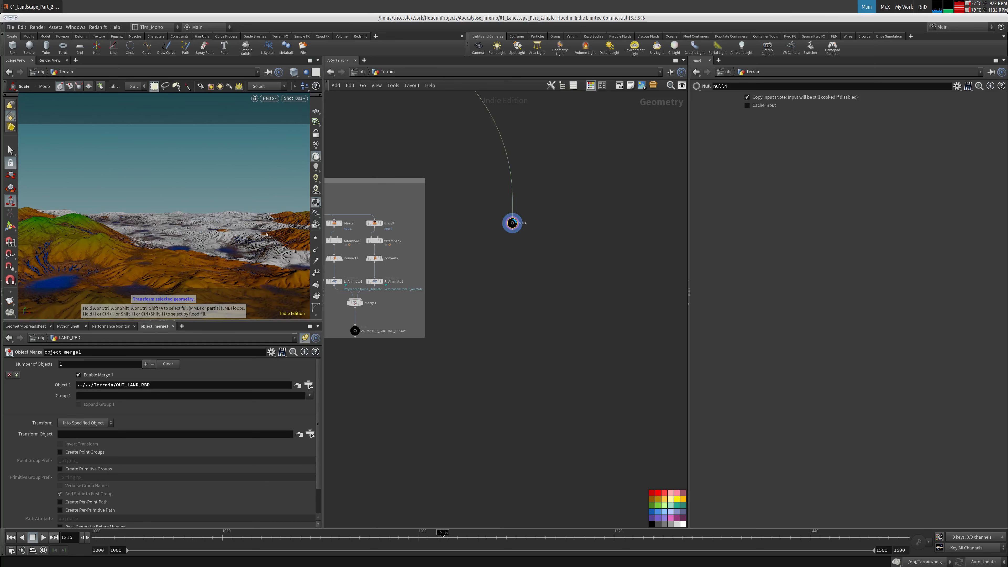
{"action": "left_click_drag", "start_coordinate": [512, 223], "coordinate": [508, 193]}
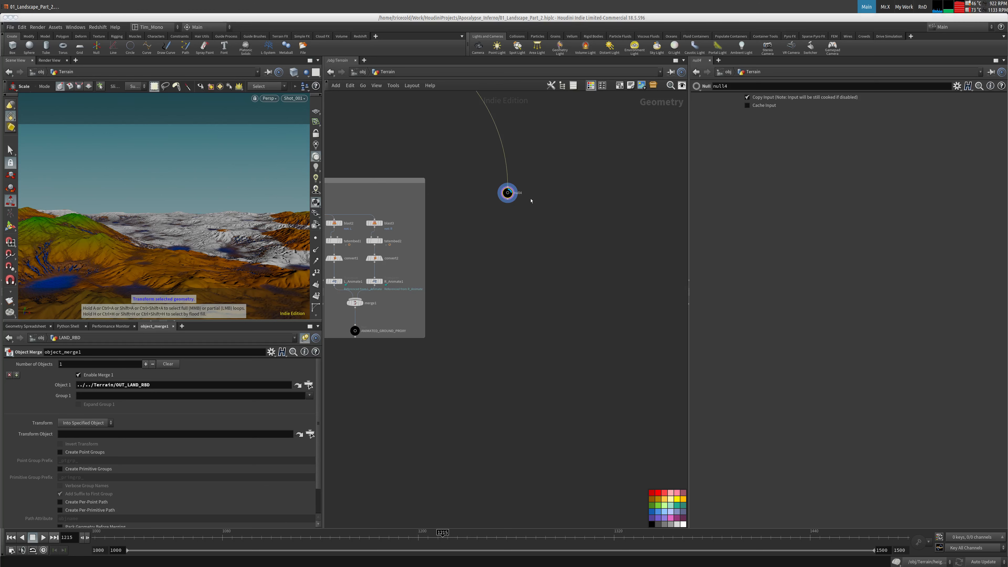
{"action": "middle_click", "coordinate": [509, 193]}
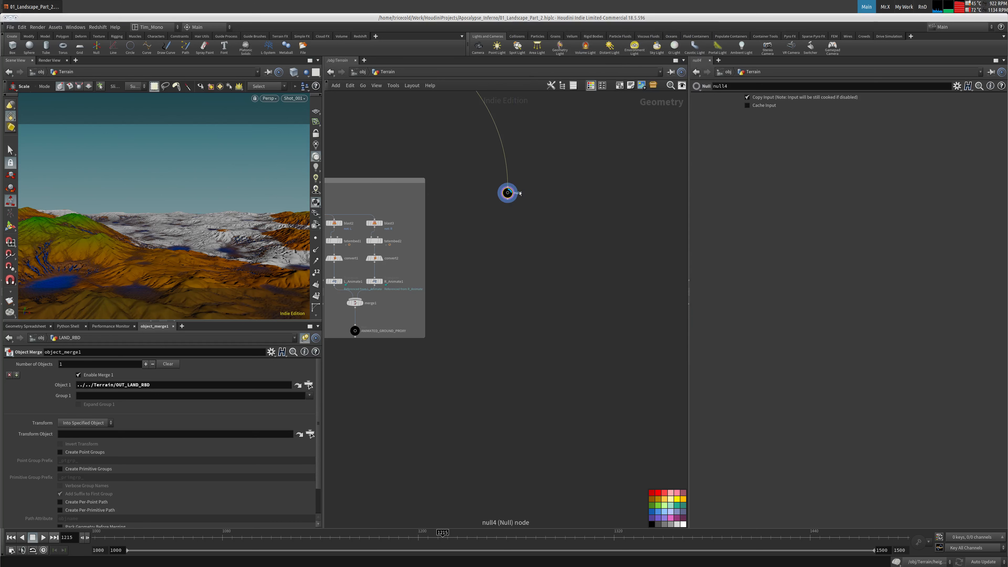
{"action": "key", "text": "Tab"}
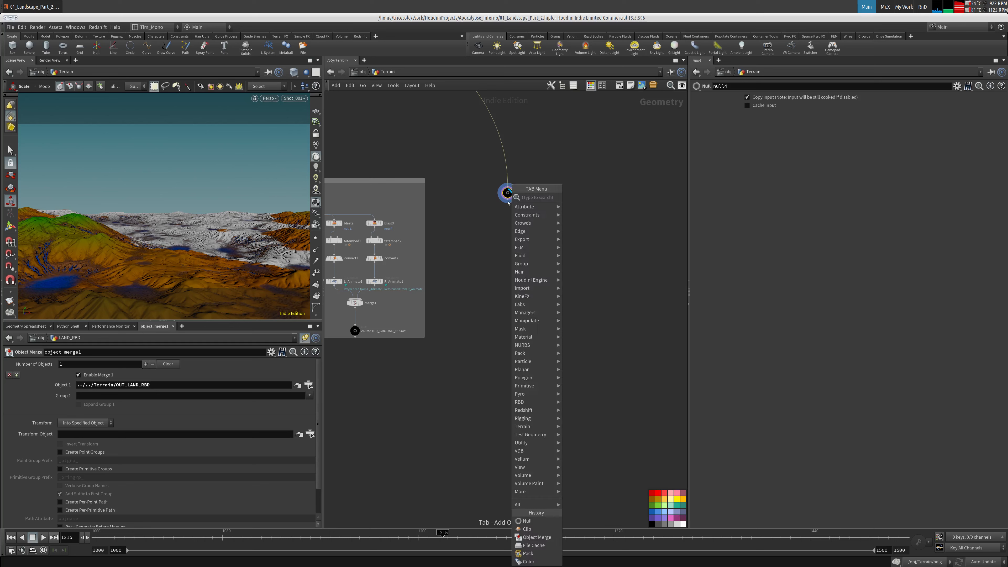
{"action": "type", "text": "h"}
{"action": "type", "text": "fc"}
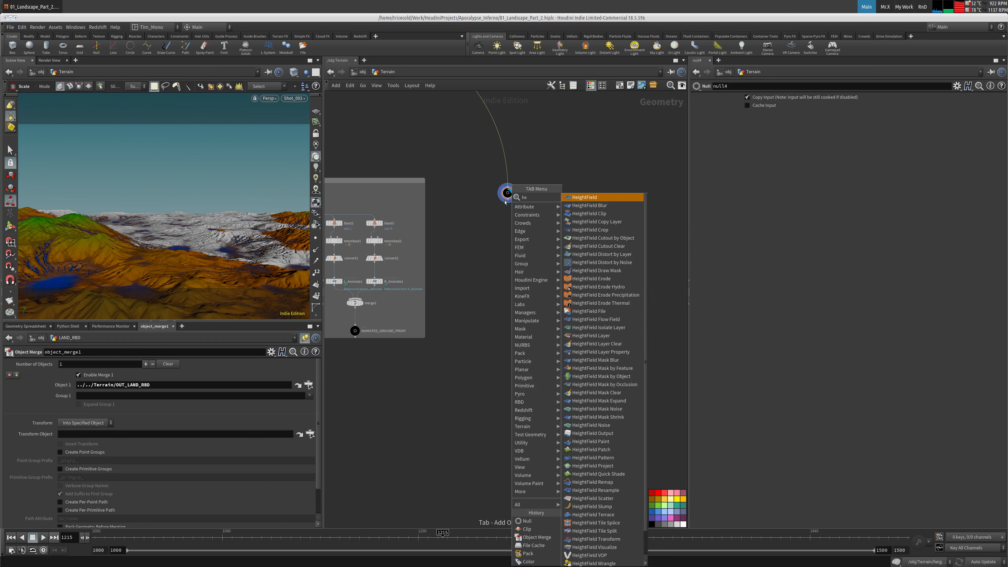
{"action": "key", "text": "Escape"}
Step: Rewire the new null so it takes its input from OUT_TERRAIN_HFTO_GEO
{"action": "middle_click_drag", "start_coordinate": [420, 140], "coordinate": [410, 139]}
{"action": "right_click_drag", "start_coordinate": [410, 139], "coordinate": [409, 151]}
{"action": "middle_click_drag", "start_coordinate": [409, 151], "coordinate": [518, 407]}
{"action": "middle_click_drag", "start_coordinate": [428, 271], "coordinate": [507, 236]}
{"action": "right_click_drag", "start_coordinate": [508, 236], "coordinate": [515, 226]}
{"action": "middle_click_drag", "start_coordinate": [514, 226], "coordinate": [422, 120]}
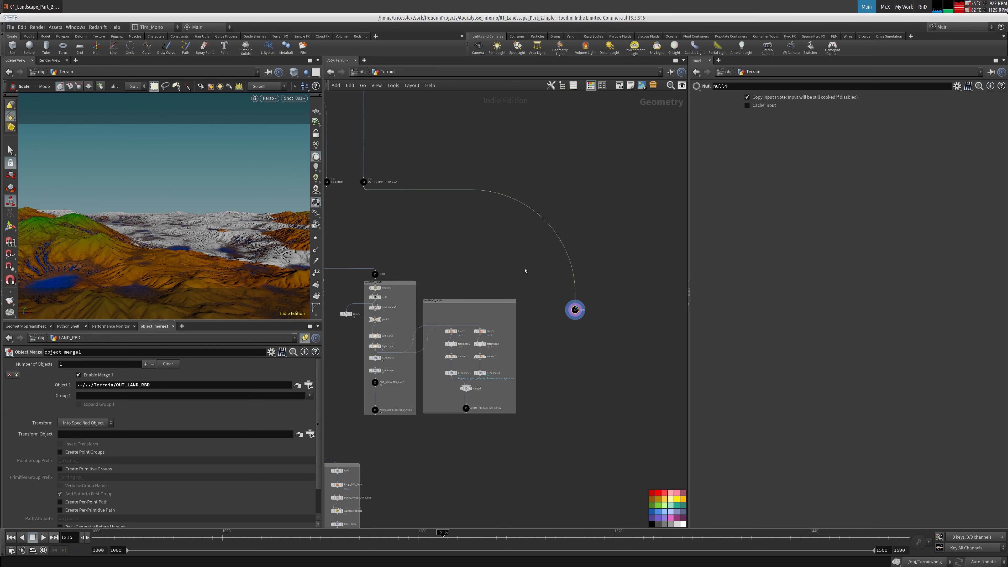
Step: Add a Point VOP node beneath the new null, wired to its output, and display it
{"action": "scroll", "coordinate": [514, 270], "scroll_direction": "down", "scroll_amount": 3}
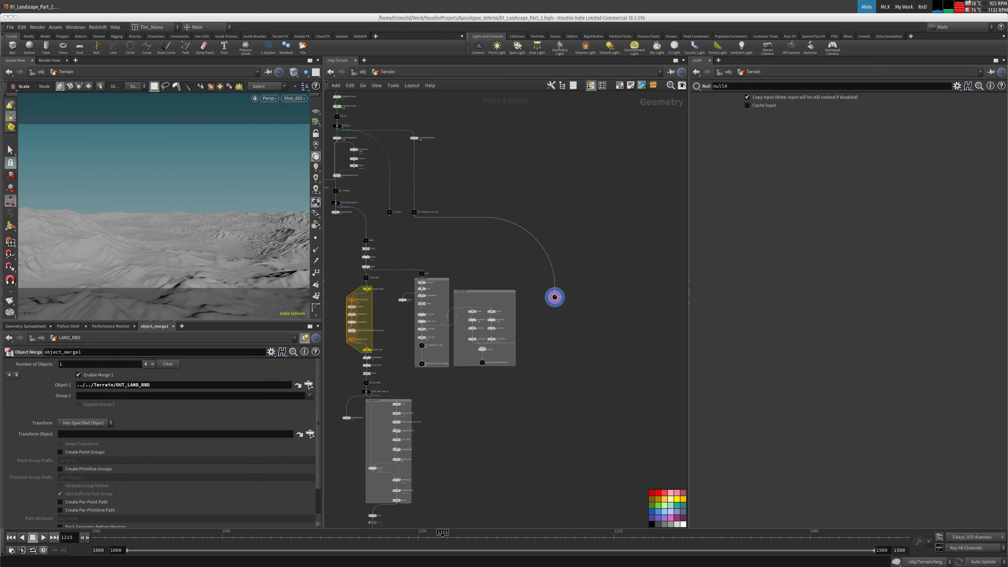
{"action": "scroll", "coordinate": [561, 321], "scroll_direction": "up", "scroll_amount": 5}
{"action": "key", "text": "Tab"}
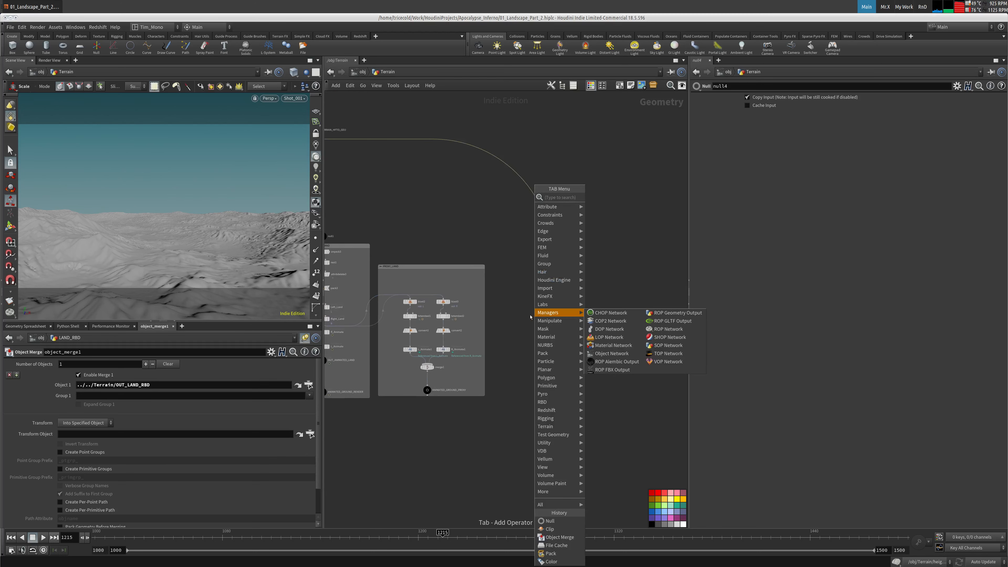
{"action": "type", "text": "vop"}
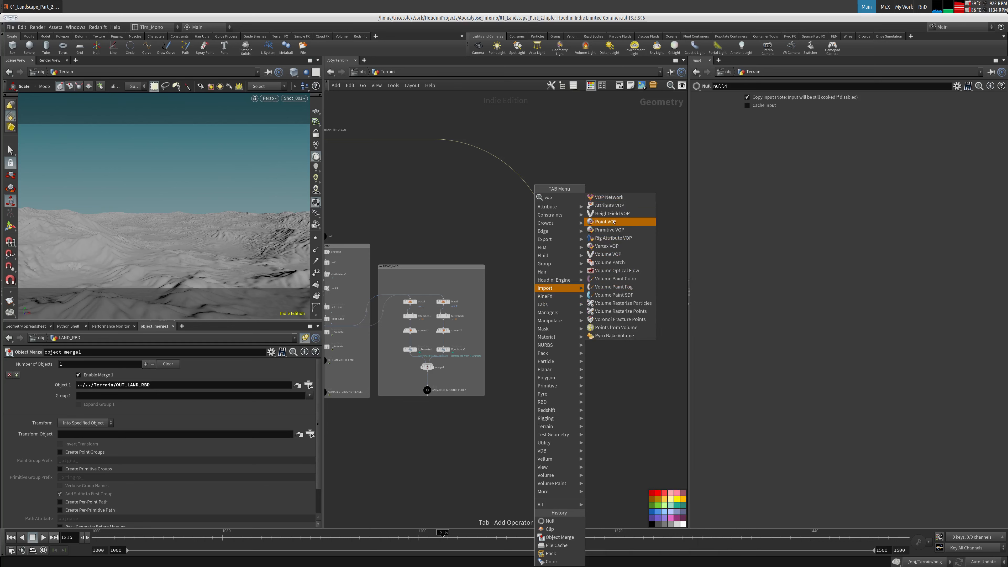
{"action": "left_click", "coordinate": [613, 222]}
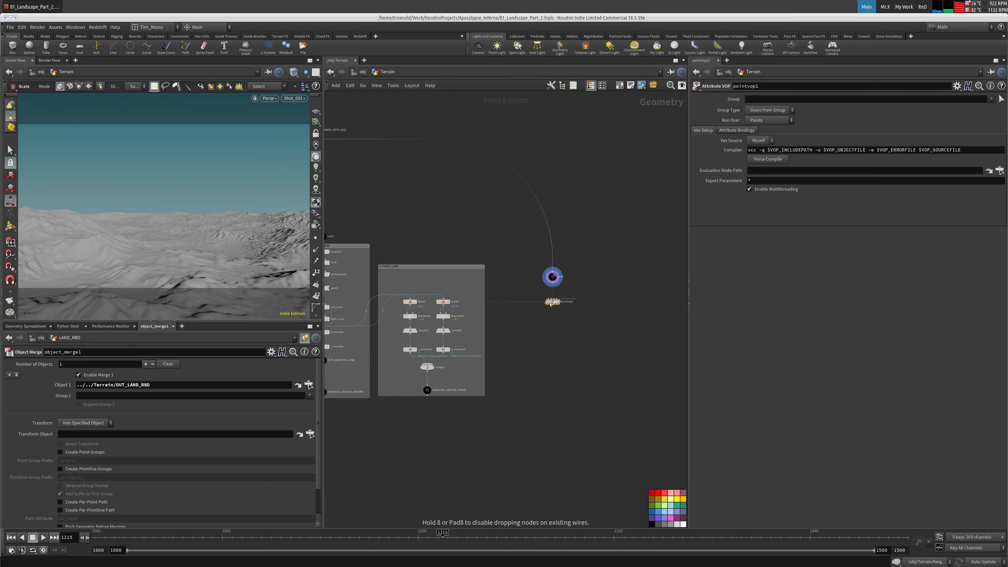
{"action": "left_click", "coordinate": [552, 304]}
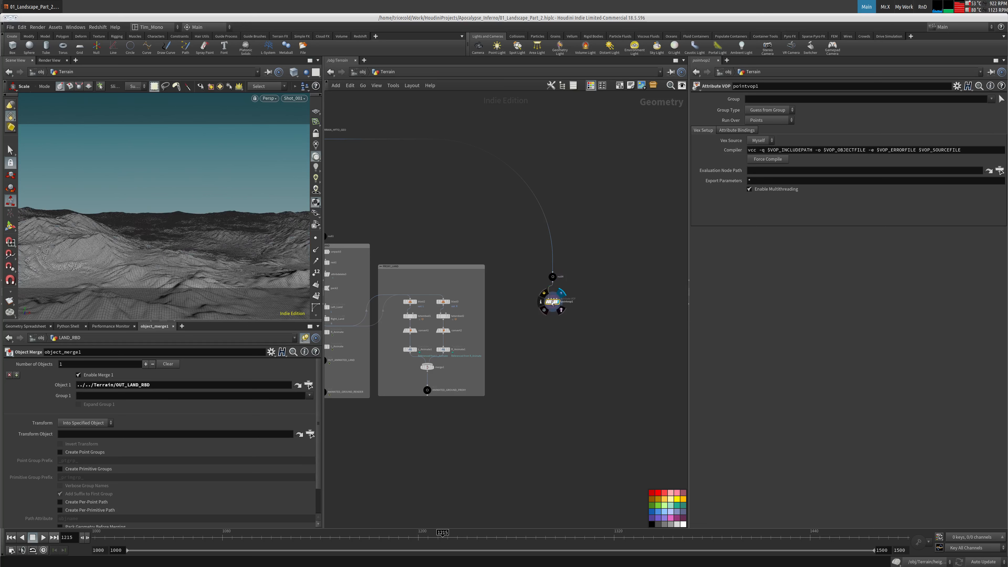
Step: Open the Point VOP's network and place a Turbulent Noise node between the global and output nodes
{"action": "double_click", "coordinate": [552, 303]}
{"action": "key", "text": "Tab"}
{"action": "type", "text": "turb"}
{"action": "left_click", "coordinate": [636, 239]}
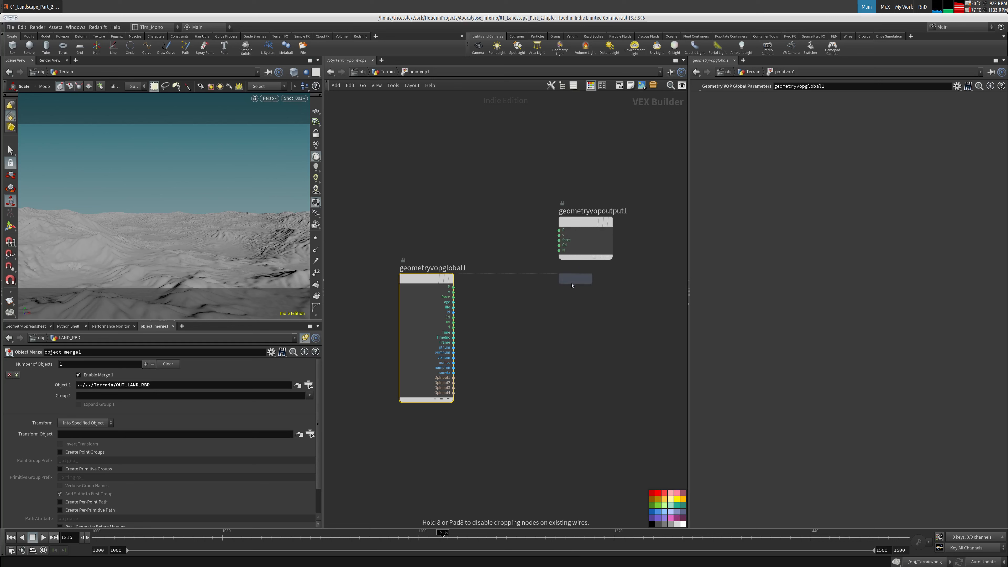
{"action": "left_click", "coordinate": [541, 301]}
Step: Feed global P into the Turbulent Noise position, and set its frequency to 0.01 on all axes and roughness to 0.8994
{"action": "left_click_drag", "start_coordinate": [454, 287], "coordinate": [517, 308]}
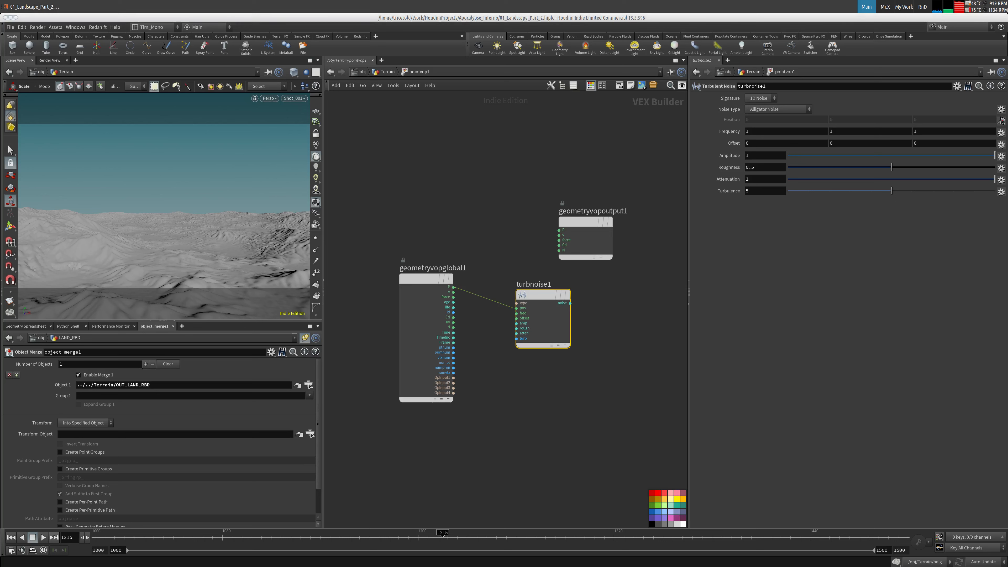
{"action": "middle_click_drag", "start_coordinate": [713, 131], "coordinate": [518, 163]}
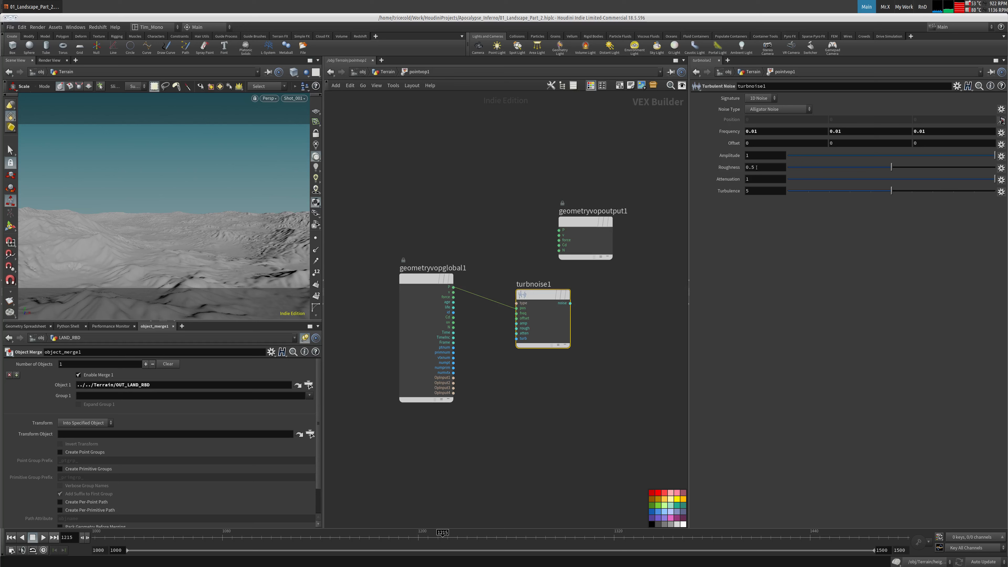
{"action": "middle_click_drag", "start_coordinate": [757, 167], "coordinate": [794, 168]}
Step: Add a Bind node named density beside the Turbulent Noise and connect the noise output to its input
{"action": "key", "text": "Tab"}
{"action": "left_click", "coordinate": [667, 244]}
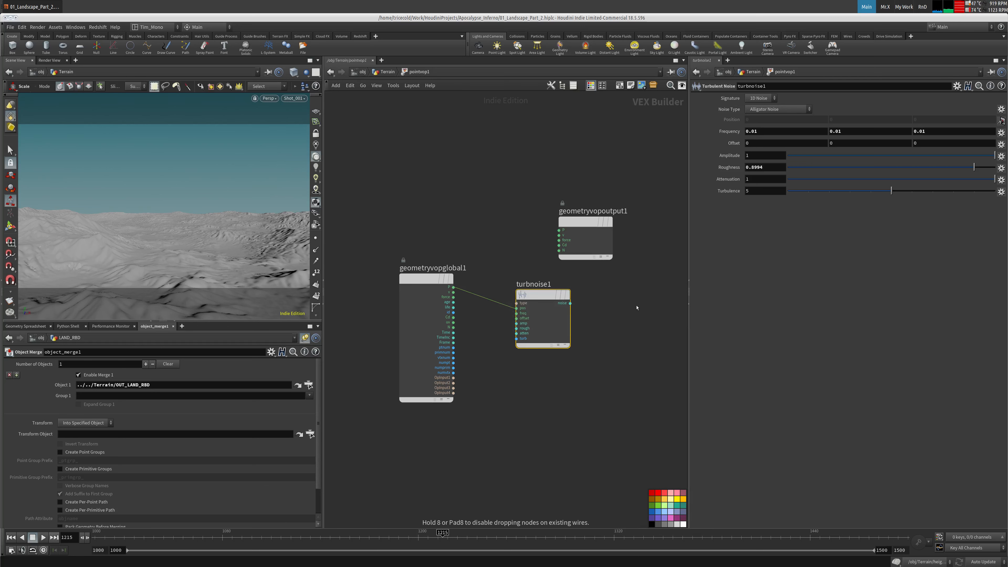
{"action": "left_click", "coordinate": [637, 307]}
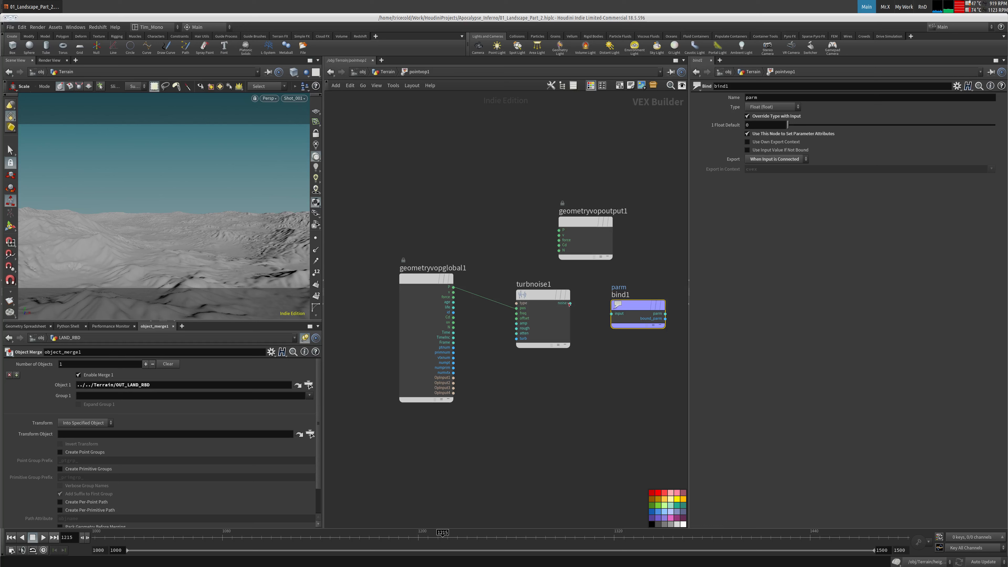
{"action": "left_click", "coordinate": [779, 98]}
{"action": "type", "text": "density"}
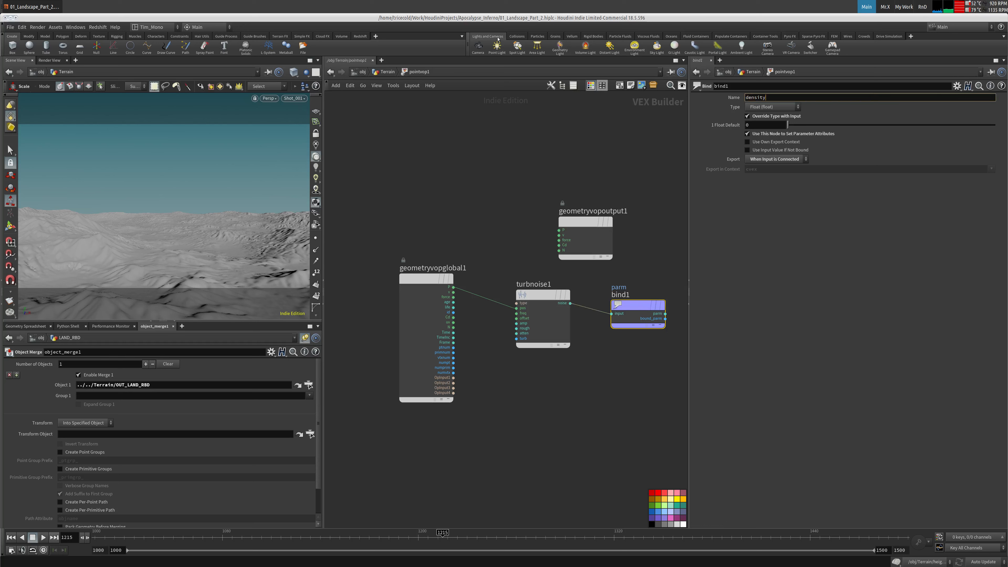
{"action": "key", "text": "Return"}
Step: Wire the noise output to Cd on the geometry output node, and inspect the pattern across the whole terrain
{"action": "left_click", "coordinate": [559, 245]}
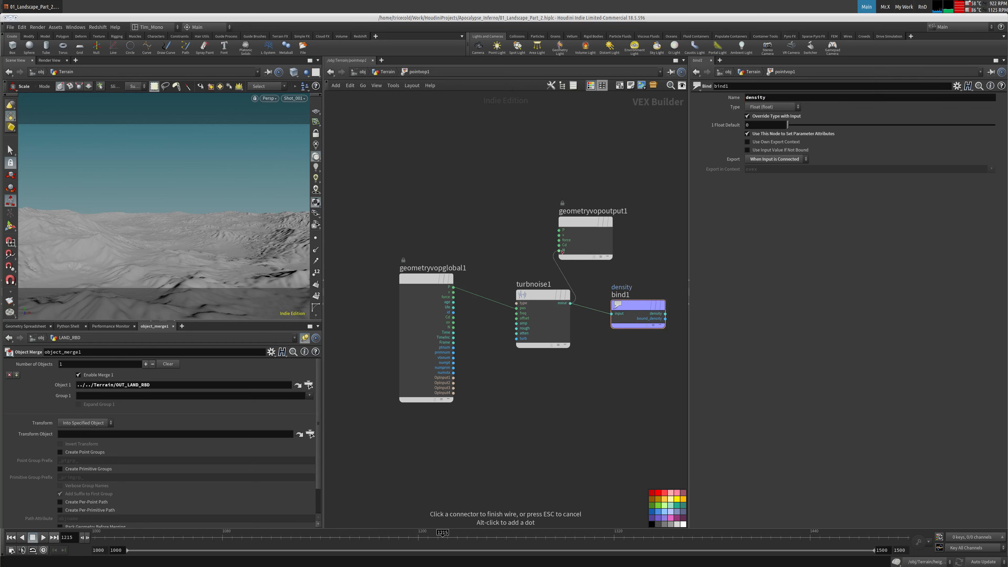
{"action": "left_click", "coordinate": [570, 303]}
{"action": "key", "text": "Escape"}
{"action": "left_click_drag", "start_coordinate": [187, 187], "coordinate": [47, 240]}
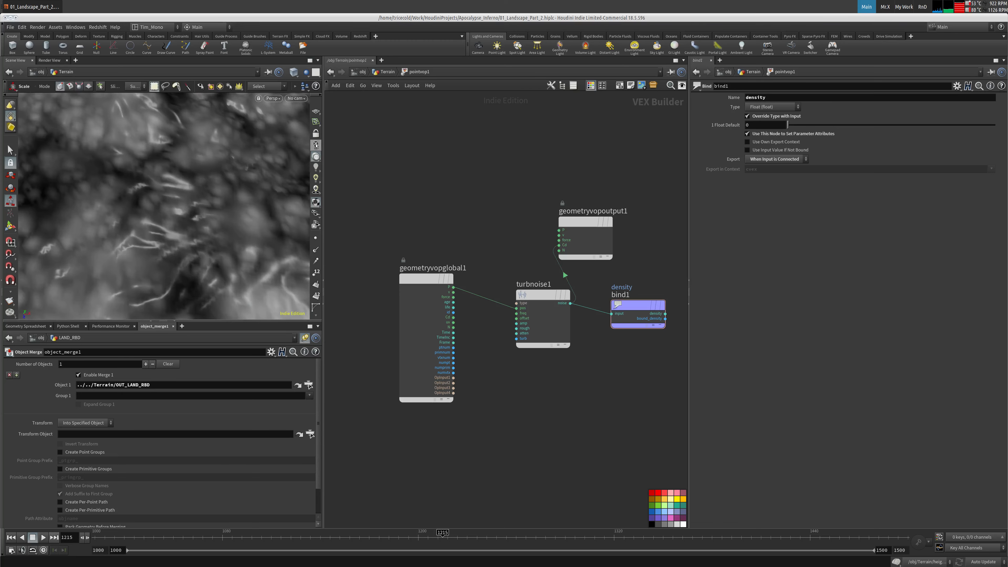
{"action": "middle_click_drag", "start_coordinate": [243, 175], "coordinate": [231, 184]}
{"action": "key", "text": "h"}
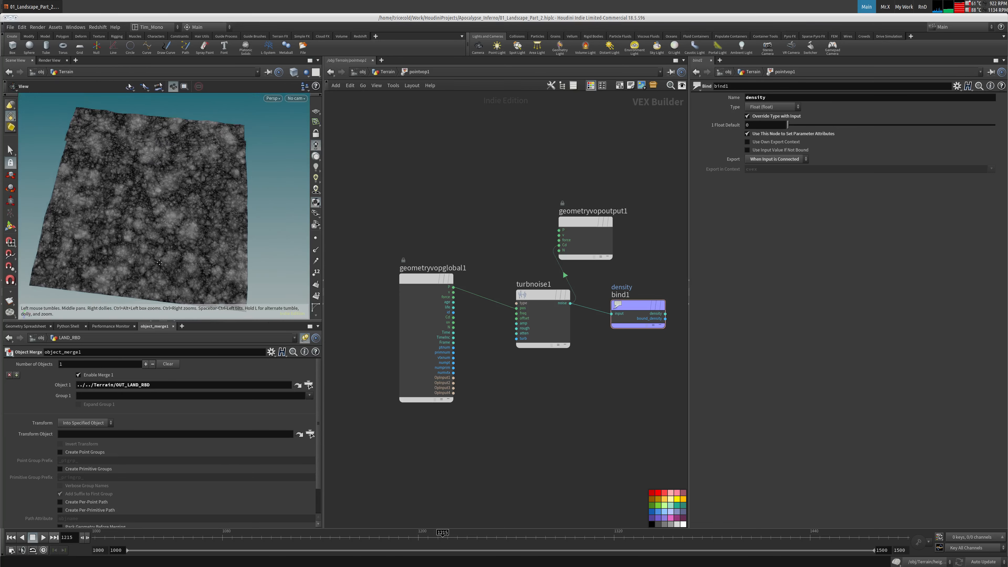
{"action": "key", "text": "e"}
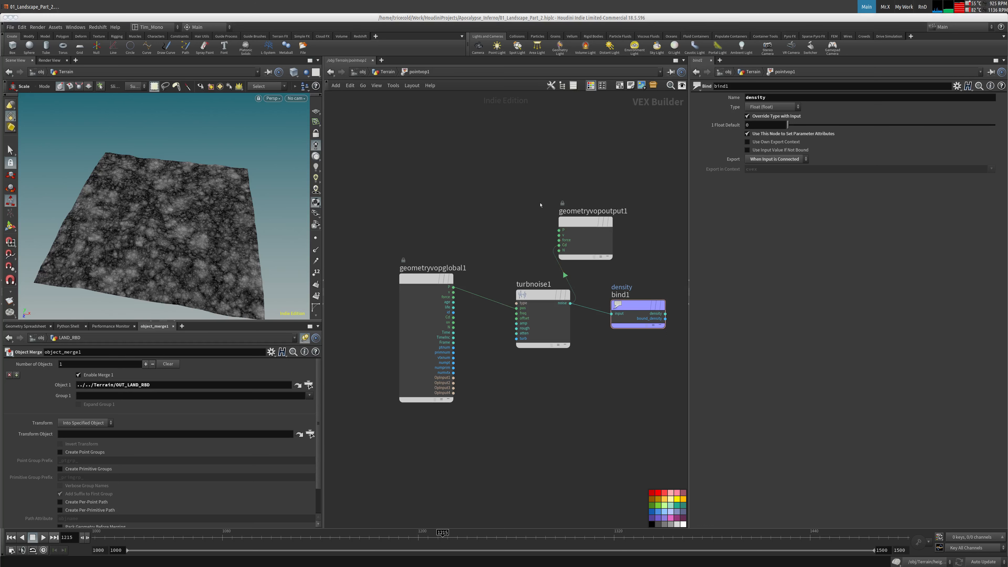
Step: Disconnect the noise from the geometry output node's Cd input
{"action": "right_click", "coordinate": [562, 267]}
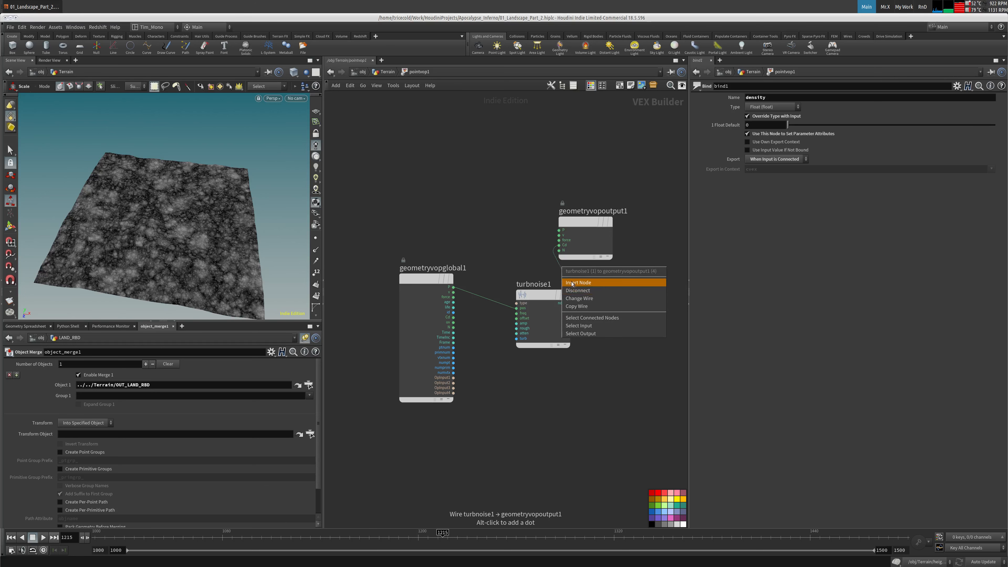
{"action": "left_click", "coordinate": [577, 290]}
Step: Return to the Terrain network and add a Scatter node beneath the Point VOP, wired to its output and displayed
{"action": "left_click", "coordinate": [385, 72]}
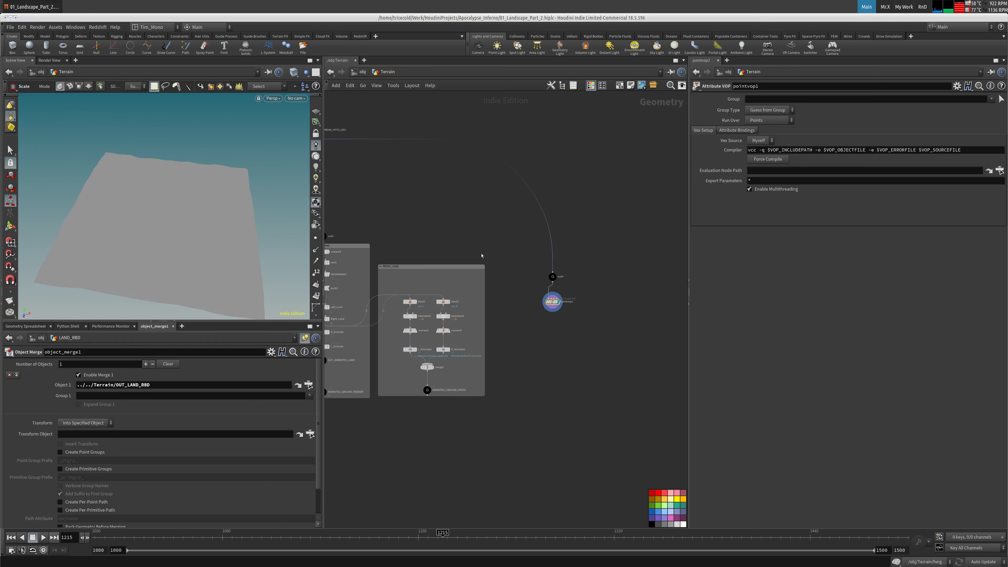
{"action": "key", "text": "Tab"}
{"action": "type", "text": "scat"}
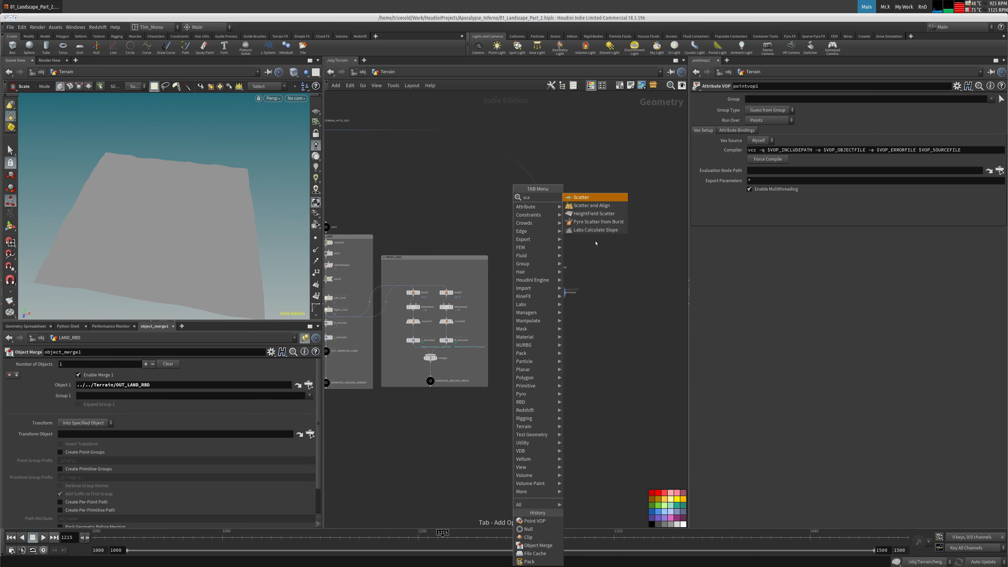
{"action": "key", "text": "Return"}
{"action": "left_click", "coordinate": [556, 311]}
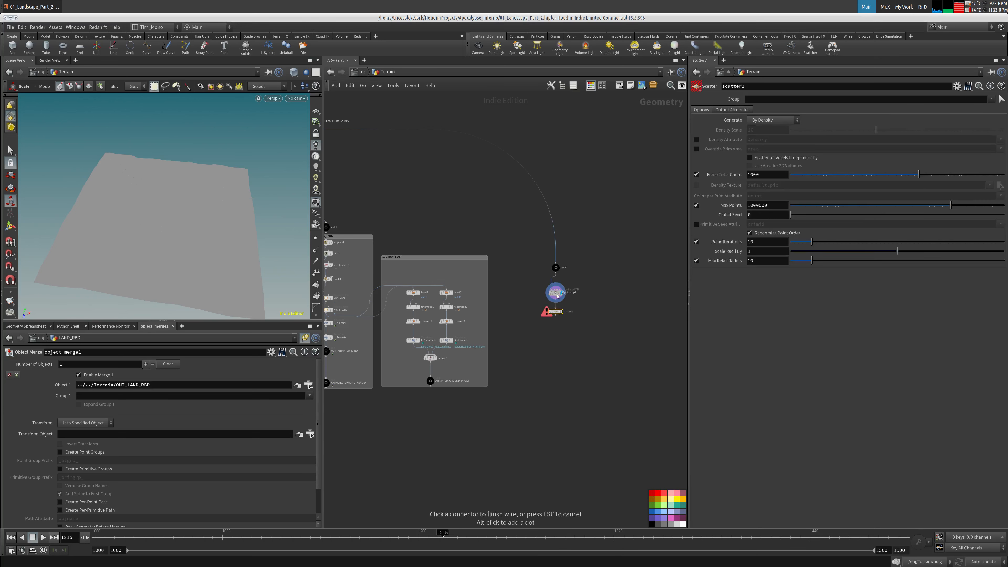
{"action": "left_click", "coordinate": [562, 311]}
Step: Add a Scatter and Align node beside the Point VOP in the Terrain network
{"action": "middle_click_drag", "start_coordinate": [597, 287], "coordinate": [569, 289]}
{"action": "scroll", "coordinate": [569, 289], "scroll_direction": "up", "scroll_amount": 4}
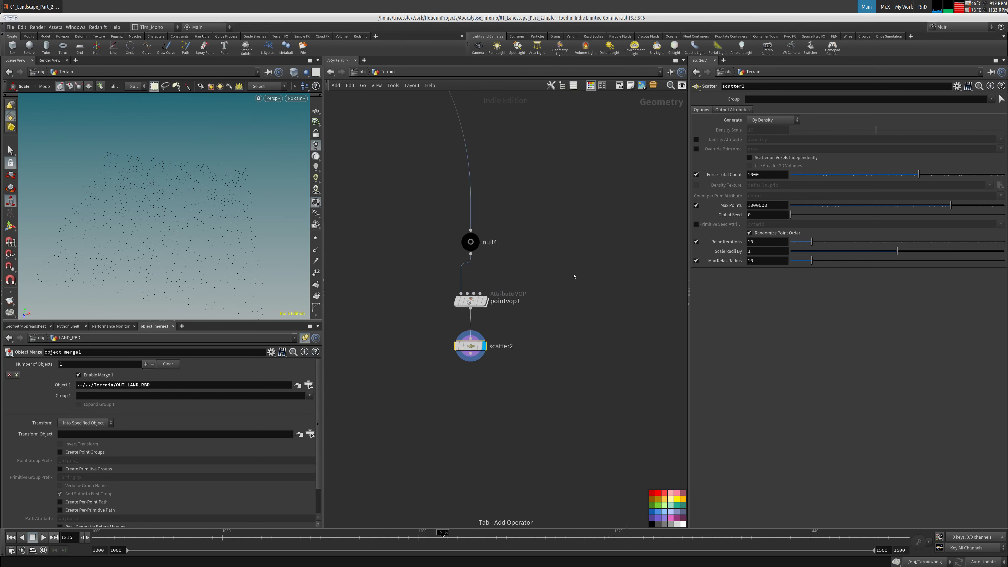
{"action": "key", "text": "Tab"}
{"action": "type", "text": "scat"}
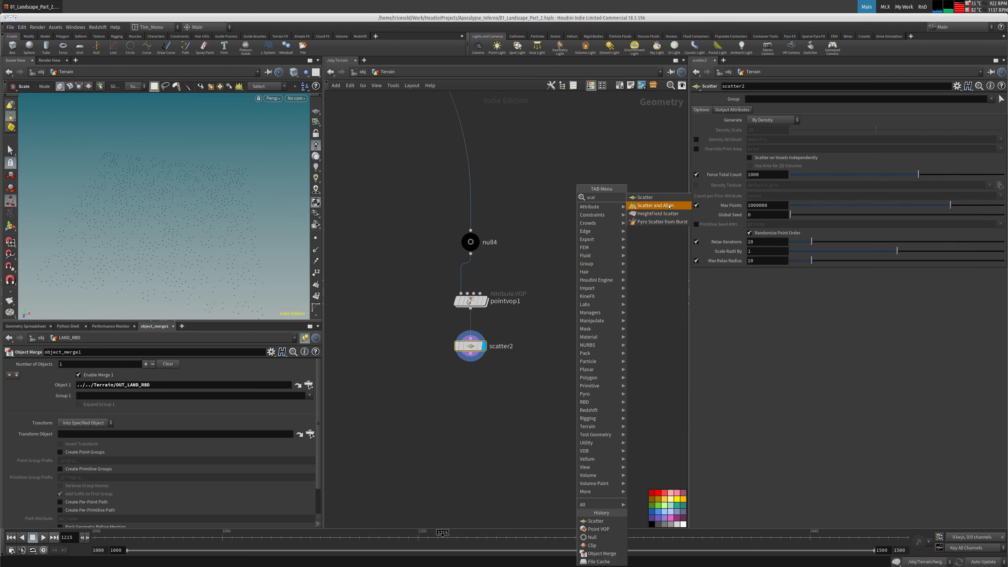
{"action": "left_click", "coordinate": [655, 206]}
{"action": "left_click", "coordinate": [572, 261]}
{"action": "scroll", "coordinate": [565, 278], "scroll_direction": "up", "scroll_amount": 2}
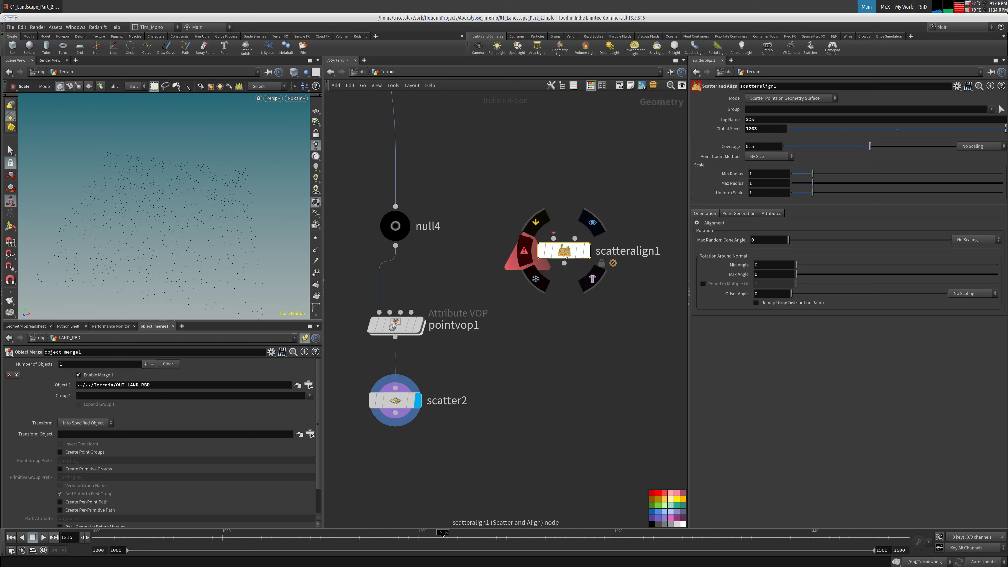
{"action": "left_click_drag", "start_coordinate": [561, 253], "coordinate": [542, 286]}
{"action": "middle_click", "coordinate": [541, 286]}
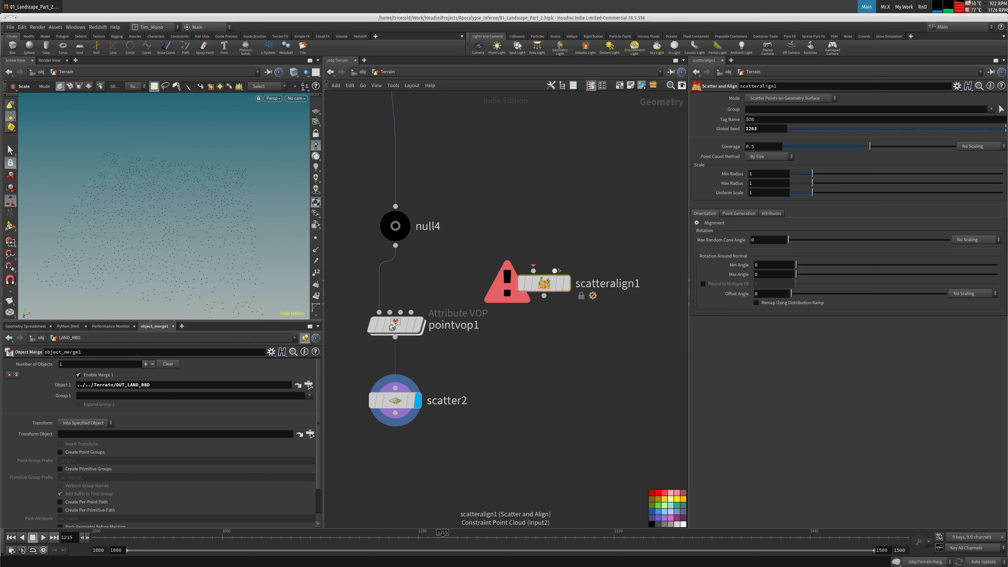
{"action": "left_click_drag", "start_coordinate": [549, 283], "coordinate": [552, 299]}
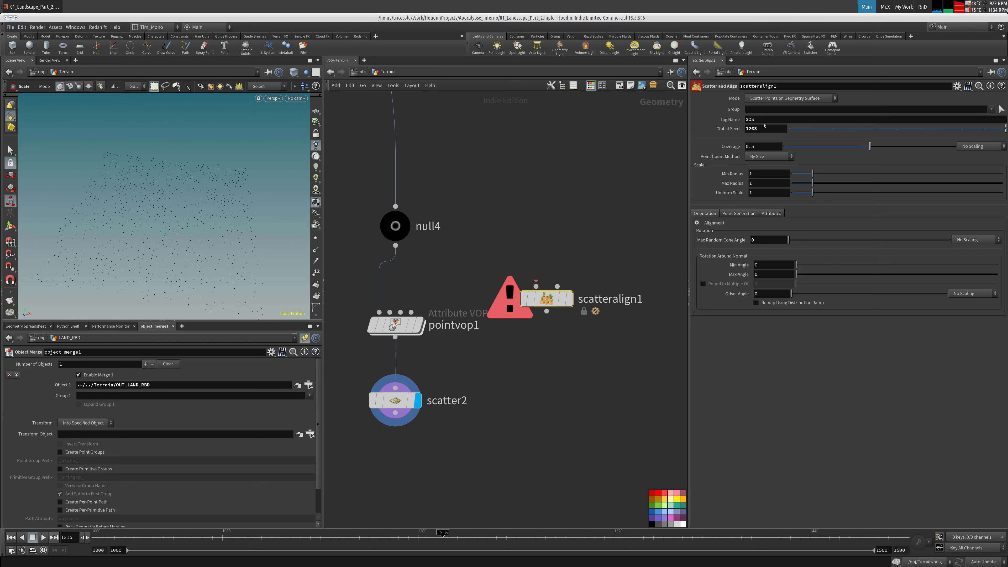
Step: Examine the Scatter and Align node's mode options and internal network, return to the Terrain network and delete the node
{"action": "left_click", "coordinate": [772, 99]}
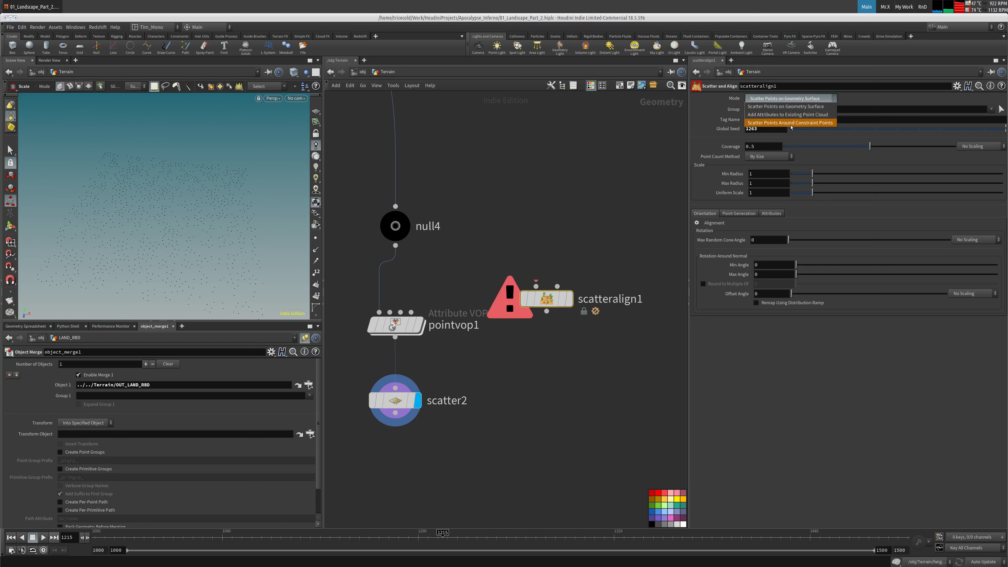
{"action": "left_click", "coordinate": [600, 178]}
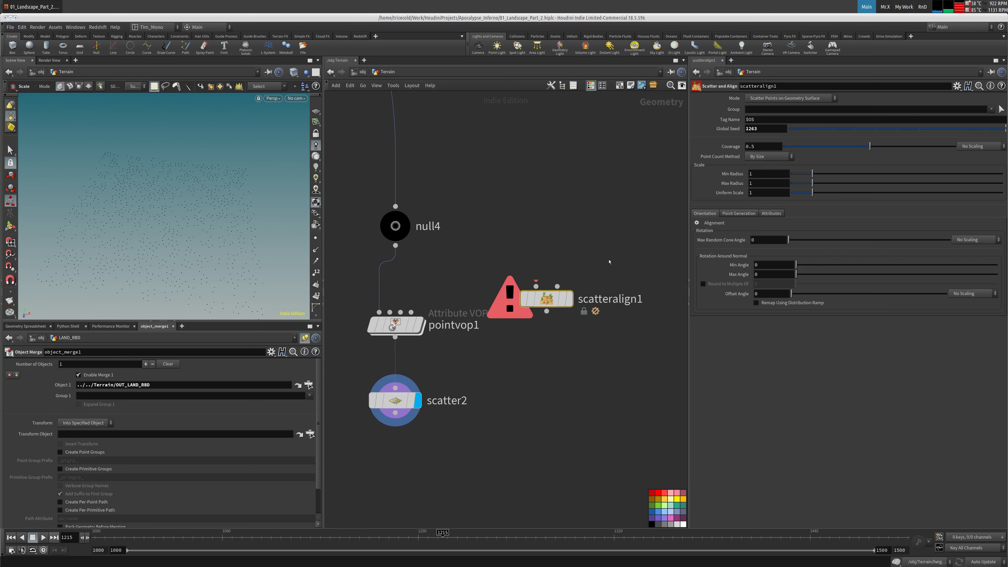
{"action": "double_click", "coordinate": [543, 297]}
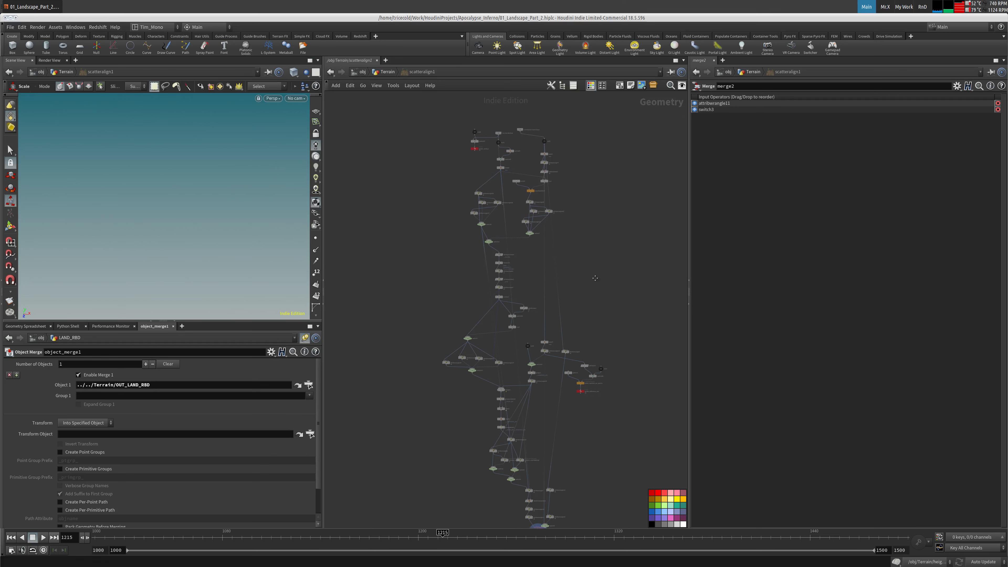
{"action": "scroll", "coordinate": [544, 284], "scroll_direction": "up", "scroll_amount": 8}
{"action": "scroll", "coordinate": [546, 268], "scroll_direction": "down", "scroll_amount": 10}
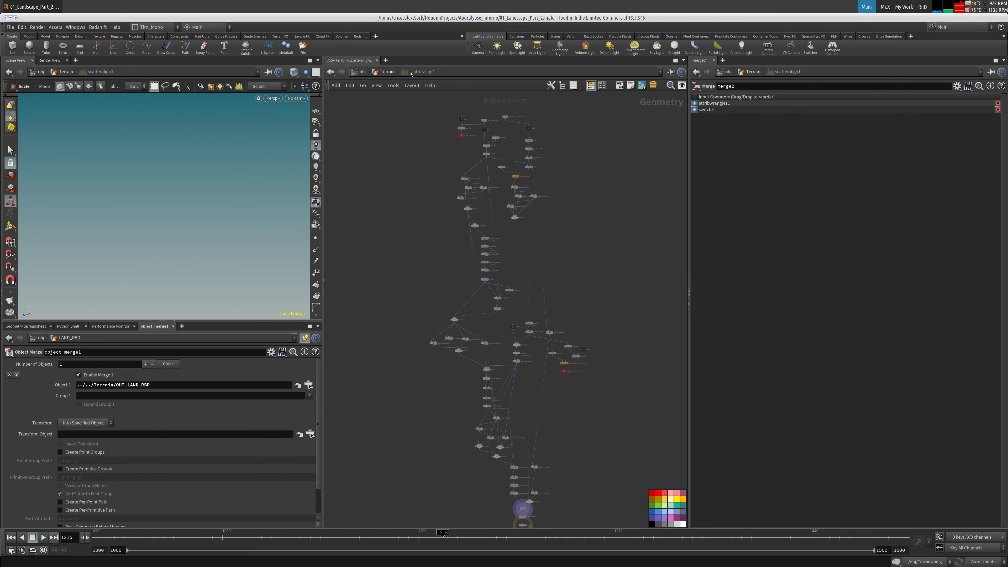
{"action": "key", "text": "u"}
{"action": "key", "text": "Delete"}
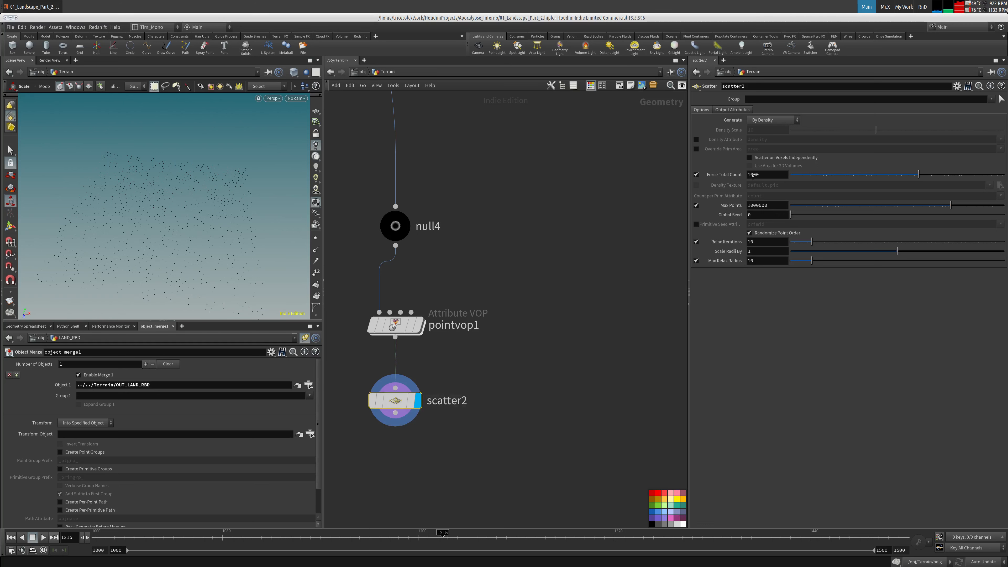
Step: On the Scatter node, set Force Total Count to 10000, Relax Iterations to 1, Scale Radii By to 20 and Max Relax Radius to 19
{"action": "type", "text": "0"}
{"action": "key", "text": "Tab"}
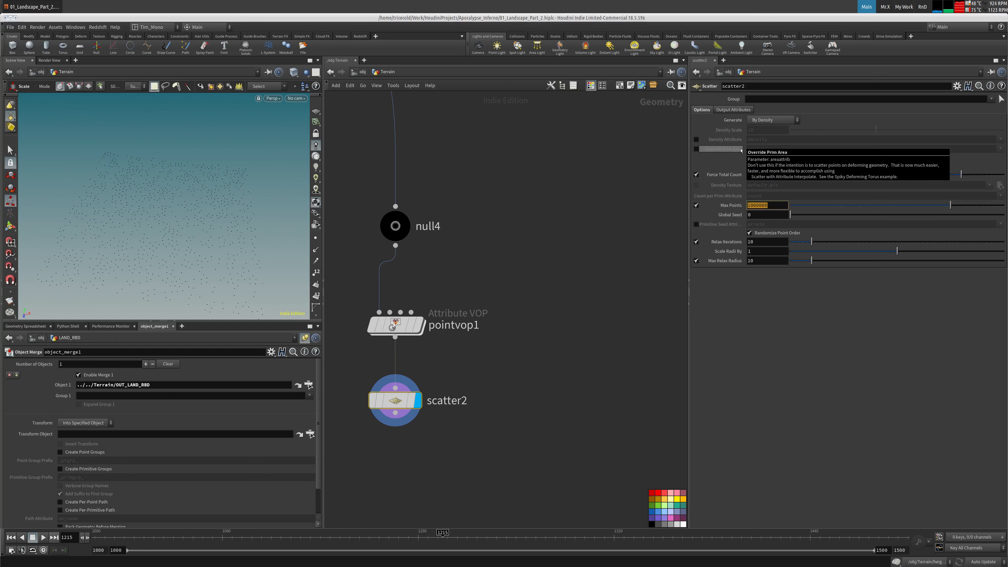
{"action": "left_click", "coordinate": [774, 243]}
{"action": "key", "text": "BackSpace"}
{"action": "key", "text": "Tab"}
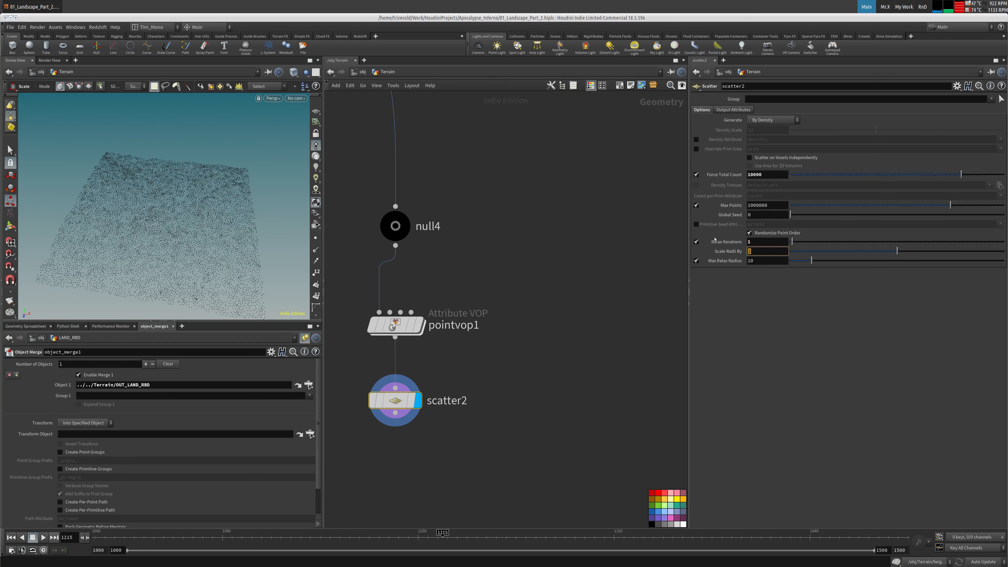
{"action": "type", "text": "20"}
{"action": "key", "text": "Tab"}
{"action": "type", "text": "19"}
{"action": "key", "text": "Tab"}
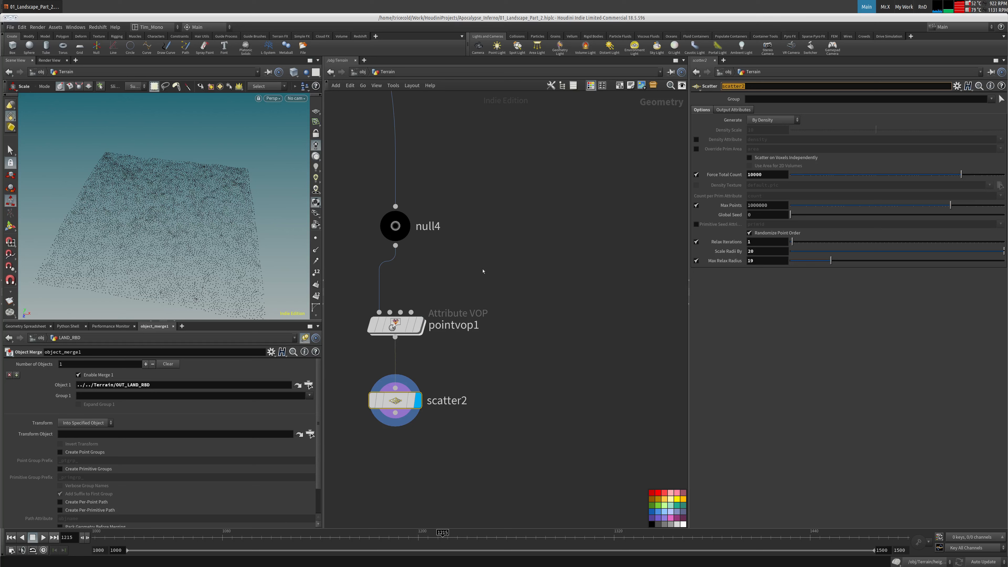
Step: Enable the density attribute on the Scatter node and compare the point distribution with point relaxation off and on, leaving it on
{"action": "left_click", "coordinate": [697, 139]}
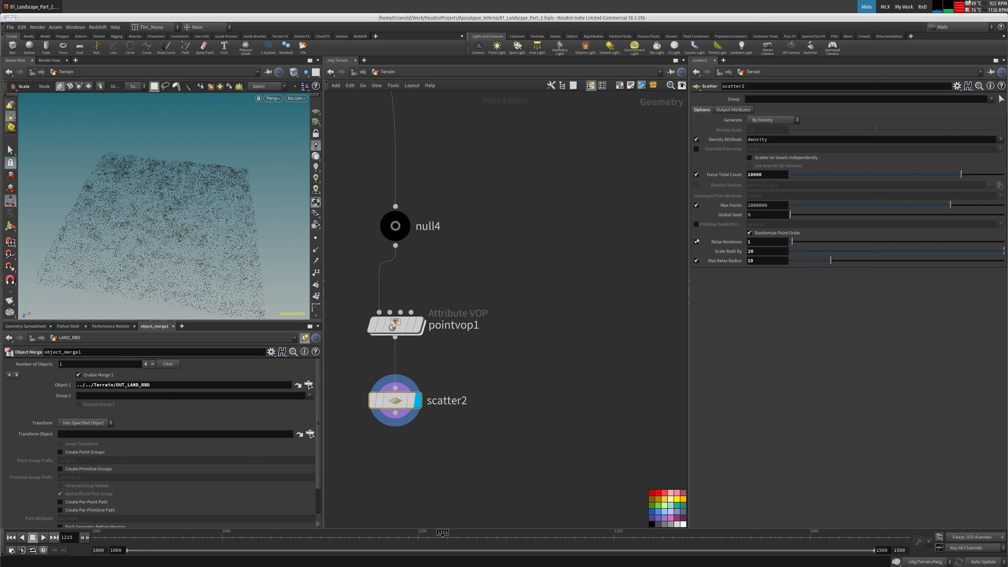
{"action": "left_click", "coordinate": [696, 242]}
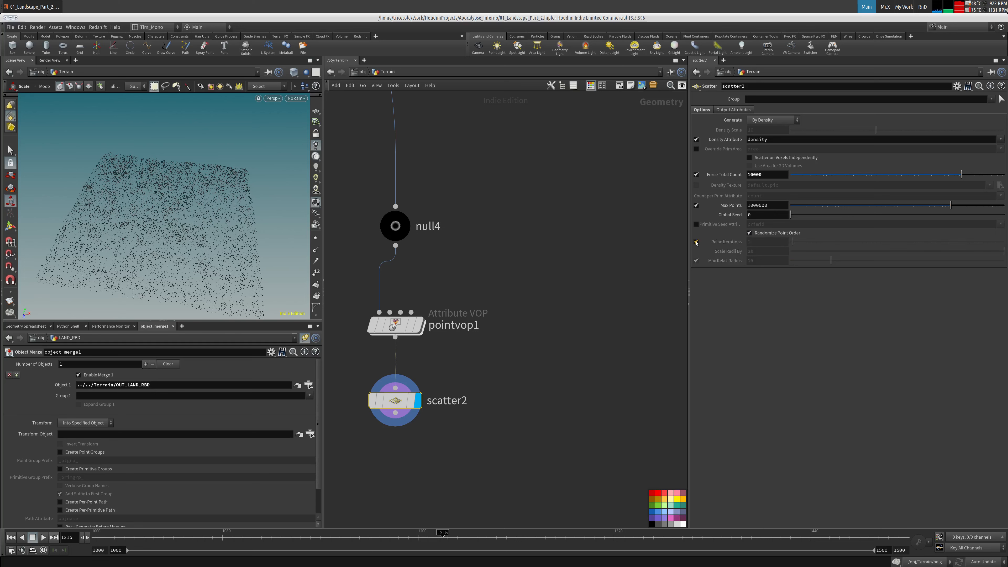
{"action": "key", "text": "space"}
{"action": "middle_click_drag", "start_coordinate": [155, 243], "coordinate": [154, 214]}
{"action": "scroll", "coordinate": [154, 213], "scroll_direction": "up", "scroll_amount": 5}
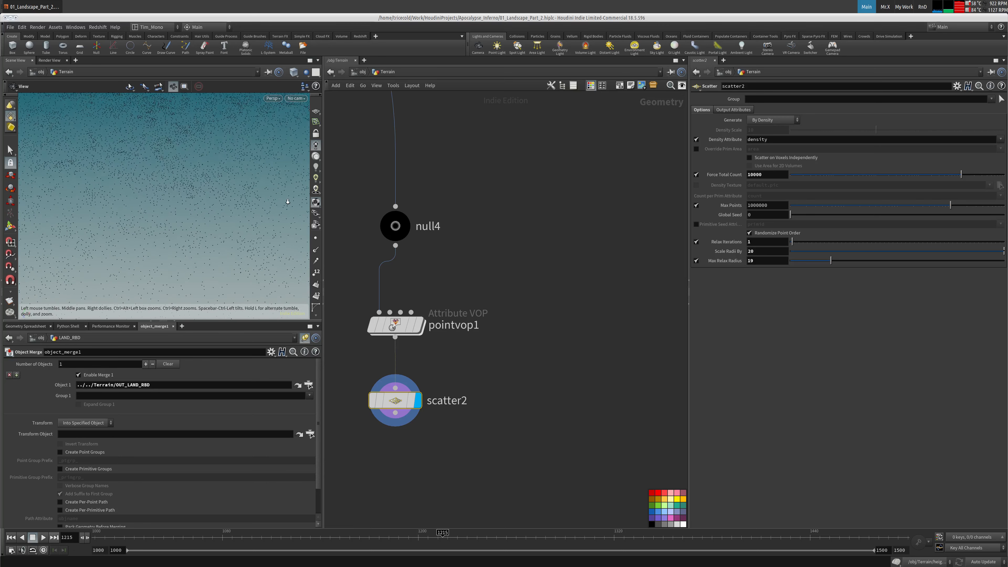
{"action": "left_click", "coordinate": [698, 243]}
{"action": "left_click", "coordinate": [695, 243]}
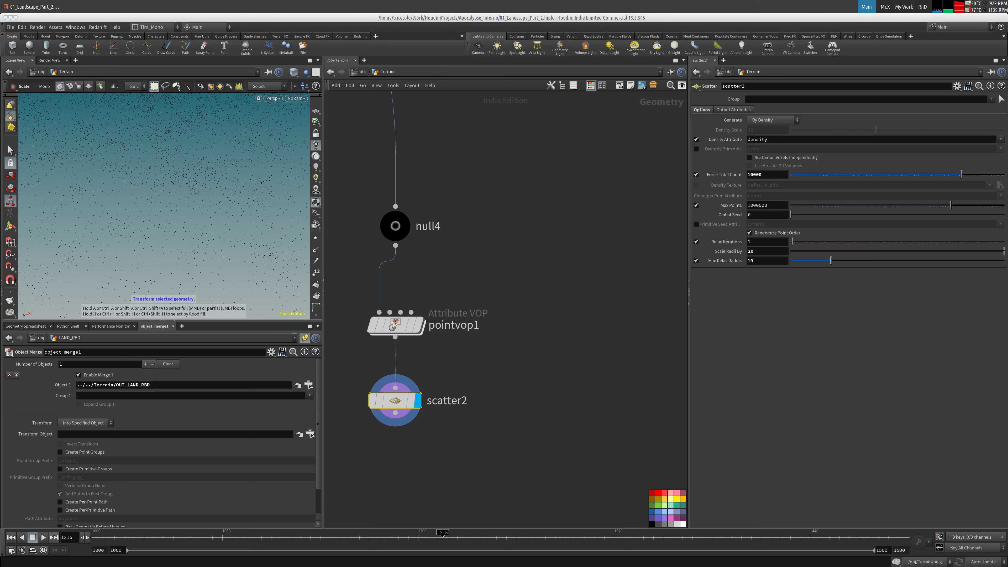
Step: Add a displayed Group node beneath the Scatter node and name its group trees
{"action": "key", "text": "Tab"}
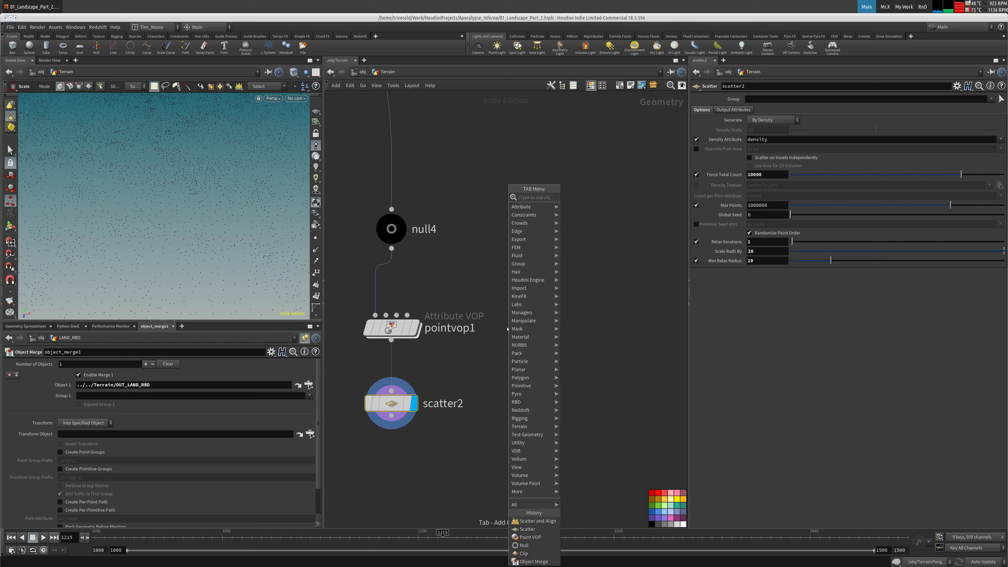
{"action": "type", "text": "gr"}
{"action": "left_click", "coordinate": [571, 210]}
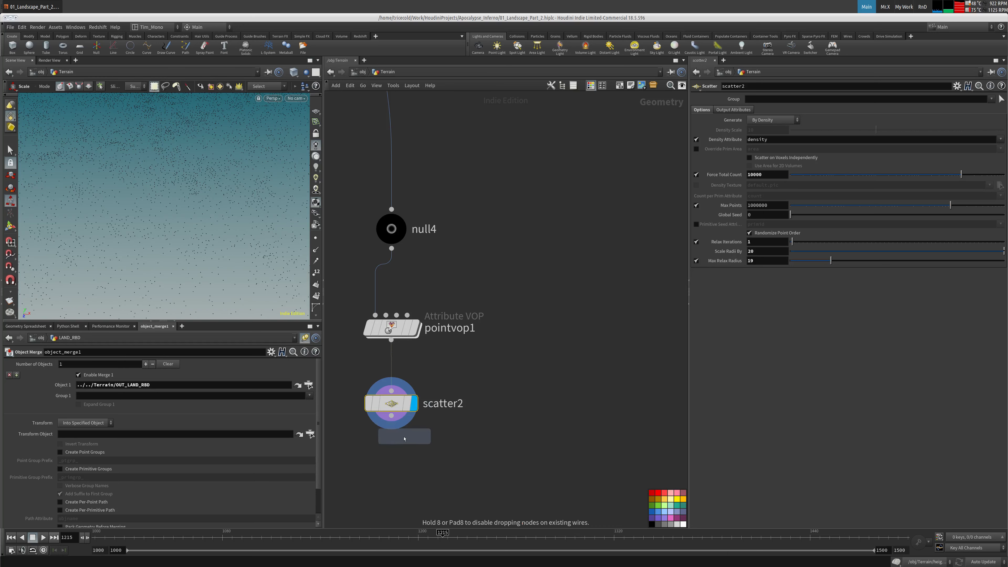
{"action": "left_click", "coordinate": [404, 438]}
{"action": "left_click", "coordinate": [415, 449]}
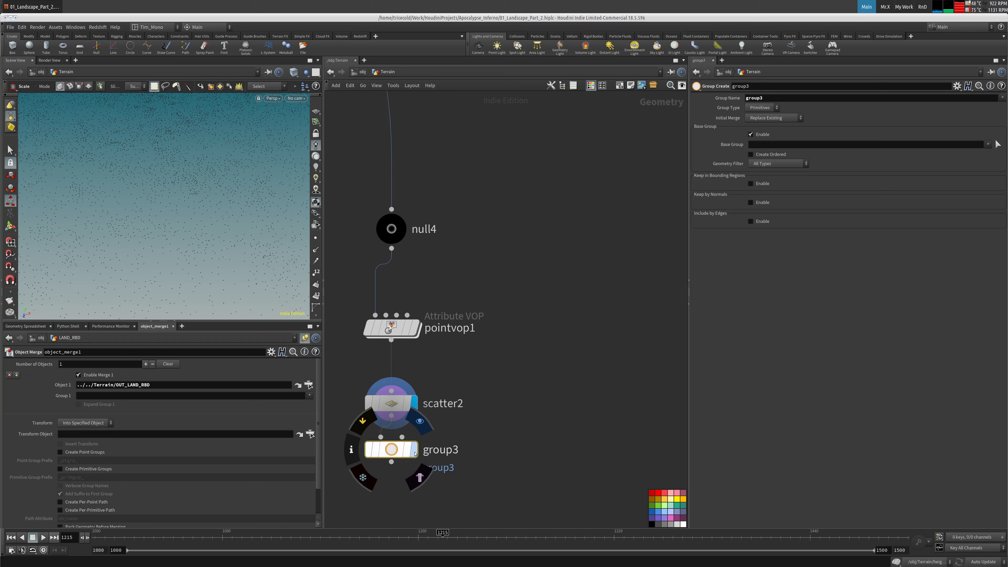
{"action": "double_click", "coordinate": [754, 98]}
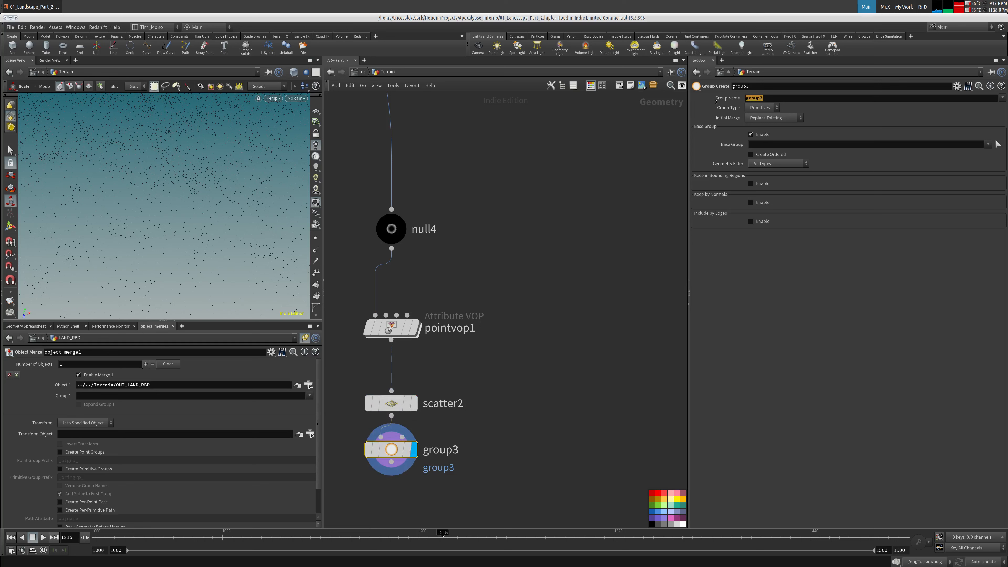
{"action": "type", "text": "trees"}
{"action": "key", "text": "Return"}
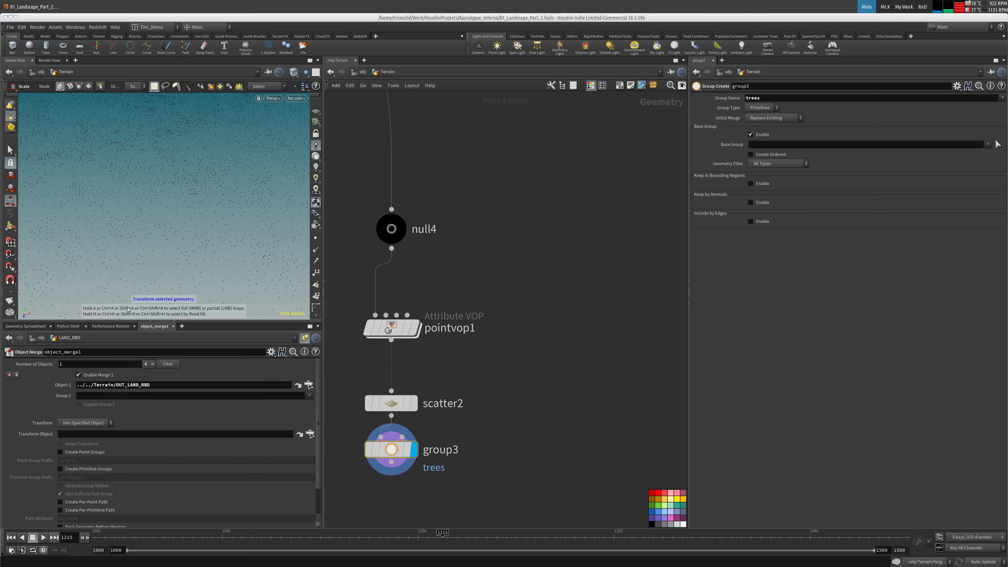
Step: Add an Attribute Randomize node beneath the trees group node, wired to its output
{"action": "scroll", "coordinate": [487, 326], "scroll_direction": "down", "scroll_amount": 4}
{"action": "key", "text": "Tab"}
{"action": "type", "text": "att"}
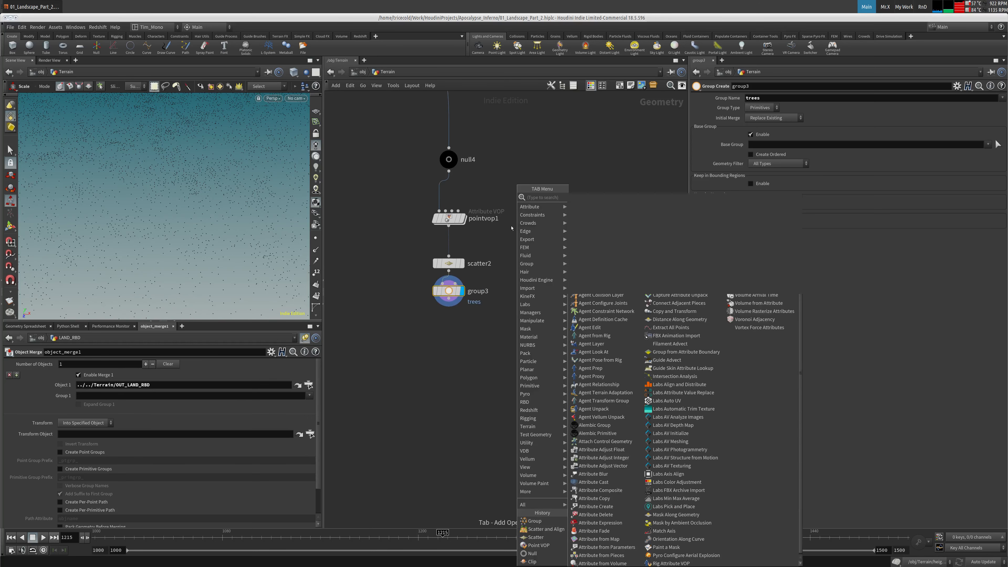
{"action": "type", "text": "r r"}
{"action": "left_click", "coordinate": [592, 197]}
{"action": "left_click", "coordinate": [448, 328]}
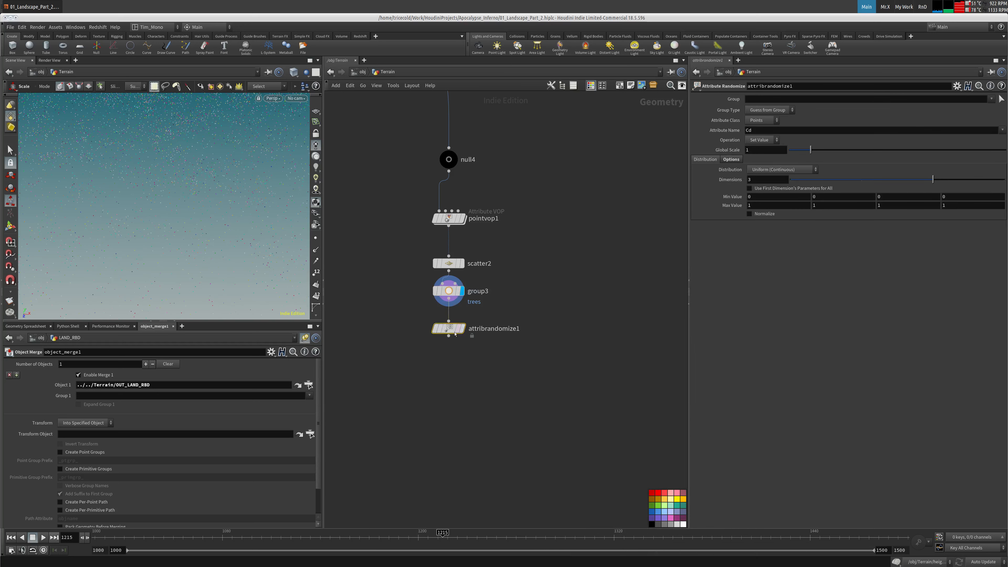
Step: Make the Attribute Randomize node affect pscale with a Global Scale of 2
{"action": "double_click", "coordinate": [781, 131]}
{"action": "type", "text": "pscale"}
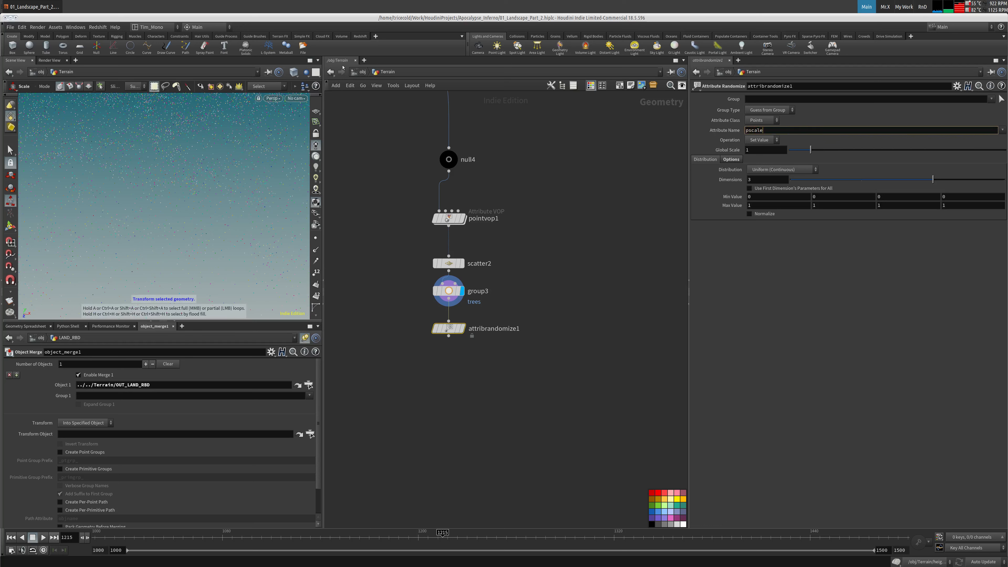
{"action": "key", "text": "Tab"}
{"action": "type", "text": "2"}
{"action": "key", "text": "Return"}
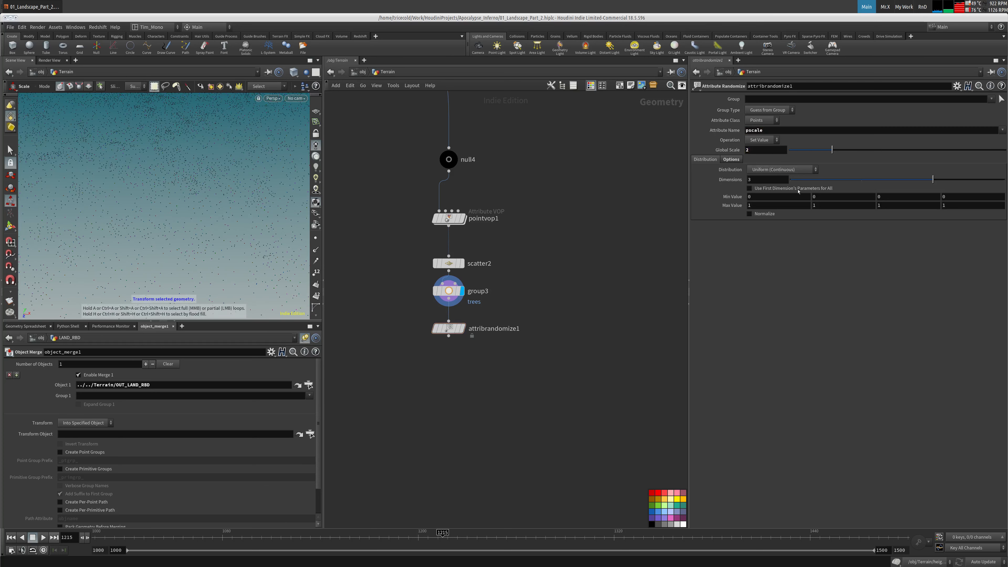
Step: Set the pscale randomization to 1 dimension with a minimum value of .7 and a maximum value of 1.5
{"action": "type", "text": "1"}
{"action": "key", "text": "Tab"}
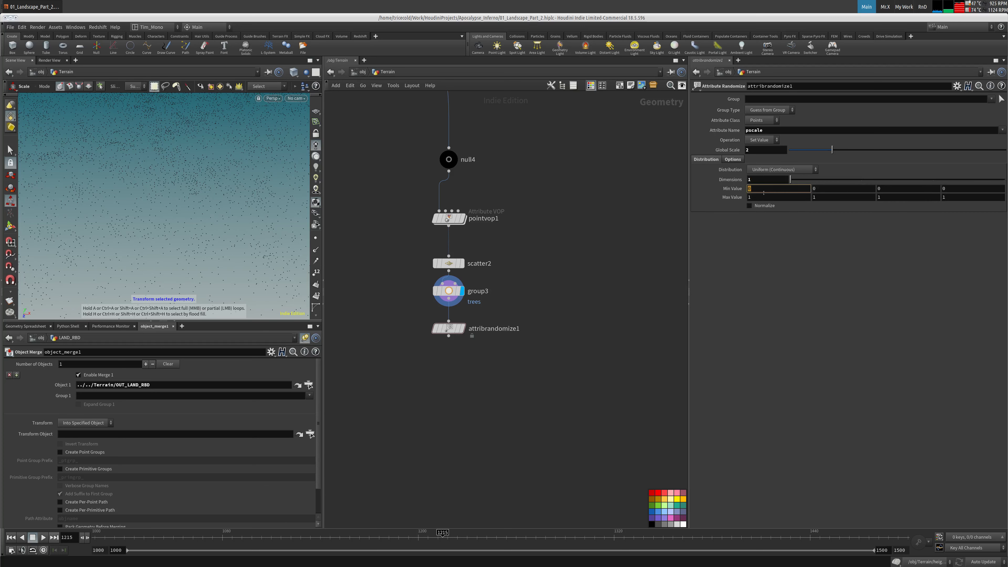
{"action": "type", "text": "."}
{"action": "key", "text": "Tab"}
{"action": "key", "text": "Tab"}
{"action": "key", "text": "Tab"}
{"action": "key", "text": "Tab"}
{"action": "type", "text": "1.5"}
{"action": "key", "text": "Return"}
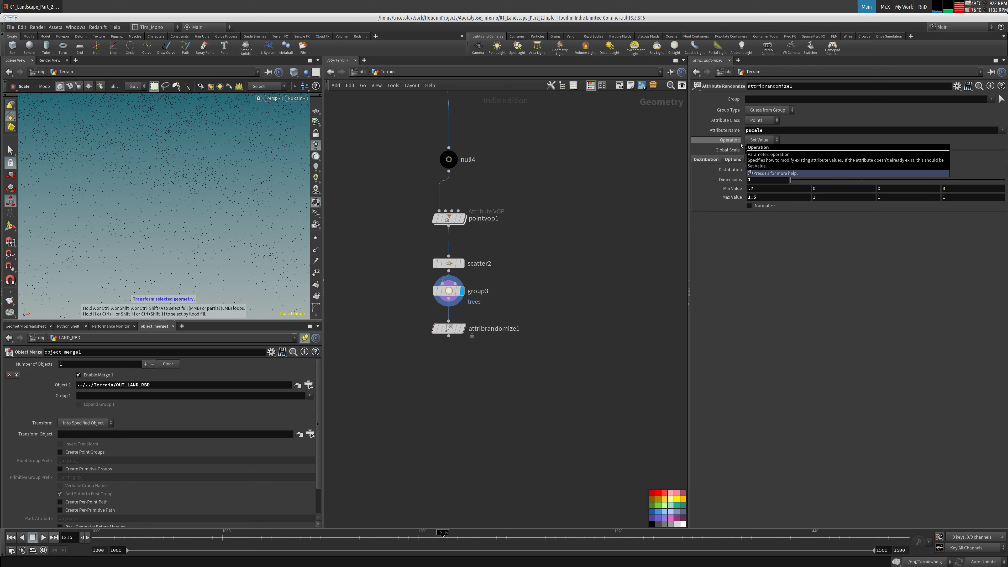
Step: Examine the points' pscale values in the Geometry Spreadsheet, sorting them in ascending and descending order
{"action": "left_click", "coordinate": [37, 326]}
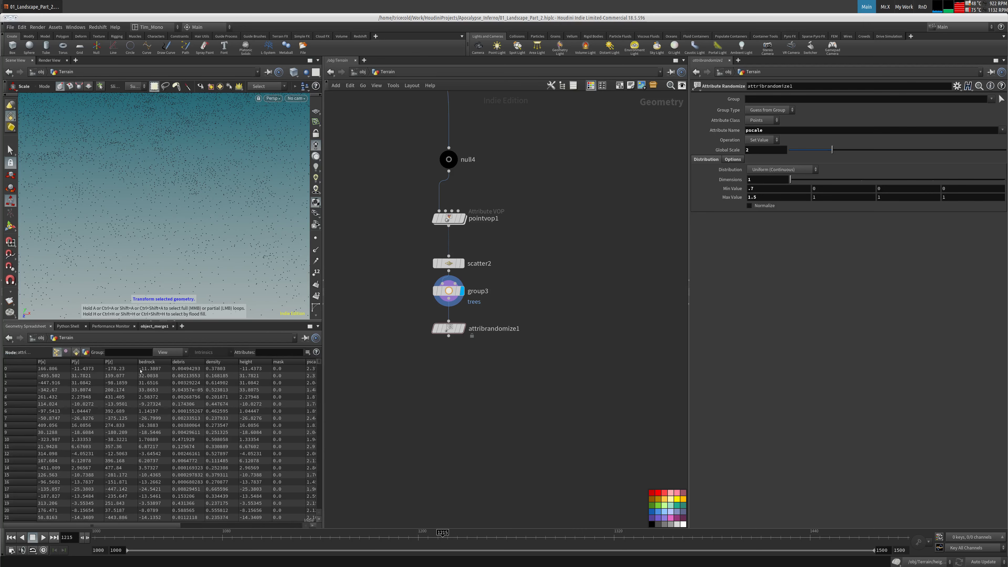
{"action": "left_click_drag", "start_coordinate": [139, 525], "coordinate": [247, 511]}
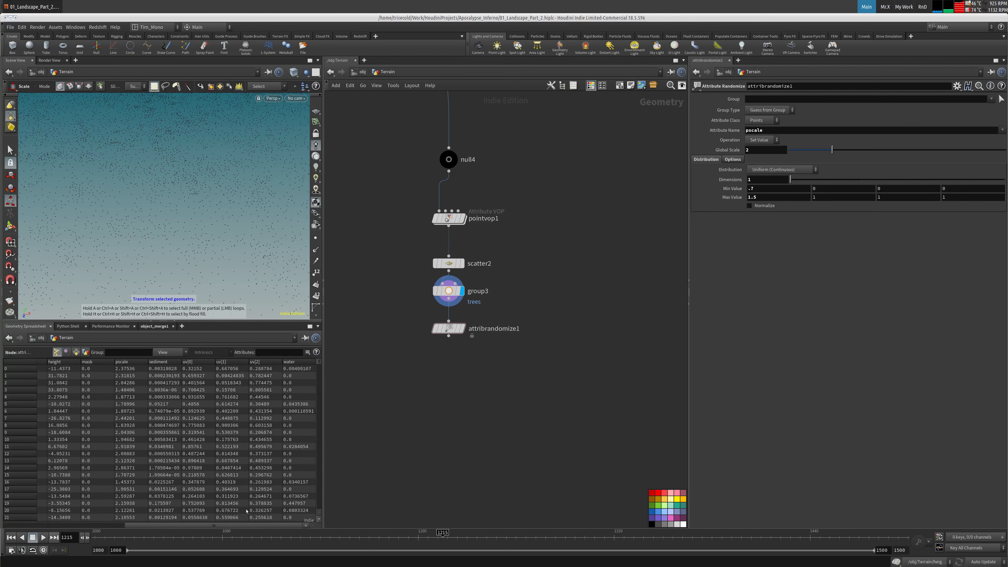
{"action": "left_click", "coordinate": [126, 362]}
{"action": "left_click", "coordinate": [128, 362]}
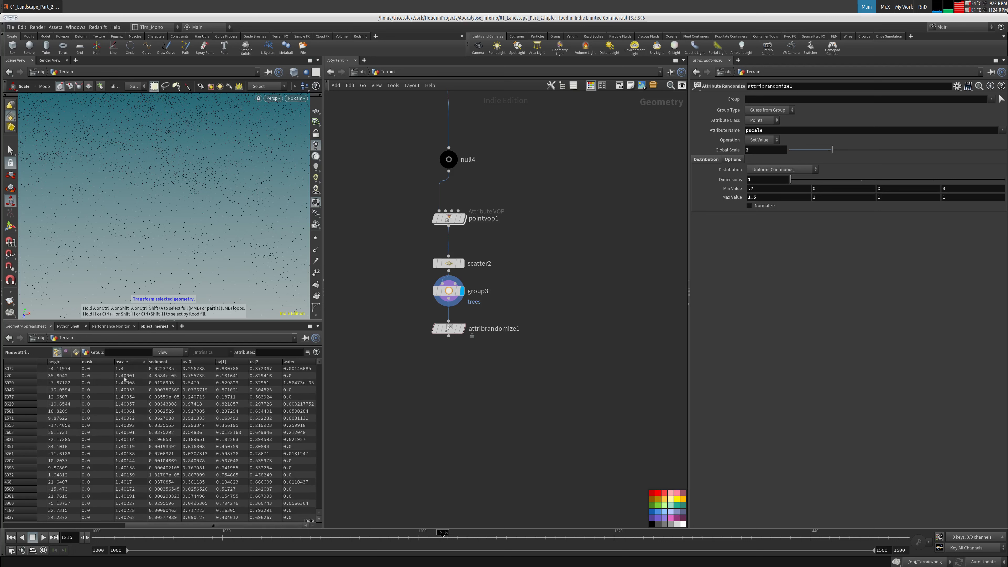
{"action": "left_click", "coordinate": [130, 362]}
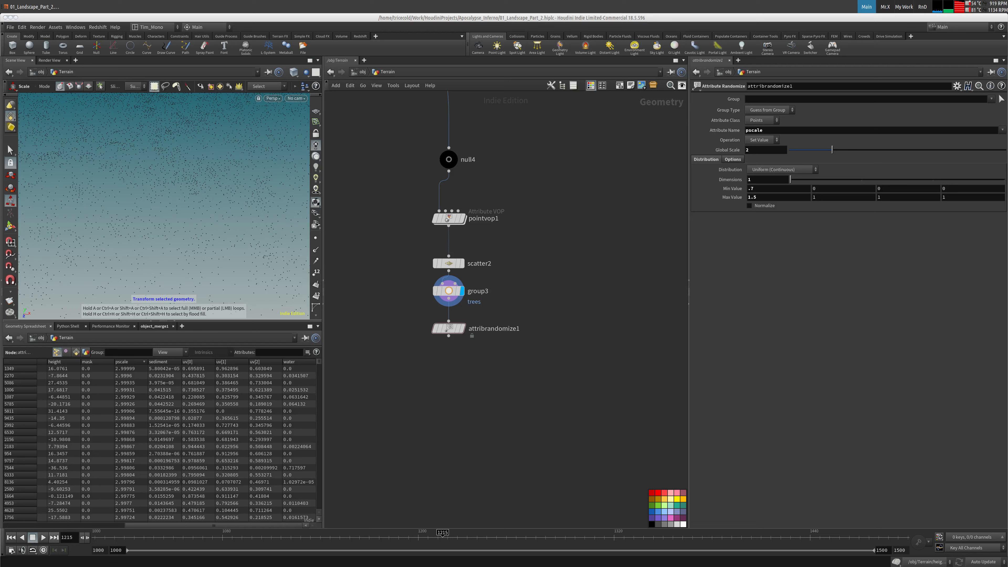
Step: Rename the Point VOP above the Scatter node as Tree_Scatter_Noise
{"action": "double_click", "coordinate": [483, 218]}
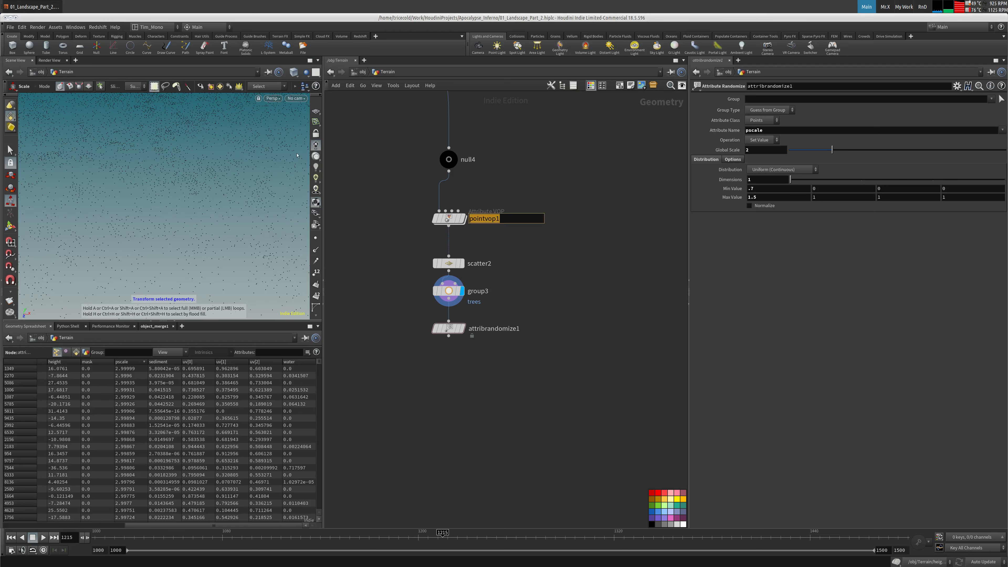
{"action": "type", "text": "Tree_Scat"}
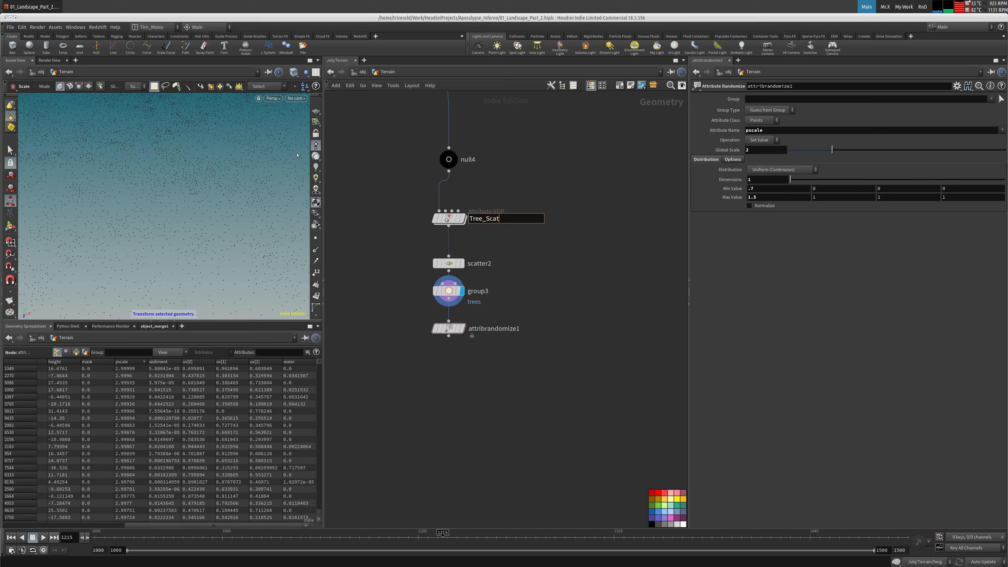
{"action": "type", "text": "ter_Noise"}
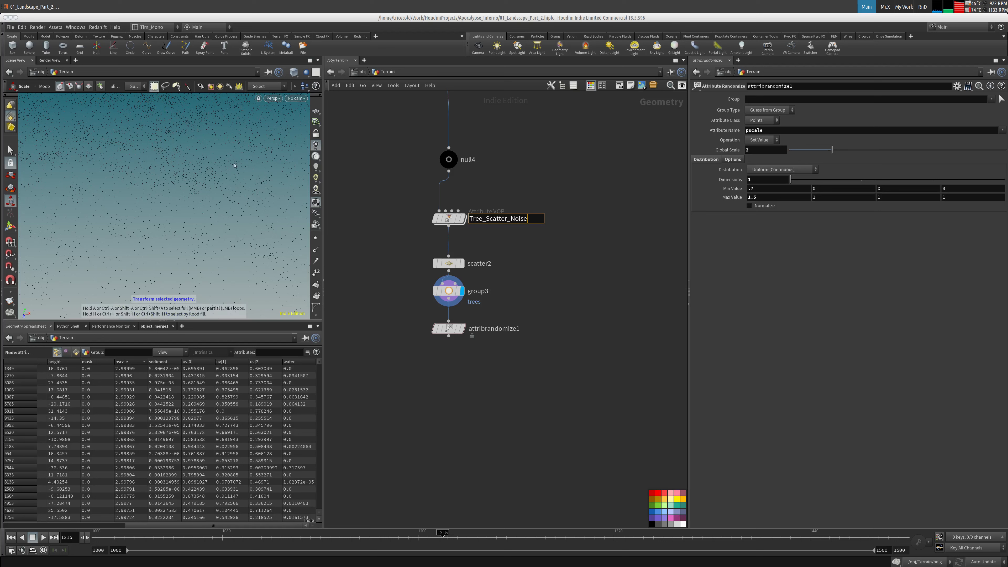
{"action": "key", "text": "Return"}
Step: Move the Attribute Randomize node closer to the group node and add a VOP node beneath it
{"action": "mouse_move", "coordinate": [448, 329]}
{"action": "left_click_drag", "start_coordinate": [448, 329], "coordinate": [447, 322]}
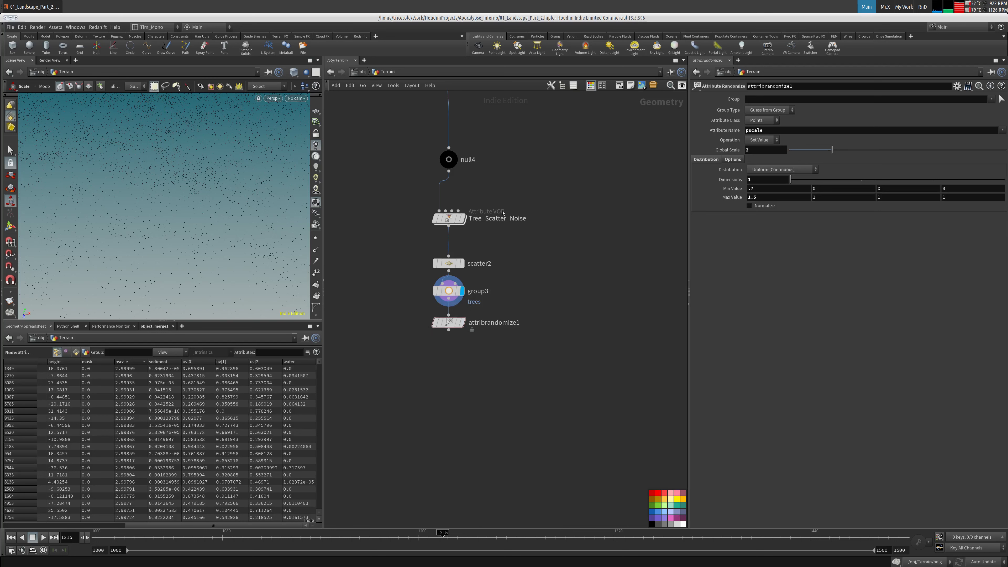
{"action": "key", "text": "Tab"}
{"action": "type", "text": "v"}
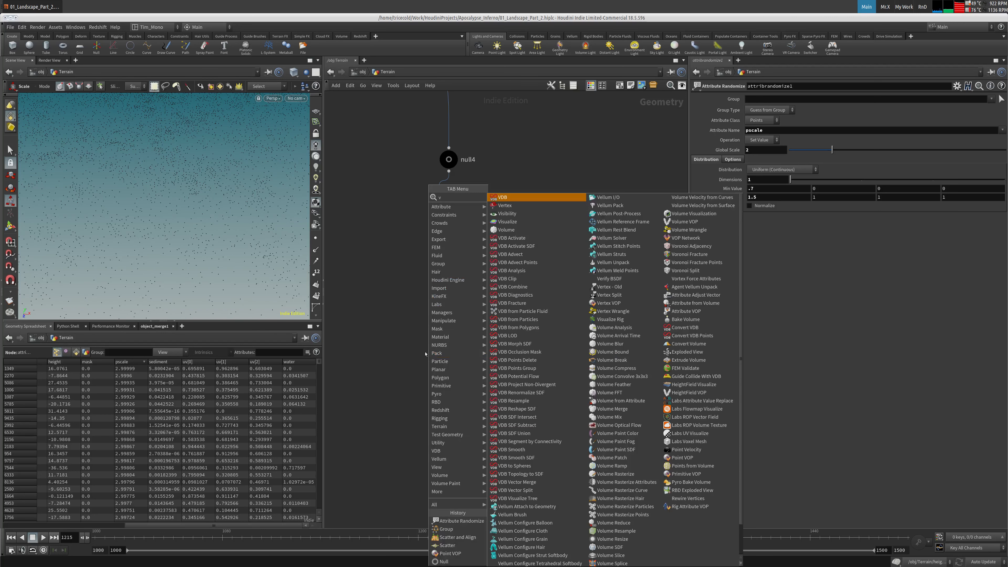
{"action": "type", "text": "op"}
{"action": "left_click", "coordinate": [530, 223]}
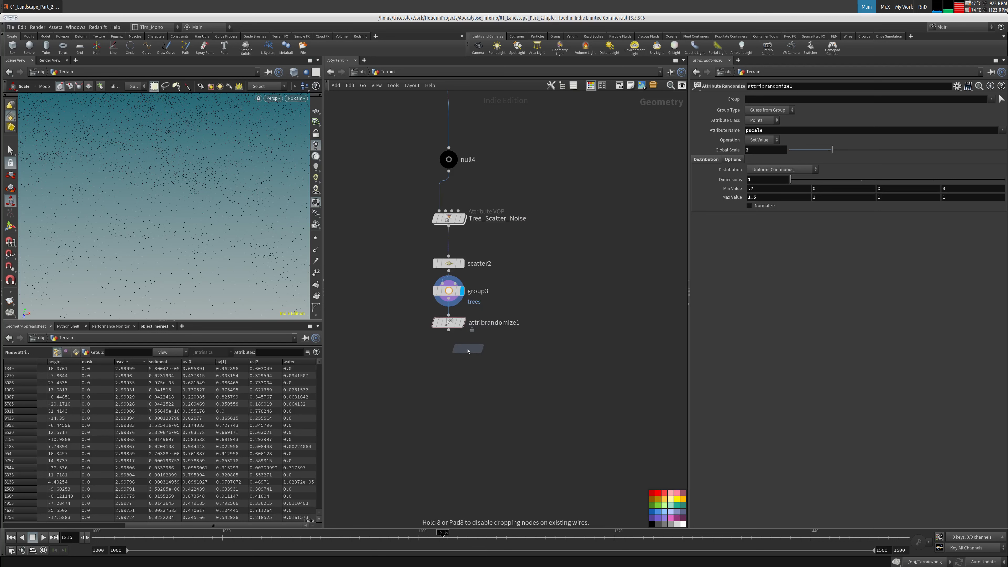
Step: Add a Point VOP below attribrandomize1, display it and rename it Size_Distribution
{"action": "left_click", "coordinate": [451, 357]}
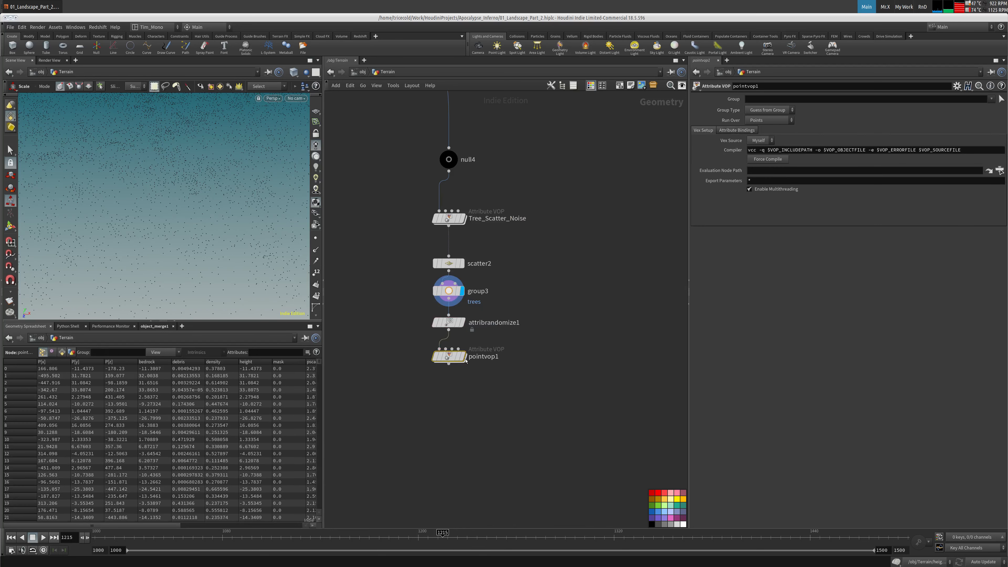
{"action": "double_click", "coordinate": [475, 360]}
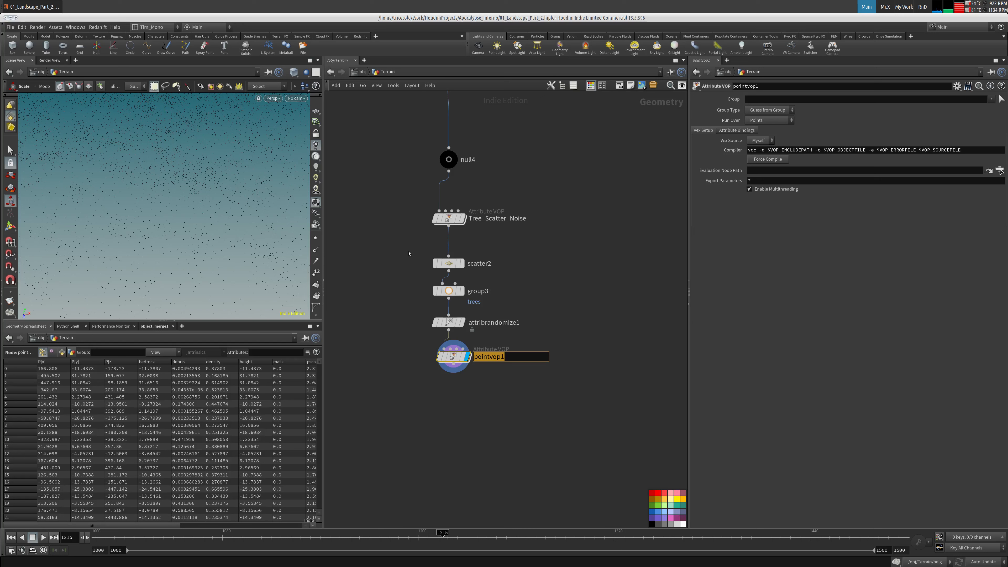
{"action": "type", "text": "Size_Distribution"}
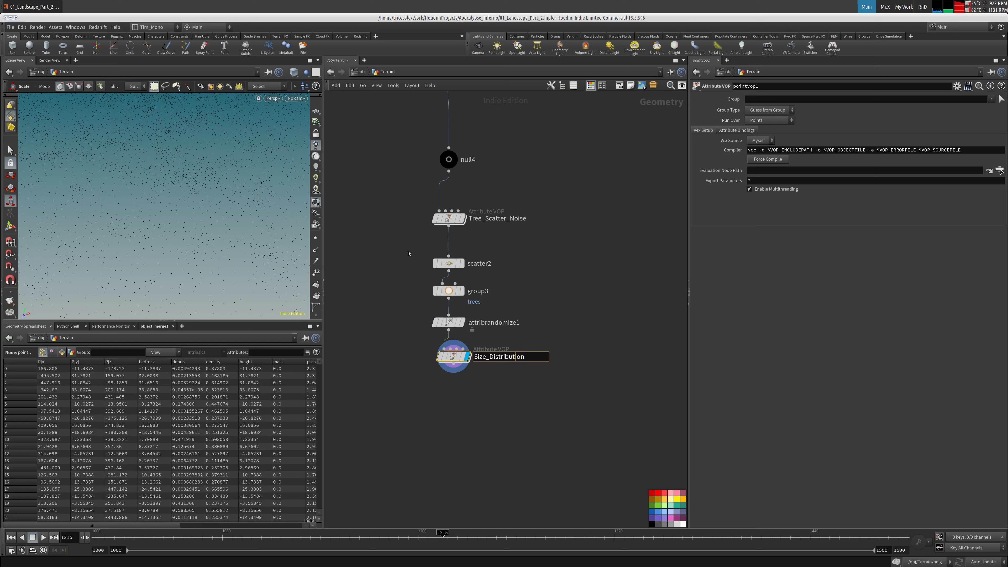
{"action": "key", "text": "Delete"}
{"action": "key", "text": "Delete"}
{"action": "key", "text": "Delete"}
{"action": "key", "text": "BackSpace"}
{"action": "type", "text": "ution"}
{"action": "key", "text": "Return"}
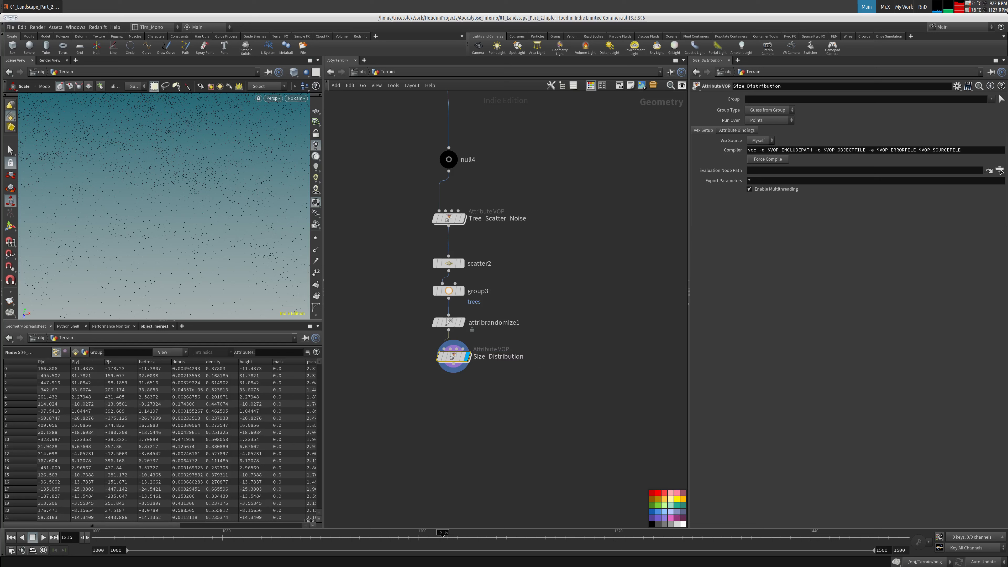
{"action": "key", "text": "F1"}
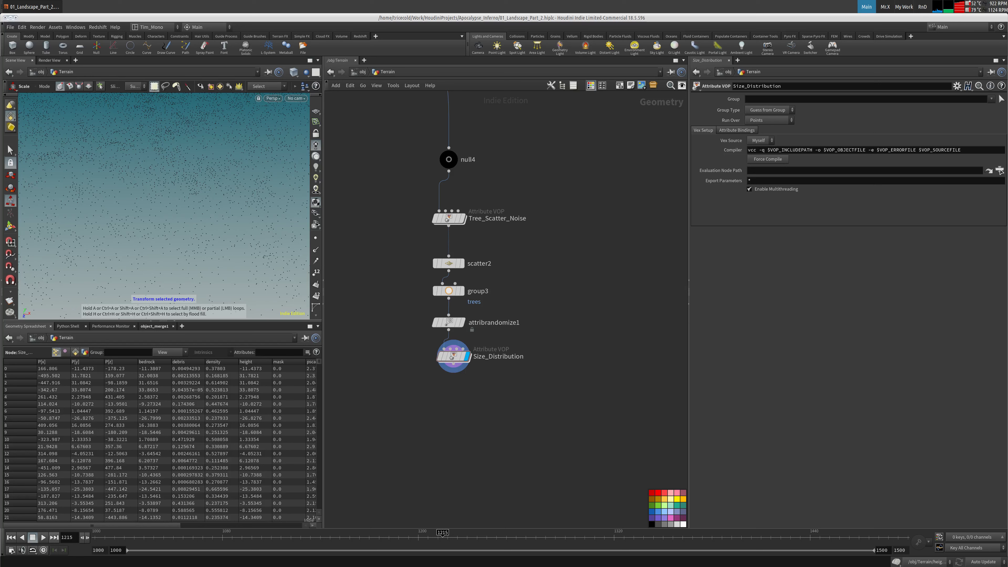
Step: Open the Size_Distribution network, widen the network view and move geometryvopoutput1 farther away from geometryvopglobal1
{"action": "double_click", "coordinate": [453, 357]}
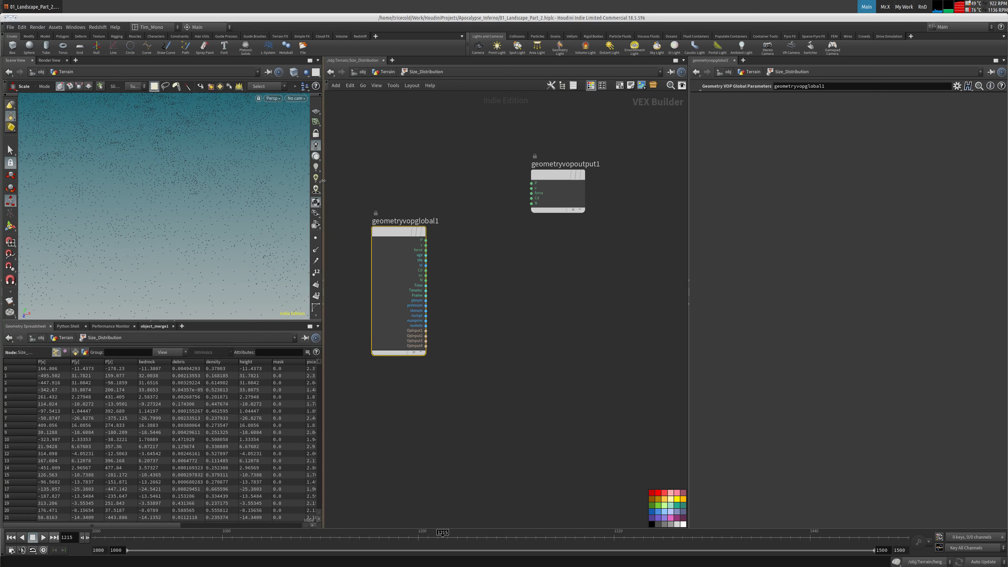
{"action": "left_click_drag", "start_coordinate": [324, 183], "coordinate": [204, 183]}
{"action": "left_click_drag", "start_coordinate": [473, 179], "coordinate": [575, 244]}
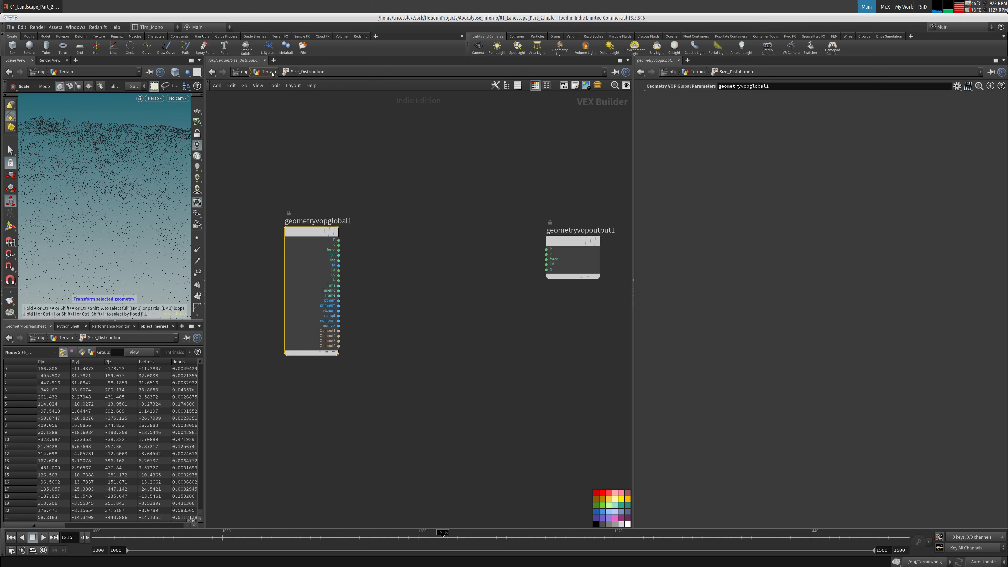
Step: Return to the Terrain network and add a Copy to Points node below Size_Distribution
{"action": "key", "text": "u"}
{"action": "key", "text": "Tab"}
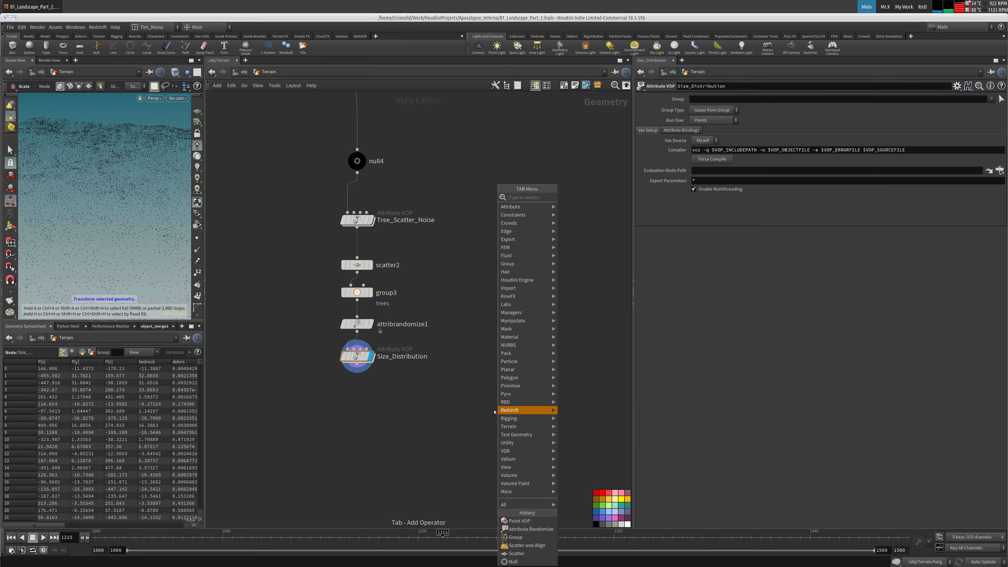
{"action": "type", "text": "cop"}
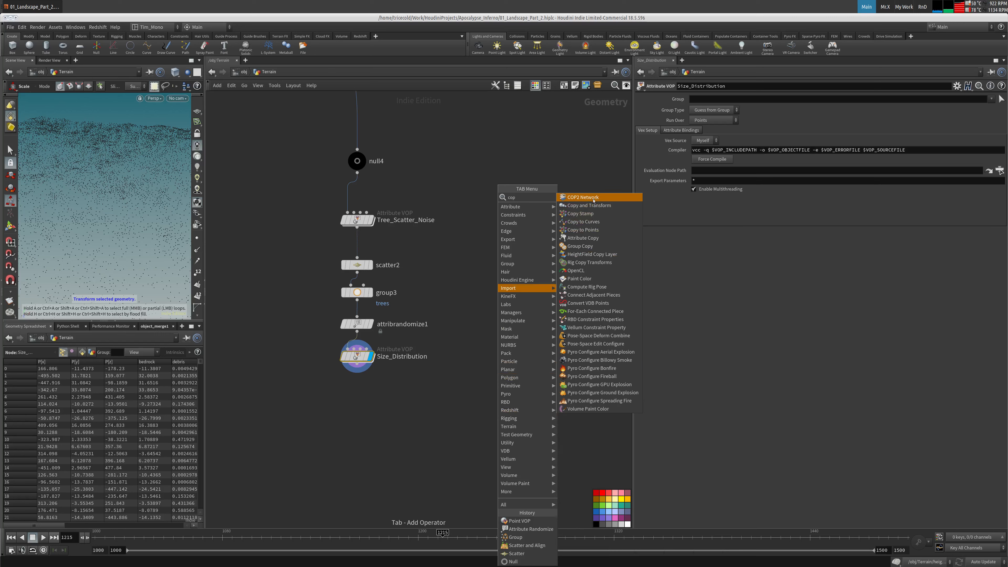
{"action": "left_click", "coordinate": [584, 230]}
{"action": "left_click", "coordinate": [410, 436]}
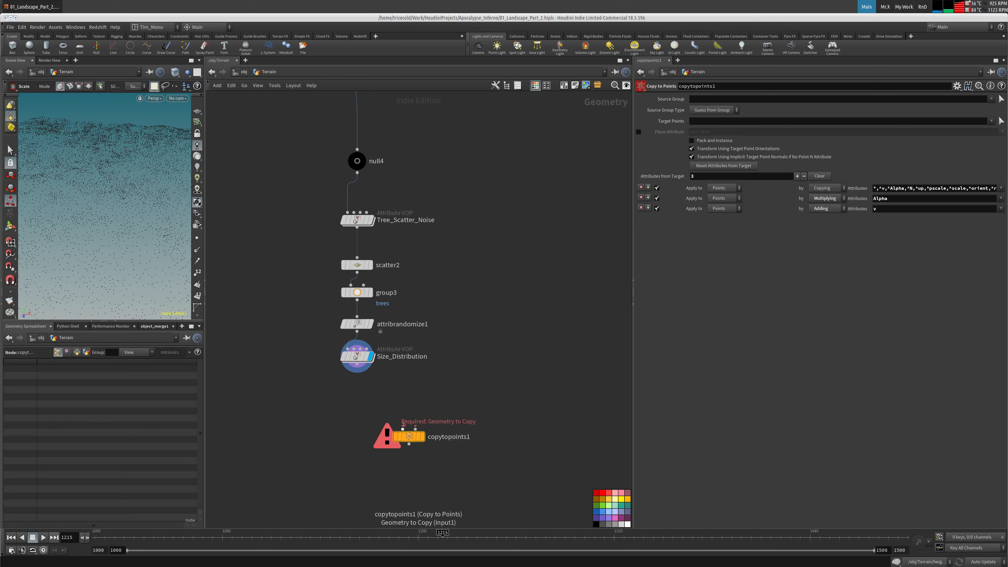
Step: Add a Box node beside Size_Distribution and set its Y size to 3
{"action": "key", "text": "Tab"}
{"action": "type", "text": "bo"}
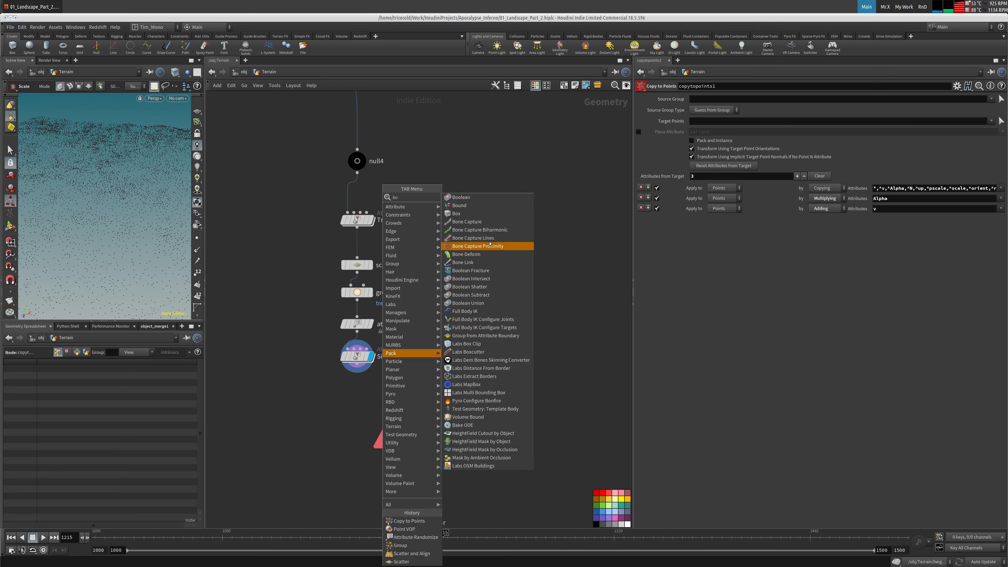
{"action": "left_click", "coordinate": [457, 214]}
{"action": "left_click", "coordinate": [344, 336]}
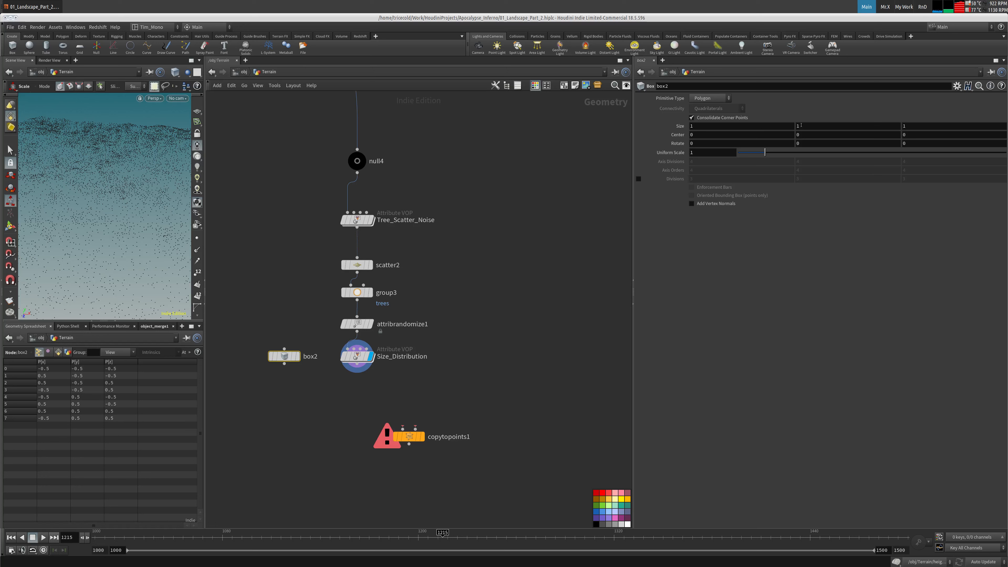
{"action": "left_click", "coordinate": [821, 126]}
{"action": "type", "text": "3"}
{"action": "key", "text": "Tab"}
Step: Wire the box as geometry and Size_Distribution as target points into copytopoints1, and display the copies
{"action": "left_click_drag", "start_coordinate": [409, 437], "coordinate": [356, 445]}
{"action": "left_click_drag", "start_coordinate": [284, 364], "coordinate": [351, 437]}
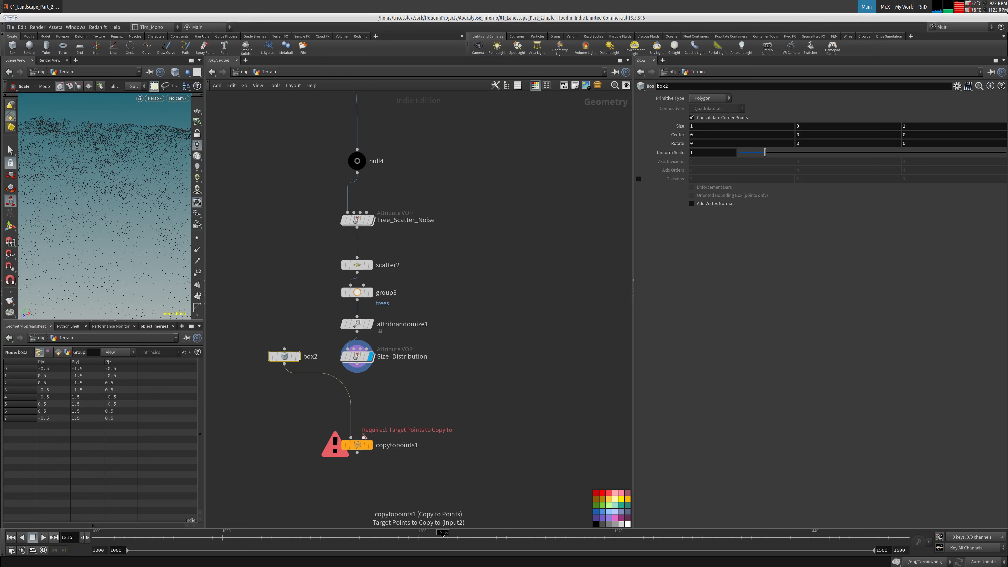
{"action": "left_click_drag", "start_coordinate": [364, 437], "coordinate": [357, 373]}
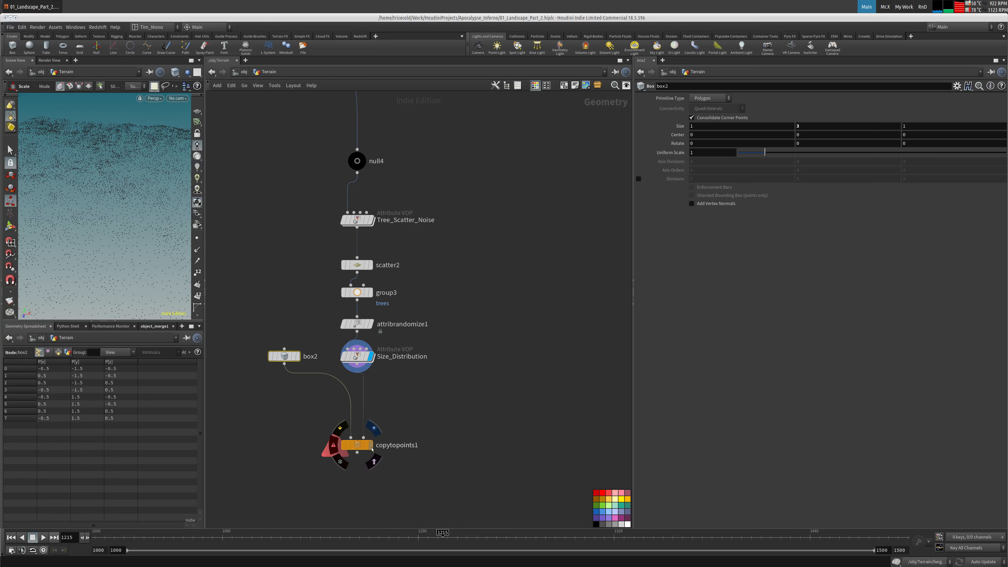
{"action": "left_click", "coordinate": [370, 445]}
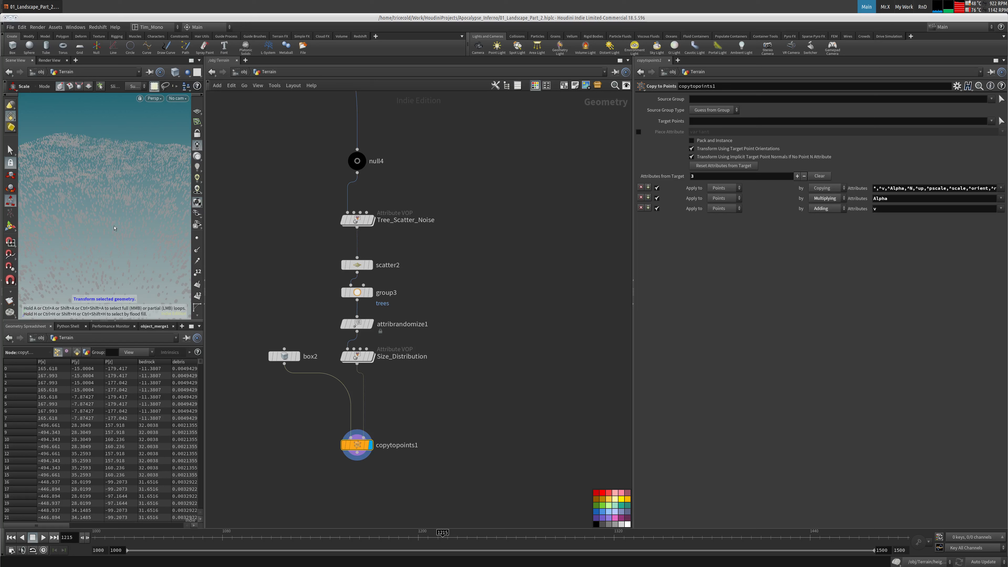
Step: Inside Size_Distribution, add a Random node and connect the global ptnum output to its position input
{"action": "double_click", "coordinate": [360, 357]}
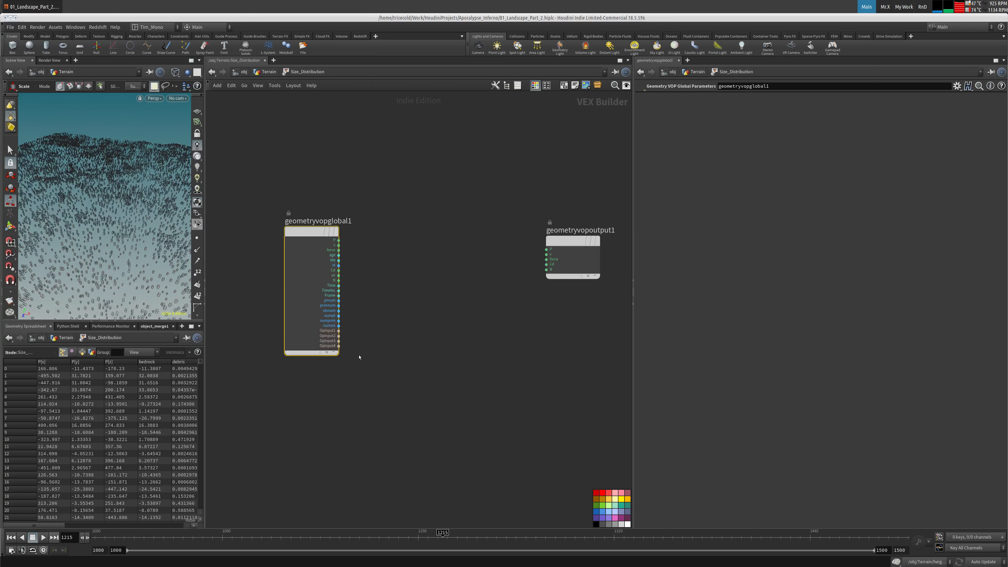
{"action": "left_click", "coordinate": [432, 281]}
{"action": "key", "text": "Tab"}
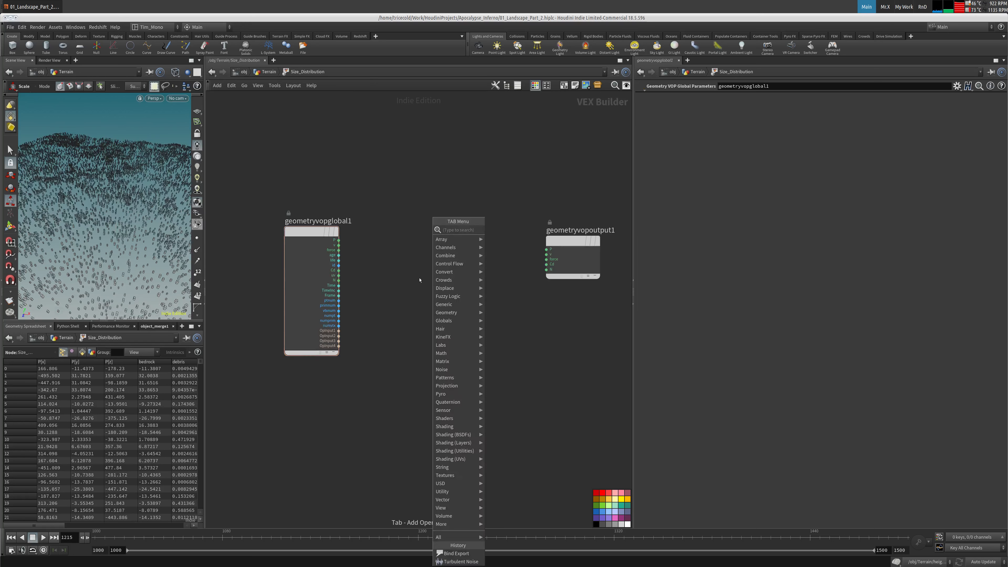
{"action": "type", "text": "bind"}
{"action": "left_click", "coordinate": [495, 231]}
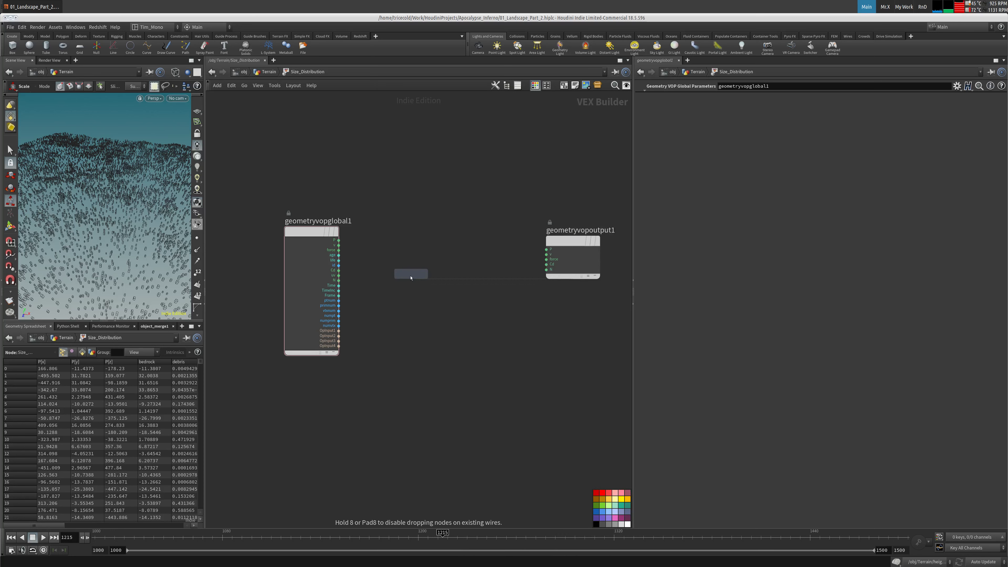
{"action": "left_click", "coordinate": [411, 278]}
{"action": "left_click_drag", "start_coordinate": [338, 300], "coordinate": [401, 273]}
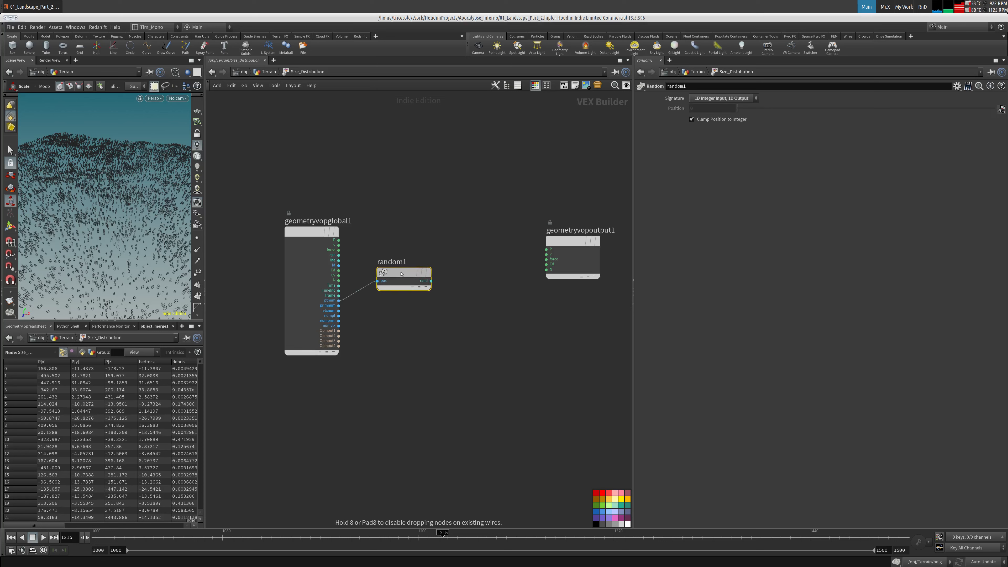
Step: Add a Ramp Parameter driven by the random output and set its ramp type to Spline Ramp (float)
{"action": "key", "text": "Tab"}
{"action": "type", "text": "ra"}
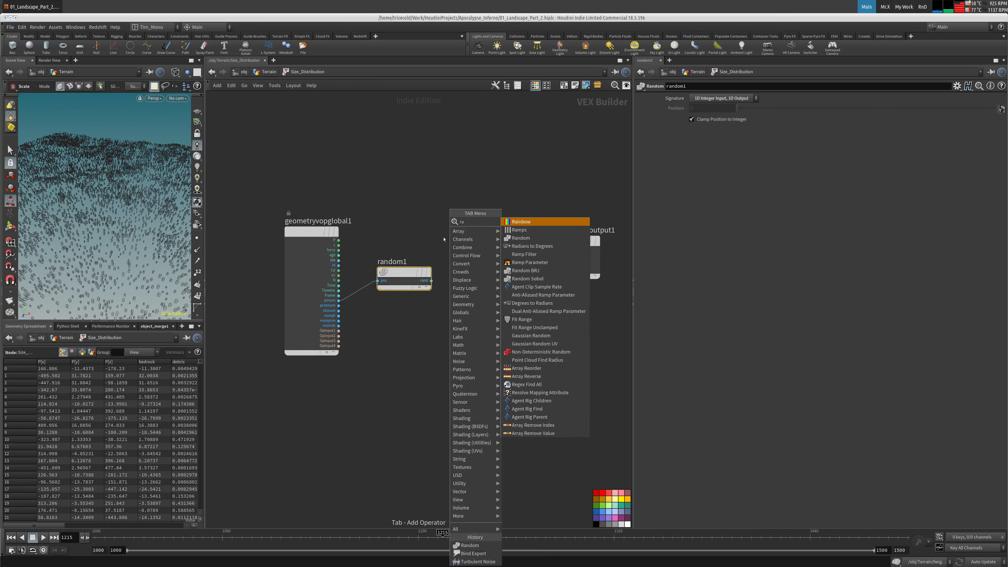
{"action": "type", "text": "m"}
{"action": "left_click", "coordinate": [518, 238]}
{"action": "left_click", "coordinate": [465, 260]}
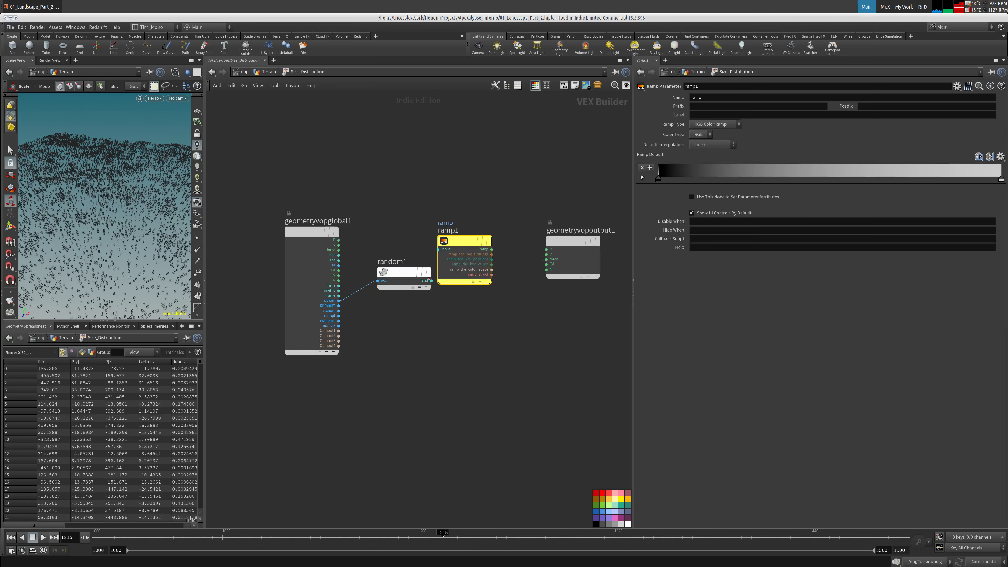
{"action": "left_click", "coordinate": [715, 124]}
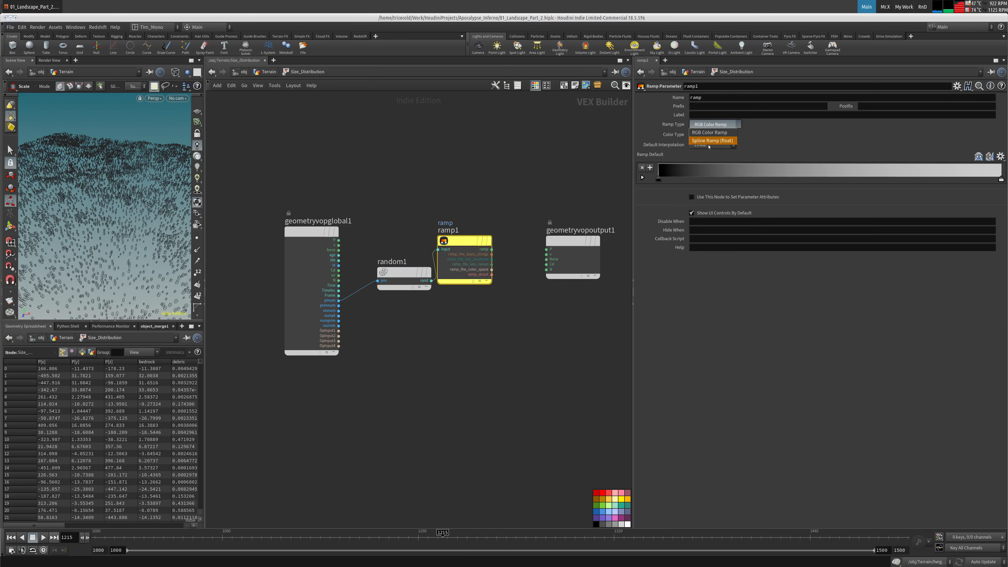
{"action": "left_click", "coordinate": [714, 141]}
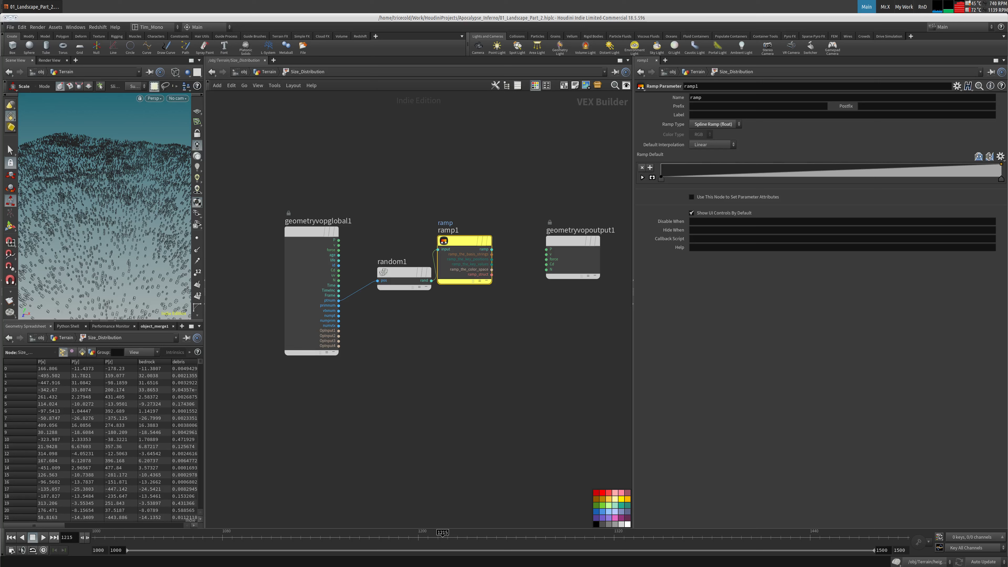
Step: Rearrange the nodes so the globals, random and ramp nodes line up in a row with a straight wire
{"action": "middle_click_drag", "start_coordinate": [512, 222], "coordinate": [490, 234]}
{"action": "left_click_drag", "start_coordinate": [288, 244], "coordinate": [293, 136]}
{"action": "left_click_drag", "start_coordinate": [367, 286], "coordinate": [356, 198]}
{"action": "left_click_drag", "start_coordinate": [549, 256], "coordinate": [576, 256]}
{"action": "left_click_drag", "start_coordinate": [441, 254], "coordinate": [449, 198]}
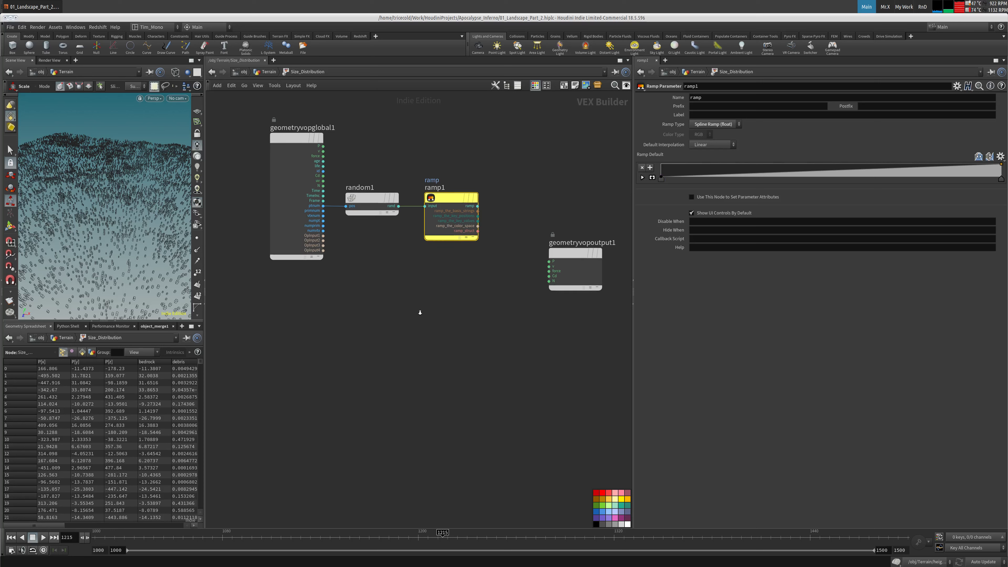
Step: Add a Multiply node and connect the ramp output to its first input
{"action": "scroll", "coordinate": [418, 305], "scroll_direction": "up", "scroll_amount": 1}
{"action": "middle_click_drag", "start_coordinate": [416, 300], "coordinate": [356, 320]}
{"action": "key", "text": "Tab"}
{"action": "mouse_move", "coordinate": [363, 316]}
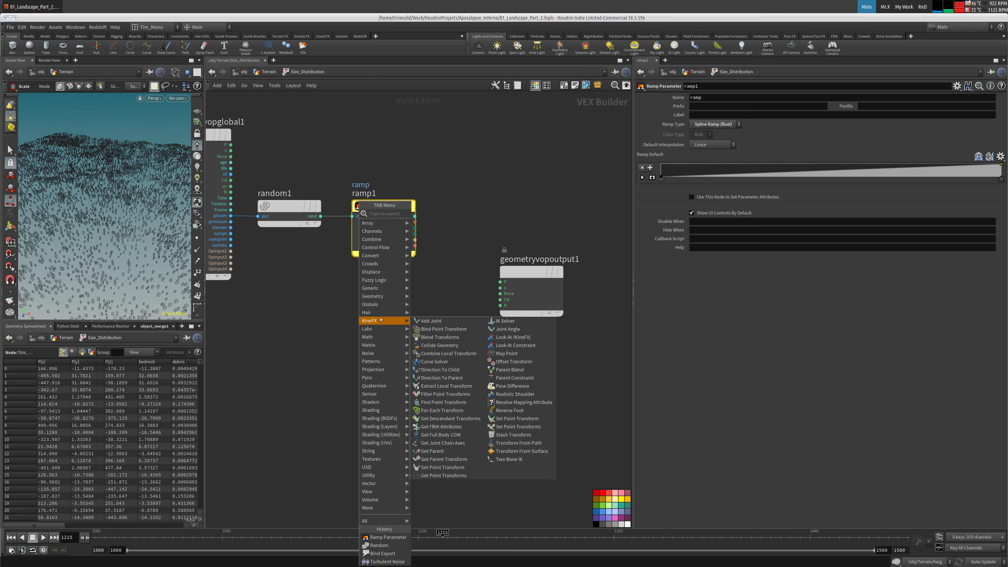
{"action": "type", "text": "mu"}
{"action": "left_click", "coordinate": [456, 213]}
{"action": "left_click", "coordinate": [484, 199]}
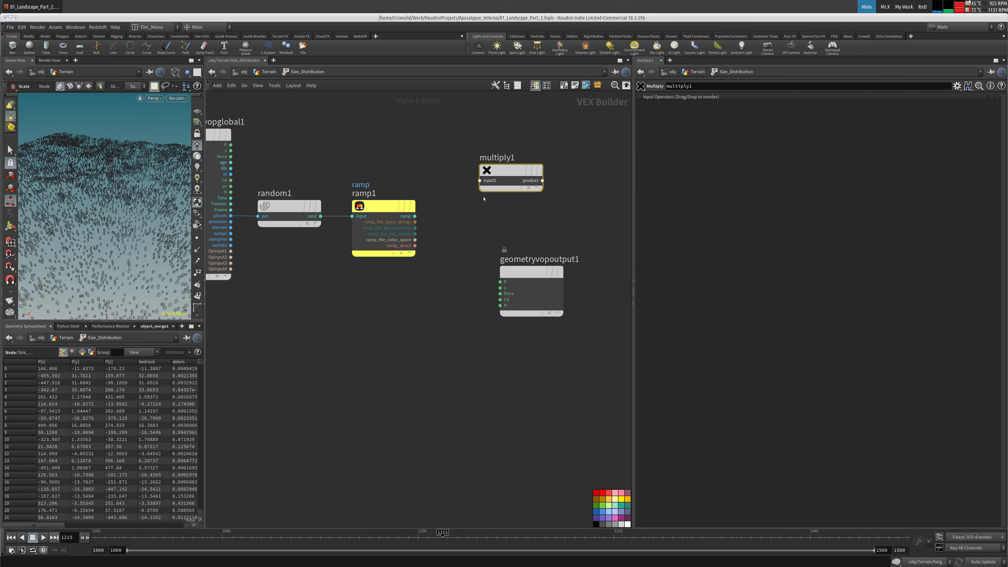
{"action": "left_click_drag", "start_coordinate": [415, 216], "coordinate": [479, 180]}
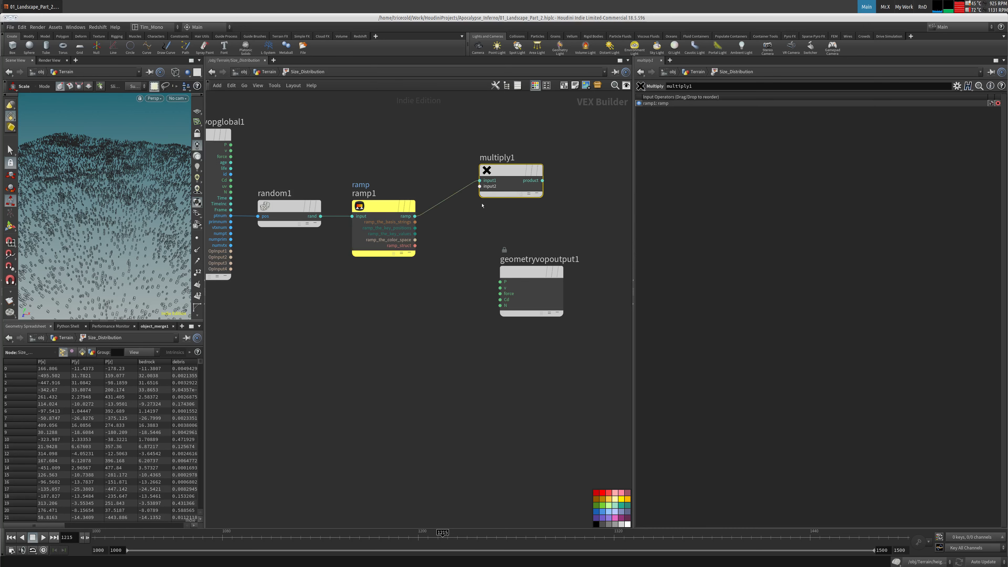
Step: Promote the Multiply node's second input to a parameter, place its node below the ramp and rename it pscale_mult
{"action": "right_click", "coordinate": [480, 187]}
{"action": "left_click", "coordinate": [489, 194]}
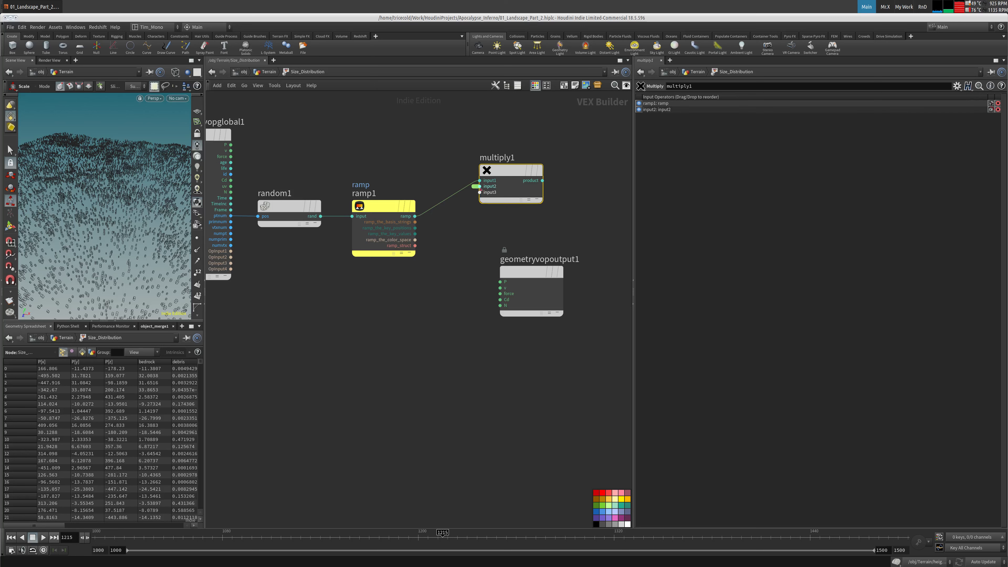
{"action": "double_click", "coordinate": [475, 186]}
{"action": "left_click_drag", "start_coordinate": [439, 172], "coordinate": [390, 308]}
{"action": "type", "text": "pscale_mult"}
{"action": "left_click_drag", "start_coordinate": [692, 86], "coordinate": [643, 87]}
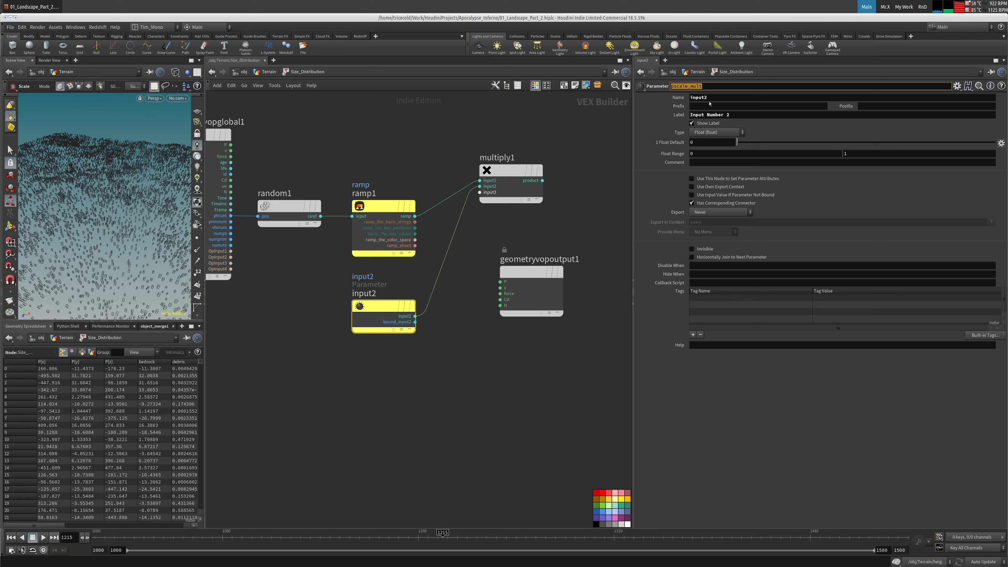
{"action": "left_click_drag", "start_coordinate": [737, 99], "coordinate": [685, 104]}
{"action": "key", "text": "ctrl+v"}
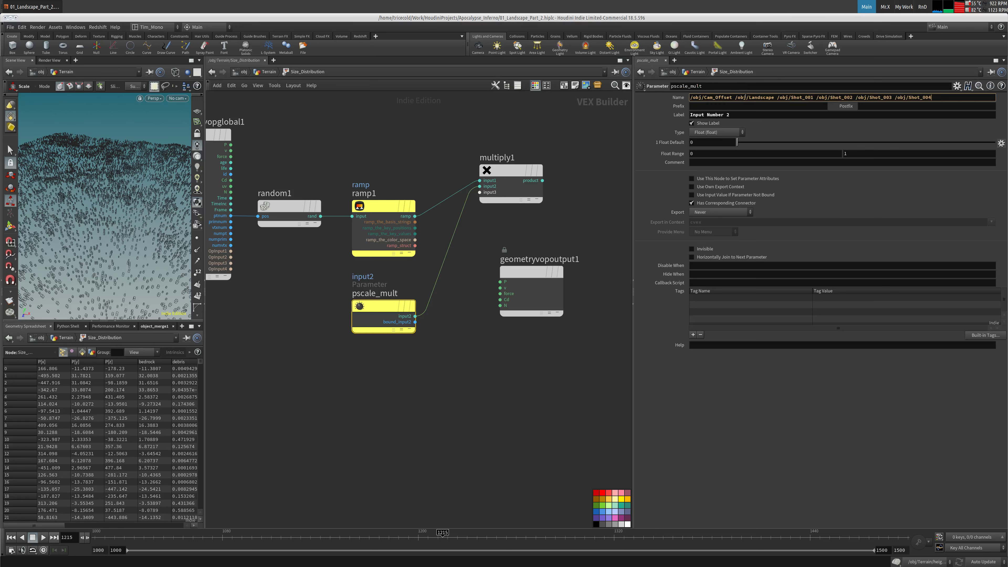
{"action": "key", "text": "Return"}
Step: Copy the node name pscale_mult into the parameter's Name and Label
{"action": "double_click", "coordinate": [692, 87]}
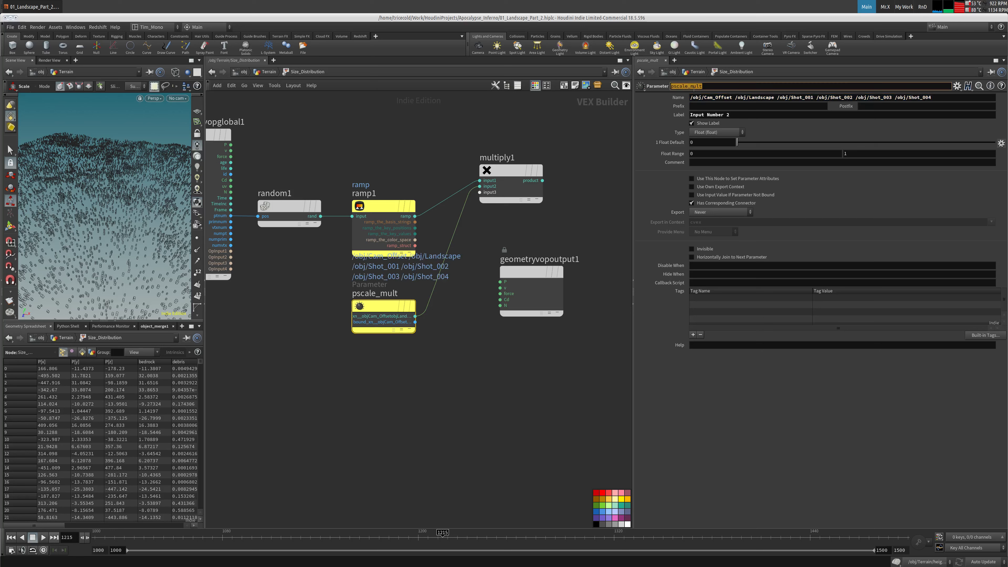
{"action": "key", "text": "ctrl+c"}
{"action": "left_click_drag", "start_coordinate": [931, 98], "coordinate": [678, 114]}
{"action": "key", "text": "ctrl+v"}
{"action": "key", "text": "Return"}
{"action": "key", "text": "ctrl+v"}
{"action": "key", "text": "Return"}
Step: Add a Bind Export node and connect the Multiply product to its input
{"action": "key", "text": "Tab"}
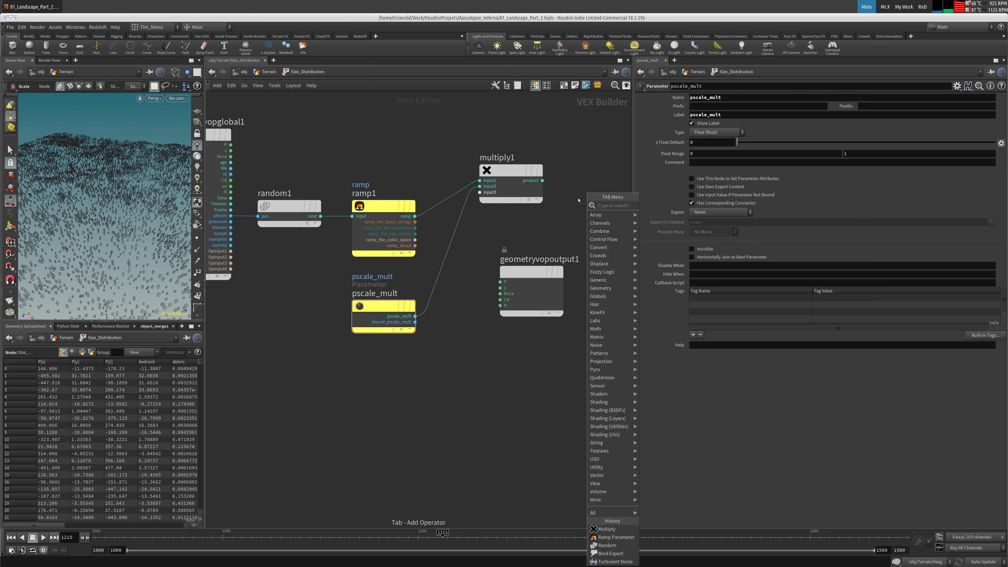
{"action": "type", "text": "binexp"}
{"action": "left_click", "coordinate": [654, 206]}
{"action": "left_click", "coordinate": [594, 165]}
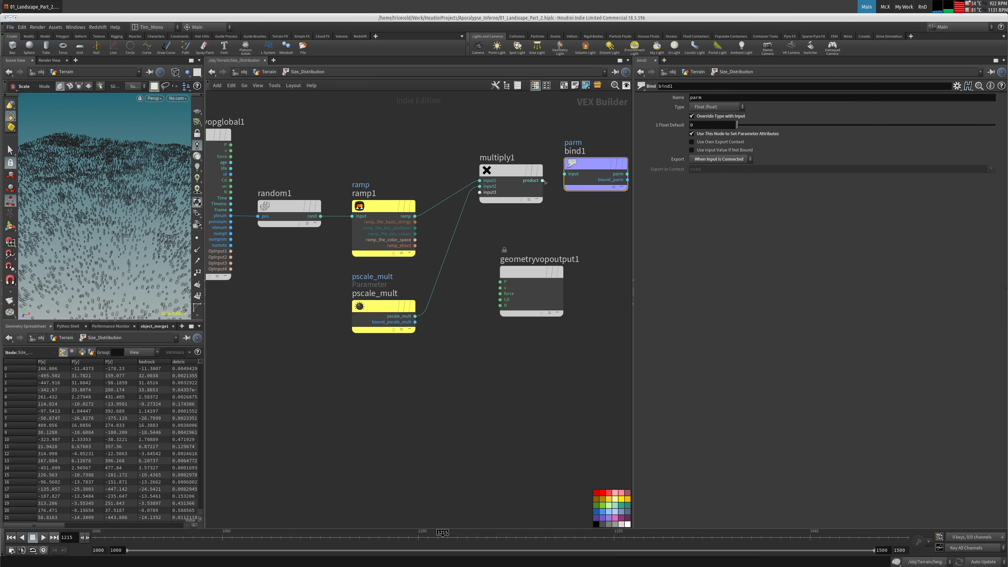
{"action": "right_click", "coordinate": [268, 72]}
{"action": "left_click", "coordinate": [412, 142]}
{"action": "right_click", "coordinate": [270, 72]}
{"action": "left_click", "coordinate": [343, 99]}
Step: Name the exported attribute pscale and return to the Terrain network
{"action": "double_click", "coordinate": [696, 98]}
{"action": "type", "text": "pscale"}
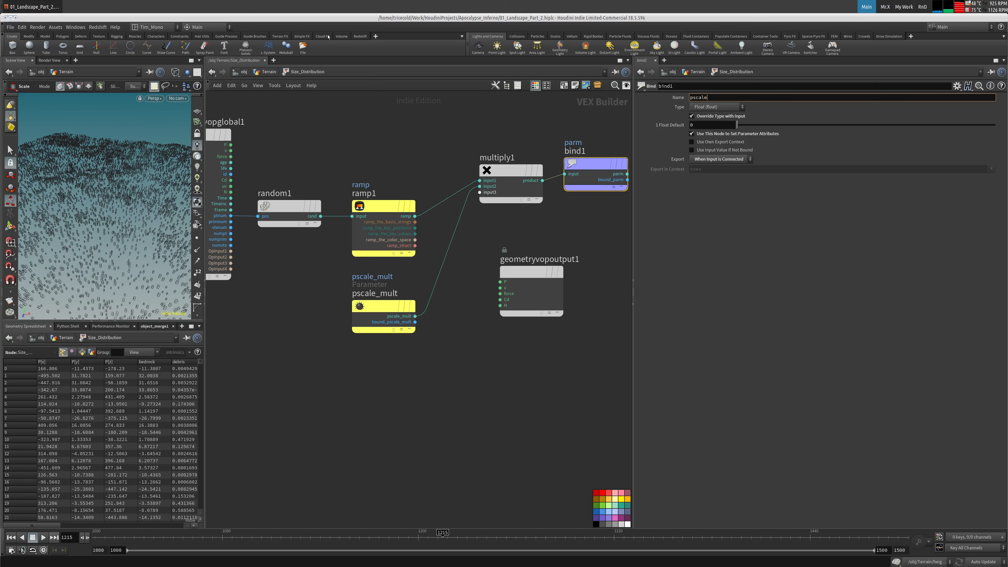
{"action": "key", "text": "Return"}
{"action": "left_click", "coordinate": [260, 73]}
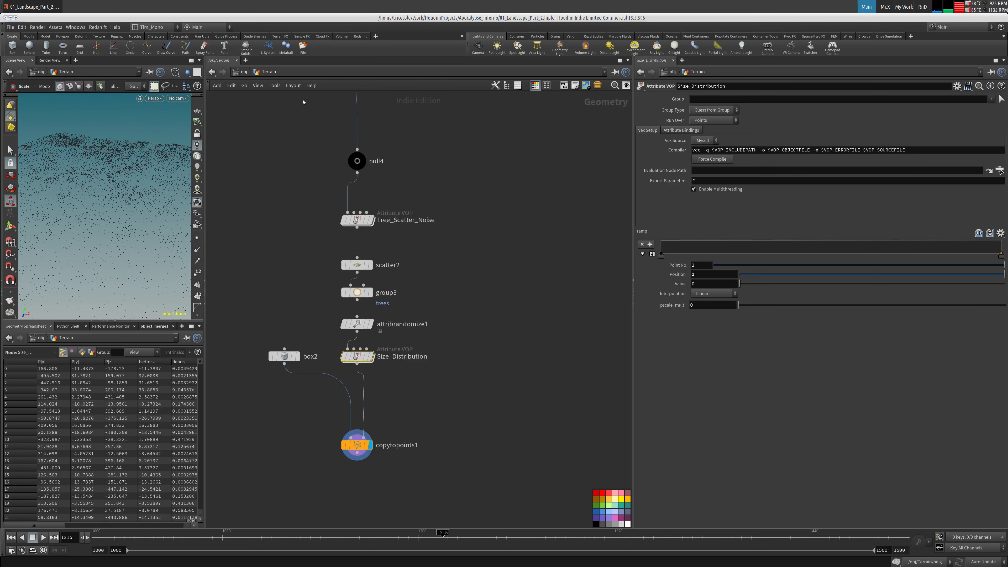
Step: Bypass the attribrandomize1 node above Size_Distribution and select the copytopoints1 node
{"action": "left_click", "coordinate": [357, 324]}
{"action": "left_click", "coordinate": [340, 307]}
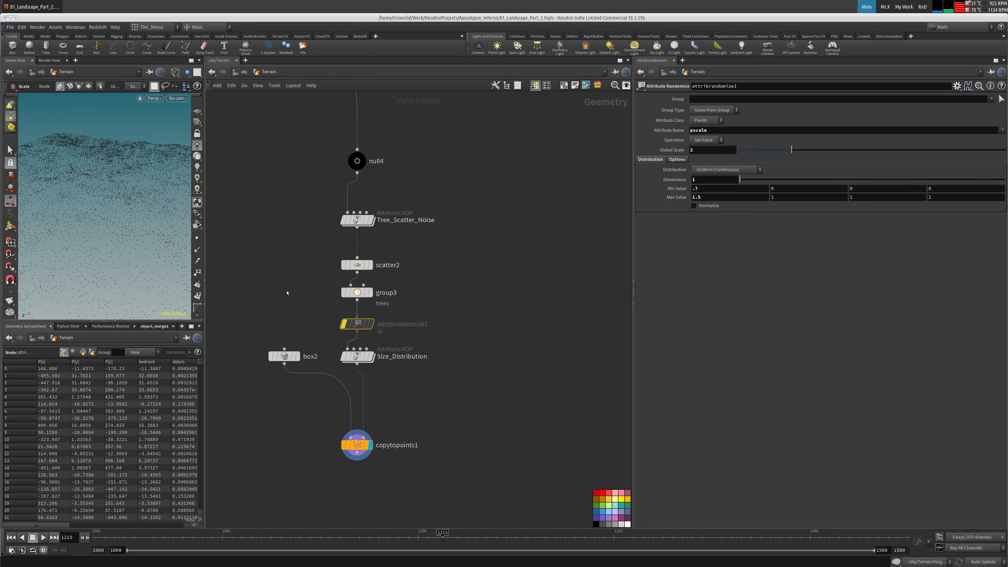
{"action": "scroll", "coordinate": [275, 254], "scroll_direction": "down", "scroll_amount": 2}
{"action": "left_click", "coordinate": [352, 343]}
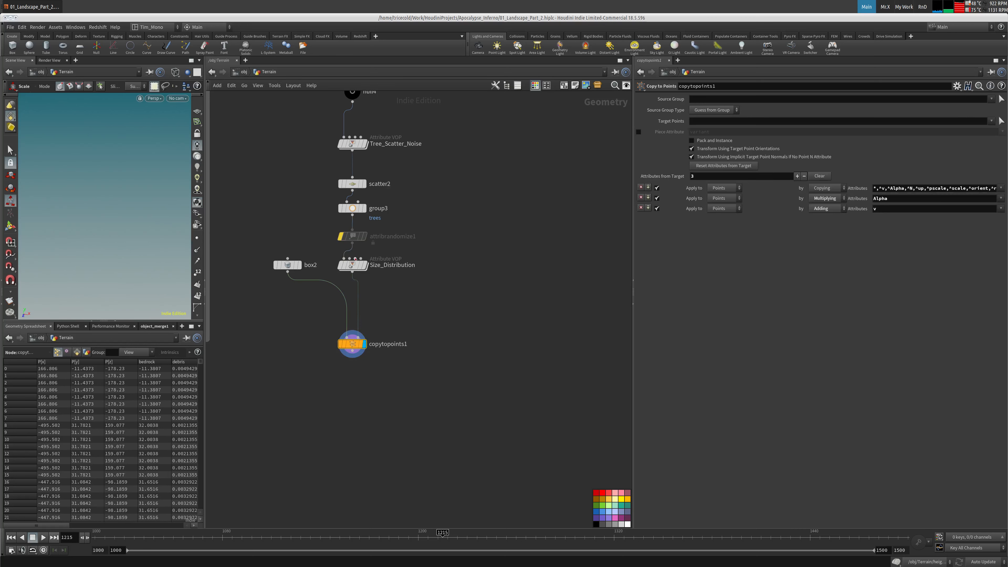
Step: Raise the last point of the Size_Distribution ramp to value 1 and set pscale_mult to 1
{"action": "left_click", "coordinate": [375, 263]}
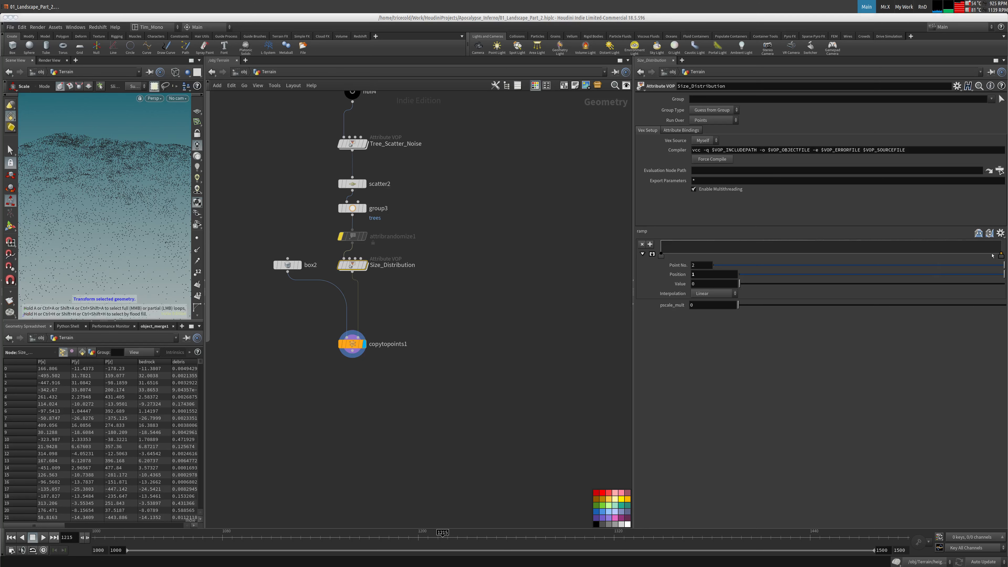
{"action": "left_click_drag", "start_coordinate": [1001, 254], "coordinate": [1002, 241]}
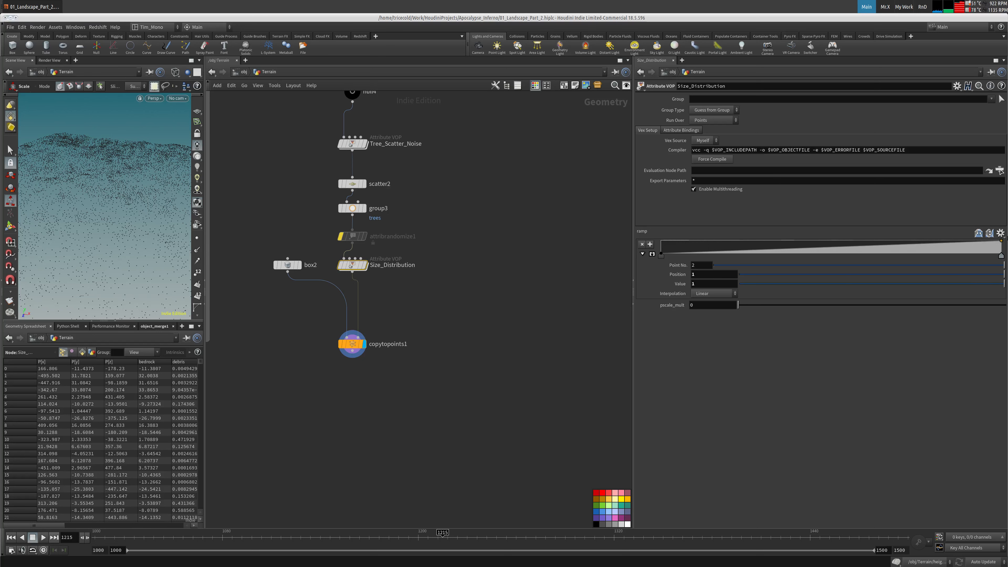
{"action": "double_click", "coordinate": [709, 305]}
{"action": "left_click_drag", "start_coordinate": [1001, 242], "coordinate": [1000, 254]}
{"action": "type", "text": "1"}
{"action": "key", "text": "Return"}
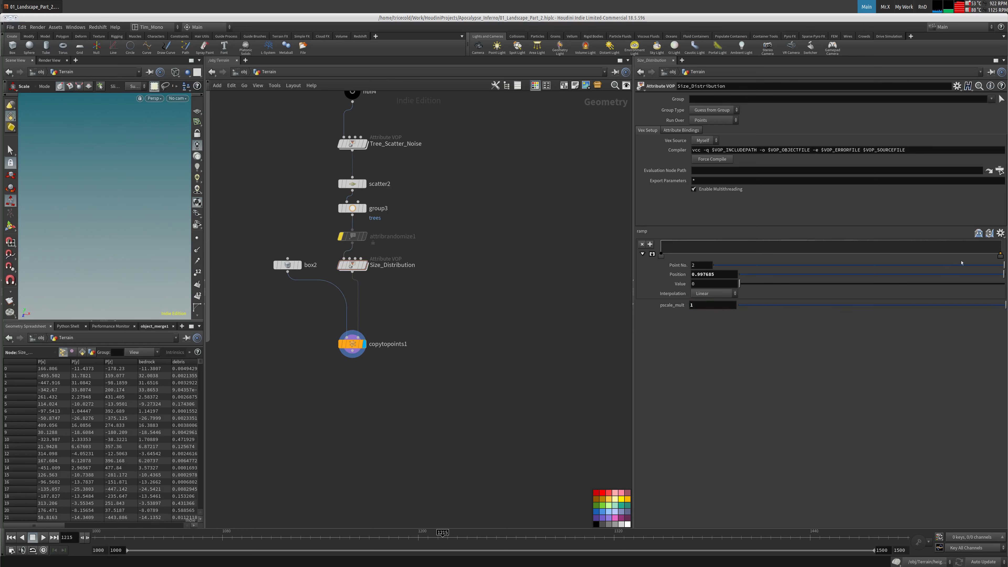
{"action": "left_click_drag", "start_coordinate": [1001, 255], "coordinate": [1002, 239]}
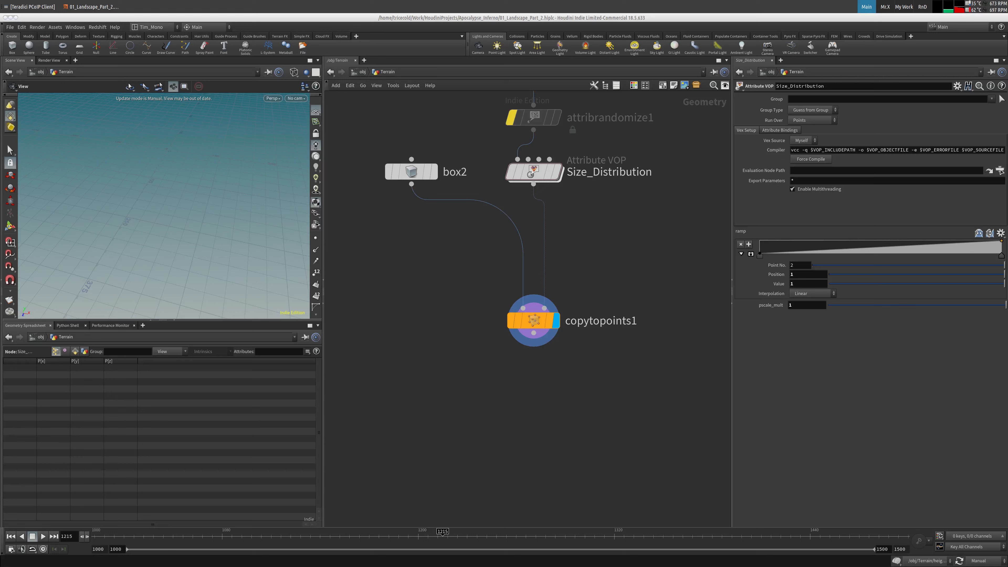
Step: Switch the scene's update mode to Auto Update and frame the copied boxes in the viewport
{"action": "scroll", "coordinate": [466, 321], "scroll_direction": "up", "scroll_amount": 4}
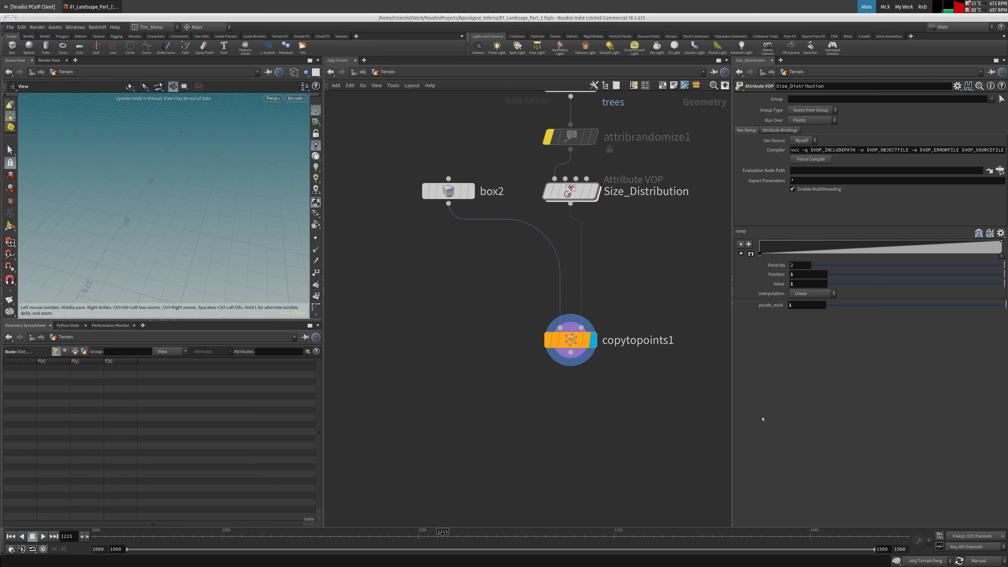
{"action": "left_click", "coordinate": [979, 560]}
{"action": "left_click", "coordinate": [984, 537]}
{"action": "key", "text": "g"}
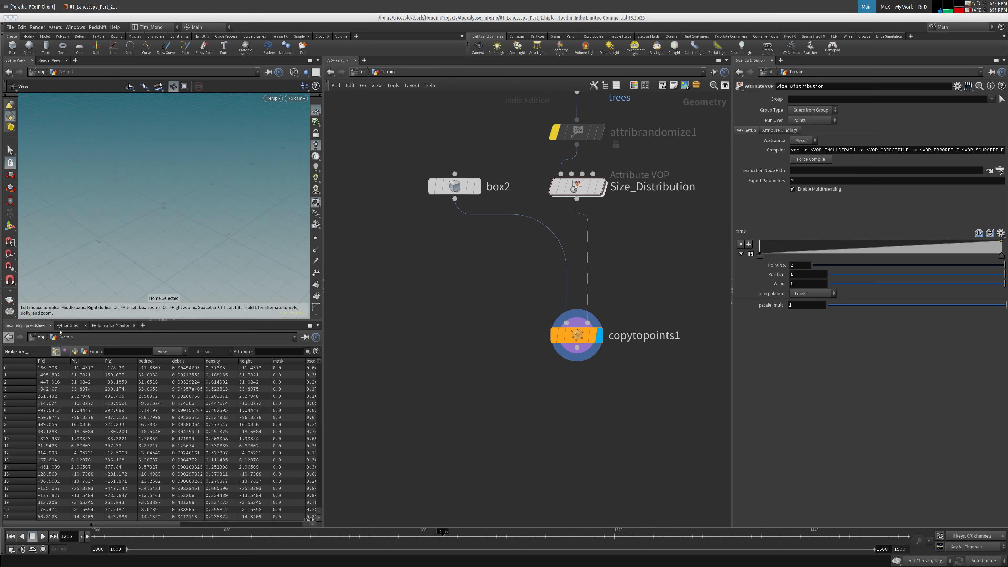
{"action": "middle_click_drag", "start_coordinate": [506, 336], "coordinate": [501, 353]}
{"action": "key", "text": "h"}
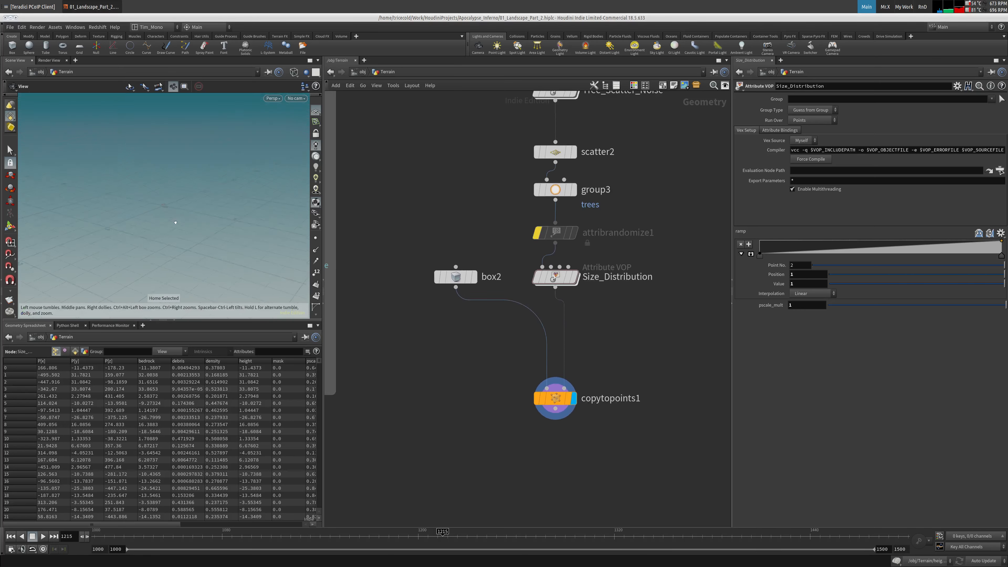
Step: Inspect the Size_Distribution points in the viewport and return the display to copytopoints1
{"action": "left_click", "coordinate": [573, 276]}
{"action": "scroll", "coordinate": [192, 199], "scroll_direction": "up", "scroll_amount": 10}
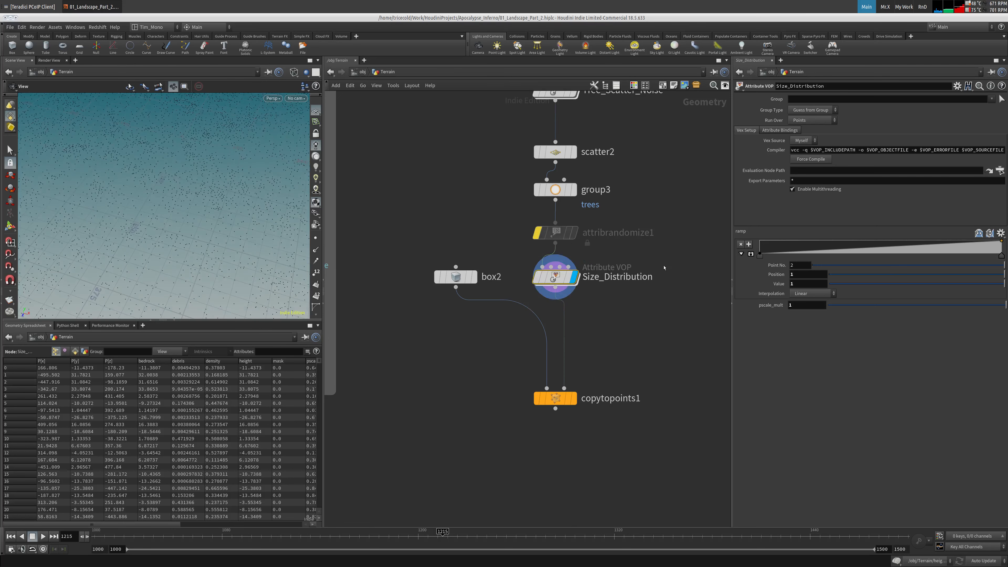
{"action": "left_click", "coordinate": [571, 399]}
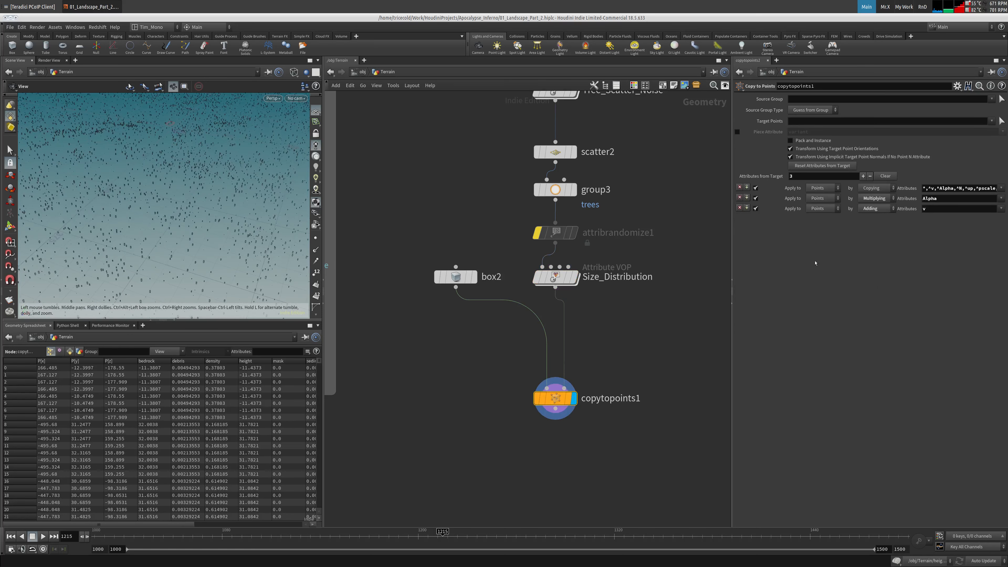
Step: Set the Size_Distribution node's pscale_mult to 4 and view the enlarged boxes on the terrain
{"action": "left_click", "coordinate": [556, 277]}
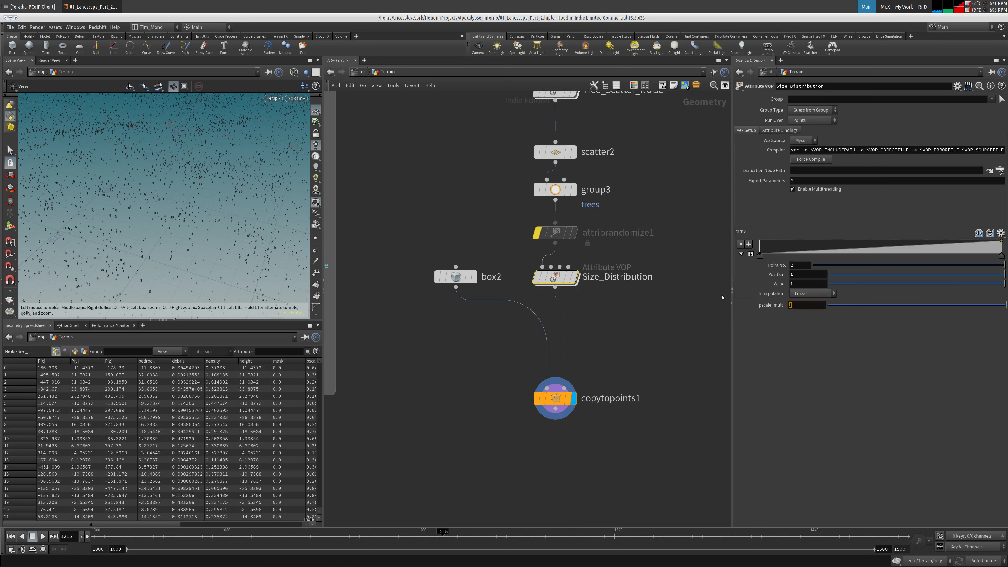
{"action": "key", "text": "Return"}
{"action": "key", "text": "1"}
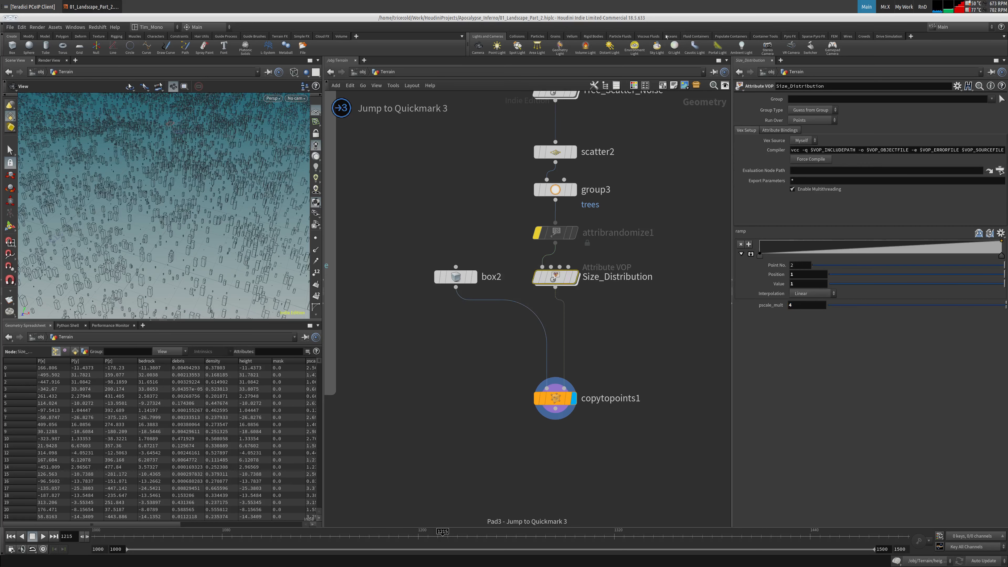
{"action": "mouse_move", "coordinate": [172, 234]}
{"action": "left_mouse_down"}
{"action": "mouse_move", "coordinate": [214, 217]}
{"action": "mouse_move", "coordinate": [165, 221]}
{"action": "left_mouse_up"}
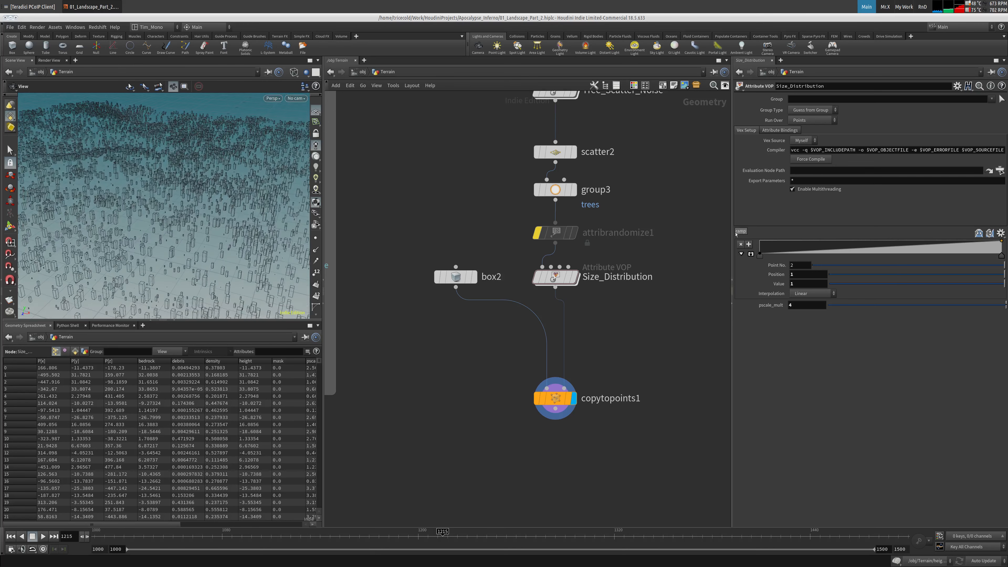
Step: Enlarge the Size_Distribution ramp graph and set its first point's interpolation to B-Spline
{"action": "left_click_drag", "start_coordinate": [730, 226], "coordinate": [655, 225]}
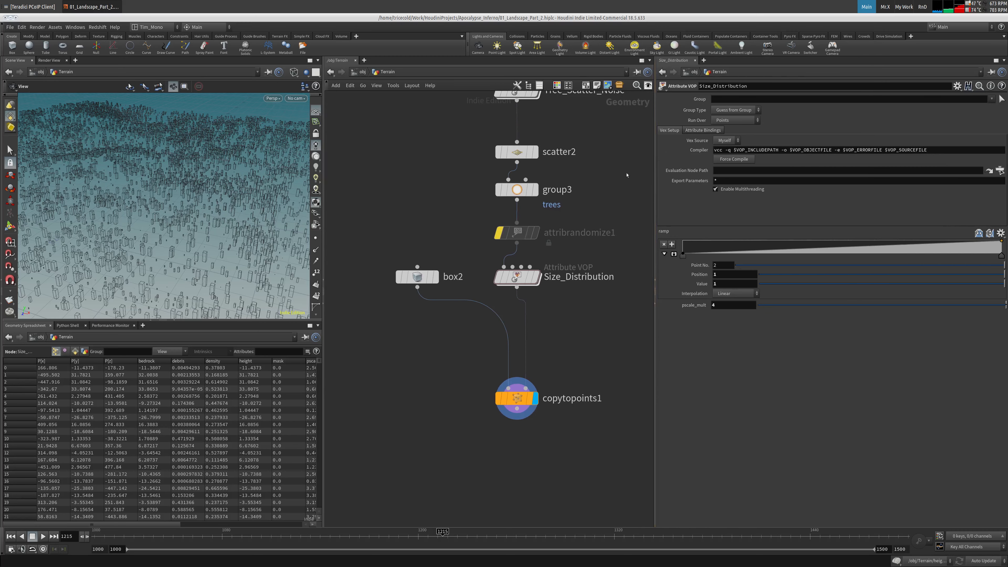
{"action": "left_click", "coordinate": [674, 254]}
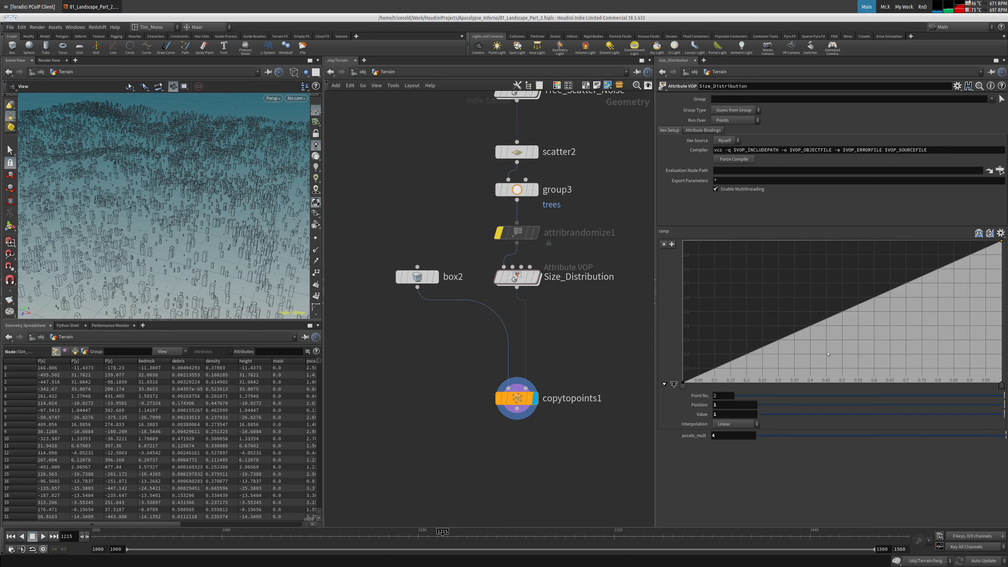
{"action": "left_click", "coordinate": [683, 385]}
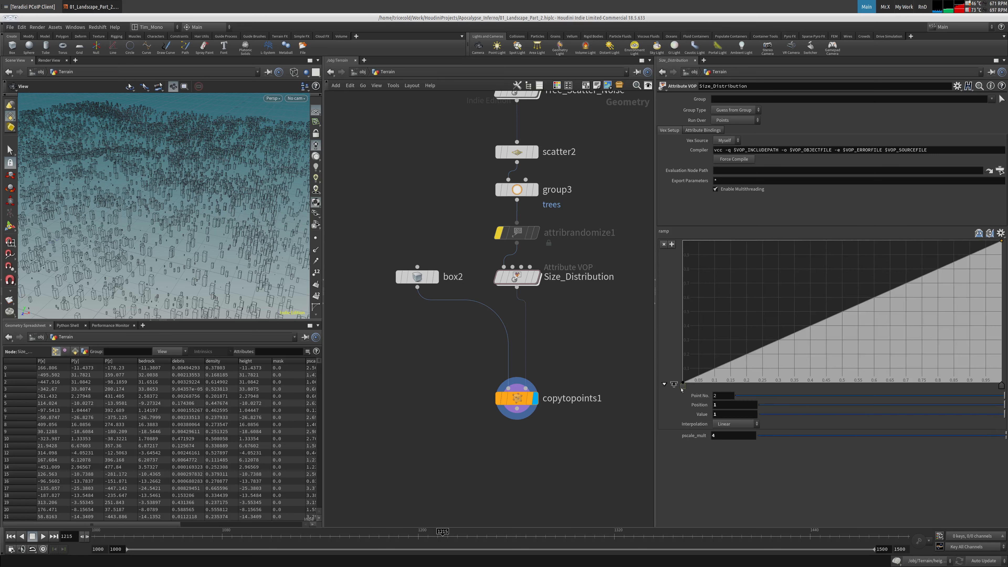
{"action": "left_click", "coordinate": [716, 427]}
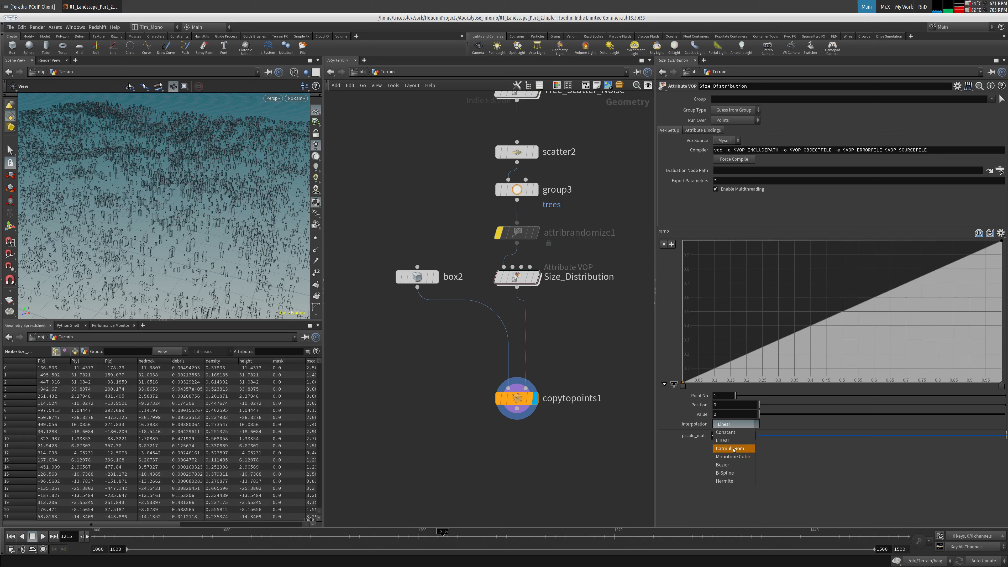
{"action": "left_click", "coordinate": [734, 473]}
Step: Set the last ramp point's interpolation to B-Spline and add a middle point at about position 0.65, value 0.24
{"action": "left_click", "coordinate": [1001, 387]}
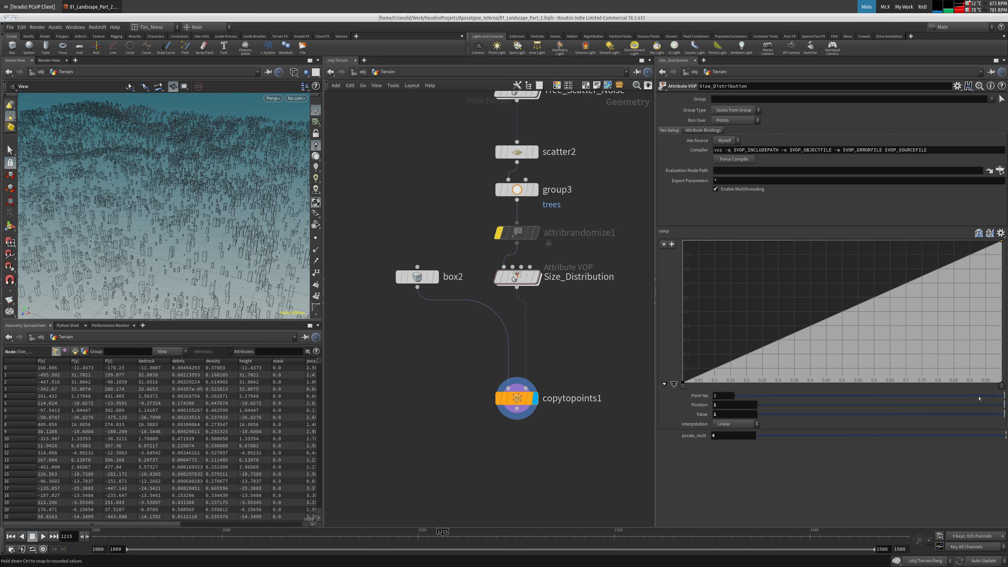
{"action": "left_click", "coordinate": [734, 424]}
{"action": "left_click", "coordinate": [734, 474]}
{"action": "left_click", "coordinate": [863, 308]}
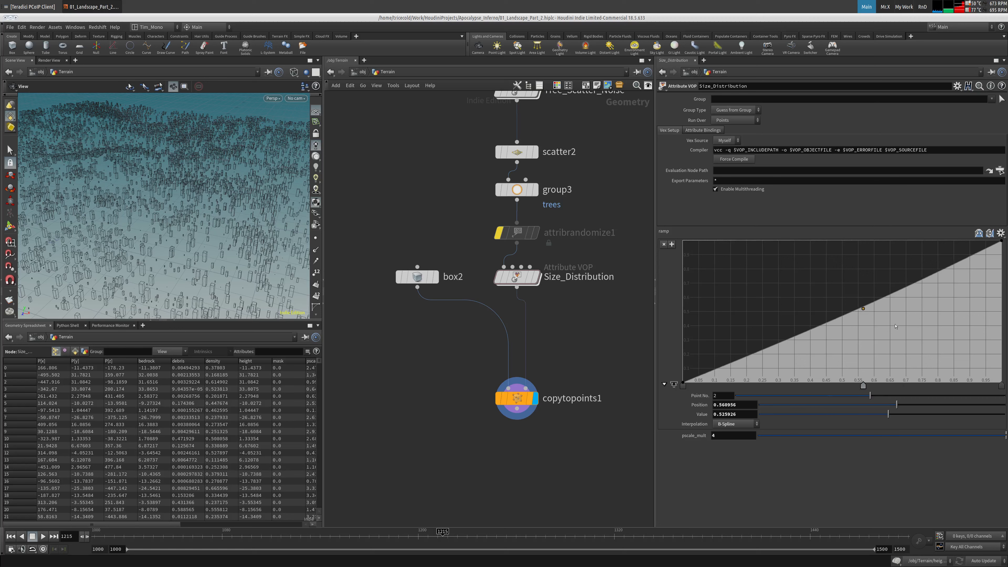
{"action": "left_click_drag", "start_coordinate": [864, 309], "coordinate": [890, 349]}
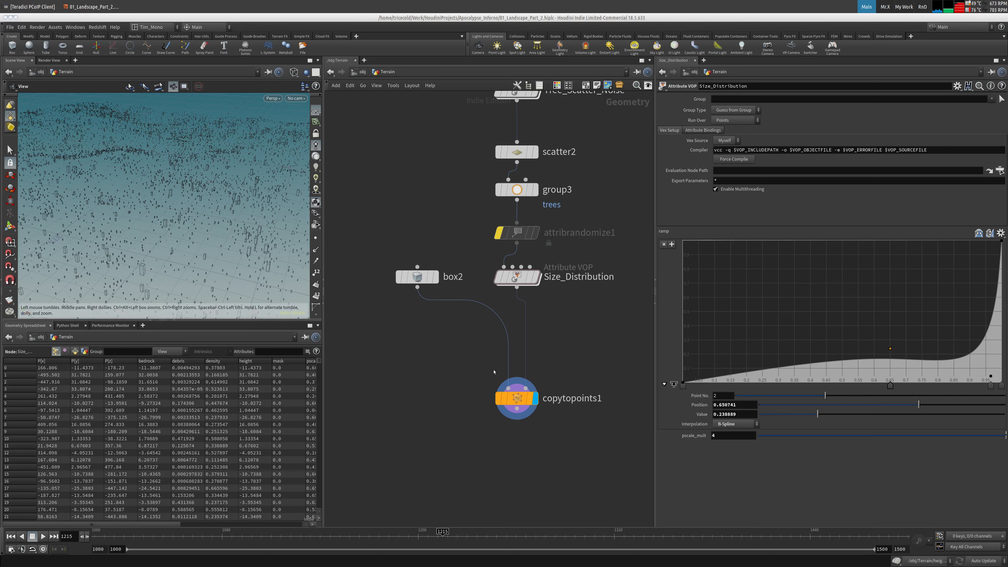
Step: Move copytopoints1 aside and delete the bypassed attribrandomize1 node between group3 and Size_Distribution
{"action": "scroll", "coordinate": [491, 374], "scroll_direction": "down", "scroll_amount": 1}
{"action": "left_click_drag", "start_coordinate": [498, 393], "coordinate": [467, 412]}
{"action": "left_click_drag", "start_coordinate": [464, 274], "coordinate": [552, 242]}
{"action": "key", "text": "Delete"}
Step: Insert an Attribute Randomize node between Size_Distribution and copytopoints1
{"action": "key", "text": "Tab"}
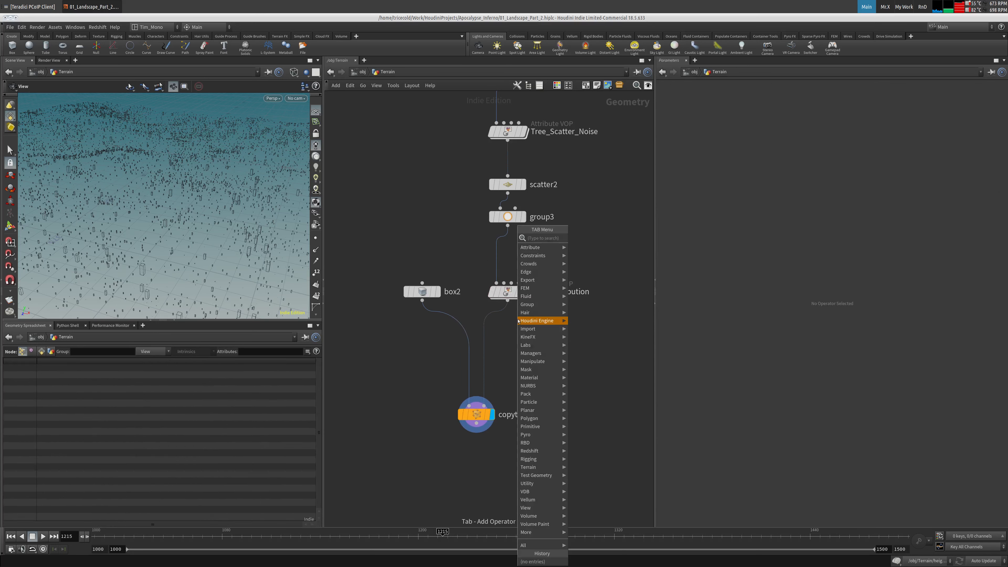
{"action": "type", "text": "att"}
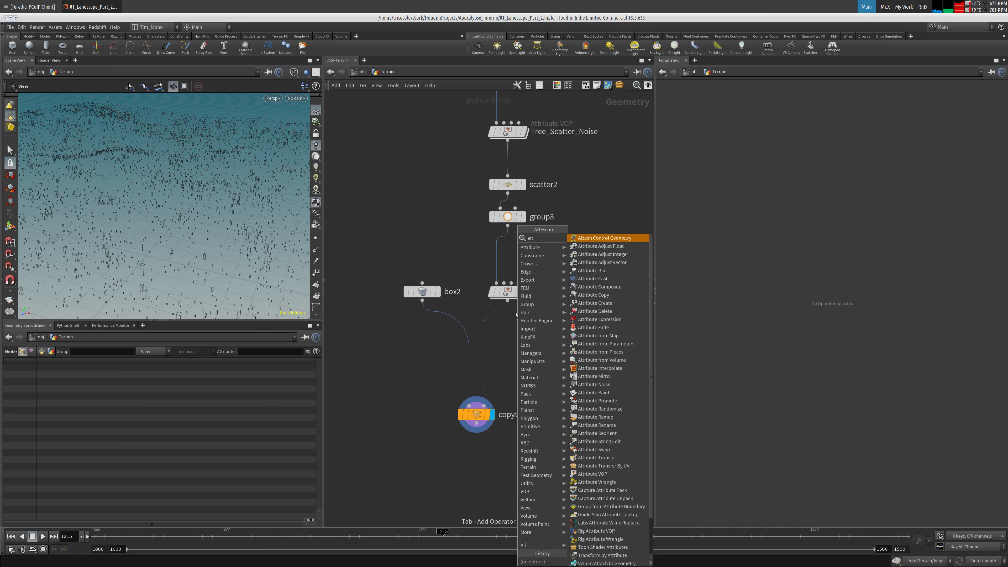
{"action": "type", "text": "ra"}
{"action": "left_click", "coordinate": [598, 238]}
{"action": "left_click", "coordinate": [504, 311]}
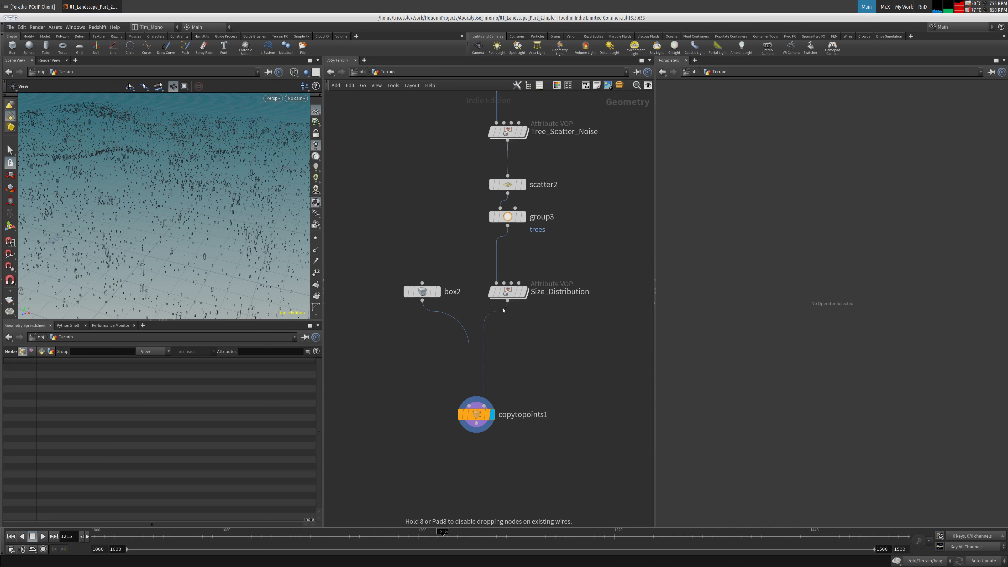
Step: Set the new Attribute Randomize node's attribute name to orient and its dimensions to 4
{"action": "double_click", "coordinate": [719, 130]}
{"action": "type", "text": "orient"}
{"action": "key", "text": "Return"}
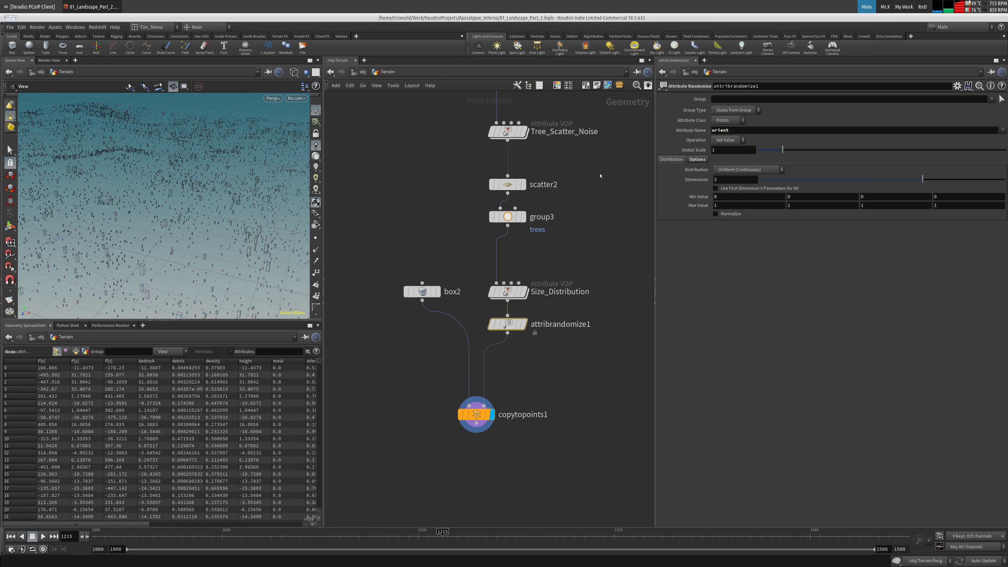
{"action": "type", "text": "4"}
{"action": "key", "text": "Return"}
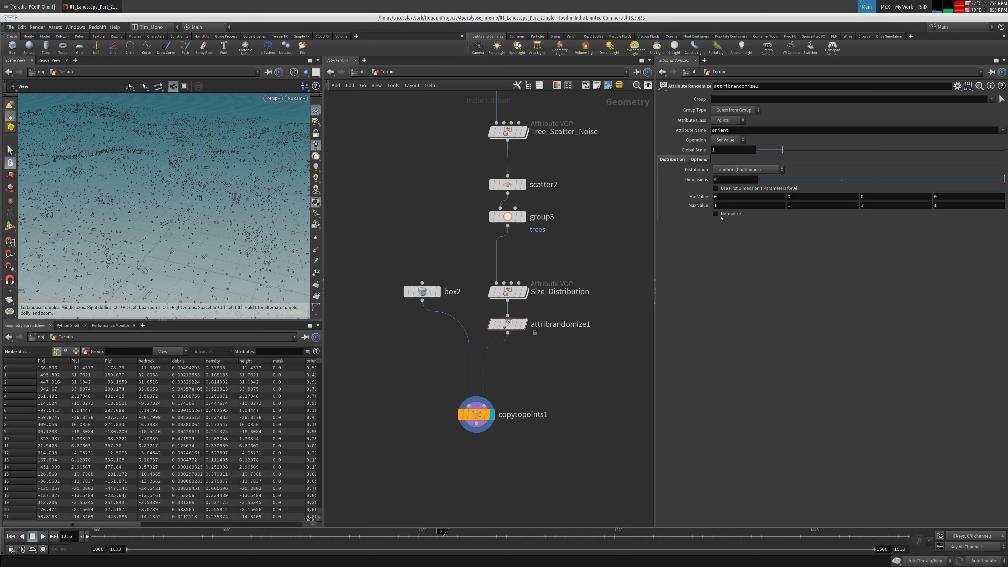
Step: Set the first and third Max Value components of the orient randomization to 0.02
{"action": "left_click", "coordinate": [729, 204]}
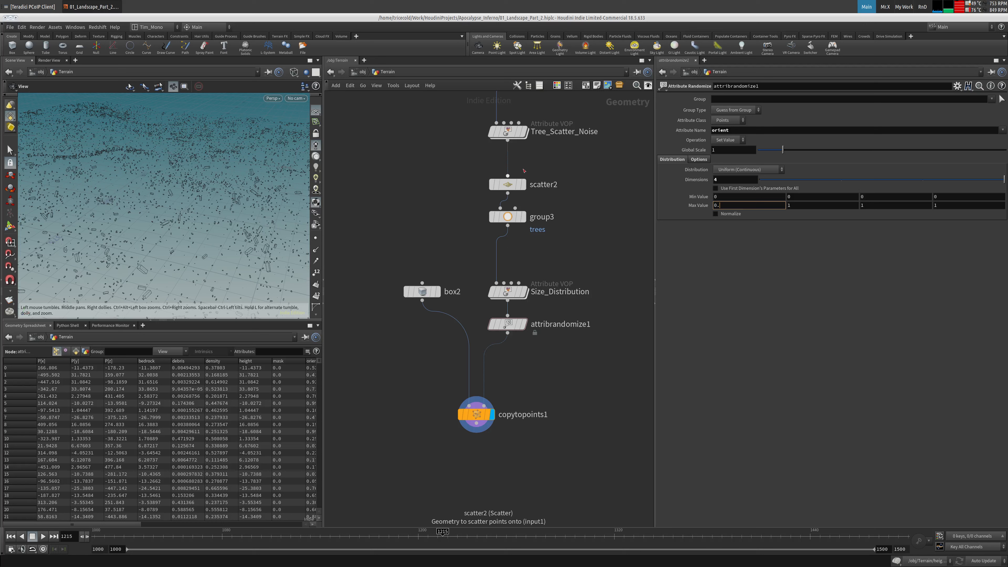
{"action": "type", "text": "0.02"}
{"action": "key", "text": "Tab"}
{"action": "key", "text": "Tab"}
{"action": "type", "text": "0.02"}
{"action": "key", "text": "Return"}
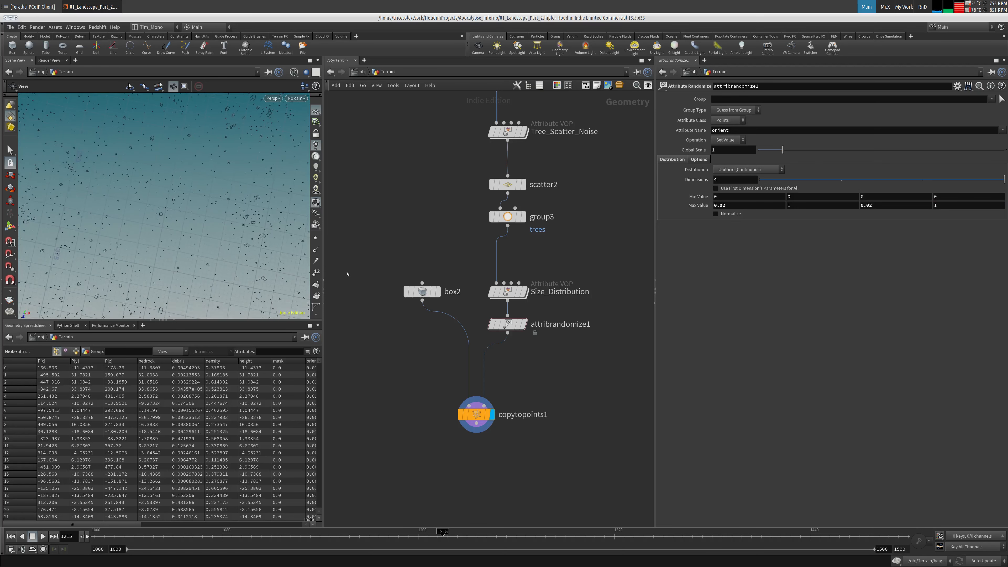
Step: Try other Max Value components for the orient randomization, undo each change and review the boxes from several angles
{"action": "mouse_move", "coordinate": [496, 307]}
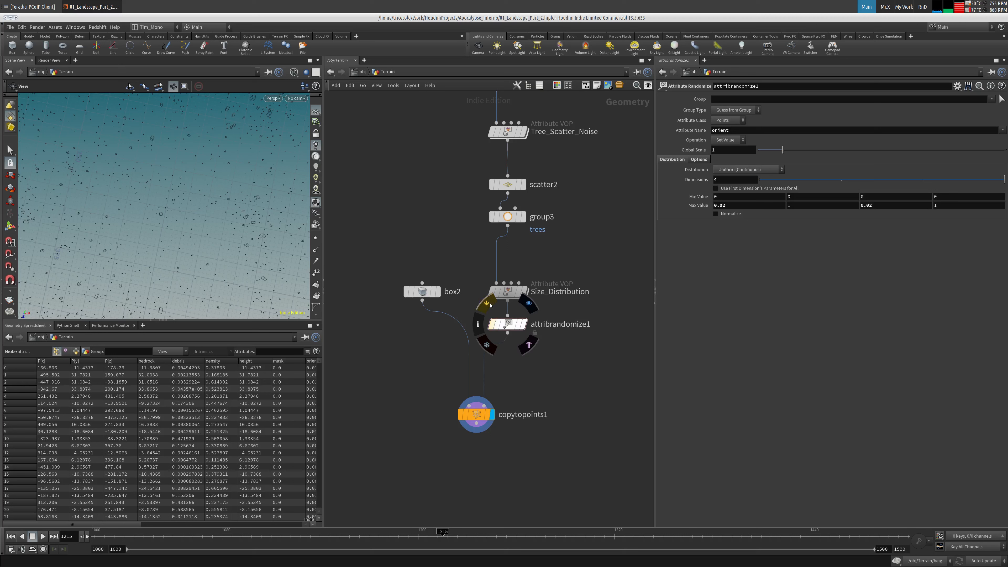
{"action": "middle_click_drag", "start_coordinate": [895, 205], "coordinate": [901, 205]}
{"action": "key", "text": "ctrl+z"}
{"action": "middle_click_drag", "start_coordinate": [736, 206], "coordinate": [864, 197]}
{"action": "key", "text": "ctrl+z"}
{"action": "middle_click_drag", "start_coordinate": [575, 210], "coordinate": [572, 210]}
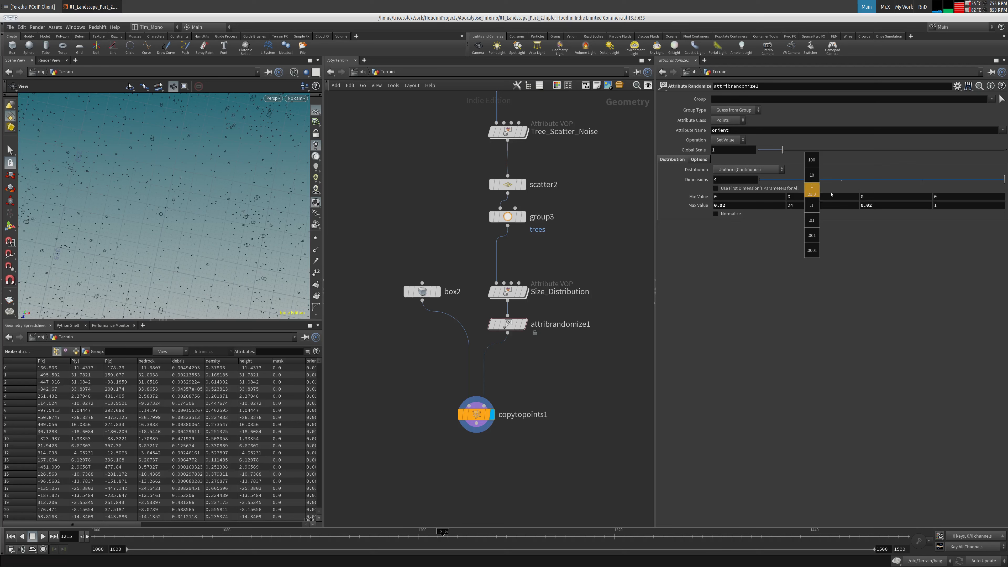
{"action": "key", "text": "ctrl+z"}
{"action": "left_click_drag", "start_coordinate": [251, 219], "coordinate": [144, 179]}
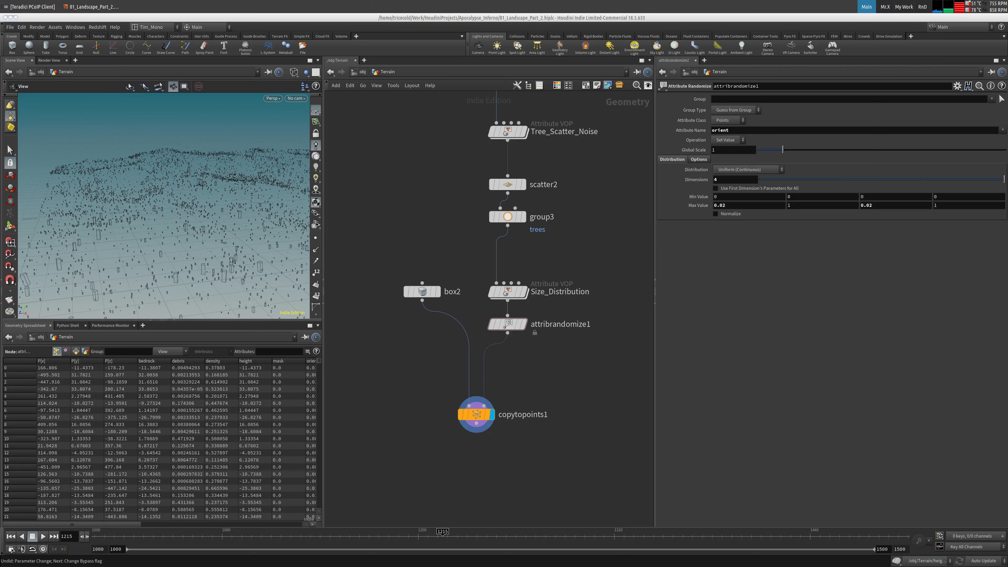
{"action": "left_click_drag", "start_coordinate": [167, 247], "coordinate": [208, 271]}
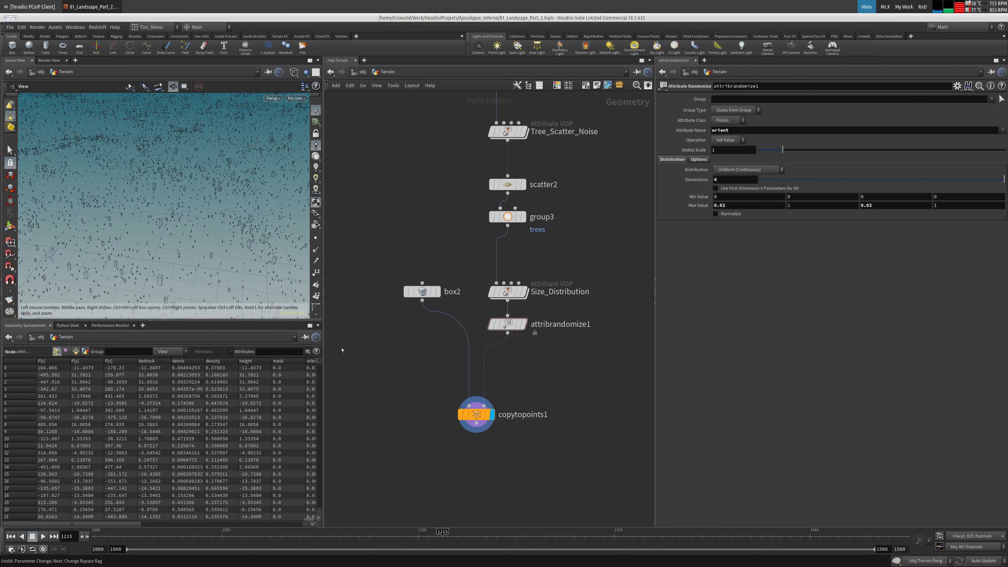
Step: Add a Point Deform node beside copytopoints1 and wire attribrandomize1 into its Mesh to Deform input
{"action": "scroll", "coordinate": [456, 357], "scroll_direction": "down", "scroll_amount": 6}
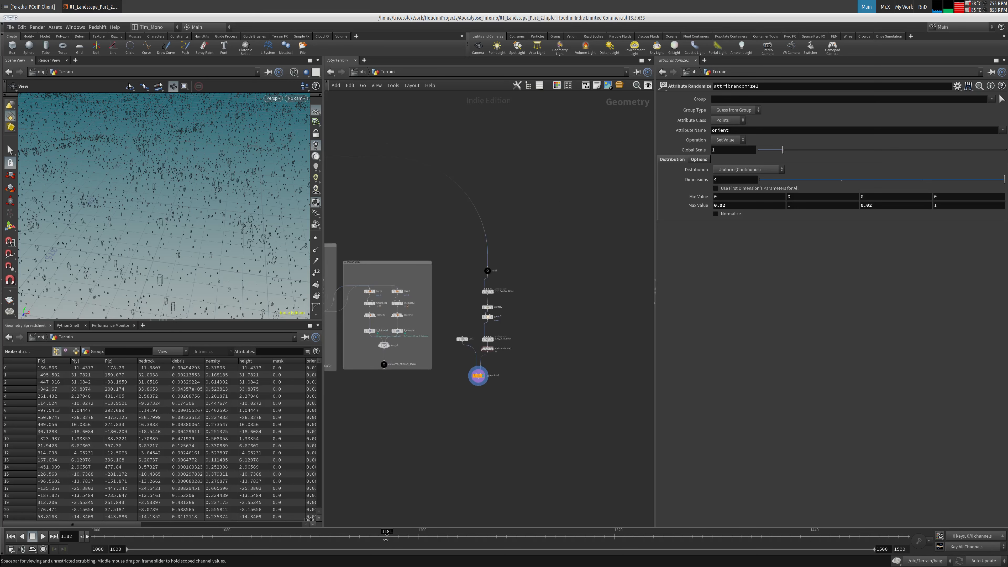
{"action": "key", "text": "Tab"}
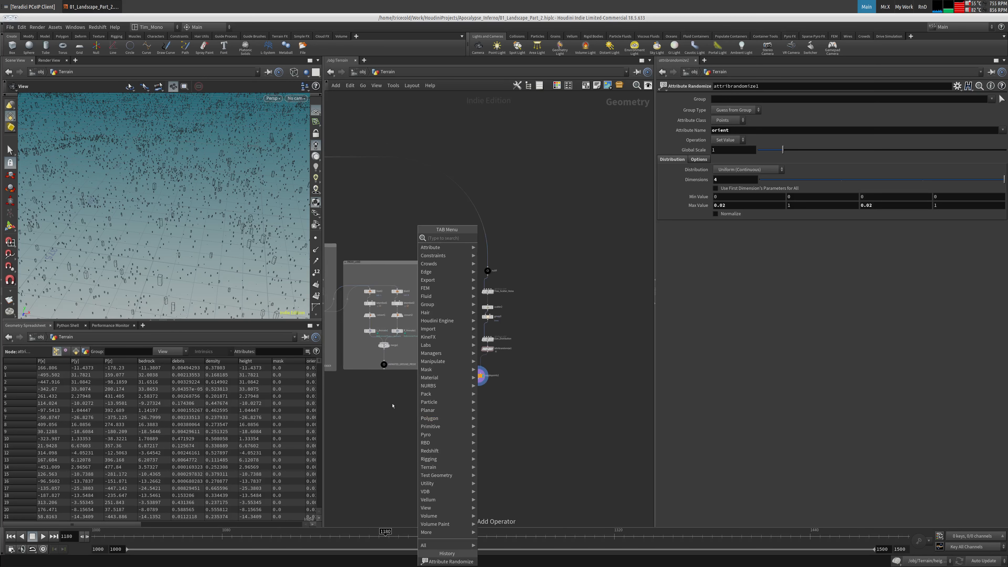
{"action": "type", "text": "pointdeform"}
{"action": "key", "text": "Return"}
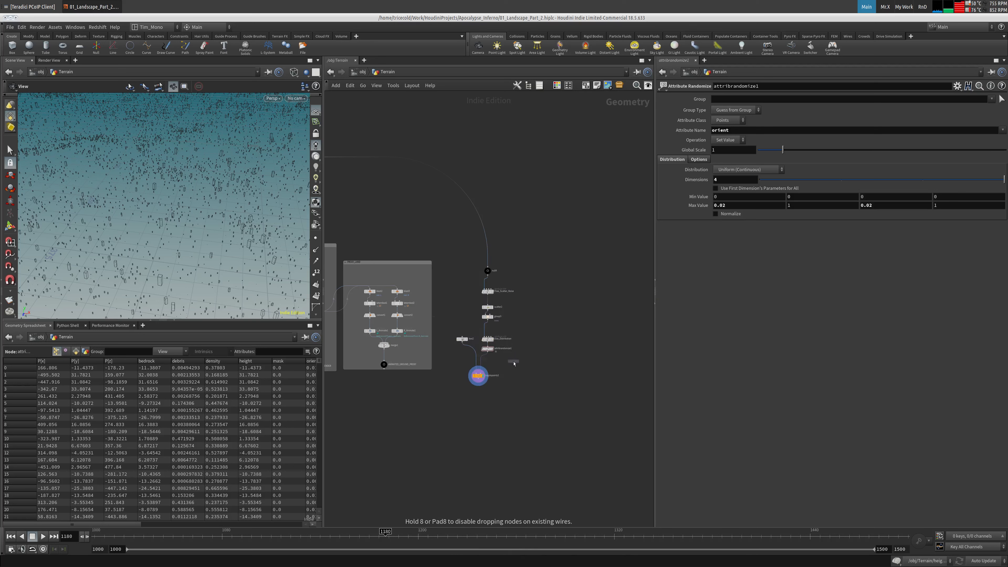
{"action": "left_click", "coordinate": [511, 362]}
{"action": "left_click_drag", "start_coordinate": [481, 377], "coordinate": [471, 405]}
{"action": "left_click_drag", "start_coordinate": [511, 361], "coordinate": [496, 375]}
{"action": "scroll", "coordinate": [496, 375], "scroll_direction": "up", "scroll_amount": 4}
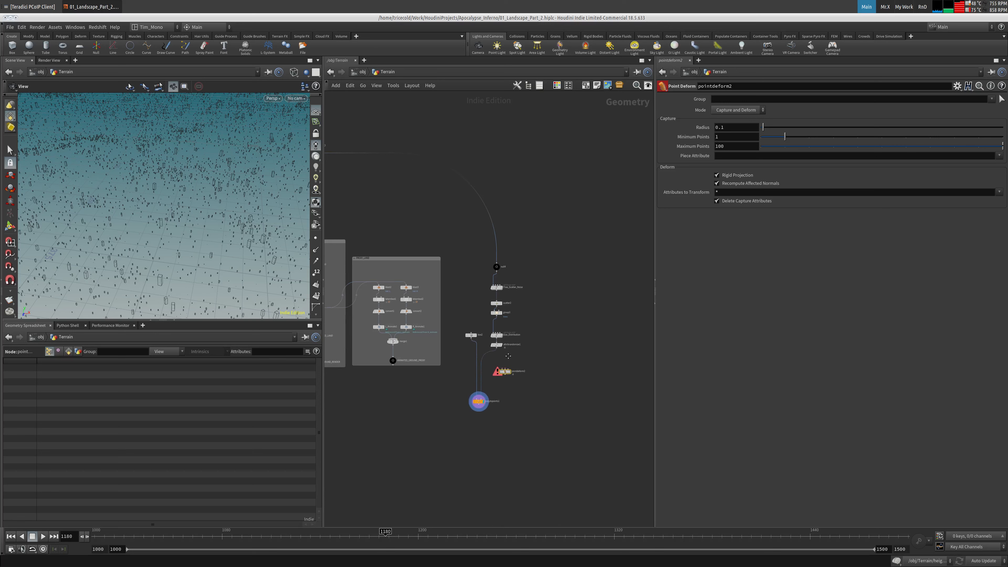
{"action": "right_click_drag", "start_coordinate": [526, 351], "coordinate": [530, 350]}
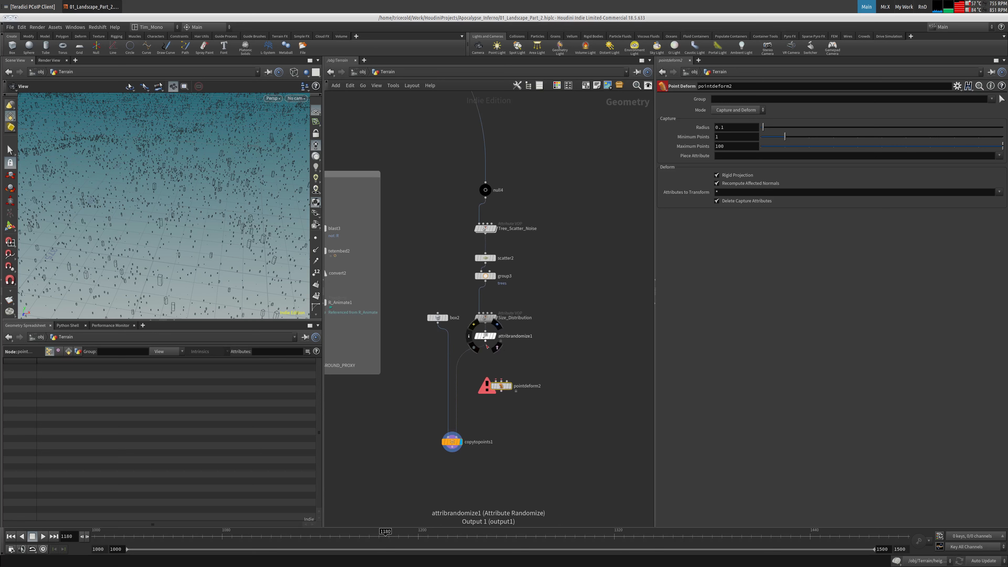
{"action": "left_click", "coordinate": [485, 343]}
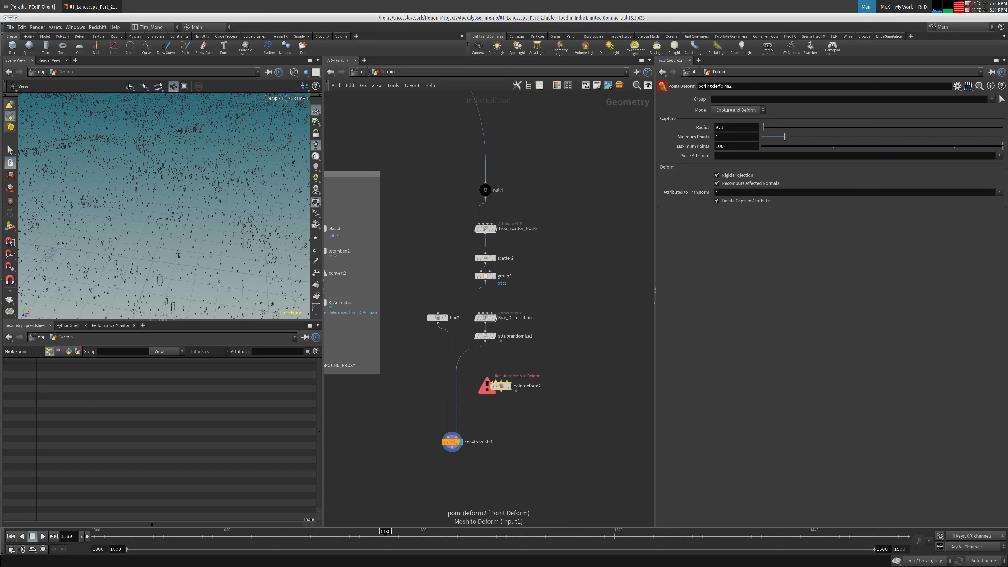
{"action": "key", "text": "Escape"}
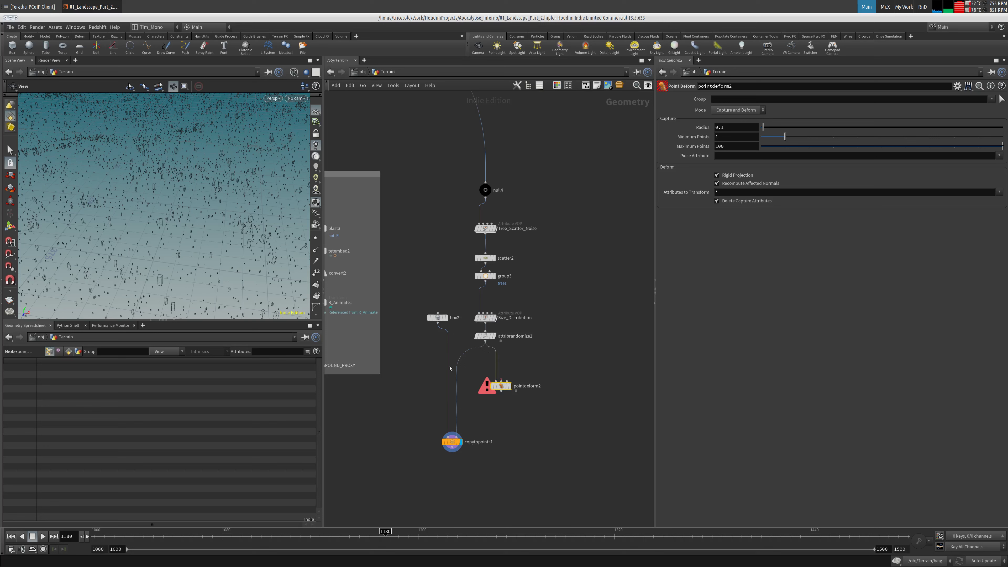
Step: Find the PROXY_LAND network box and display its ANIMATED_GROUND_PROXY null in the viewport
{"action": "scroll", "coordinate": [450, 368], "scroll_direction": "up", "scroll_amount": 5}
{"action": "scroll", "coordinate": [472, 389], "scroll_direction": "down", "scroll_amount": 7}
{"action": "scroll", "coordinate": [558, 416], "scroll_direction": "up", "scroll_amount": 6}
{"action": "scroll", "coordinate": [460, 413], "scroll_direction": "down", "scroll_amount": 5}
{"action": "scroll", "coordinate": [477, 397], "scroll_direction": "up", "scroll_amount": 4}
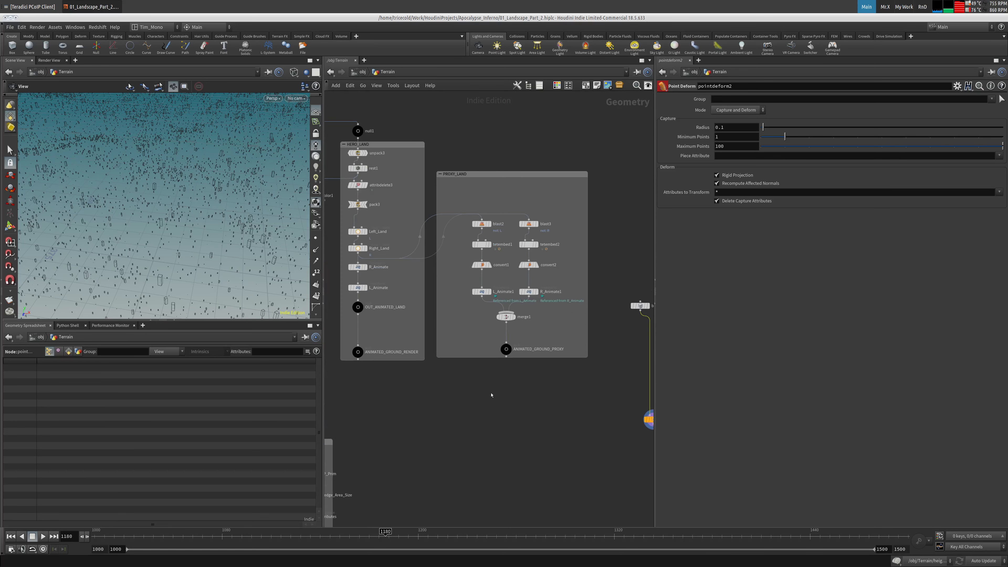
{"action": "mouse_move", "coordinate": [510, 350]}
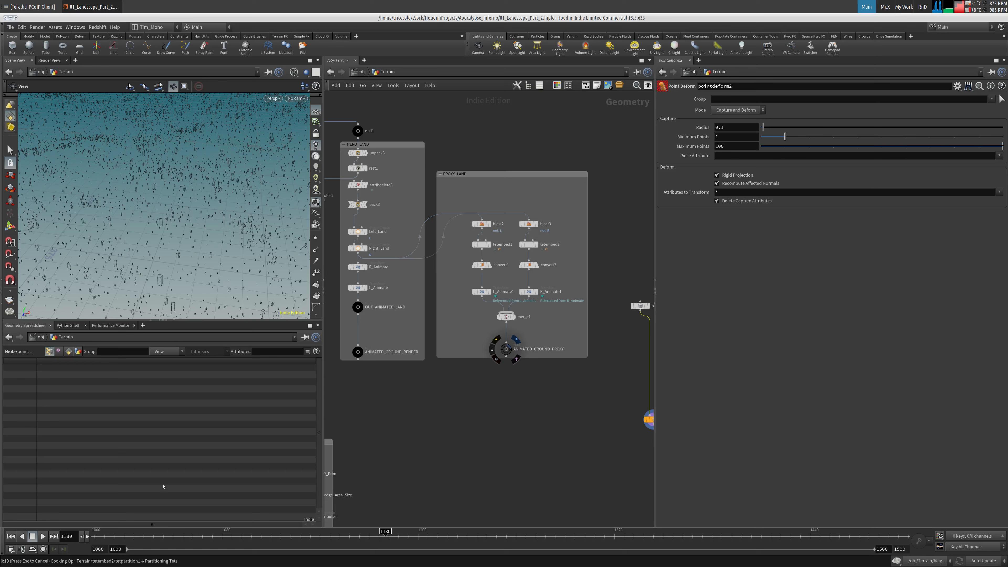
{"action": "middle_click_drag", "start_coordinate": [510, 416], "coordinate": [536, 399]}
{"action": "scroll", "coordinate": [433, 409], "scroll_direction": "down", "scroll_amount": 3}
{"action": "scroll", "coordinate": [367, 384], "scroll_direction": "up", "scroll_amount": 3}
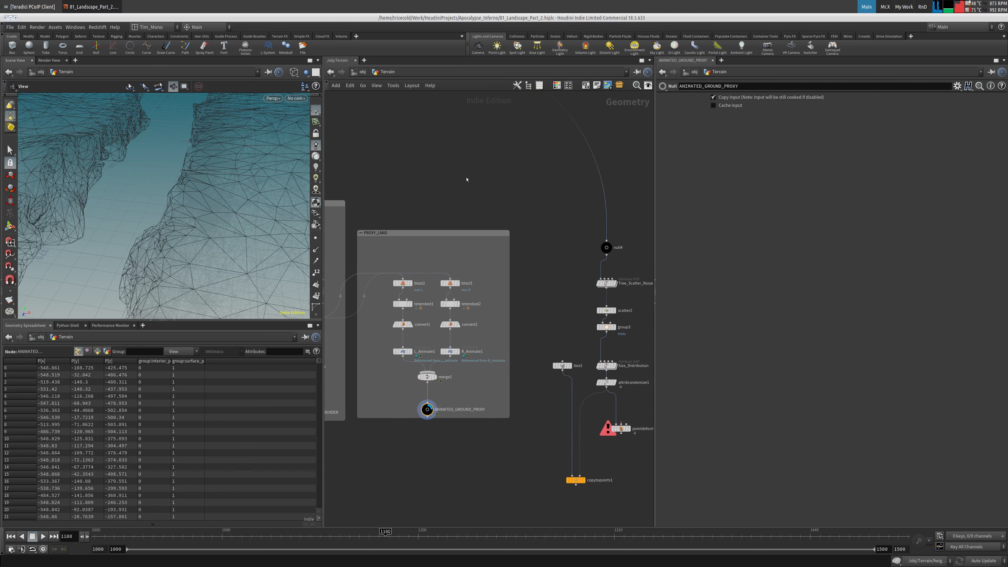
Step: Examine the fracture, Wedge_Select and animated land networks and the proxy terrain geometry to find a ground source for the trees
{"action": "scroll", "coordinate": [466, 179], "scroll_direction": "down", "scroll_amount": 3}
{"action": "middle_click_drag", "start_coordinate": [398, 308], "coordinate": [505, 128]}
{"action": "scroll", "coordinate": [508, 305], "scroll_direction": "up", "scroll_amount": 4}
{"action": "middle_click_drag", "start_coordinate": [486, 317], "coordinate": [416, 222]}
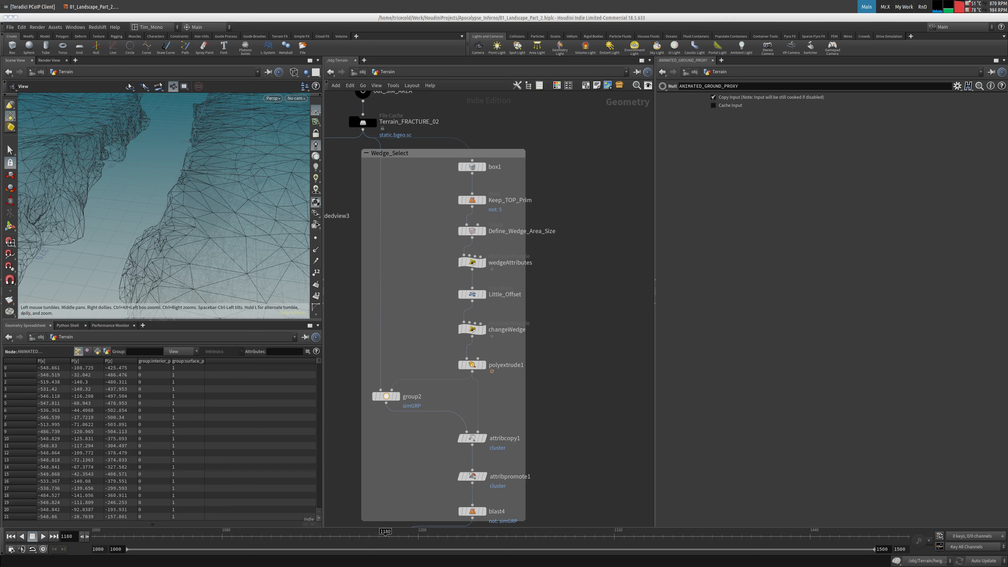
{"action": "middle_click_drag", "start_coordinate": [606, 293], "coordinate": [547, 328]}
{"action": "key", "text": "1"}
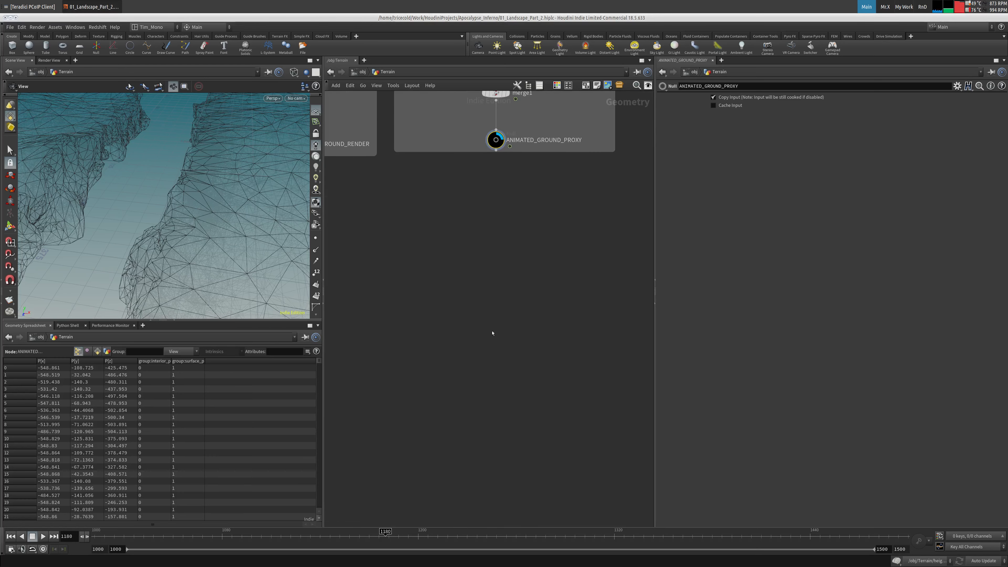
{"action": "scroll", "coordinate": [493, 334], "scroll_direction": "down", "scroll_amount": 1}
{"action": "middle_click_drag", "start_coordinate": [479, 305], "coordinate": [333, 432]}
{"action": "scroll", "coordinate": [399, 387], "scroll_direction": "down", "scroll_amount": 1}
{"action": "middle_click_drag", "start_coordinate": [450, 382], "coordinate": [568, 382]}
{"action": "left_click_drag", "start_coordinate": [133, 204], "coordinate": [207, 254]}
{"action": "middle_click_drag", "start_coordinate": [477, 385], "coordinate": [593, 367]}
{"action": "scroll", "coordinate": [508, 373], "scroll_direction": "down", "scroll_amount": 3}
{"action": "middle_click_drag", "start_coordinate": [431, 356], "coordinate": [481, 304]}
{"action": "scroll", "coordinate": [461, 332], "scroll_direction": "up", "scroll_amount": 5}
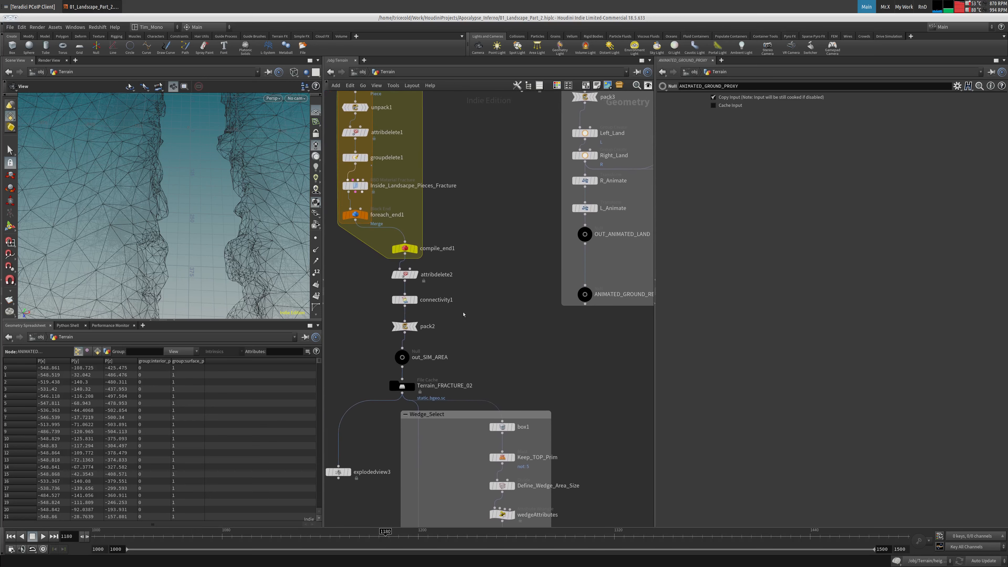
{"action": "middle_click_drag", "start_coordinate": [565, 343], "coordinate": [268, 318]}
{"action": "scroll", "coordinate": [495, 336], "scroll_direction": "down", "scroll_amount": 9}
{"action": "middle_click_drag", "start_coordinate": [564, 317], "coordinate": [451, 292]}
{"action": "scroll", "coordinate": [409, 329], "scroll_direction": "up", "scroll_amount": 7}
{"action": "scroll", "coordinate": [427, 315], "scroll_direction": "down", "scroll_amount": 1}
{"action": "middle_click_drag", "start_coordinate": [383, 292], "coordinate": [470, 352]}
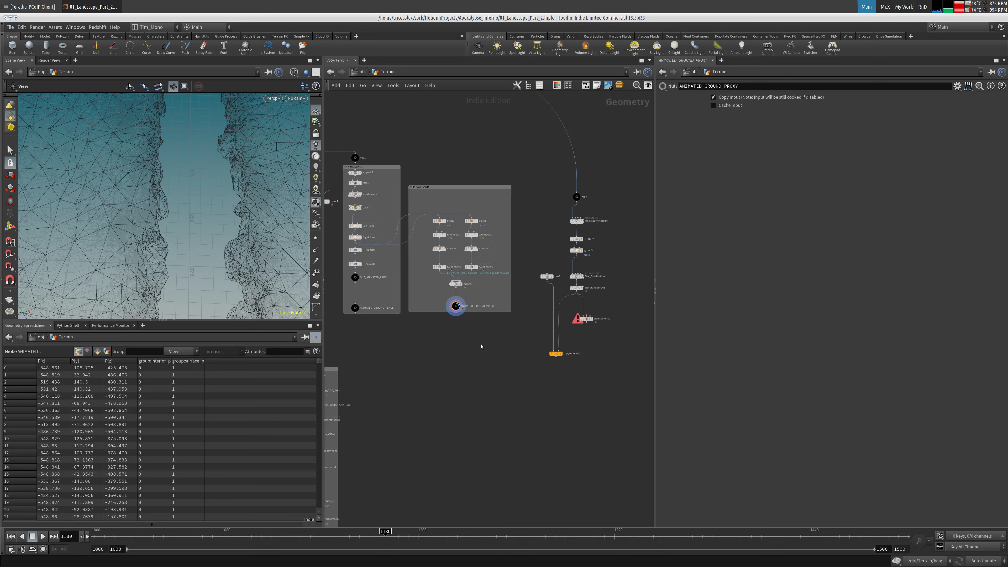
Step: Add a Time Shift node in the empty area below the PROXY_LAND network box
{"action": "left_click", "coordinate": [577, 192]}
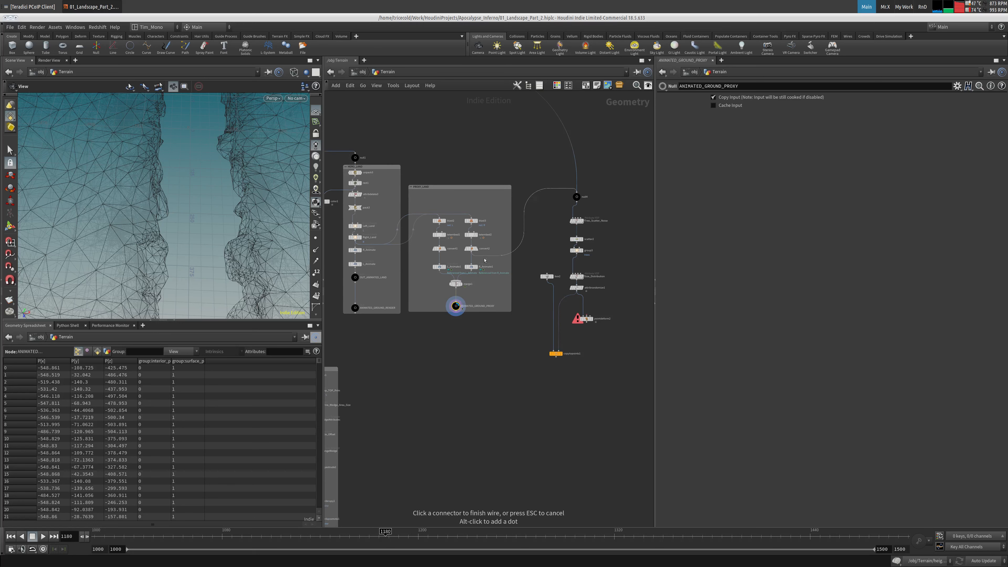
{"action": "key", "text": "Escape"}
{"action": "key", "text": "Tab"}
{"action": "type", "text": "tim"}
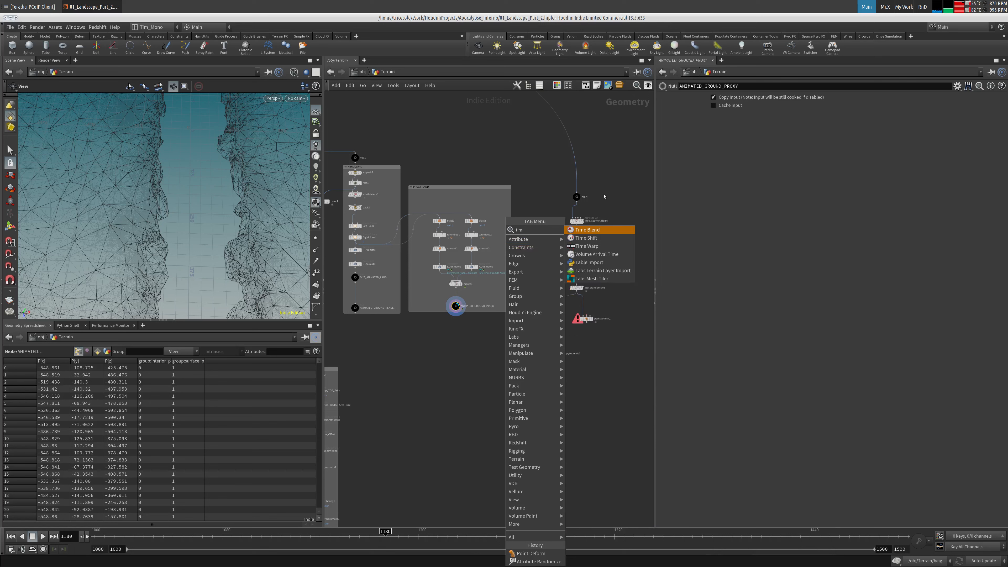
{"action": "left_click", "coordinate": [587, 238]}
{"action": "left_click", "coordinate": [450, 362]}
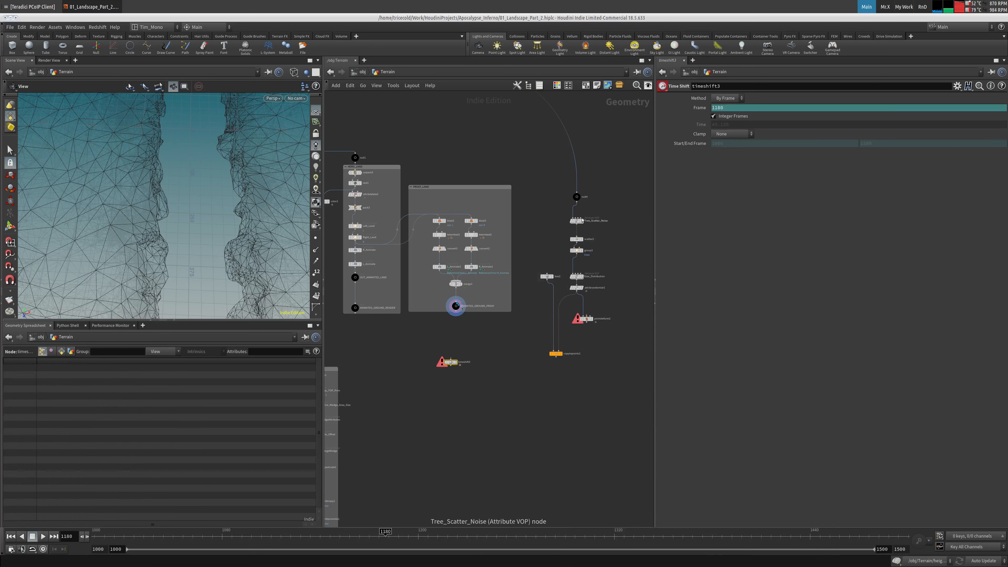
Step: Replace null4 with the Time Shift node as input of Tree_Scatter_Noise, and feed the Time Shift from ANIMATED_GROUND_RENDER
{"action": "mouse_move", "coordinate": [577, 197]}
{"action": "left_mouse_down"}
{"action": "mouse_move", "coordinate": [566, 176]}
{"action": "mouse_move", "coordinate": [575, 178]}
{"action": "left_mouse_up"}
{"action": "right_click", "coordinate": [574, 205]}
{"action": "left_click", "coordinate": [572, 214]}
{"action": "left_click", "coordinate": [573, 218]}
{"action": "left_click", "coordinate": [460, 364]}
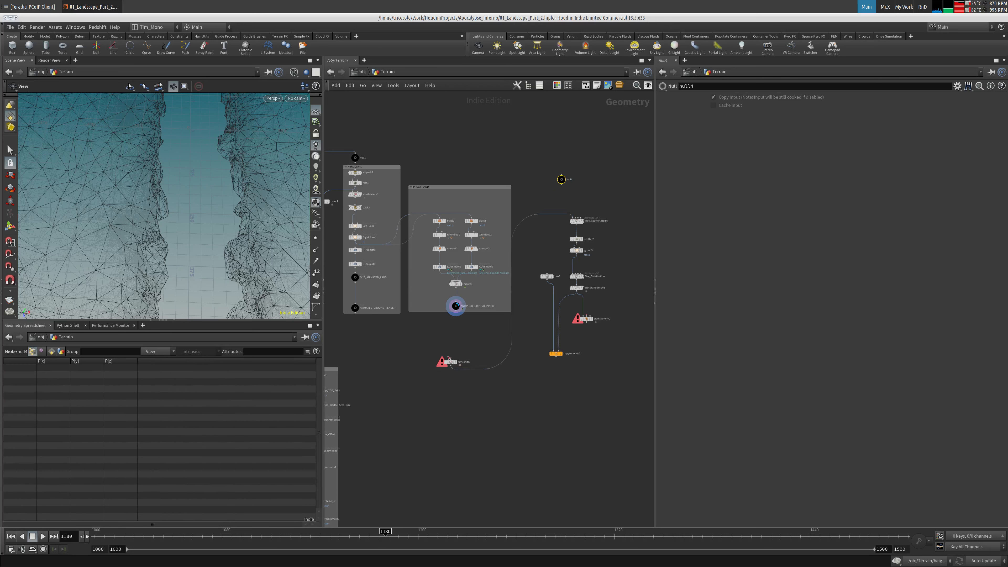
{"action": "left_click", "coordinate": [451, 359]}
{"action": "left_click", "coordinate": [356, 314]}
Step: Move the tree scattering nodes, from Tree_Scatter_Noise to copytopoints1, directly below the Time Shift node
{"action": "left_click_drag", "start_coordinate": [625, 212], "coordinate": [539, 383]}
{"action": "left_click_drag", "start_coordinate": [576, 223], "coordinate": [451, 391]}
{"action": "middle_click_drag", "start_coordinate": [491, 362], "coordinate": [495, 351]}
{"action": "mouse_move", "coordinate": [495, 351]}
{"action": "right_mouse_down"}
{"action": "mouse_move", "coordinate": [506, 349]}
{"action": "mouse_move", "coordinate": [503, 335]}
{"action": "right_mouse_up"}
{"action": "middle_click_drag", "start_coordinate": [502, 335], "coordinate": [568, 292]}
Step: Add an Attribute Interpolate node with attribrandomize1 as its first input and ANIMATED_GROUND_RENDER as its second
{"action": "key", "text": "Tab"}
{"action": "type", "text": "attrin"}
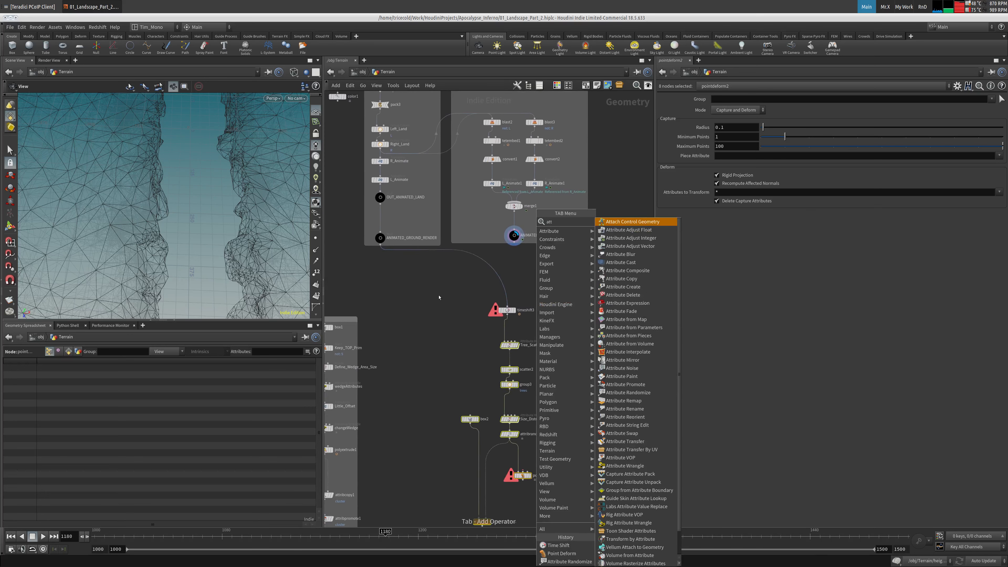
{"action": "left_click", "coordinate": [628, 222]}
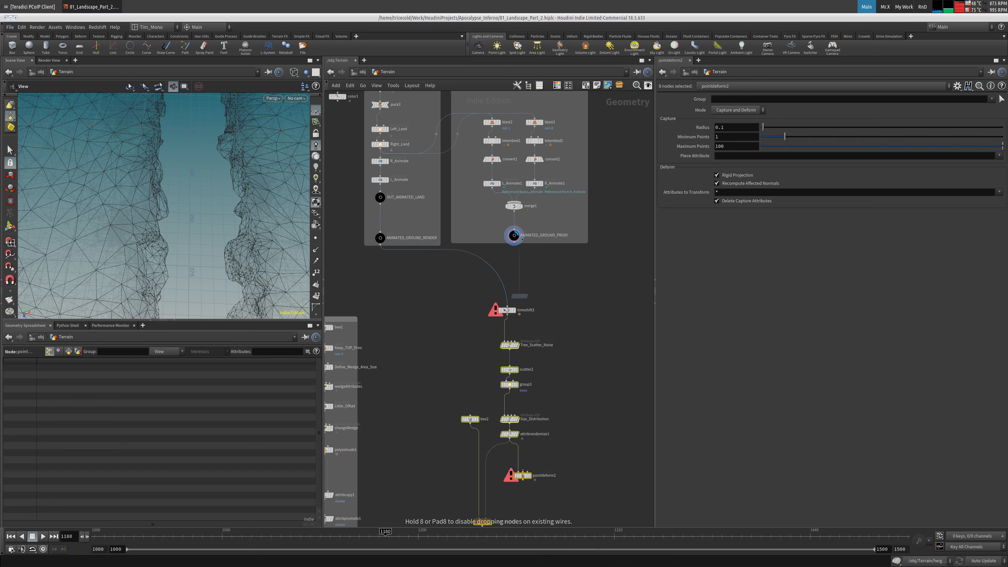
{"action": "left_click", "coordinate": [466, 337]}
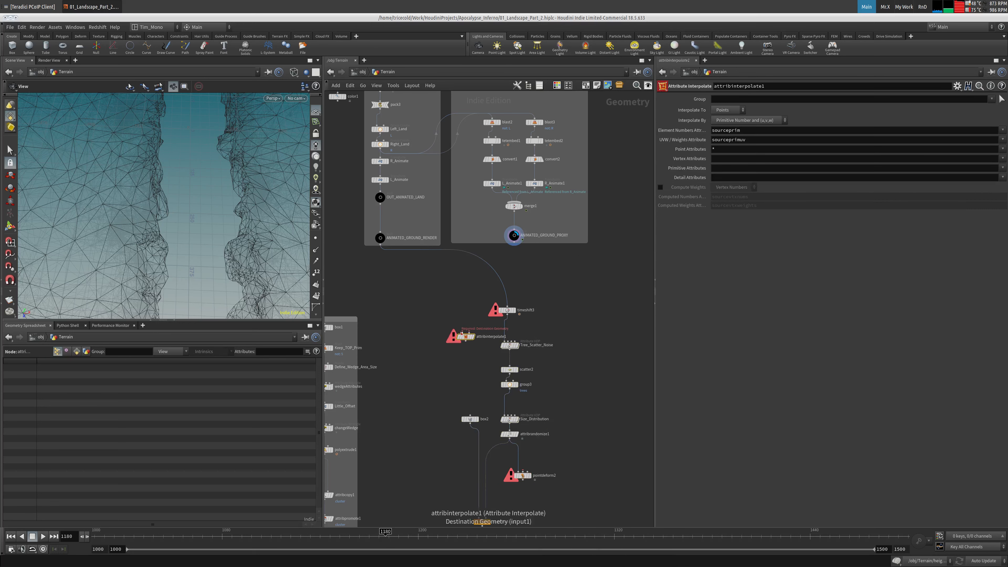
{"action": "left_click_drag", "start_coordinate": [461, 334], "coordinate": [447, 398]}
{"action": "left_click_drag", "start_coordinate": [511, 439], "coordinate": [446, 388]}
{"action": "left_click", "coordinate": [446, 388]}
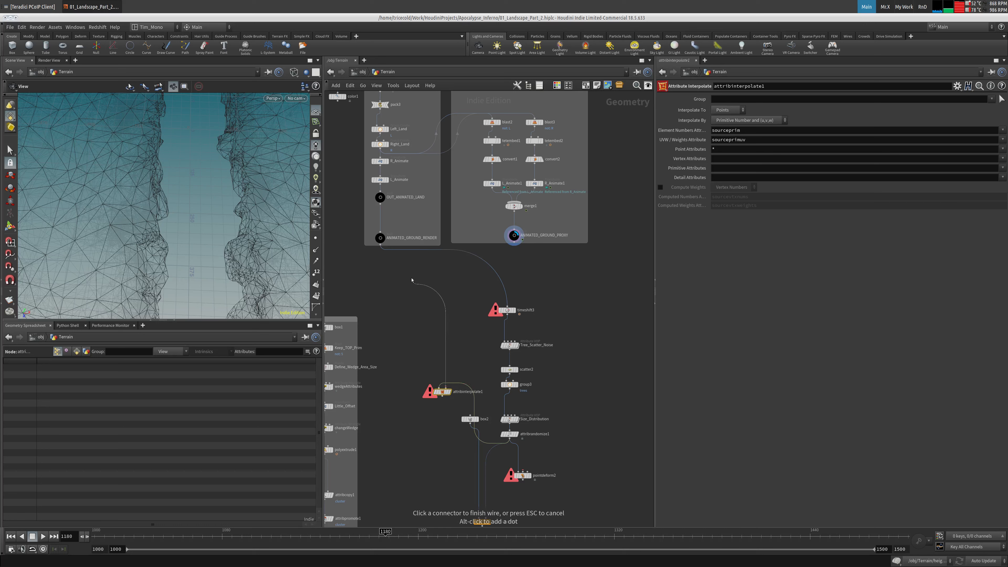
{"action": "left_click", "coordinate": [389, 252]}
Step: Move the chain from timeshift3 to attribrandomize1 directly beneath the ANIMATED_GROUND_RENDER null
{"action": "left_click_drag", "start_coordinate": [540, 295], "coordinate": [441, 396]}
{"action": "key", "text": "ctrl+z"}
{"action": "key", "text": "l"}
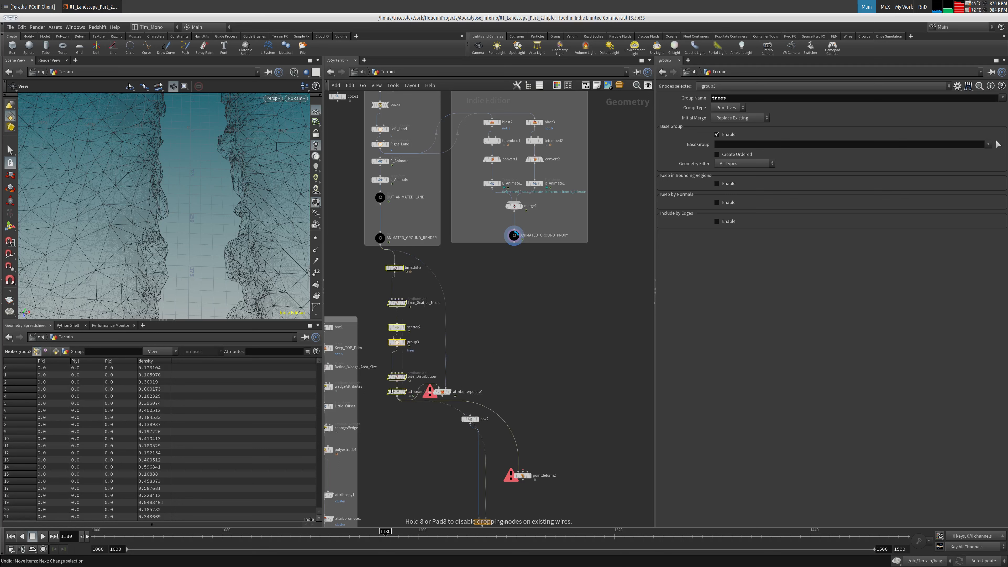
{"action": "left_click", "coordinate": [450, 470]}
Step: Detach pointdeform2 from the tree chain and rearrange copytopoints1 and attribinterpolate1 below attribrandomize1
{"action": "scroll", "coordinate": [477, 453], "scroll_direction": "up", "scroll_amount": 4}
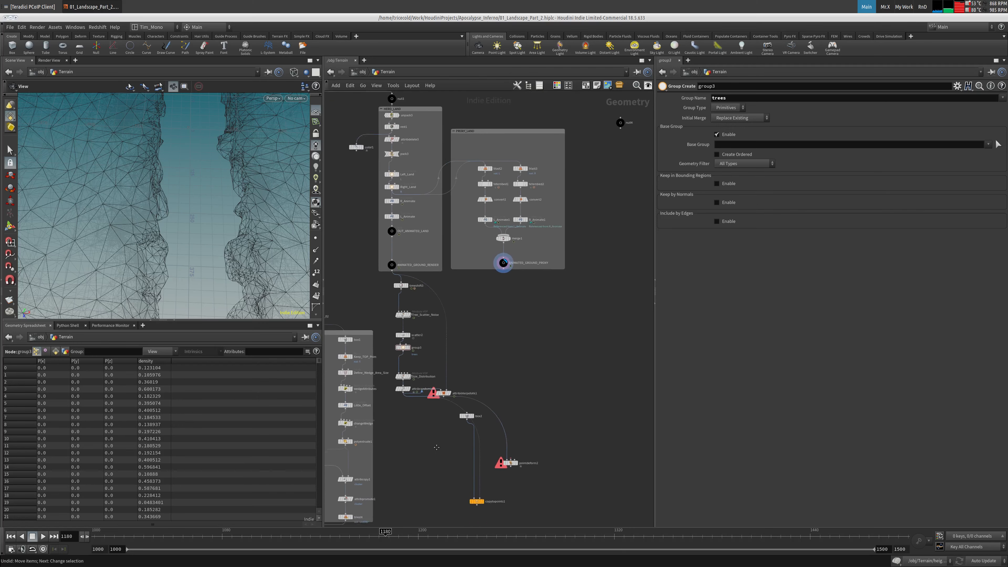
{"action": "left_click_drag", "start_coordinate": [524, 402], "coordinate": [442, 334]}
{"action": "scroll", "coordinate": [538, 279], "scroll_direction": "down", "scroll_amount": 4}
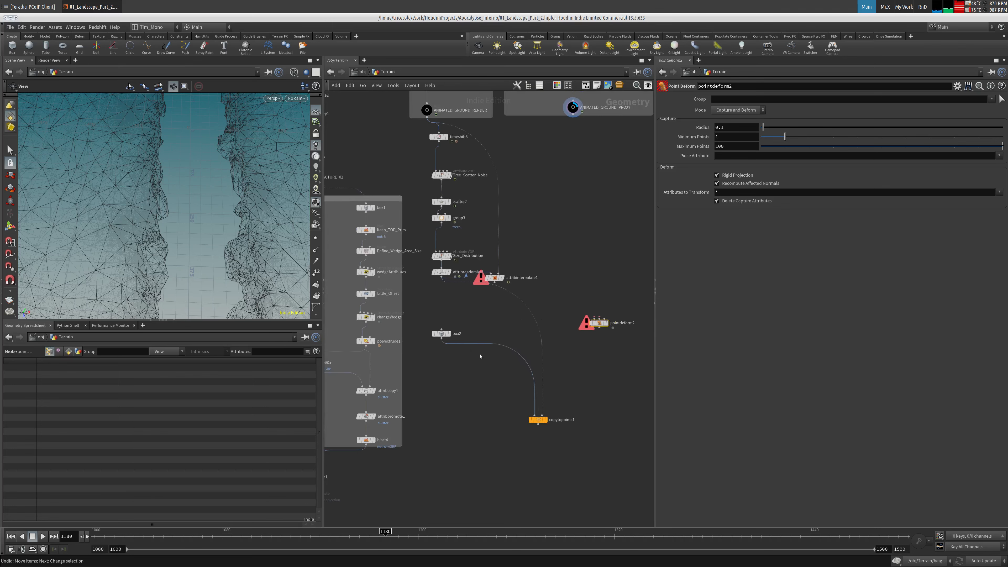
{"action": "left_click_drag", "start_coordinate": [539, 420], "coordinate": [467, 377]}
{"action": "left_click_drag", "start_coordinate": [495, 285], "coordinate": [494, 321]}
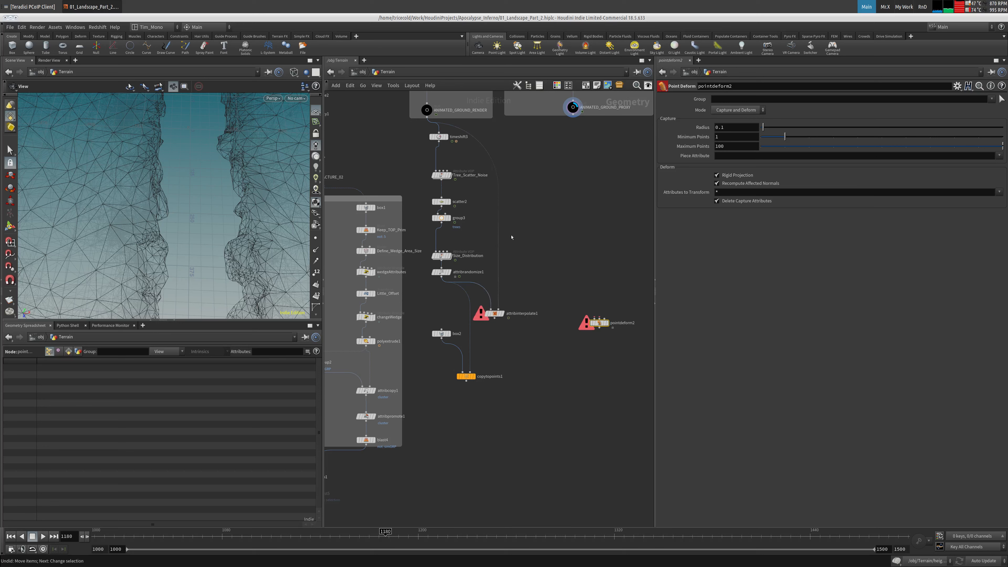
Step: Shift the HERO_LAND and PROXY_LAND network boxes with their nodes sideways, away from the fracture network
{"action": "scroll", "coordinate": [417, 149], "scroll_direction": "down", "scroll_amount": 5}
{"action": "middle_click_drag", "start_coordinate": [399, 159], "coordinate": [408, 262]}
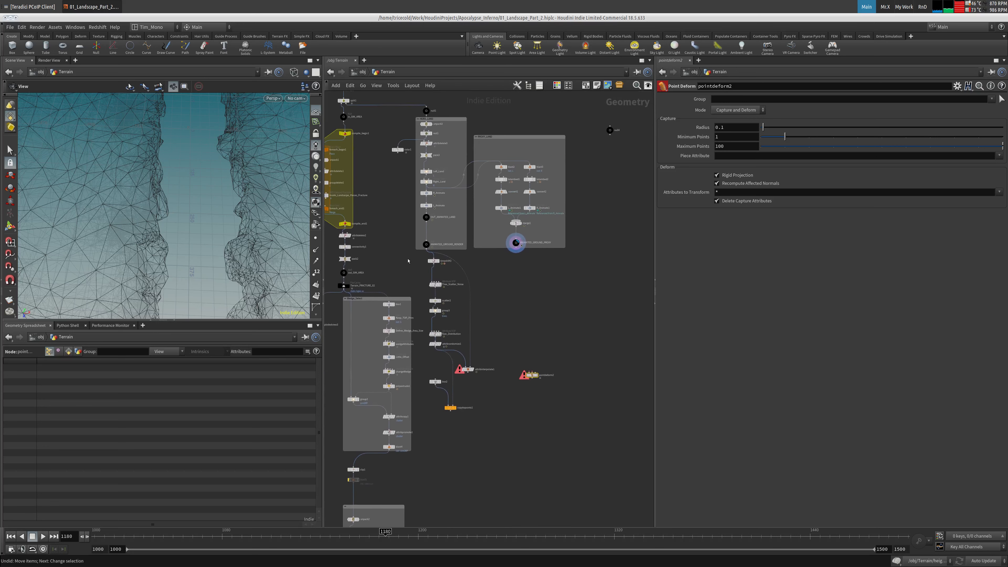
{"action": "left_click_drag", "start_coordinate": [377, 108], "coordinate": [565, 250]}
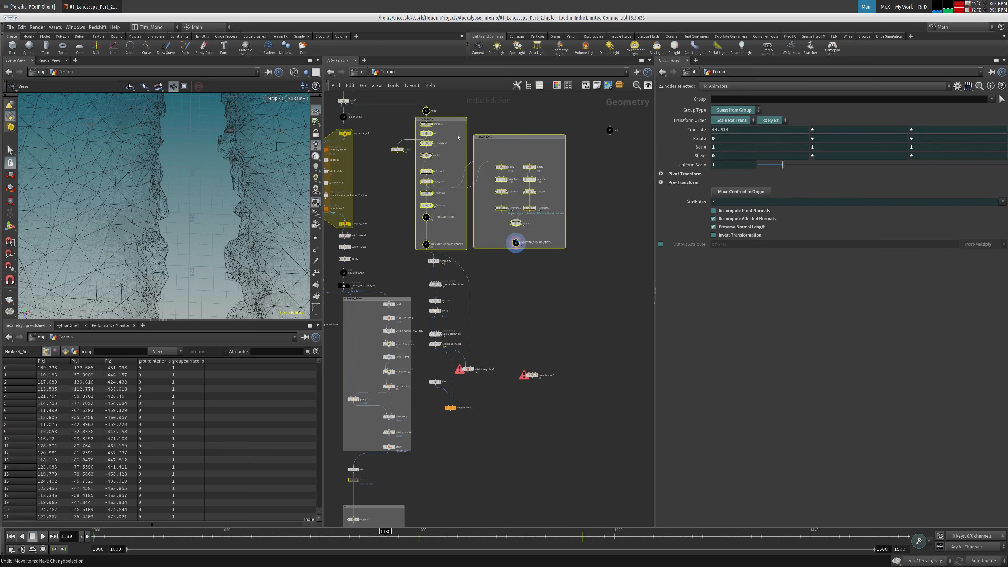
{"action": "left_click_drag", "start_coordinate": [441, 118], "coordinate": [470, 119]}
{"action": "left_click", "coordinate": [463, 254]}
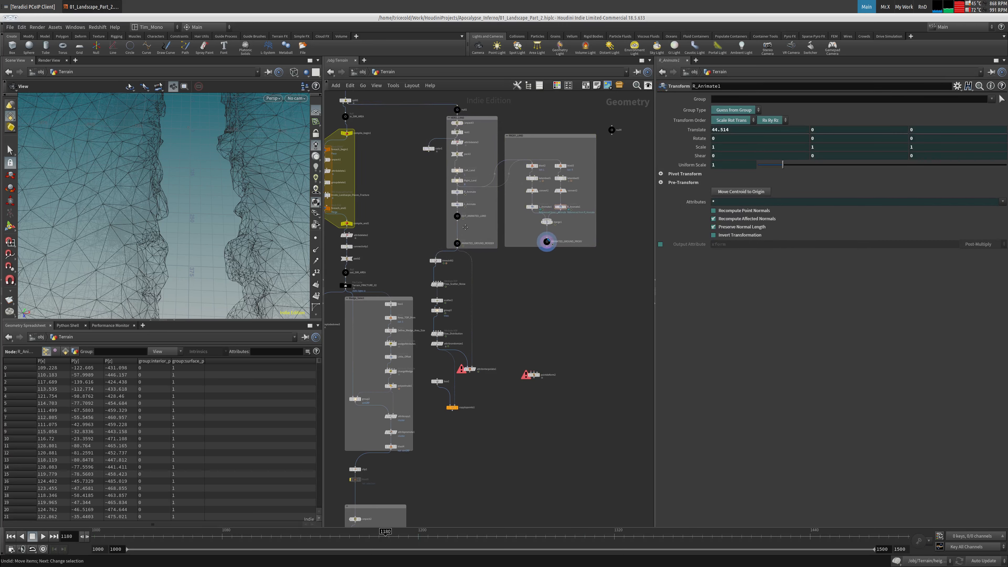
Step: Display the ANIMATED_GROUND_RENDER null and inspect its terrain geometry in the viewport
{"action": "scroll", "coordinate": [460, 249], "scroll_direction": "up", "scroll_amount": 1}
{"action": "mouse_move", "coordinate": [456, 245]}
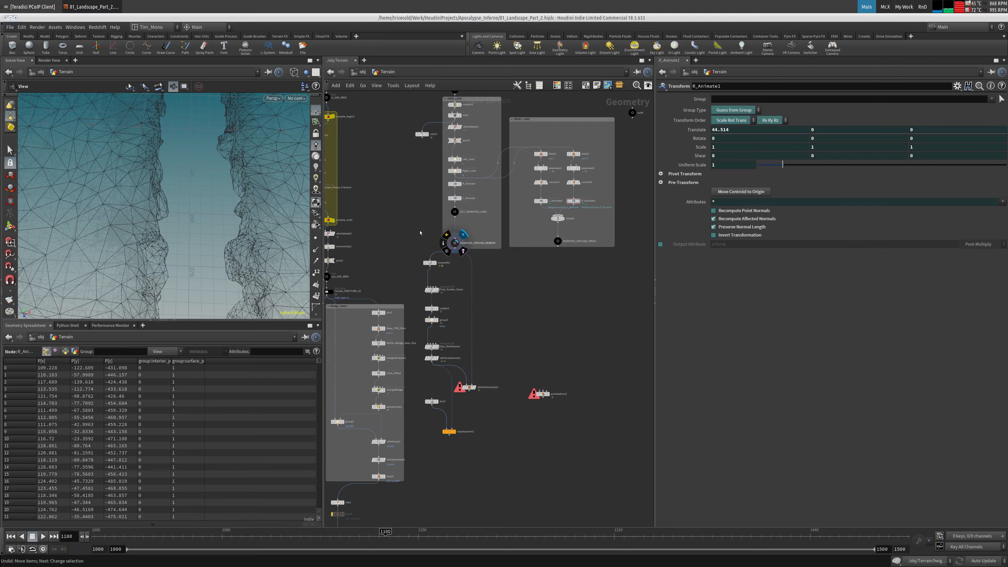
{"action": "left_click_drag", "start_coordinate": [123, 219], "coordinate": [242, 167]}
{"action": "scroll", "coordinate": [444, 278], "scroll_direction": "up", "scroll_amount": 3}
Step: Insert a Blast node between timeshift3 and Tree_Scatter_Noise
{"action": "key", "text": "Tab"}
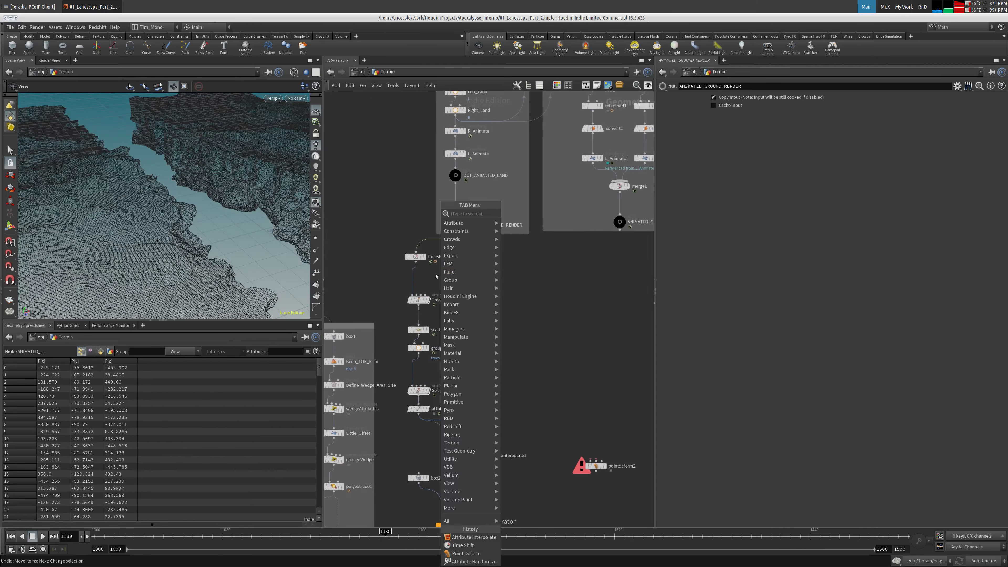
{"action": "type", "text": "bl"}
{"action": "left_click", "coordinate": [531, 215]}
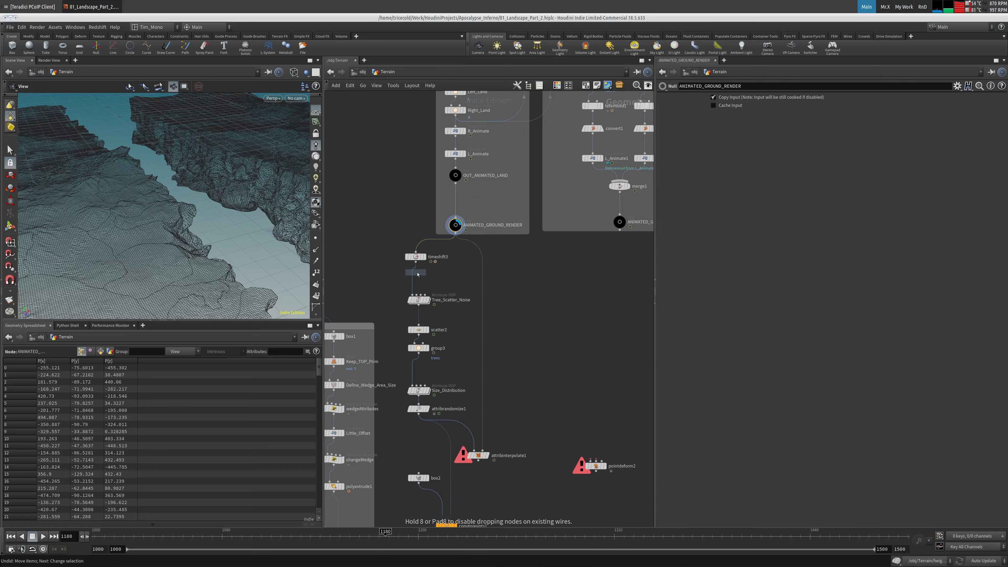
{"action": "left_click", "coordinate": [416, 276]}
Step: Check the ANIMATED_GROUND_RENDER node info, insert an Unpack node between timeshift3 and blast6, and select blast6
{"action": "middle_click", "coordinate": [456, 227]}
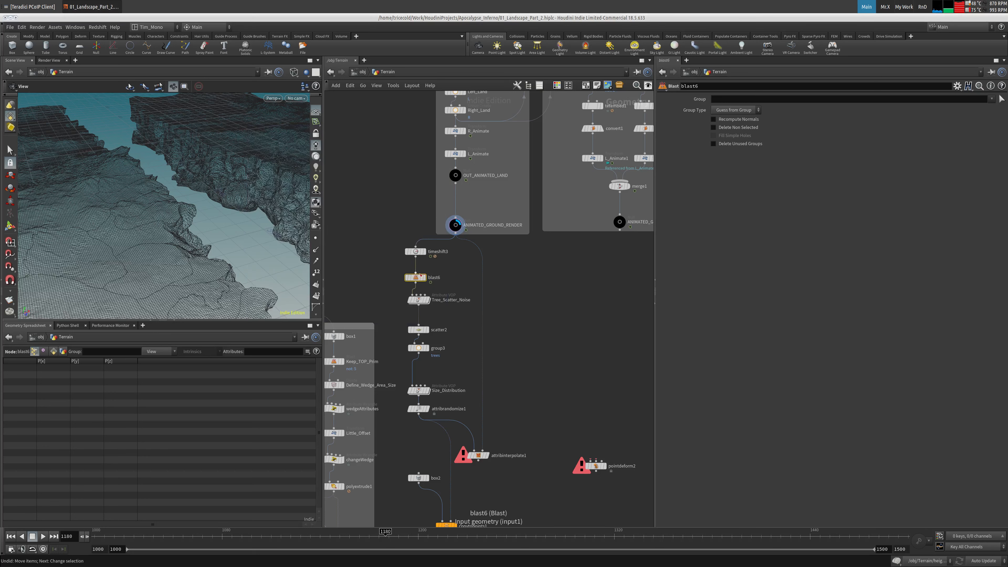
{"action": "key", "text": "Tab"}
{"action": "type", "text": "group"}
{"action": "left_click", "coordinate": [490, 215]}
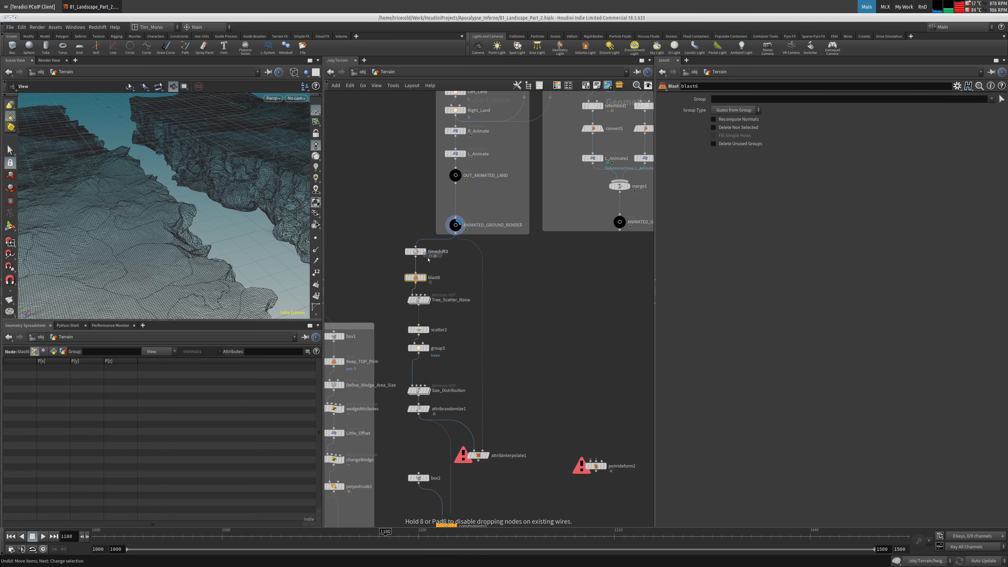
{"action": "left_click", "coordinate": [431, 281]}
{"action": "middle_click", "coordinate": [420, 276]}
{"action": "left_click", "coordinate": [416, 293]}
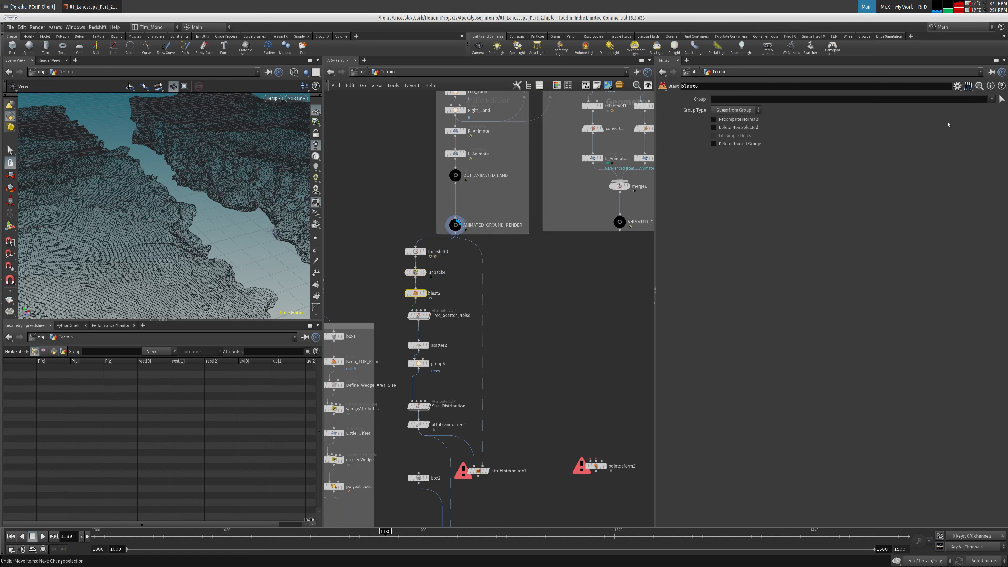
Step: Set blast6 to delete the concrete_fracture1inside group and display its result on the terrain
{"action": "left_click", "coordinate": [992, 99]}
{"action": "left_click", "coordinate": [960, 108]}
{"action": "left_click", "coordinate": [427, 283]}
{"action": "mouse_move", "coordinate": [175, 230]}
{"action": "left_mouse_down"}
{"action": "mouse_move", "coordinate": [160, 205]}
{"action": "mouse_move", "coordinate": [177, 226]}
{"action": "left_mouse_up"}
{"action": "mouse_move", "coordinate": [410, 296]}
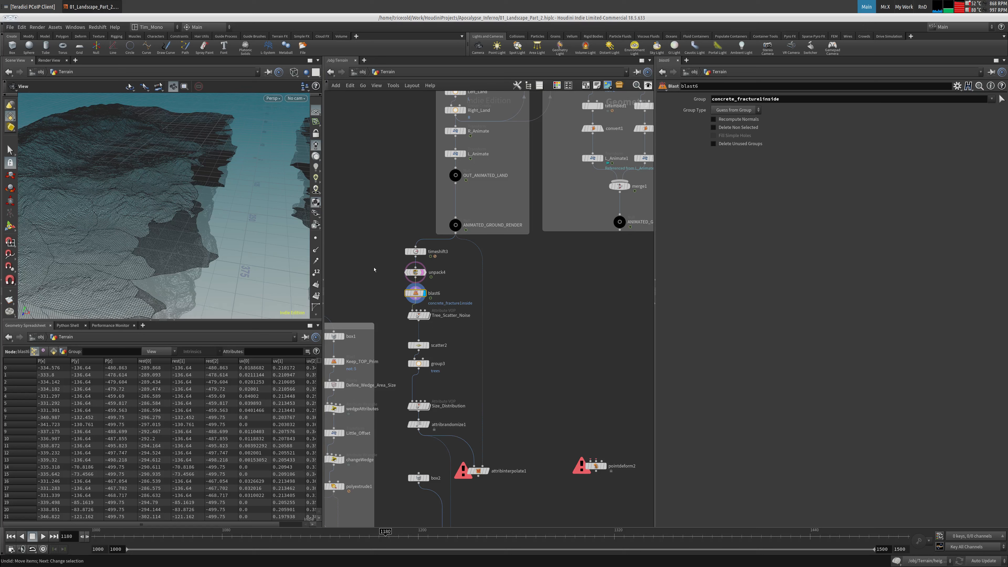
Step: Compare the displayed outputs of unpack4 and blast6 and check the terrain at frames 1125 and 1231
{"action": "left_click", "coordinate": [423, 274]}
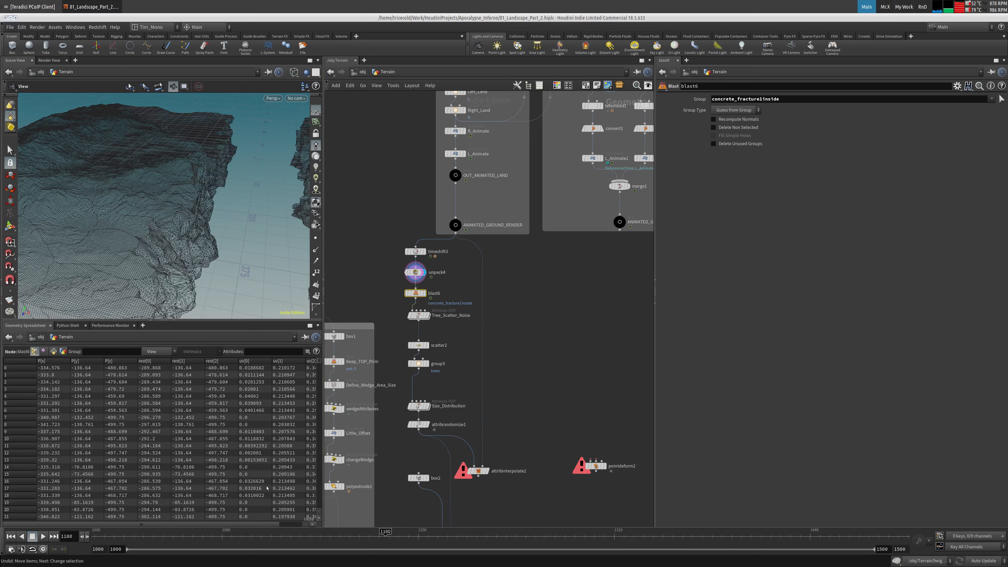
{"action": "left_click", "coordinate": [423, 293]}
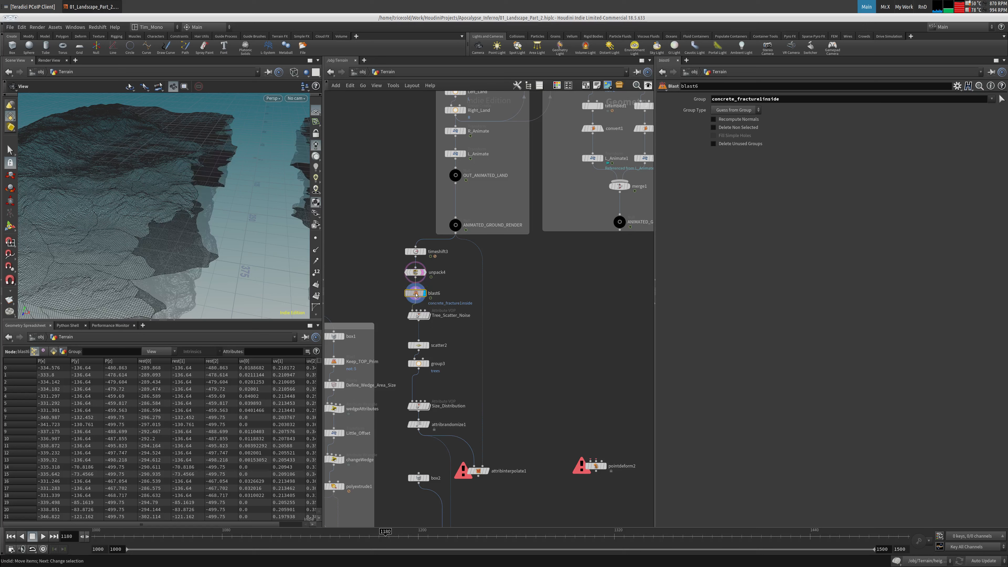
{"action": "left_click", "coordinate": [296, 537]}
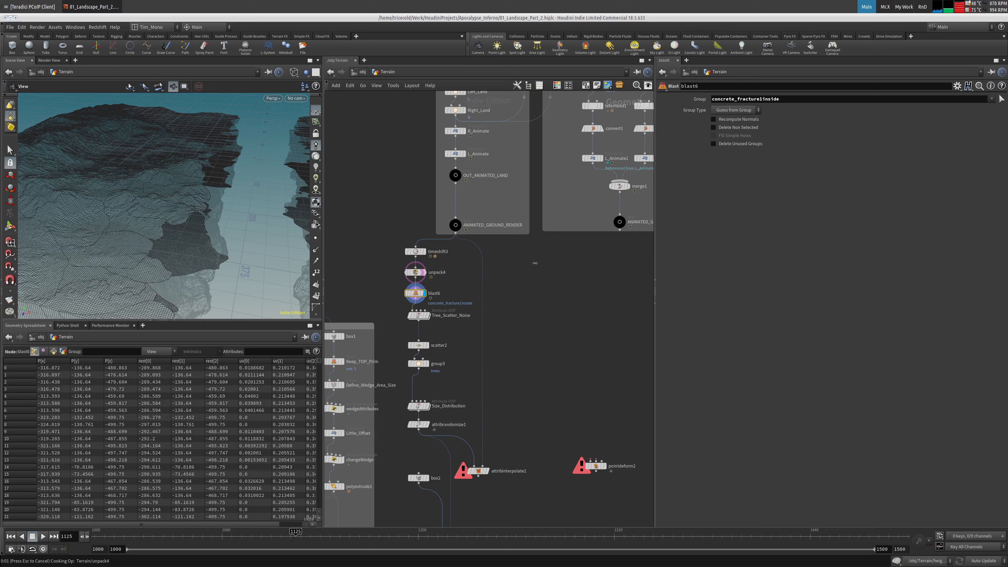
{"action": "left_click", "coordinate": [469, 537]}
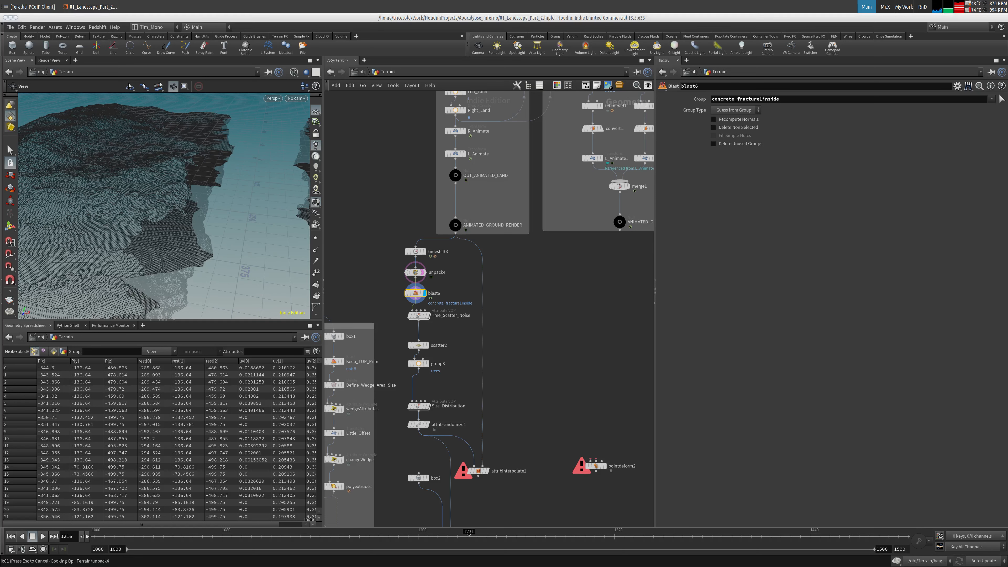
{"action": "scroll", "coordinate": [502, 312], "scroll_direction": "down", "scroll_amount": 3}
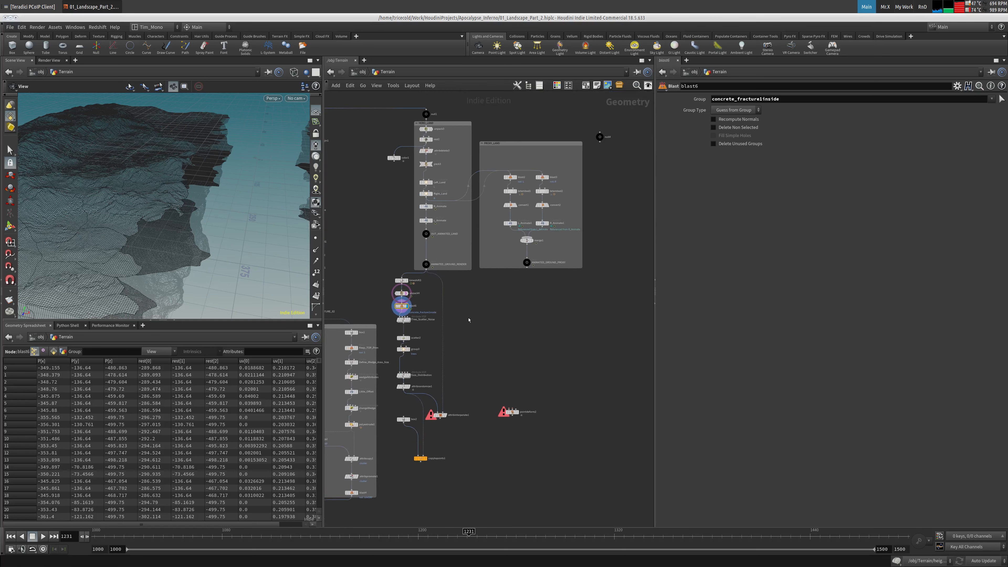
Step: Undo the network changes back to the unconnected timeshift3, before the Attribute Interpolate, Blast and Unpack nodes were added
{"action": "key", "text": "ctrl+z"}
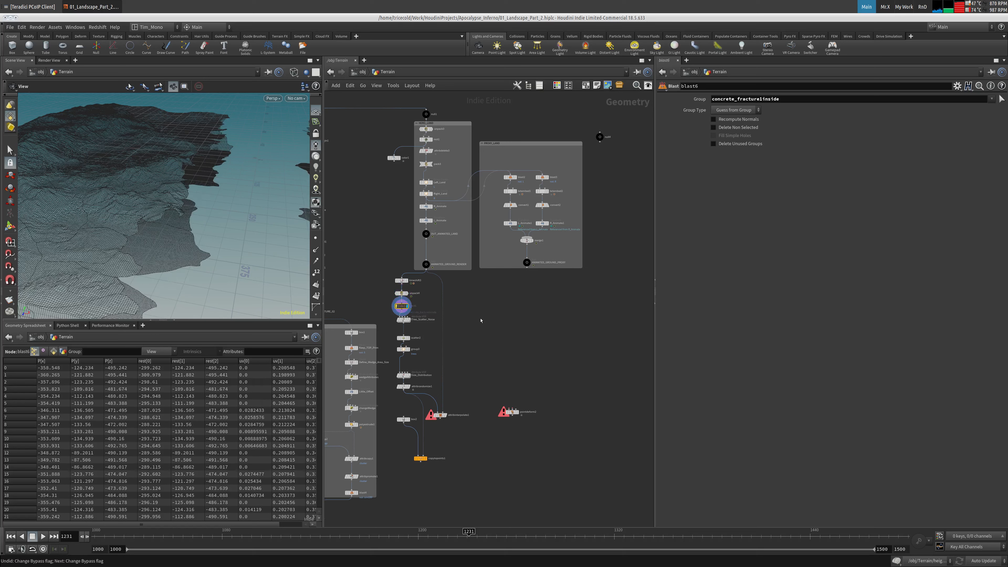
{"action": "key", "text": "ctrl+z"}
{"action": "key", "text": "ctrl+z"}
{"action": "key", "text": "ctrl+z"}
{"action": "key", "text": "ctrl+z"}
{"action": "key", "text": "ctrl+z"}
{"action": "key", "text": "ctrl+z"}
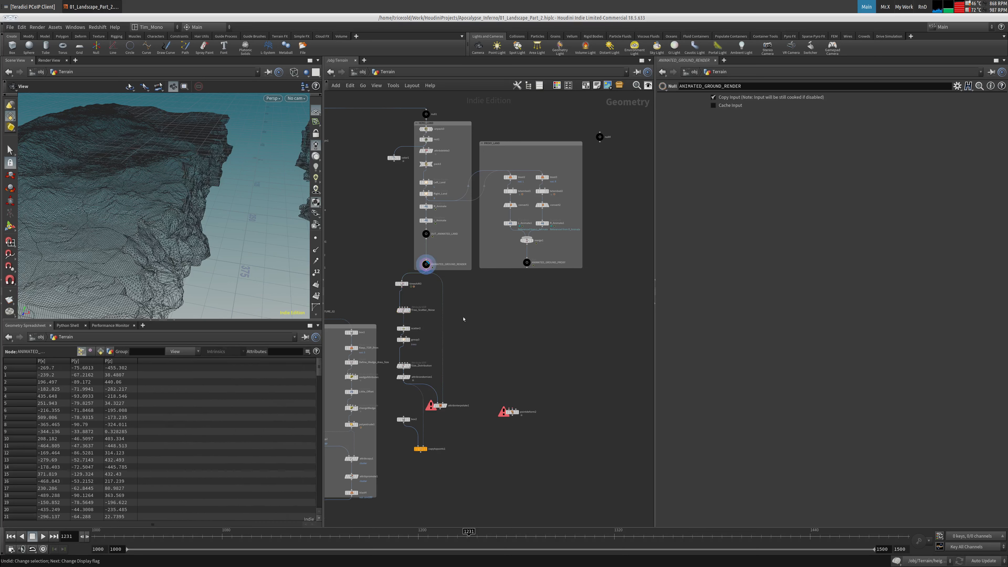
{"action": "key", "text": "ctrl+z"}
{"action": "key", "text": "ctrl+z"}
{"action": "key", "text": "ctrl+z"}
{"action": "key", "text": "ctrl+z"}
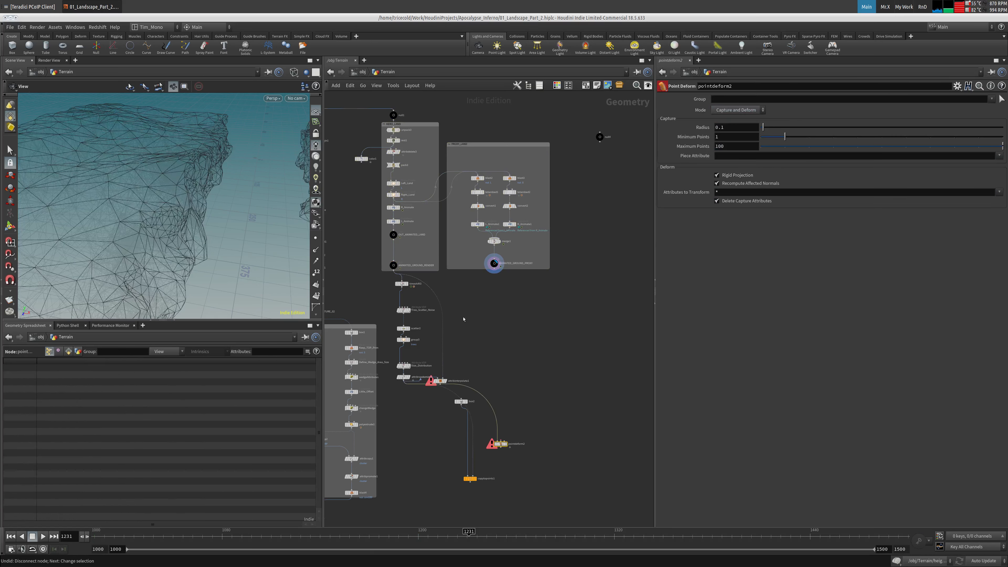
{"action": "key", "text": "ctrl+z"}
{"action": "key", "text": "ctrl+z"}
{"action": "key", "text": "ctrl+z"}
{"action": "key", "text": "ctrl+z"}
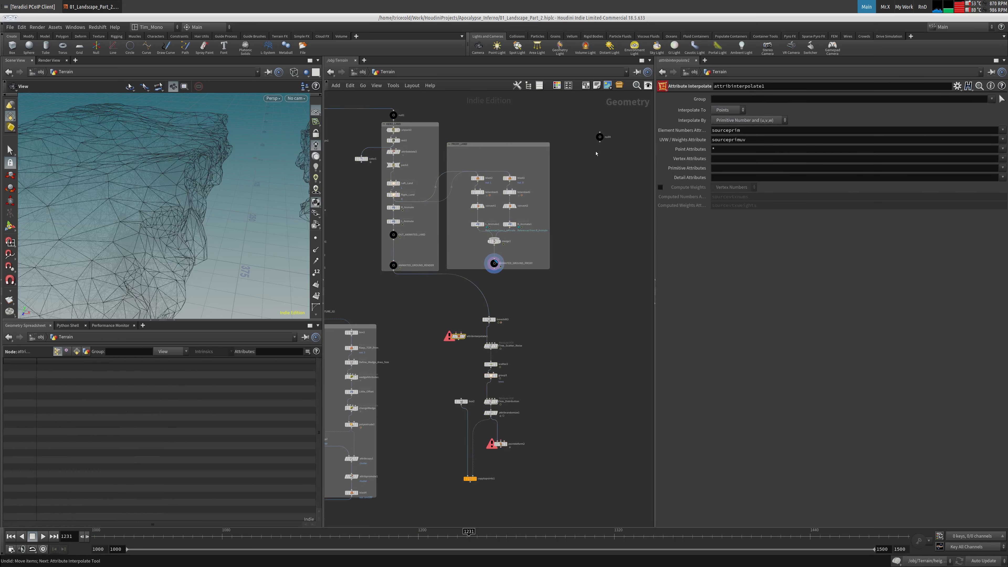
{"action": "key", "text": "ctrl+z"}
{"action": "key", "text": "ctrl+z"}
{"action": "key", "text": "ctrl+z"}
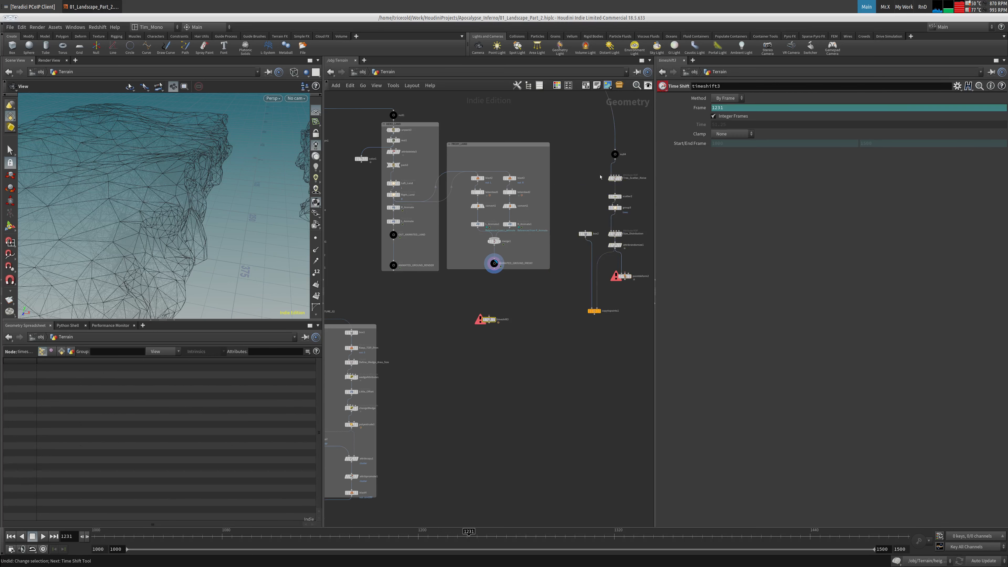
Step: Move the pointdeform2 node down below copytopoints1 to make room in the tree scatter branch
{"action": "middle_click_drag", "start_coordinate": [558, 269], "coordinate": [564, 264]}
{"action": "right_click_drag", "start_coordinate": [556, 273], "coordinate": [556, 295]}
{"action": "middle_click_drag", "start_coordinate": [556, 295], "coordinate": [599, 295]}
{"action": "mouse_move", "coordinate": [516, 309]}
{"action": "right_mouse_down"}
{"action": "mouse_move", "coordinate": [501, 313]}
{"action": "mouse_move", "coordinate": [511, 305]}
{"action": "right_mouse_up"}
{"action": "middle_click_drag", "start_coordinate": [511, 305], "coordinate": [277, 302]}
{"action": "left_click_drag", "start_coordinate": [471, 271], "coordinate": [460, 360]}
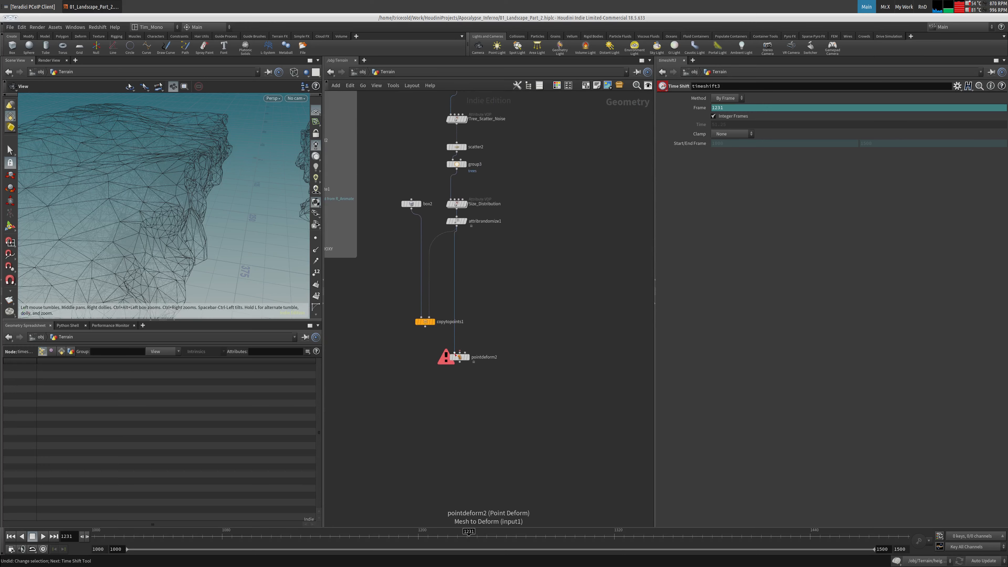
Step: Add a Time Shift node beside the tree scatter branch and wire its output into the second input of pointdeform2
{"action": "mouse_move", "coordinate": [460, 225]}
{"action": "middle_click", "coordinate": [457, 225]}
{"action": "key", "text": "Tab"}
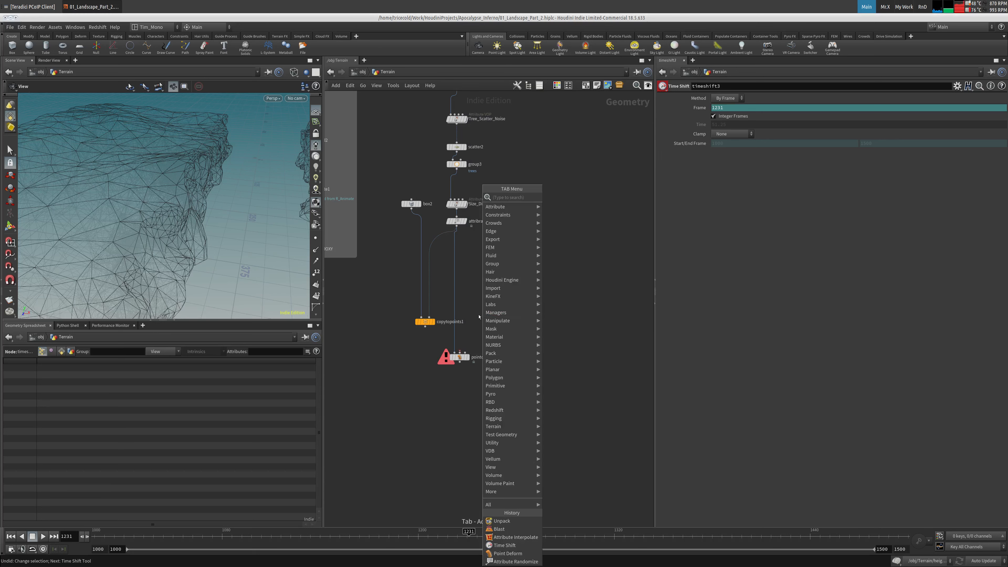
{"action": "type", "text": "tim"}
{"action": "left_click", "coordinate": [552, 206]}
{"action": "left_click", "coordinate": [507, 275]}
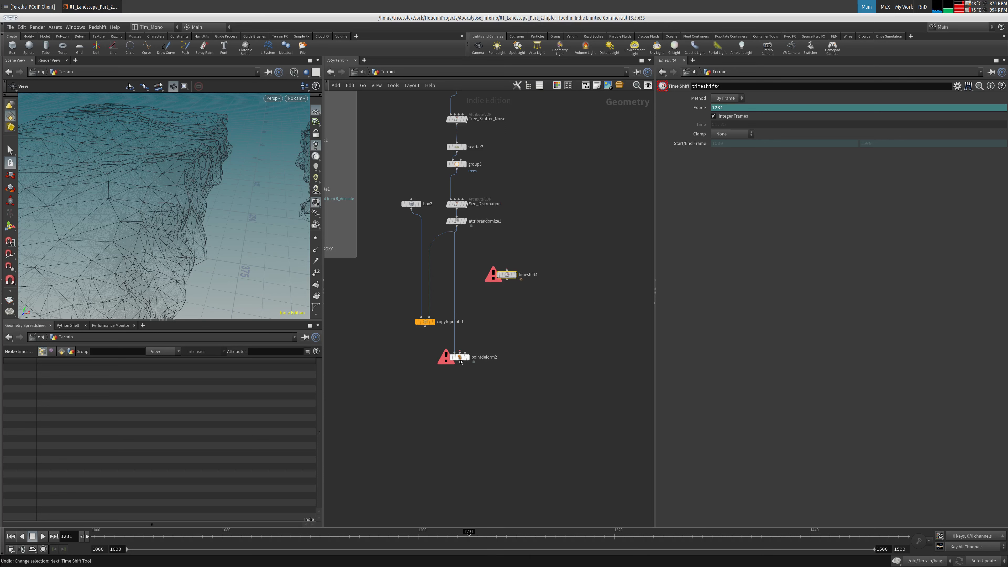
{"action": "left_click_drag", "start_coordinate": [459, 353], "coordinate": [507, 280]}
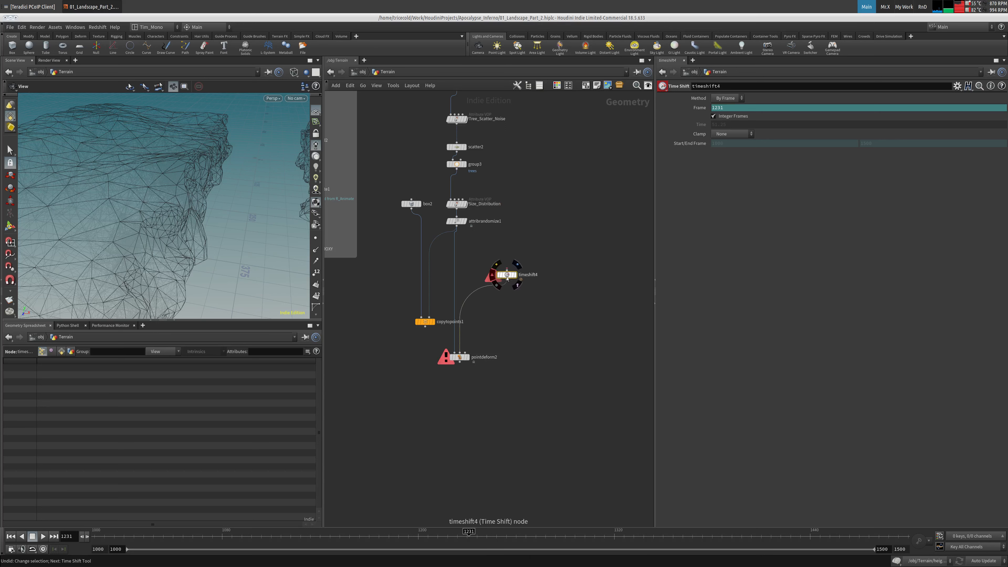
Step: Delete the frame expression on timeshift4 and set its frame to 1000
{"action": "right_click", "coordinate": [666, 110]}
{"action": "left_click", "coordinate": [686, 200]}
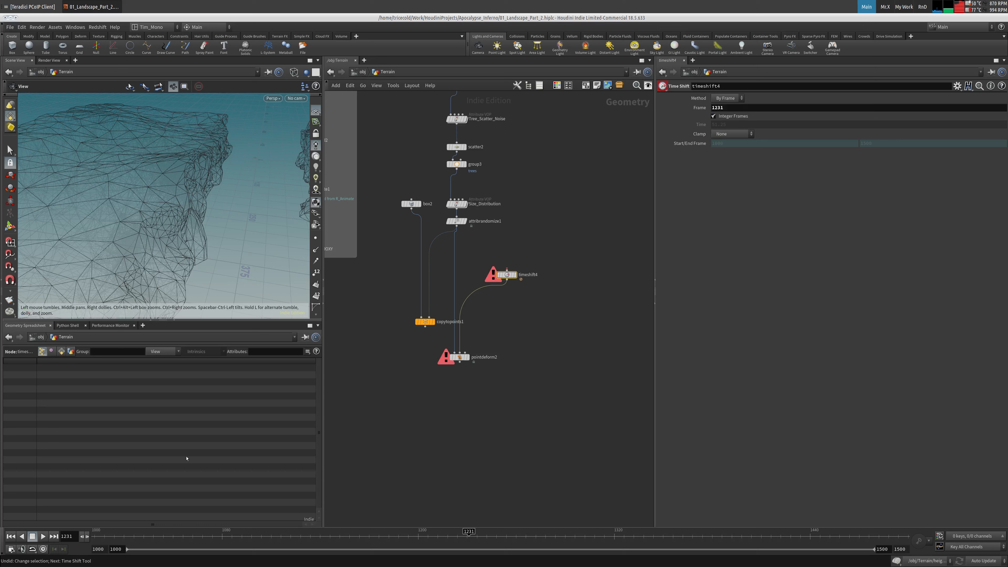
{"action": "left_click_drag", "start_coordinate": [733, 108], "coordinate": [630, 108]}
{"action": "type", "text": "1000"}
{"action": "key", "text": "Return"}
Step: Wire the proxy ground null into timeshift4 and the third input of pointdeform2, and display pointdeform2
{"action": "middle_click_drag", "start_coordinate": [376, 271], "coordinate": [457, 287]}
{"action": "scroll", "coordinate": [367, 284], "scroll_direction": "down", "scroll_amount": 3}
{"action": "left_click", "coordinate": [382, 265]}
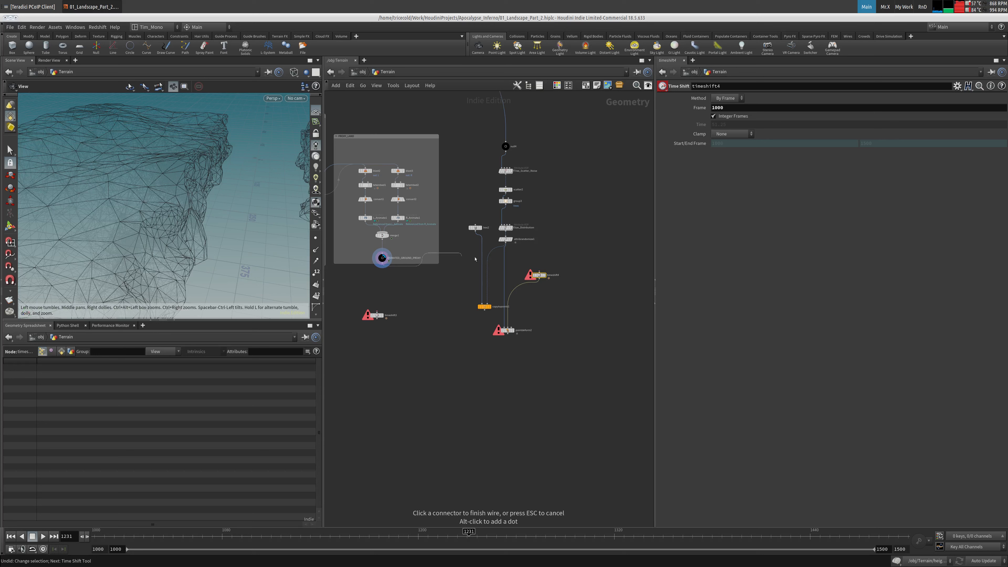
{"action": "left_click", "coordinate": [539, 270]}
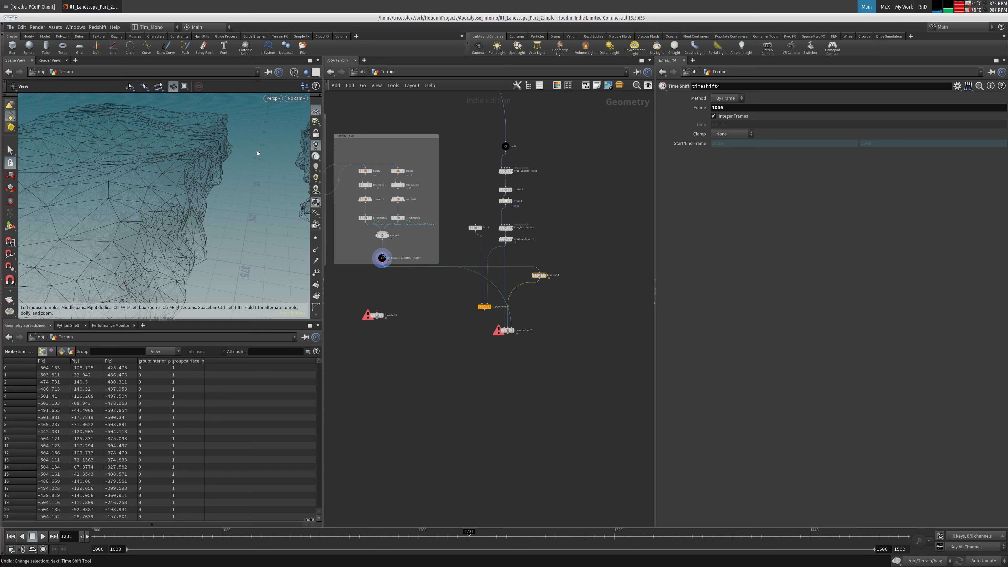
{"action": "middle_click_drag", "start_coordinate": [496, 338], "coordinate": [500, 333]}
{"action": "scroll", "coordinate": [511, 348], "scroll_direction": "up", "scroll_amount": 2}
{"action": "left_click", "coordinate": [515, 319]}
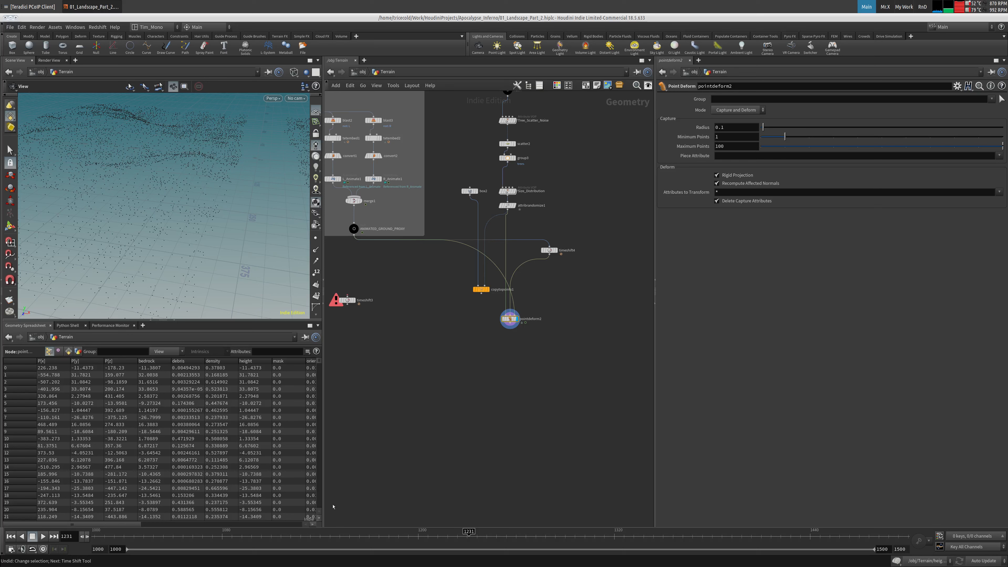
Step: Scrub the timeline to check the deformed scatter points and examine the node info of pointdeform2 and attribrandomize1
{"action": "left_click_drag", "start_coordinate": [467, 536], "coordinate": [155, 536]}
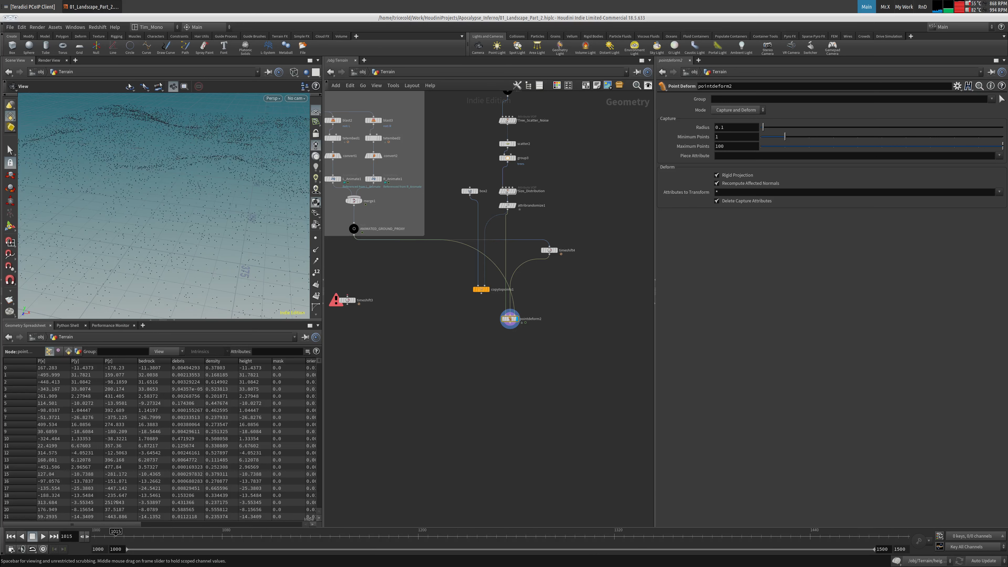
{"action": "middle_click_drag", "start_coordinate": [295, 220], "coordinate": [195, 191]}
{"action": "left_click_drag", "start_coordinate": [195, 191], "coordinate": [189, 211]}
{"action": "right_click_drag", "start_coordinate": [189, 212], "coordinate": [211, 203]}
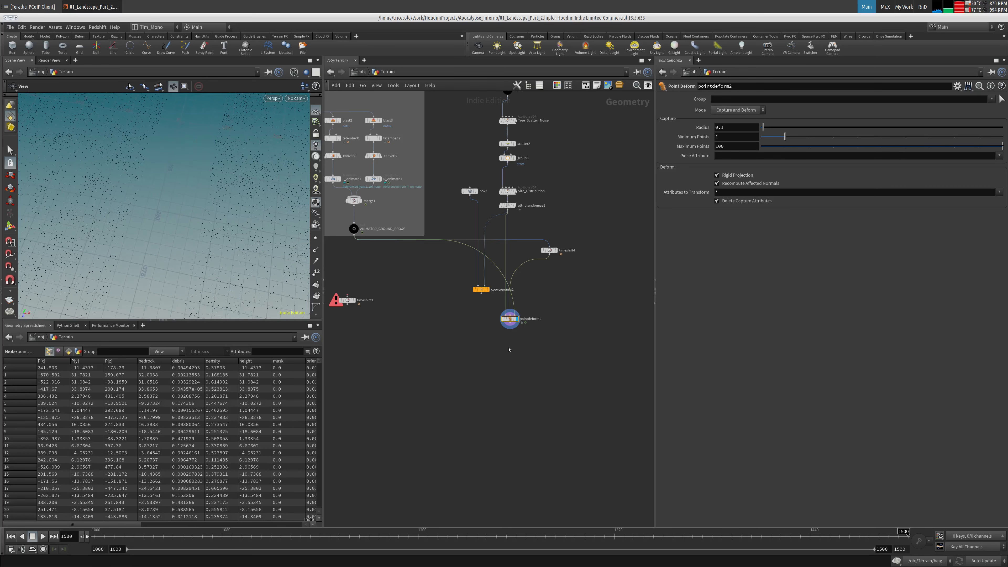
{"action": "middle_click", "coordinate": [515, 315]}
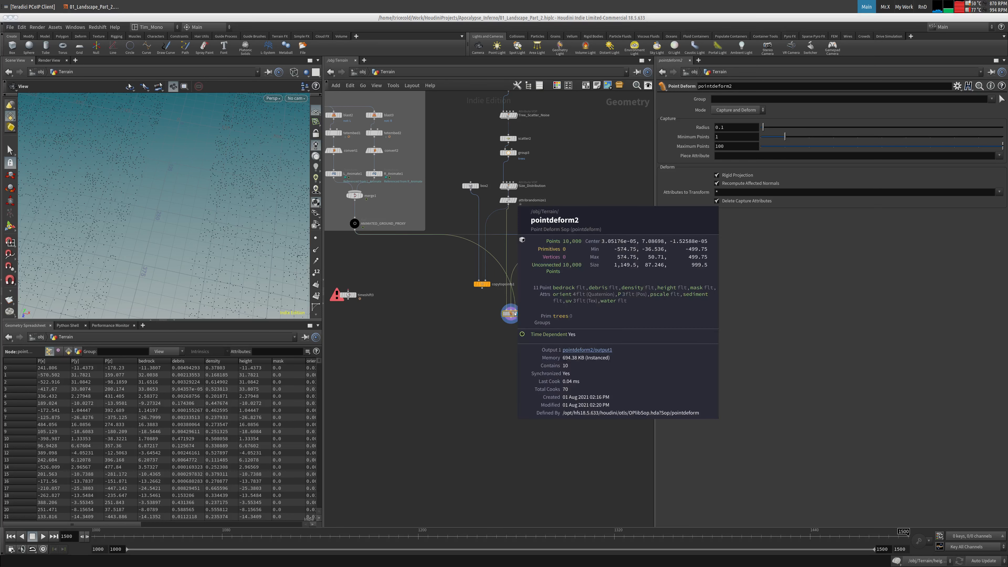
{"action": "middle_click", "coordinate": [511, 201]}
{"action": "left_click_drag", "start_coordinate": [200, 222], "coordinate": [231, 233]}
Step: Examine the attribrandomize1 settings and review the surrounding terrain and simulation network
{"action": "scroll", "coordinate": [232, 233], "scroll_direction": "down", "scroll_amount": 3}
{"action": "middle_click_drag", "start_coordinate": [430, 333], "coordinate": [499, 333]}
{"action": "scroll", "coordinate": [414, 331], "scroll_direction": "down", "scroll_amount": 1}
{"action": "left_click_drag", "start_coordinate": [559, 317], "coordinate": [561, 324]}
{"action": "left_click", "coordinate": [561, 220]}
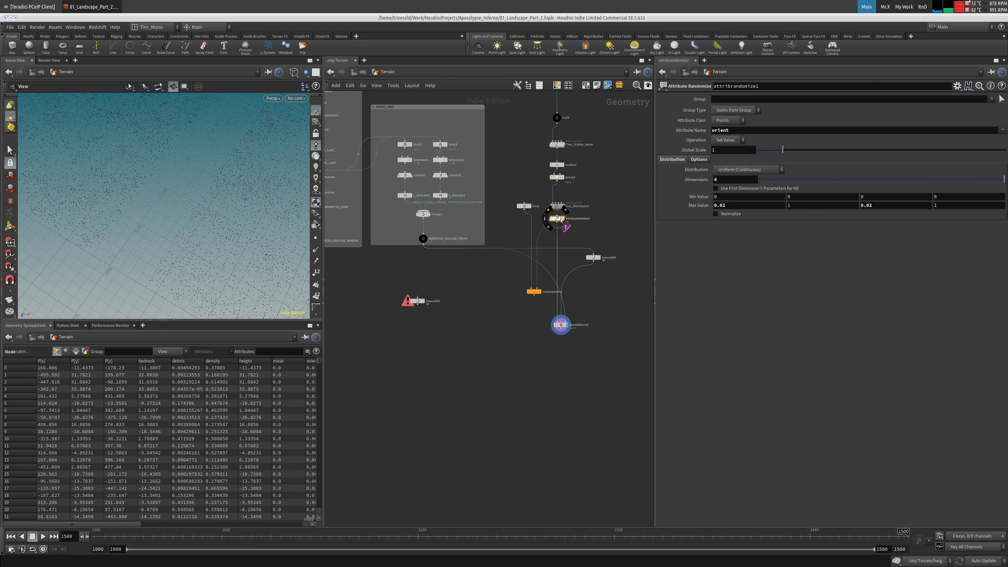
{"action": "scroll", "coordinate": [387, 348], "scroll_direction": "down", "scroll_amount": 3}
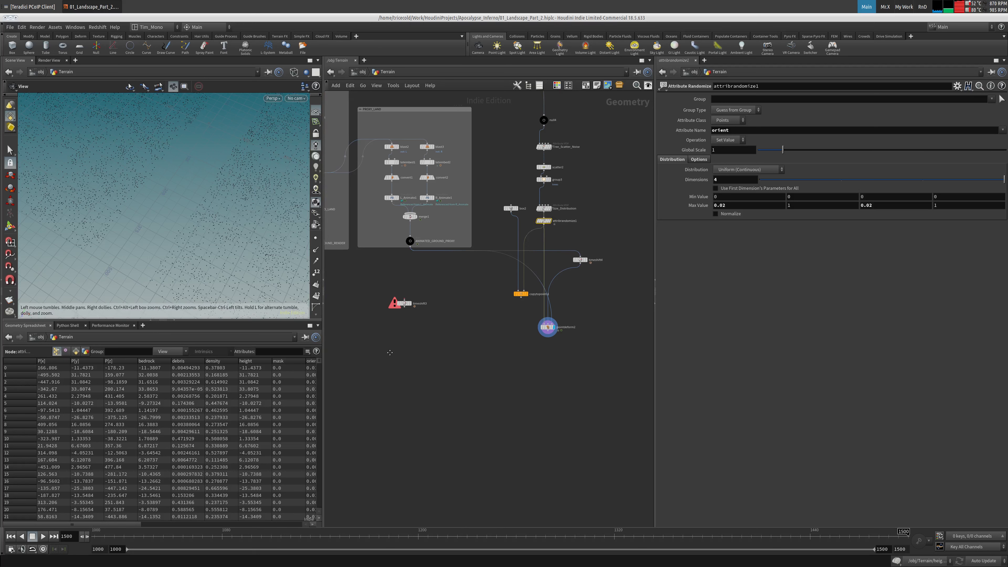
{"action": "middle_click_drag", "start_coordinate": [360, 349], "coordinate": [480, 336]}
{"action": "scroll", "coordinate": [457, 344], "scroll_direction": "down", "scroll_amount": 2}
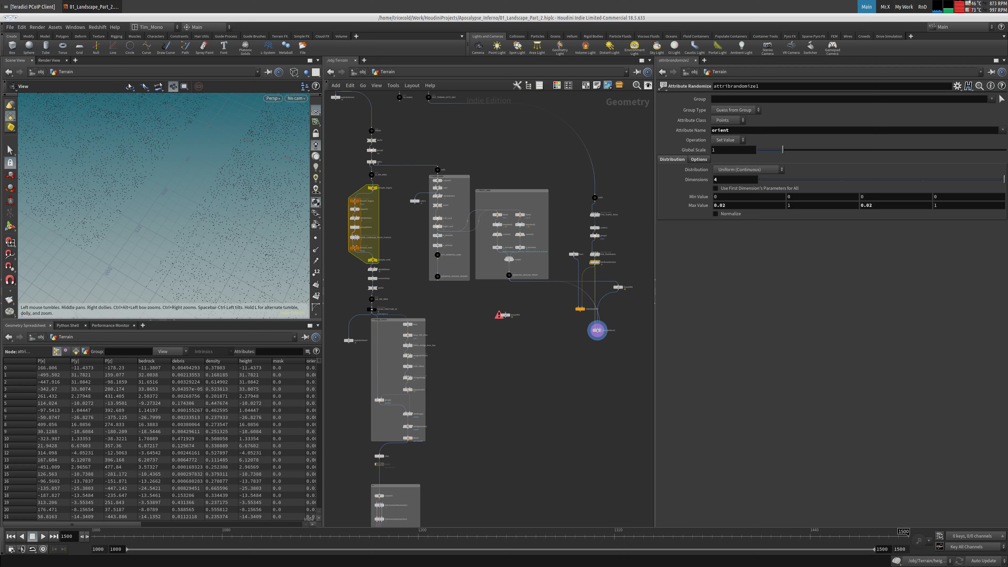
{"action": "scroll", "coordinate": [556, 504], "scroll_direction": "down", "scroll_amount": 1}
{"action": "middle_click_drag", "start_coordinate": [556, 505], "coordinate": [498, 144]}
{"action": "middle_click_drag", "start_coordinate": [539, 254], "coordinate": [522, 272]}
{"action": "scroll", "coordinate": [513, 234], "scroll_direction": "down", "scroll_amount": 1}
Step: Move pointdeform2 slightly further down from the attribrandomize1 node
{"action": "middle_click_drag", "start_coordinate": [512, 233], "coordinate": [563, 421]}
{"action": "scroll", "coordinate": [566, 239], "scroll_direction": "up", "scroll_amount": 2}
{"action": "middle_click_drag", "start_coordinate": [556, 277], "coordinate": [530, 340]}
{"action": "left_click_drag", "start_coordinate": [539, 290], "coordinate": [538, 305]}
{"action": "middle_click_drag", "start_coordinate": [552, 221], "coordinate": [549, 253]}
{"action": "scroll", "coordinate": [553, 244], "scroll_direction": "up", "scroll_amount": 2}
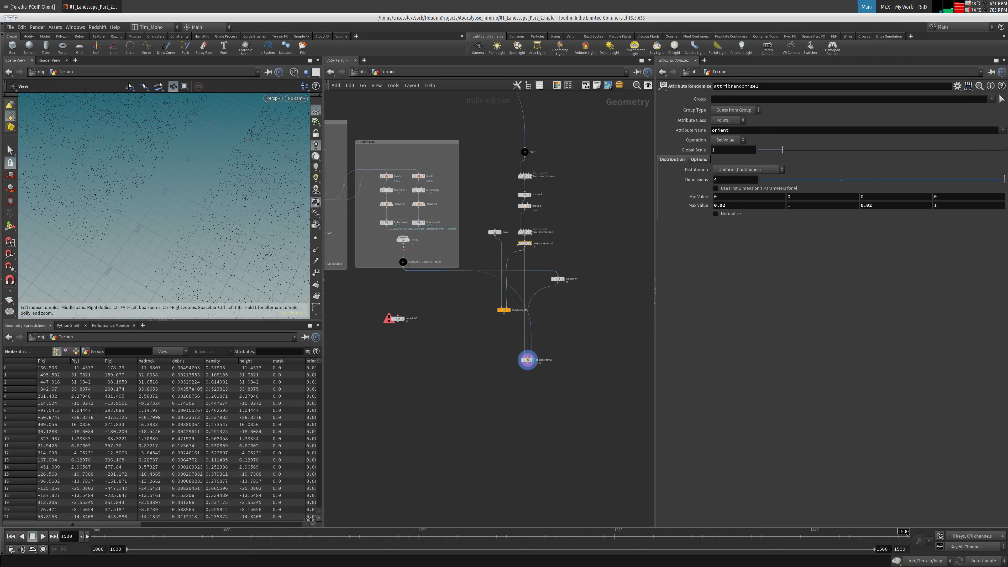
Step: Add a Merge node below the PROXY_LAND network box
{"action": "middle_click_drag", "start_coordinate": [416, 283], "coordinate": [474, 254]}
{"action": "key", "text": "Tab"}
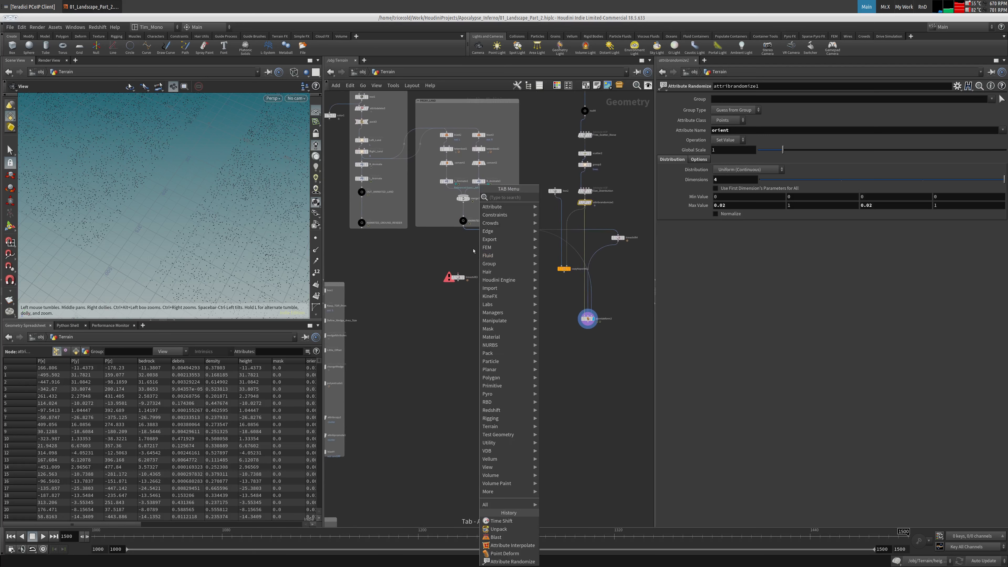
{"action": "type", "text": "merge"}
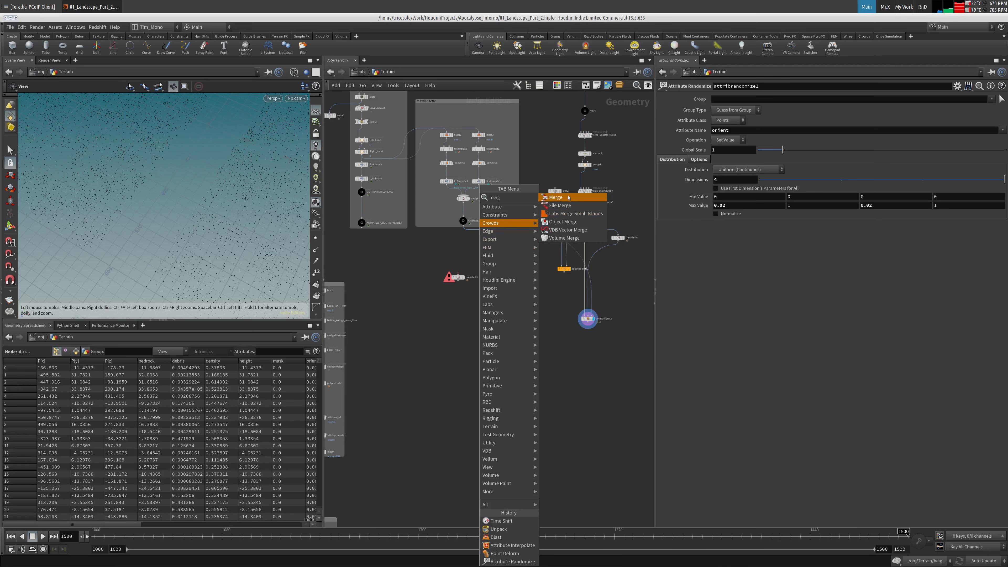
{"action": "key", "text": "Return"}
{"action": "left_click", "coordinate": [491, 260]}
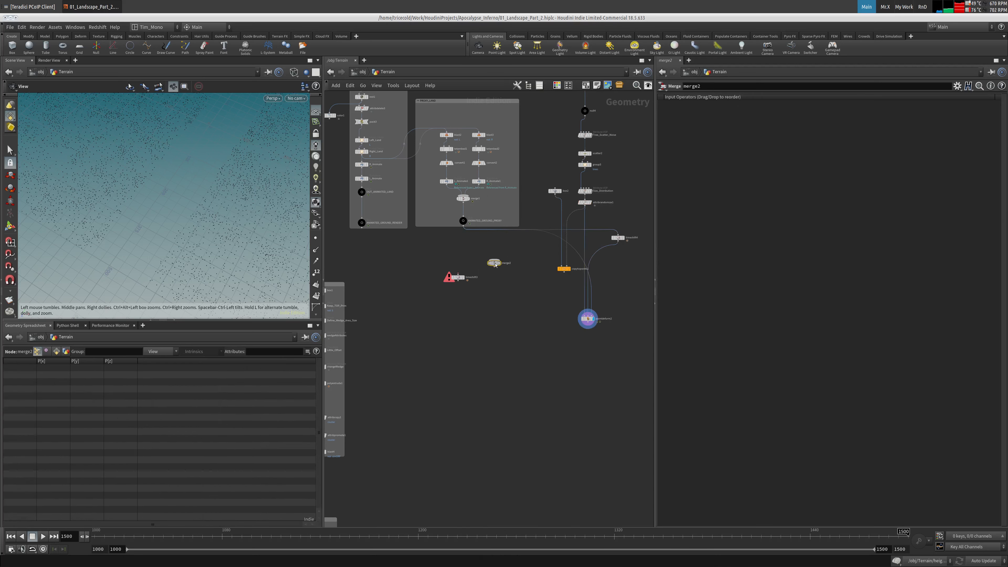
Step: Add an Object Merge node and feed it together with the proxy ground null into merge2
{"action": "key", "text": "Tab"}
{"action": "type", "text": "ob"}
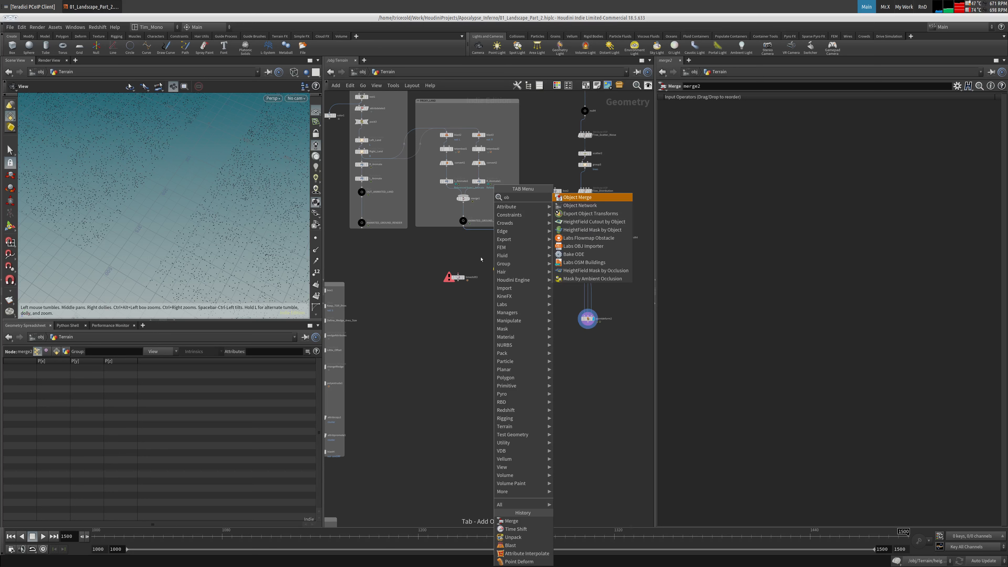
{"action": "key", "text": "Return"}
{"action": "left_click", "coordinate": [512, 245]}
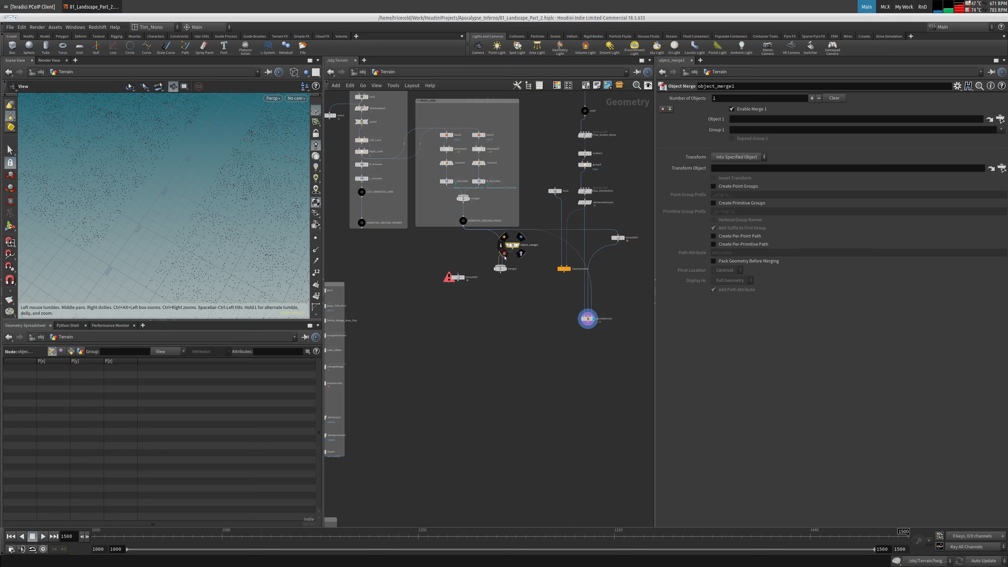
{"action": "left_click_drag", "start_coordinate": [515, 247], "coordinate": [481, 249]}
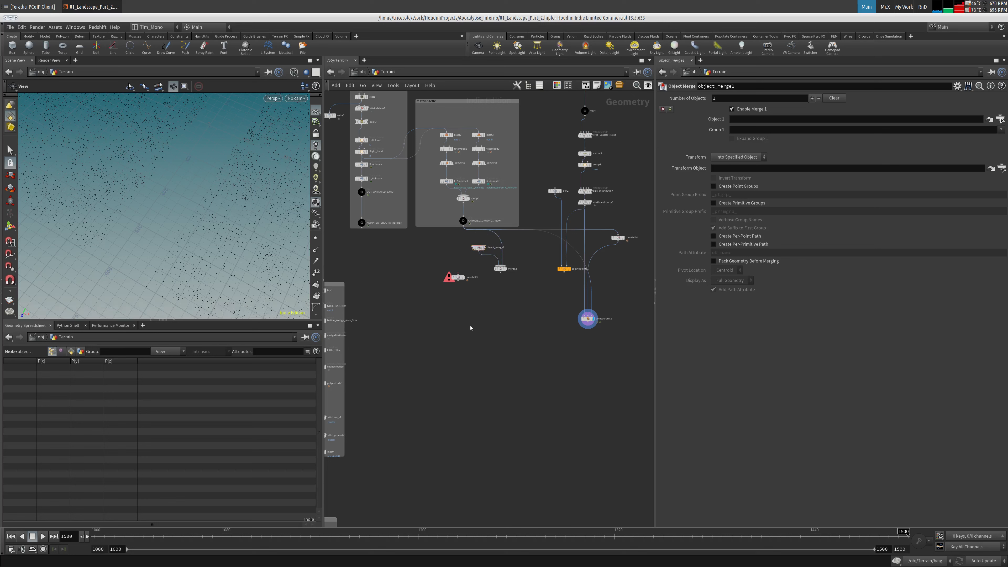
Step: Inspect the simulation branch and the filemerge1 settings, and select the unconnected timeshift3 node
{"action": "scroll", "coordinate": [472, 292], "scroll_direction": "down", "scroll_amount": 5}
{"action": "middle_click_drag", "start_coordinate": [472, 292], "coordinate": [505, 100]}
{"action": "scroll", "coordinate": [502, 406], "scroll_direction": "up", "scroll_amount": 4}
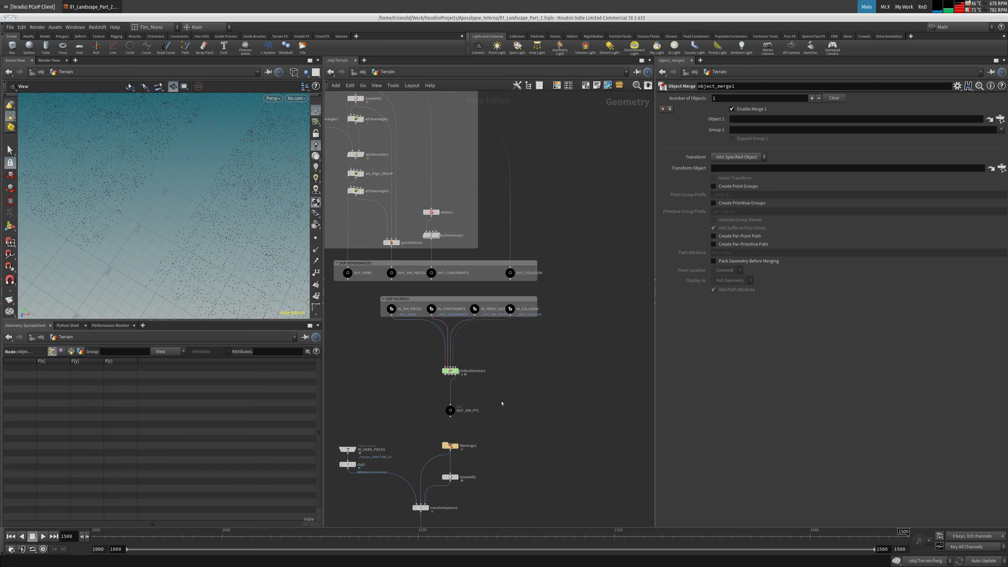
{"action": "left_click_drag", "start_coordinate": [416, 431], "coordinate": [474, 458]}
{"action": "scroll", "coordinate": [523, 393], "scroll_direction": "down", "scroll_amount": 2}
{"action": "scroll", "coordinate": [522, 393], "scroll_direction": "down", "scroll_amount": 4}
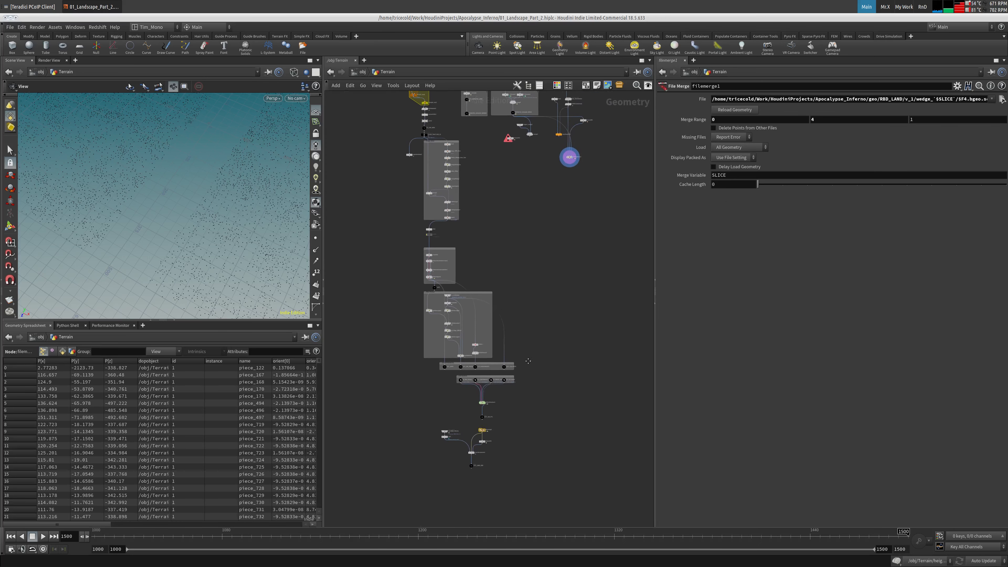
{"action": "left_click", "coordinate": [503, 141]}
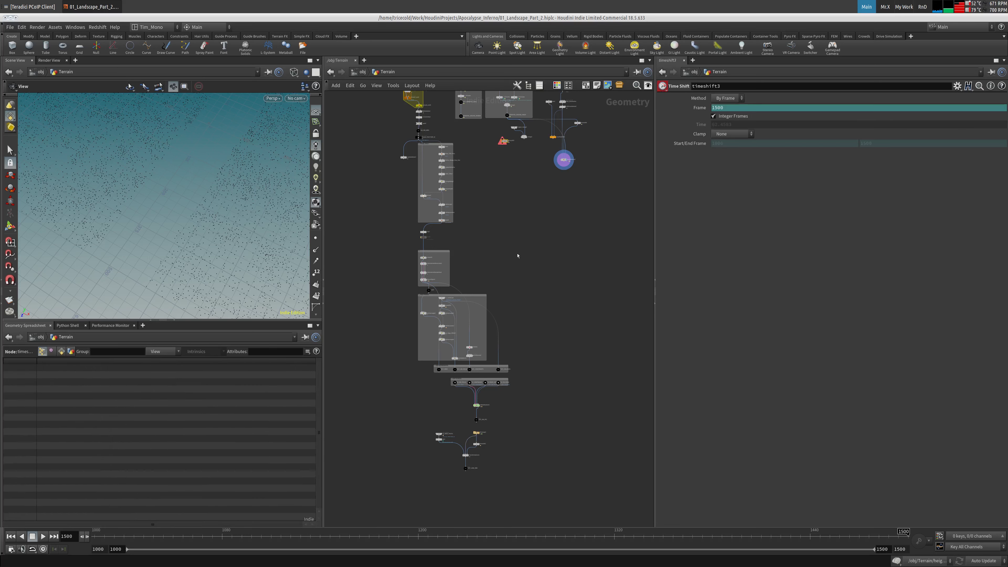
Step: Set filemerge1 as the first object of object_merge1 and set its transform to Into This Object
{"action": "left_click", "coordinate": [514, 128]}
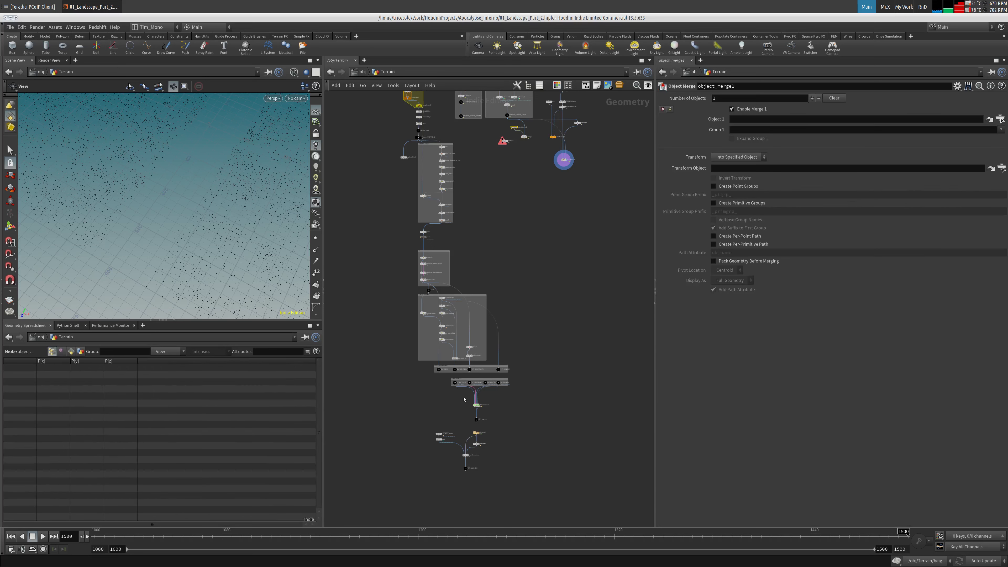
{"action": "left_click_drag", "start_coordinate": [477, 436], "coordinate": [753, 168]}
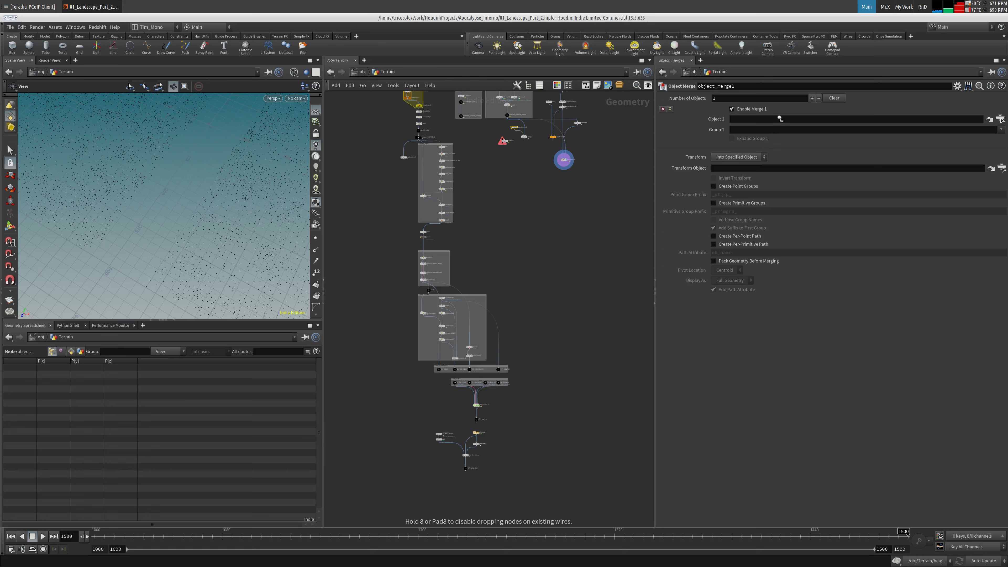
{"action": "left_click_drag", "start_coordinate": [780, 119], "coordinate": [778, 120]}
{"action": "left_click", "coordinate": [746, 158]}
{"action": "left_click", "coordinate": [740, 173]}
Step: Wire the merge2 output into the third input of pointdeform2, and select pointdeform2
{"action": "middle_click_drag", "start_coordinate": [587, 228], "coordinate": [584, 265]}
{"action": "scroll", "coordinate": [583, 265], "scroll_direction": "up", "scroll_amount": 6}
{"action": "scroll", "coordinate": [485, 337], "scroll_direction": "down", "scroll_amount": 1}
{"action": "middle_click_drag", "start_coordinate": [485, 336], "coordinate": [480, 330]}
{"action": "left_click", "coordinate": [427, 293]}
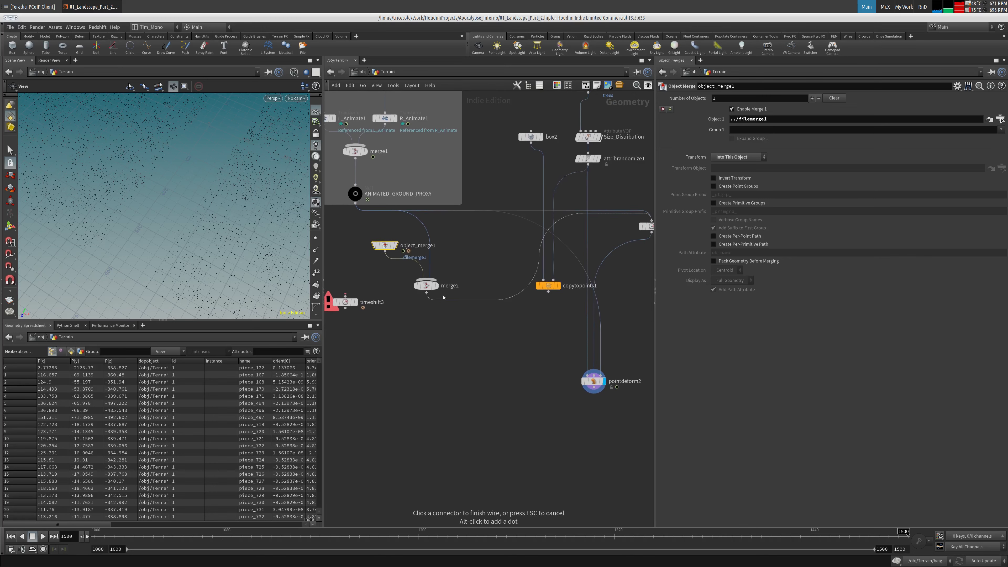
{"action": "left_click", "coordinate": [600, 374]}
{"action": "left_click", "coordinate": [591, 381]}
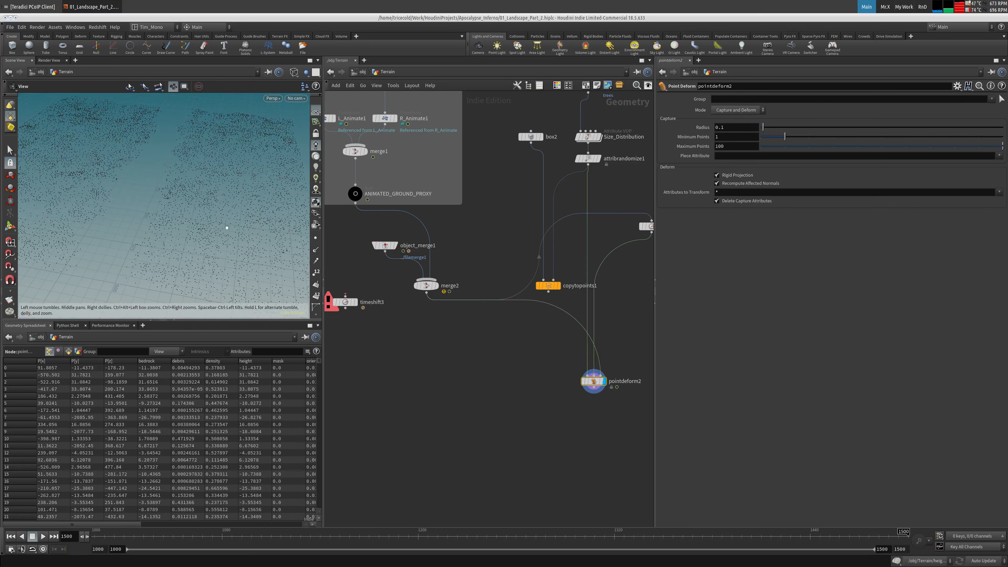
Step: Scrub the animation to check the pointdeform2 result, and inspect the motion and node information of object_merge1
{"action": "left_click", "coordinate": [234, 534]}
{"action": "left_click_drag", "start_coordinate": [142, 532], "coordinate": [255, 532]}
{"action": "left_click_drag", "start_coordinate": [174, 179], "coordinate": [185, 141]}
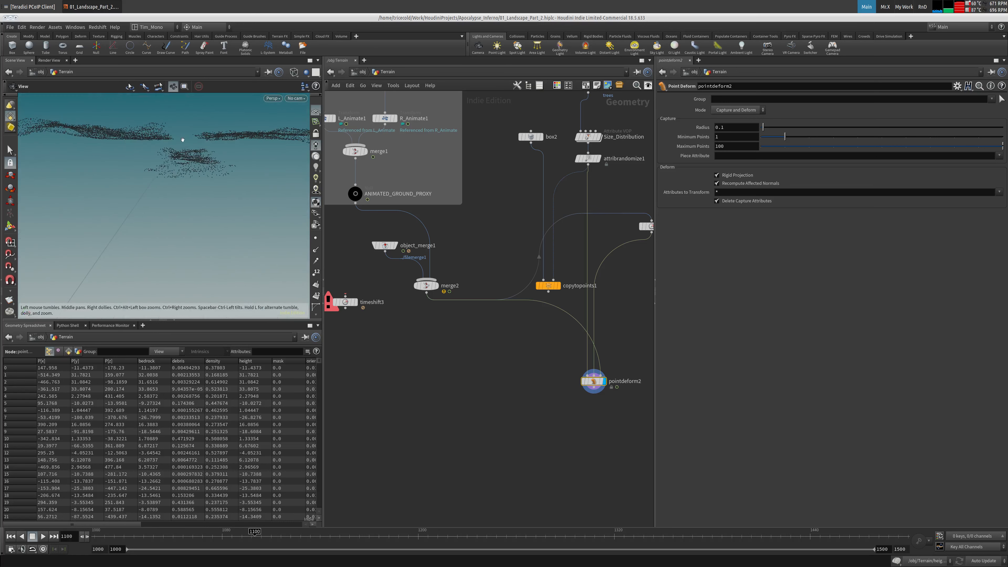
{"action": "left_click", "coordinate": [395, 246]}
{"action": "left_click", "coordinate": [384, 246]}
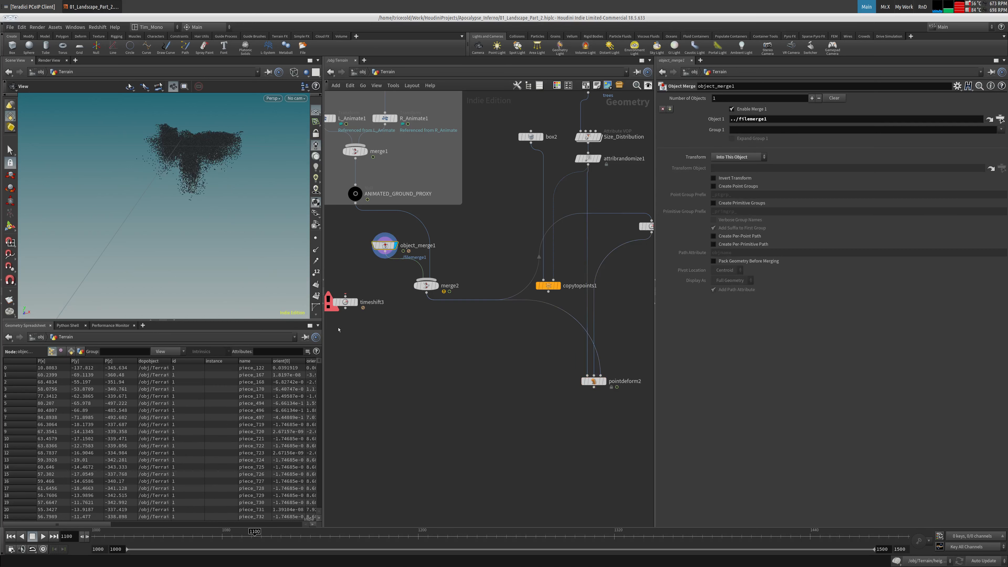
{"action": "left_click", "coordinate": [110, 534]}
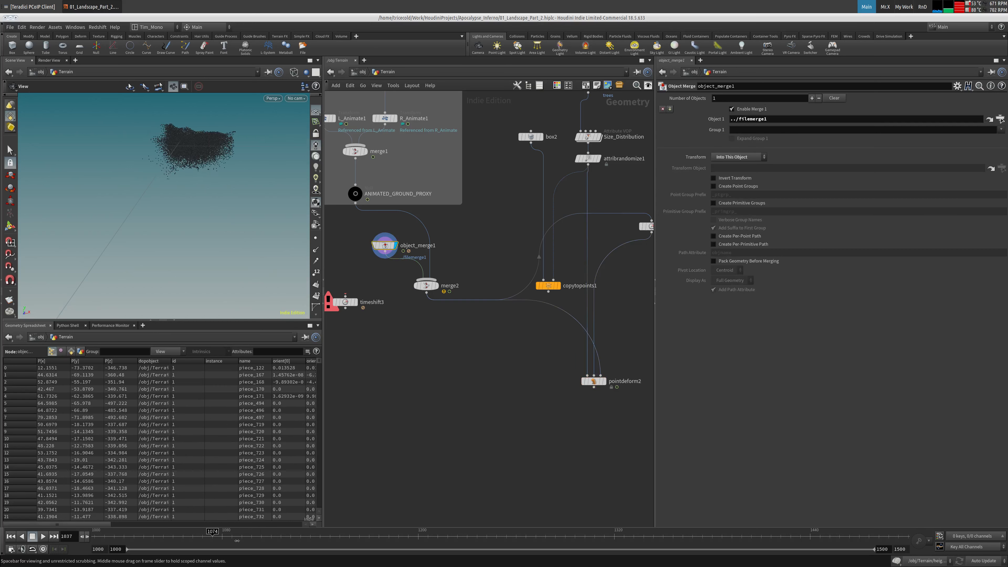
{"action": "middle_click", "coordinate": [385, 246]}
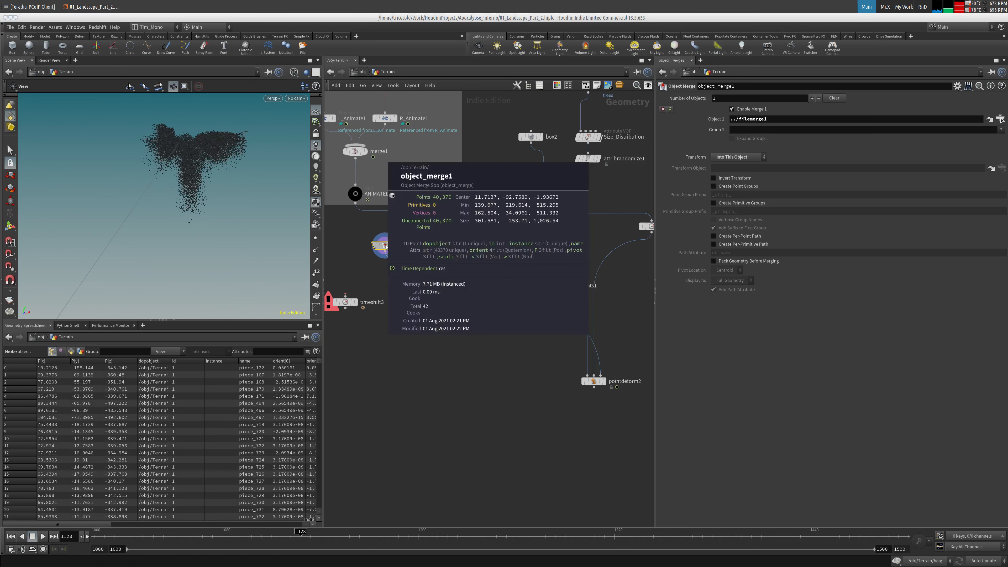
Step: Place the Time Shift node directly below merge2, and display merge2 and the shifted geometry at frame 1000
{"action": "left_click", "coordinate": [438, 286]}
{"action": "left_click", "coordinate": [427, 286]}
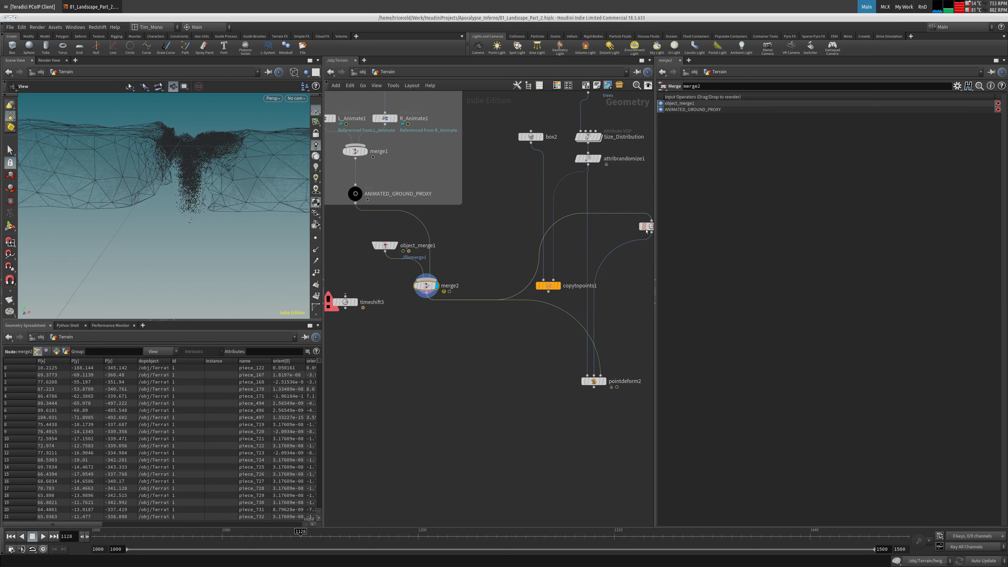
{"action": "left_click", "coordinate": [426, 336]}
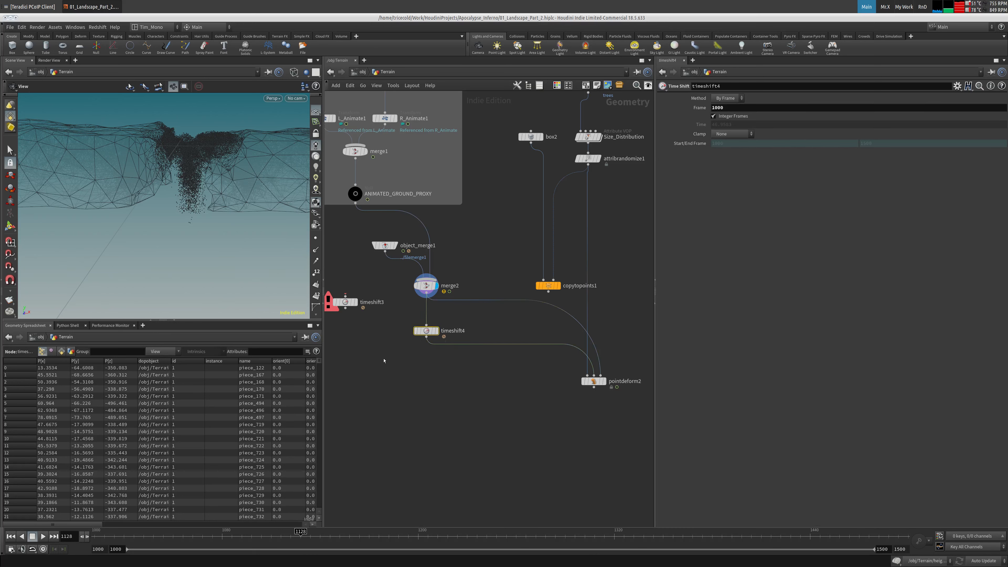
{"action": "left_click", "coordinate": [104, 536]}
{"action": "left_click", "coordinate": [437, 330]}
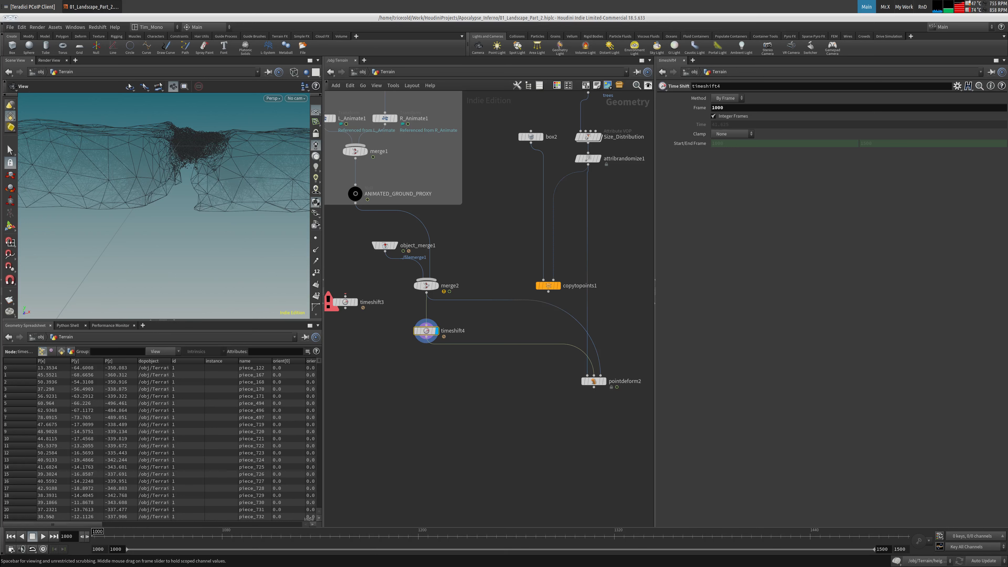
Step: Display pointdeform2 and scrub from frame 1000 to 1075 to check how the scattered points deform
{"action": "mouse_move", "coordinate": [594, 379]}
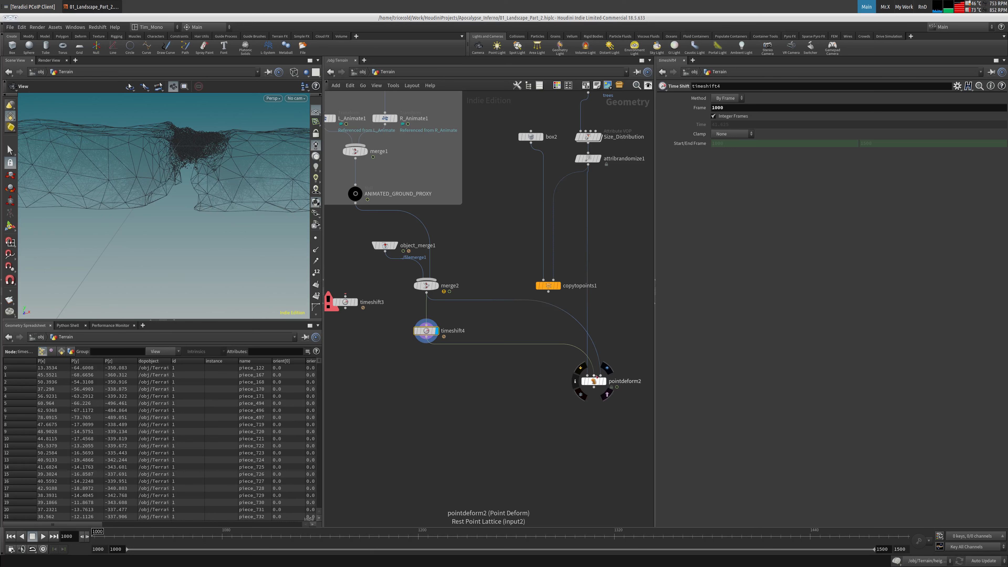
{"action": "left_click", "coordinate": [596, 381]}
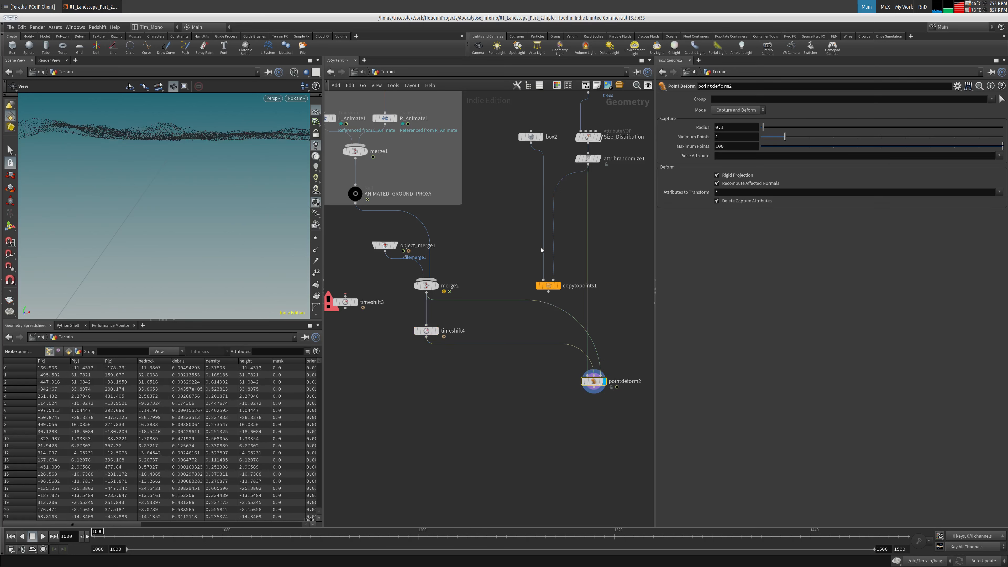
{"action": "left_click_drag", "start_coordinate": [131, 541], "coordinate": [214, 537]}
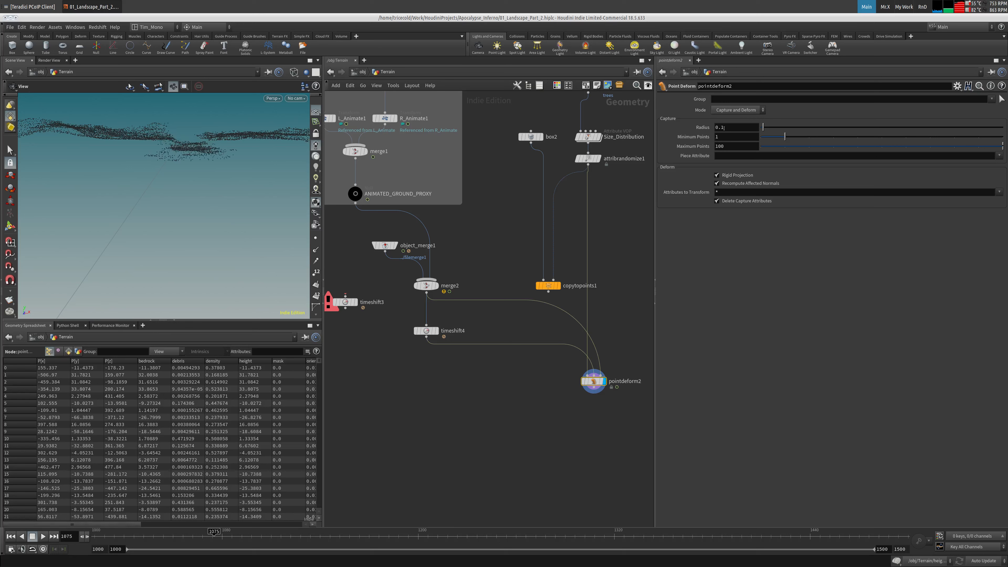
Step: Set the capture radius of pointdeform2 to 0.011 and its minimum points to 10
{"action": "type", "text": "01"}
{"action": "key", "text": "Return"}
{"action": "type", "text": "0"}
{"action": "key", "text": "Return"}
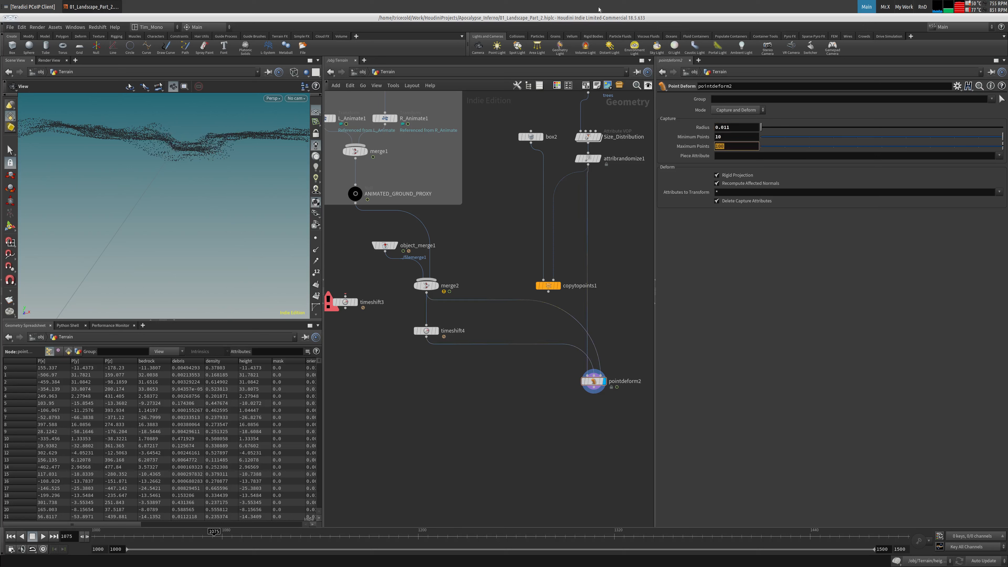
Step: Set the minimum points of pointdeform2 to 100 and the maximum points to 500
{"action": "type", "text": "20"}
{"action": "key", "text": "Return"}
{"action": "type", "text": "0"}
{"action": "key", "text": "Tab"}
{"action": "type", "text": "500"}
{"action": "key", "text": "Return"}
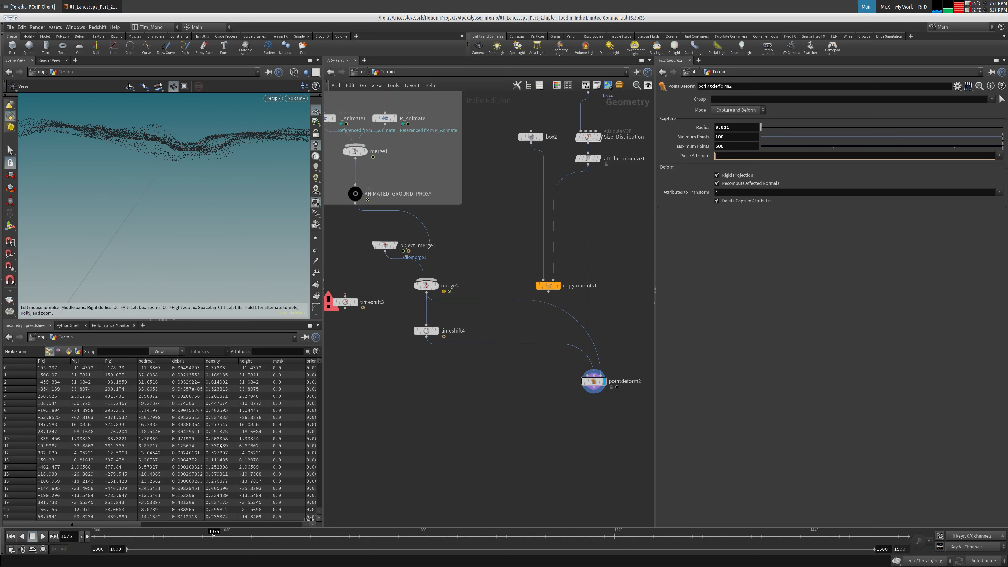
Step: Scrub through the deformation, return to frame 1000, set the capture radius to 0.1 and check the motion again
{"action": "left_click_drag", "start_coordinate": [258, 538], "coordinate": [457, 532]}
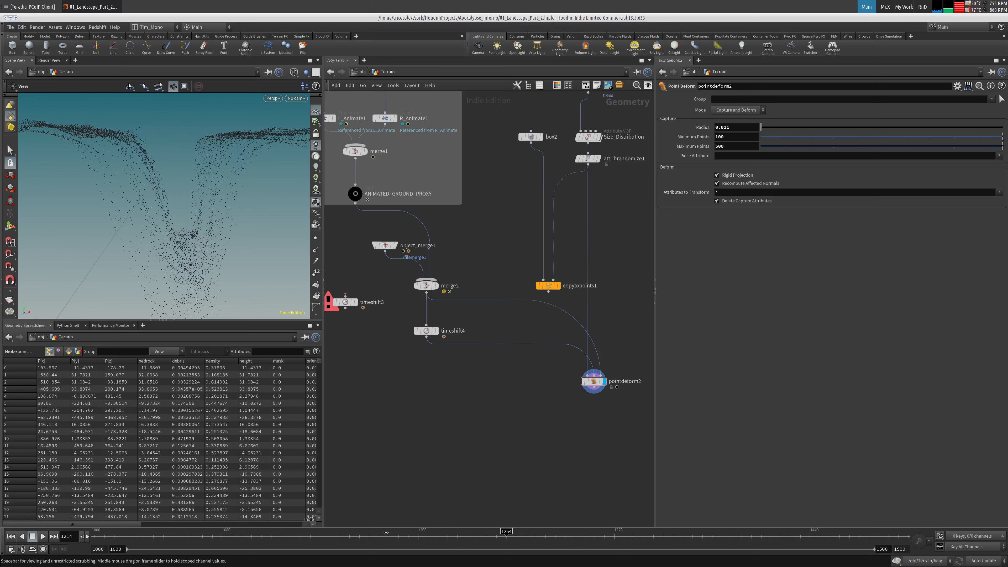
{"action": "key", "text": "ctrl+Up"}
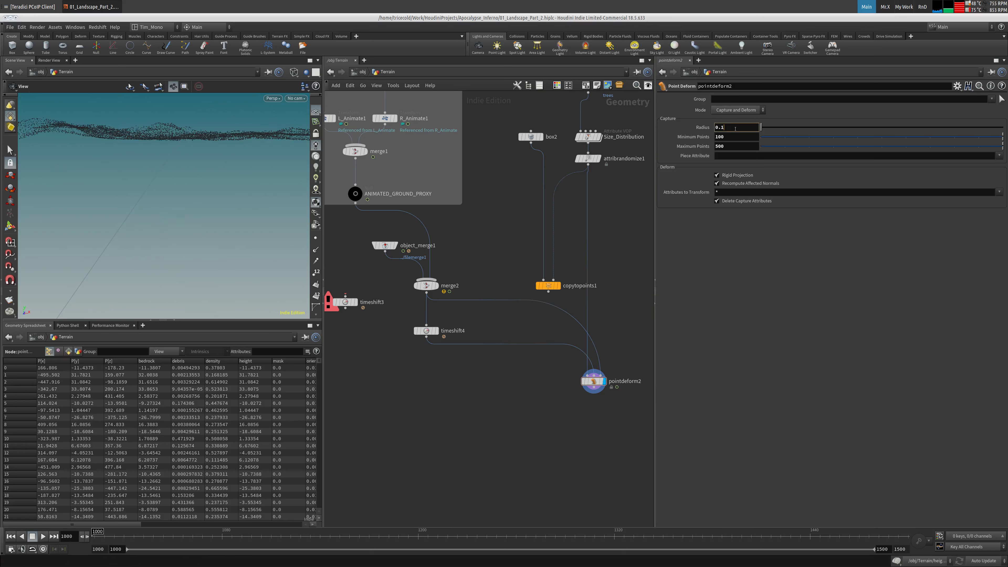
{"action": "left_click_drag", "start_coordinate": [311, 537], "coordinate": [364, 537]}
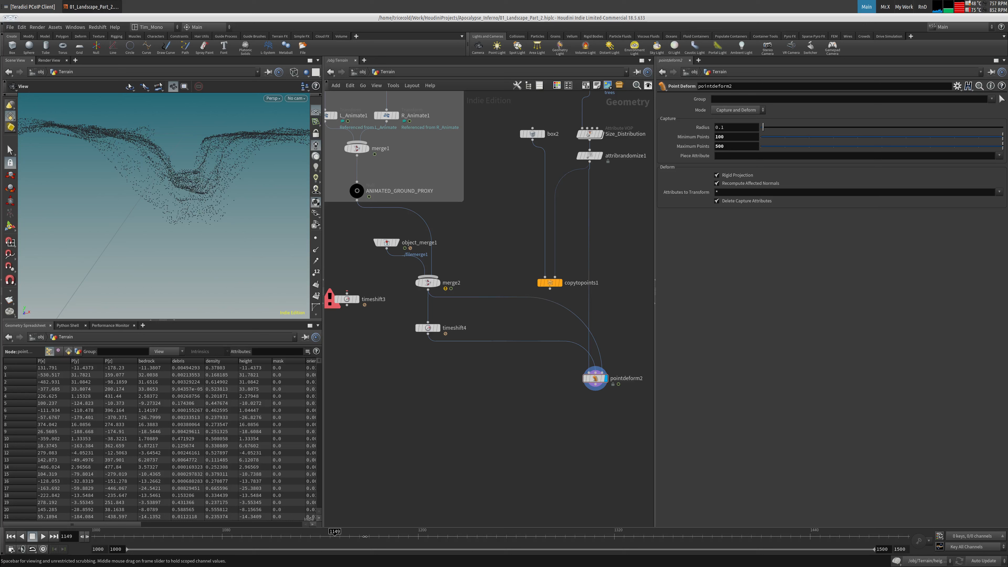
Step: Show object_merge1 as a template behind pointdeform2 and set the capture radius to 0.01
{"action": "left_click", "coordinate": [395, 246]}
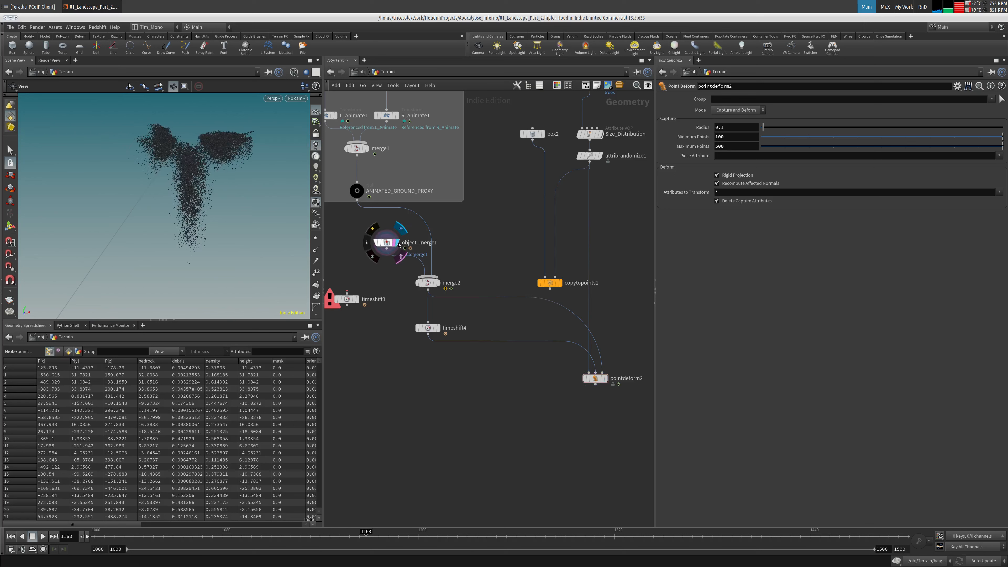
{"action": "left_click", "coordinate": [605, 380]}
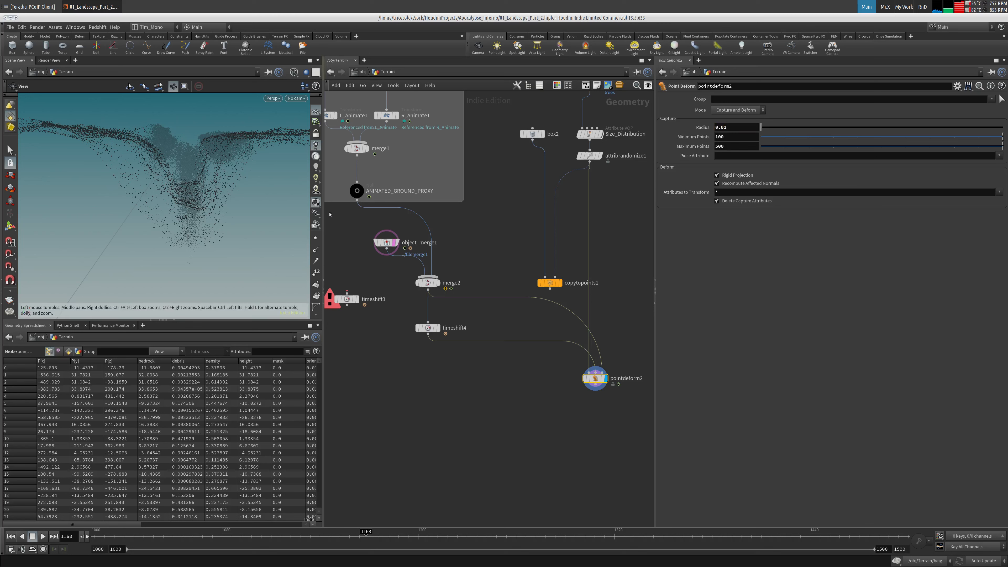
Step: Move object_merge1 slightly left, set its object to OUT_LAND_RBD, and check the resulting geometry
{"action": "scroll", "coordinate": [387, 289], "scroll_direction": "down", "scroll_amount": 2}
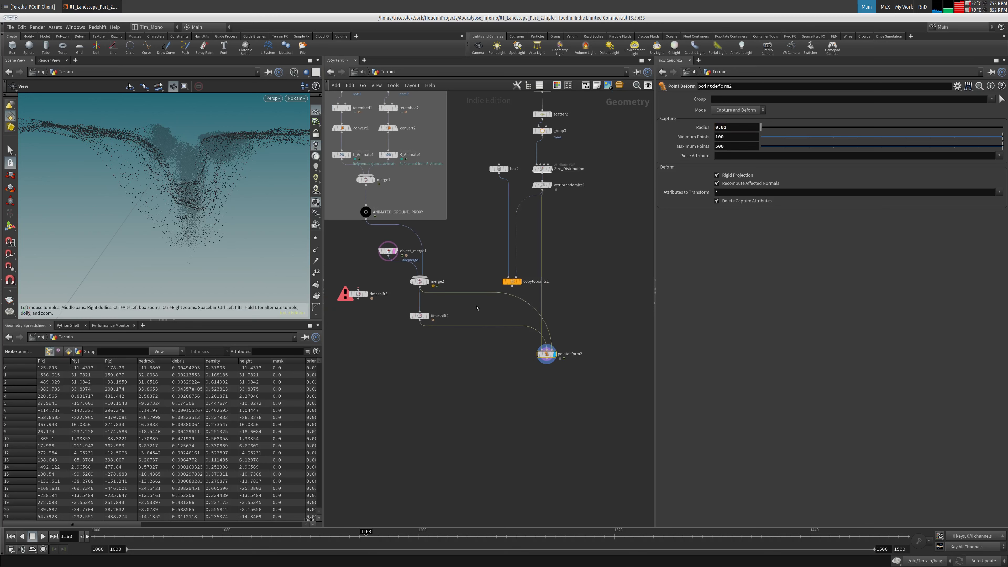
{"action": "left_click", "coordinate": [387, 252]}
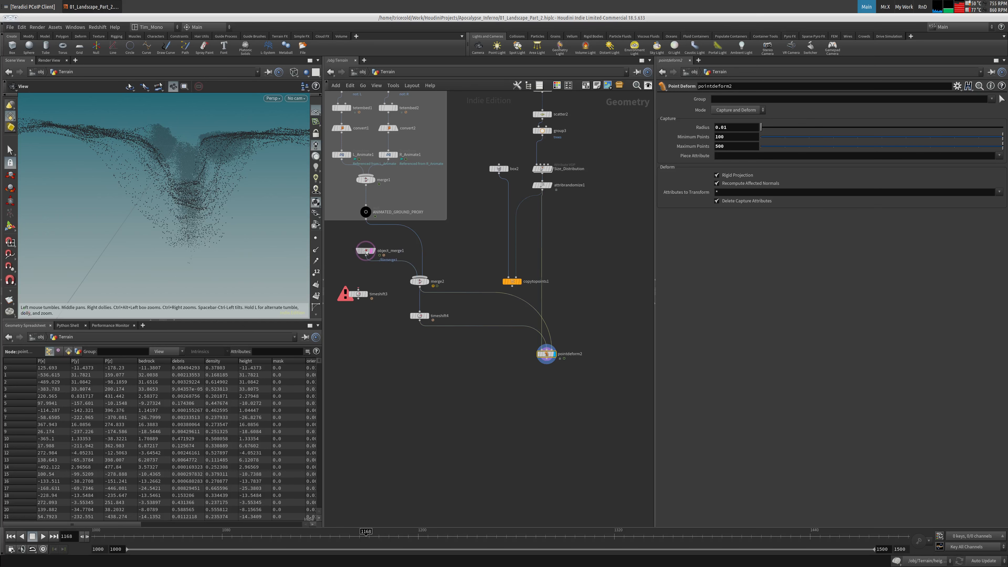
{"action": "scroll", "coordinate": [350, 395], "scroll_direction": "down", "scroll_amount": 2}
{"action": "middle_click_drag", "start_coordinate": [350, 395], "coordinate": [429, 317]}
{"action": "mouse_move", "coordinate": [366, 243]}
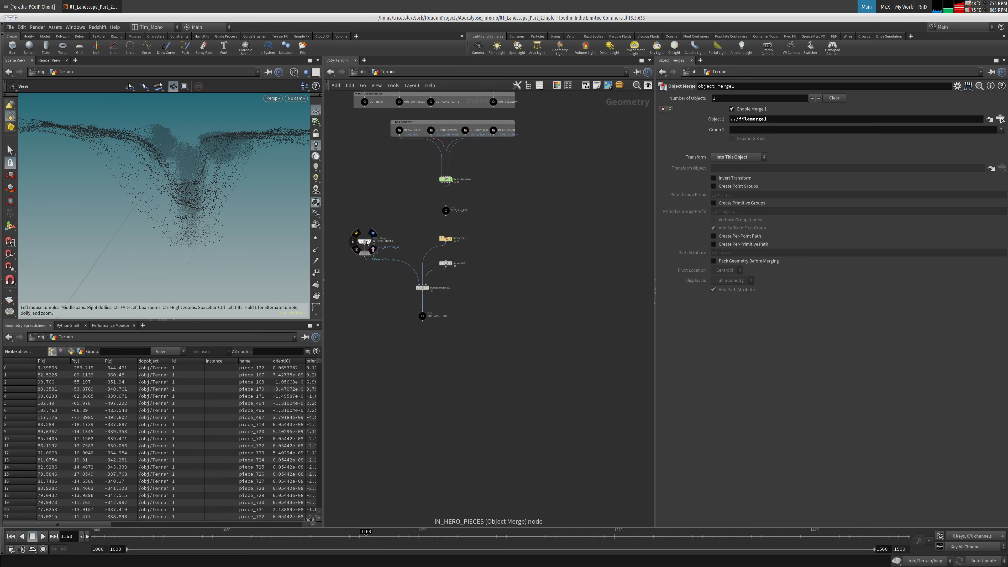
{"action": "middle_click", "coordinate": [365, 243]}
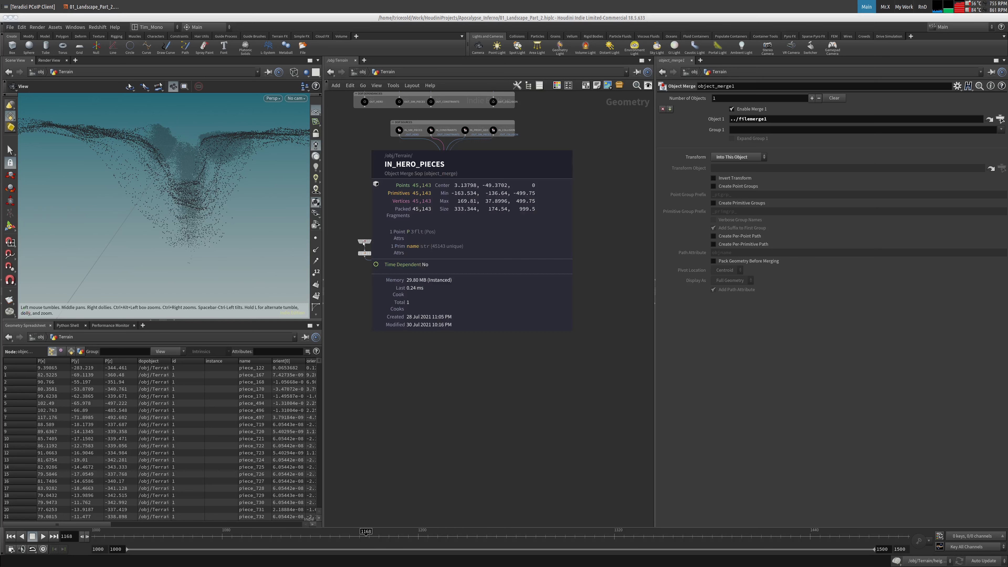
{"action": "left_click_drag", "start_coordinate": [419, 316], "coordinate": [773, 122]}
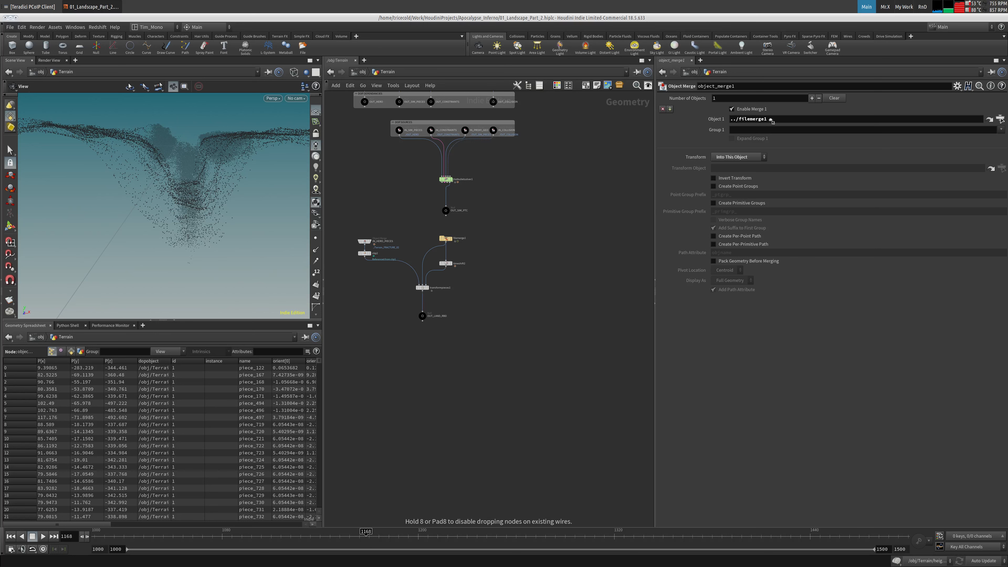
{"action": "left_click_drag", "start_coordinate": [533, 241], "coordinate": [755, 118]}
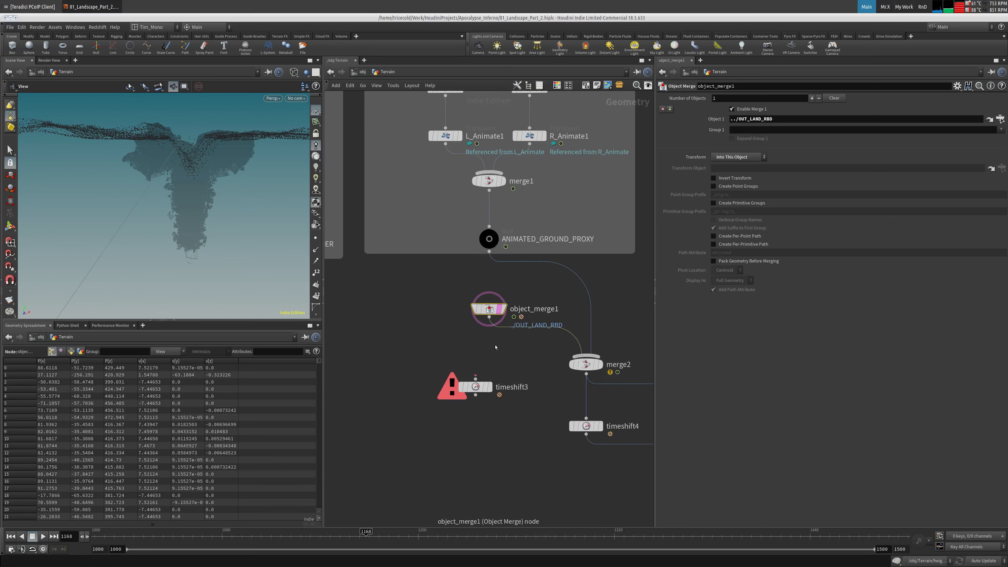
{"action": "middle_click", "coordinate": [487, 309]}
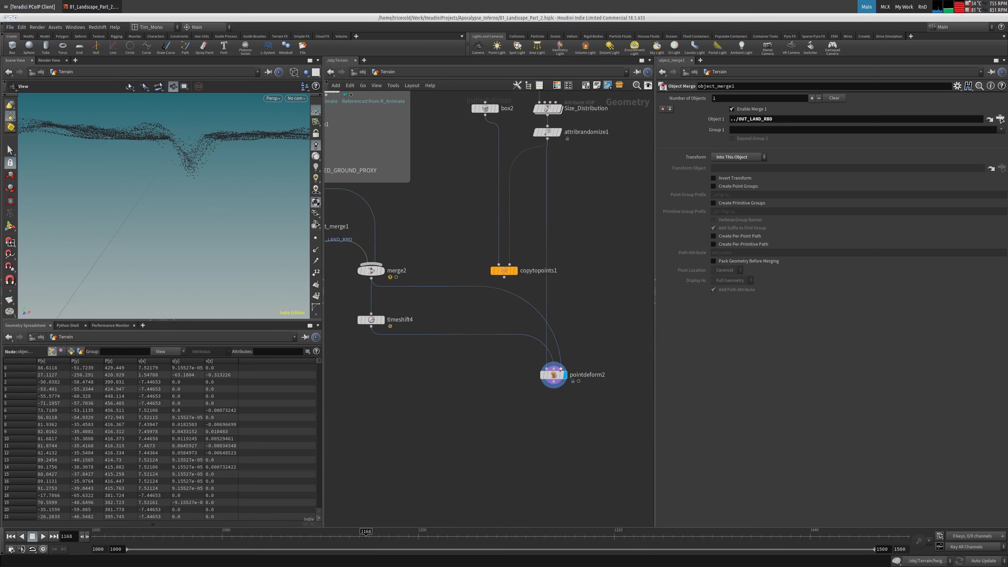
Step: Set the capture radius of pointdeform2 to 0.1 and its minimum points to 1
{"action": "left_click", "coordinate": [560, 371]}
{"action": "key", "text": "Tab"}
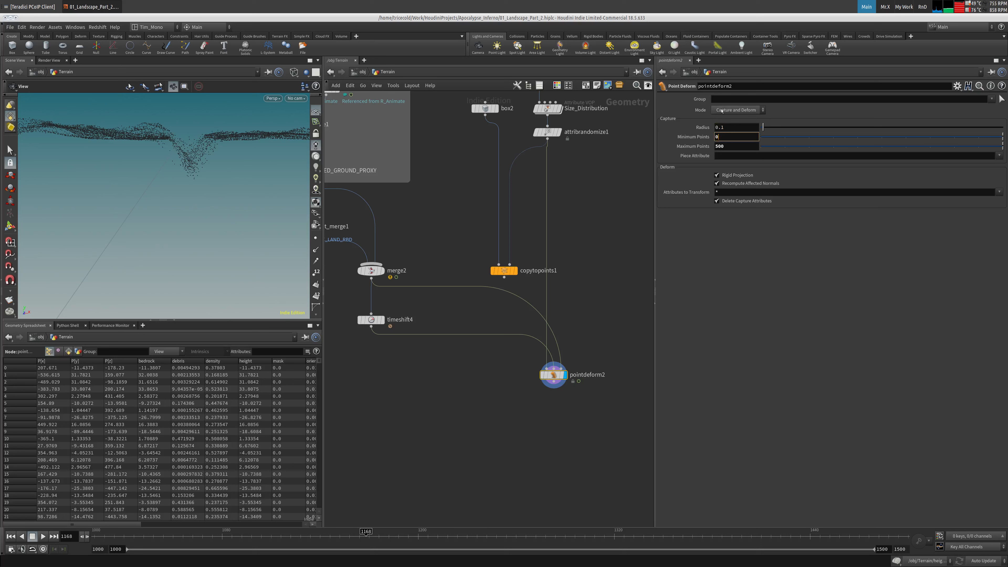
{"action": "type", "text": "0"}
{"action": "key", "text": "Return"}
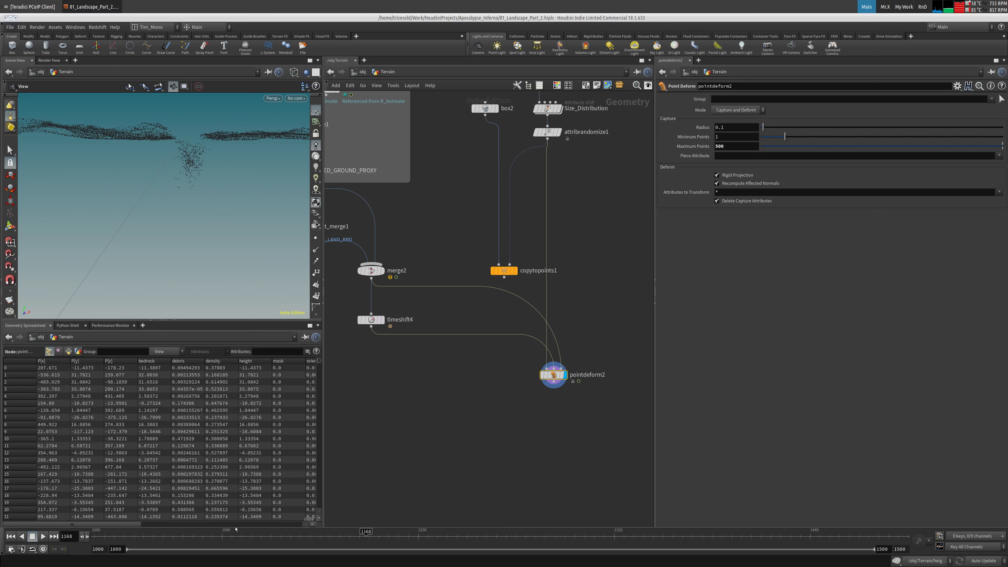
Step: Template object_merge1 against the deformed points, and scrub and play the animation to compare their motion up close
{"action": "left_click_drag", "start_coordinate": [238, 533], "coordinate": [429, 530]}
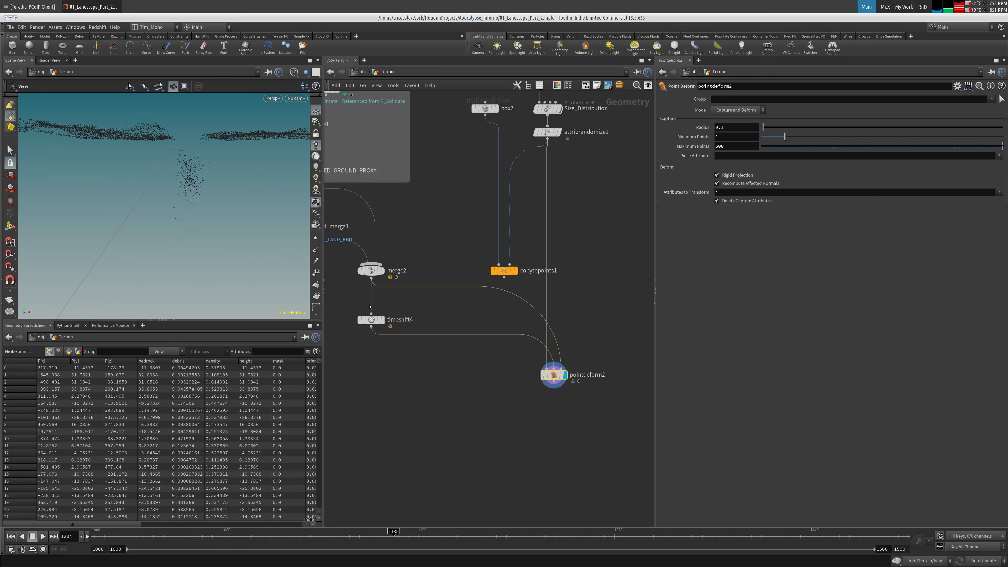
{"action": "middle_click_drag", "start_coordinate": [348, 294], "coordinate": [405, 322]}
{"action": "left_click", "coordinate": [361, 255]}
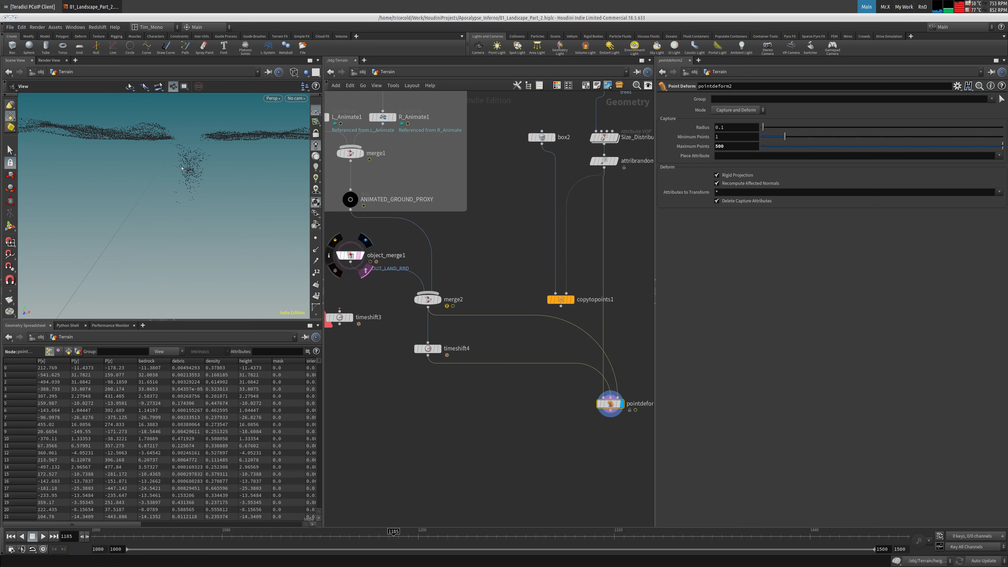
{"action": "mouse_move", "coordinate": [205, 174]}
{"action": "left_mouse_down"}
{"action": "mouse_move", "coordinate": [194, 183]}
{"action": "mouse_move", "coordinate": [186, 171]}
{"action": "mouse_move", "coordinate": [214, 176]}
{"action": "mouse_move", "coordinate": [214, 191]}
{"action": "left_mouse_up"}
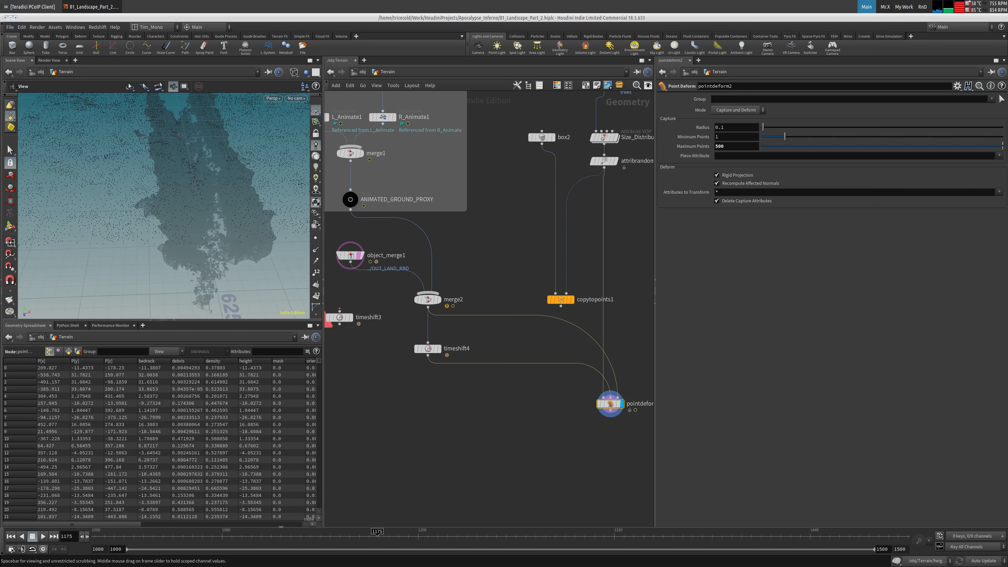
{"action": "left_click_drag", "start_coordinate": [280, 527], "coordinate": [258, 526]}
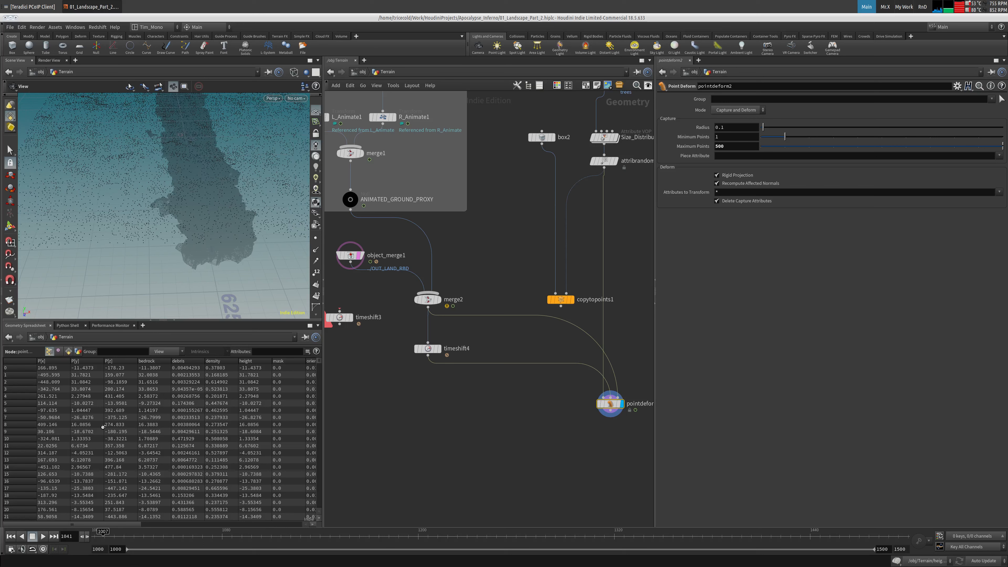
{"action": "left_click", "coordinate": [44, 539]}
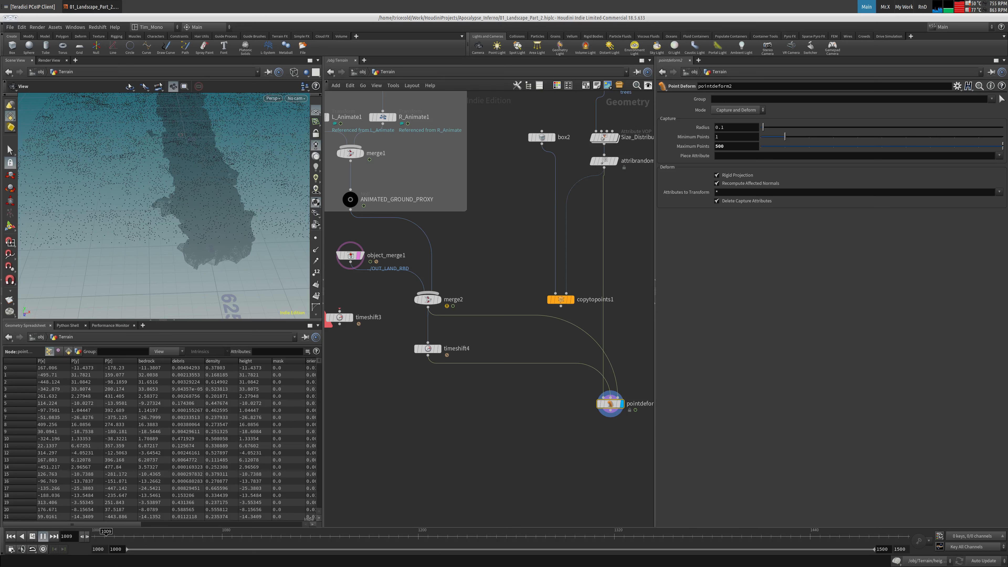
Step: Return to the first frame, frame the deformed land pieces in the view, and render a viewport flipbook
{"action": "left_click", "coordinate": [9, 539]}
{"action": "left_click_drag", "start_coordinate": [255, 164], "coordinate": [215, 188]}
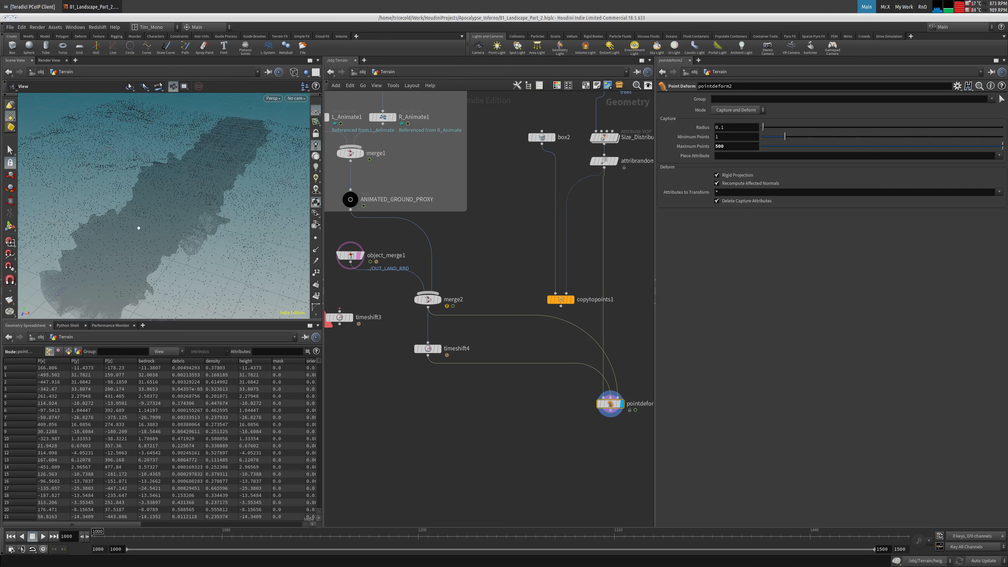
{"action": "left_click", "coordinate": [10, 302]}
{"action": "left_click", "coordinate": [121, 388]}
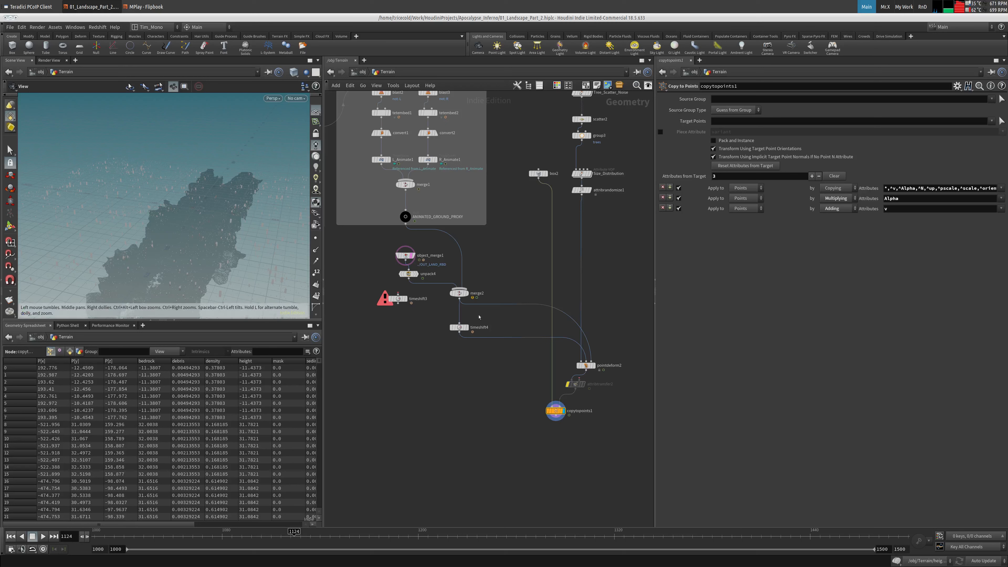
Step: Tidy unpack4 beneath object_merge1 and delete the unused timeshift3 node
{"action": "middle_click_drag", "start_coordinate": [447, 361], "coordinate": [439, 370]}
{"action": "mouse_move", "coordinate": [419, 330]}
{"action": "left_mouse_down"}
{"action": "mouse_move", "coordinate": [378, 303]}
{"action": "mouse_move", "coordinate": [401, 282]}
{"action": "left_mouse_up"}
{"action": "key", "text": "Delete"}
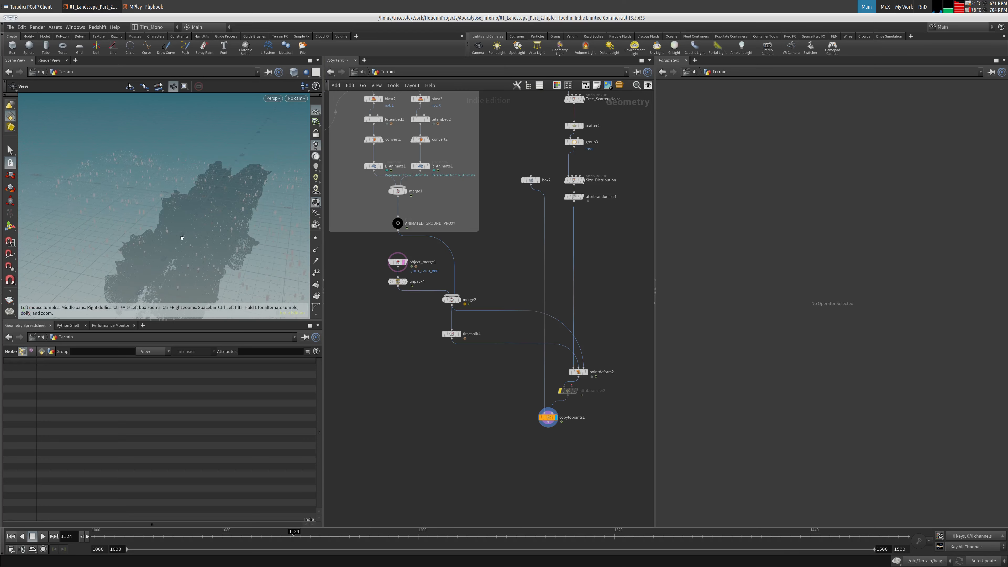
Step: Examine the boxes copied onto the deformed terrain up close from several angles
{"action": "scroll", "coordinate": [155, 253], "scroll_direction": "up", "scroll_amount": 10}
{"action": "middle_click_drag", "start_coordinate": [203, 229], "coordinate": [206, 233]}
{"action": "right_click_drag", "start_coordinate": [206, 233], "coordinate": [174, 211]}
{"action": "left_click_drag", "start_coordinate": [175, 210], "coordinate": [148, 254]}
{"action": "middle_click_drag", "start_coordinate": [149, 254], "coordinate": [173, 119]}
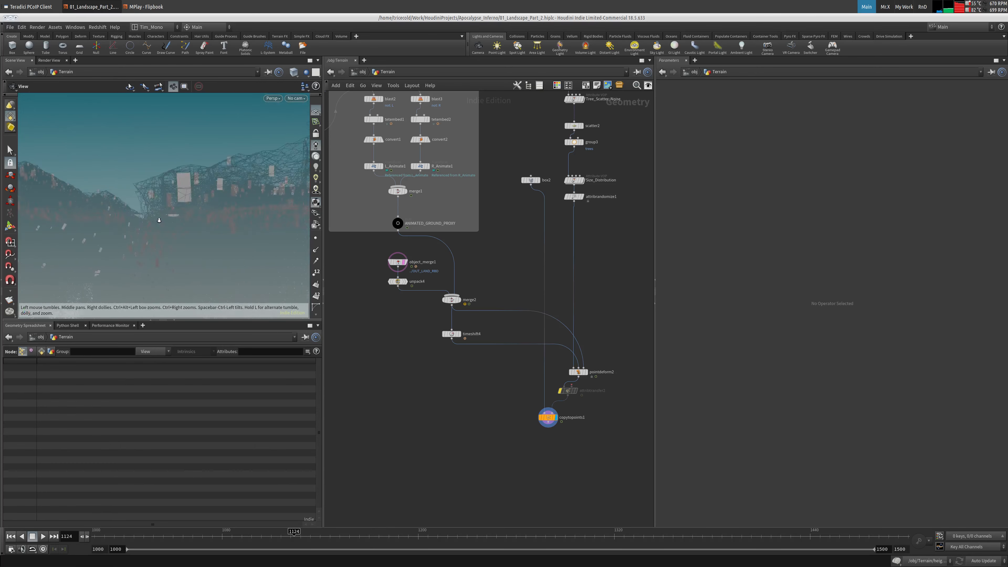
{"action": "left_click_drag", "start_coordinate": [173, 119], "coordinate": [101, 220]}
{"action": "right_click_drag", "start_coordinate": [101, 220], "coordinate": [191, 221]}
{"action": "left_click_drag", "start_coordinate": [192, 221], "coordinate": [186, 175]}
{"action": "middle_click_drag", "start_coordinate": [186, 174], "coordinate": [198, 200]}
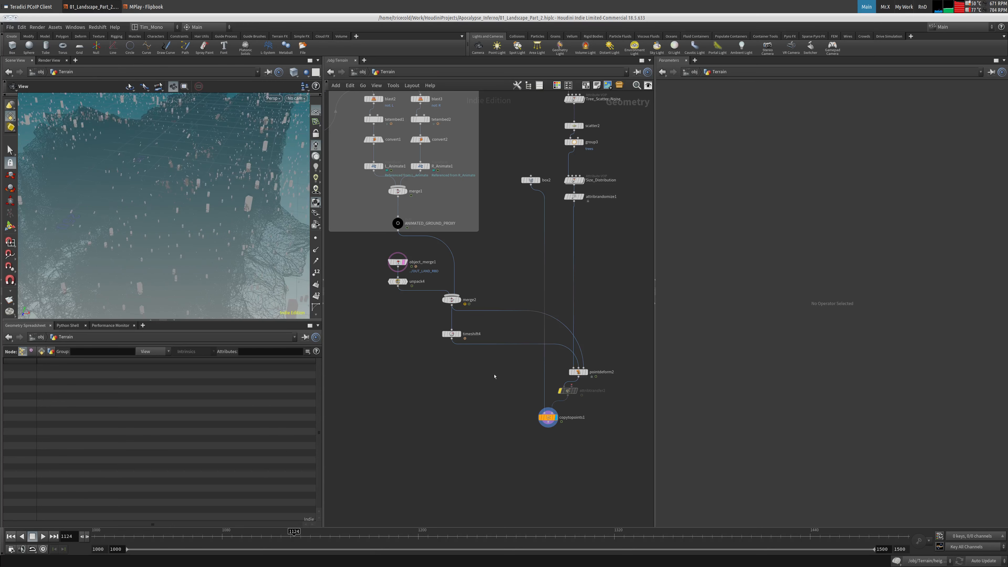
Step: Delete the bypassed node between pointdeform2 and copytopoints1, and place box2 below timeshift4
{"action": "left_click", "coordinate": [551, 392]}
{"action": "key", "text": "Delete"}
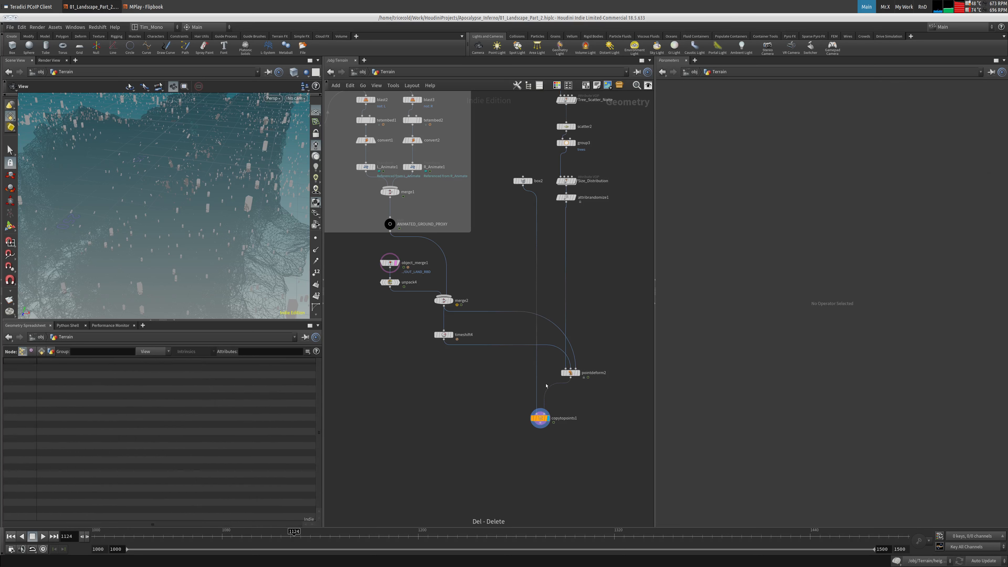
{"action": "left_click_drag", "start_coordinate": [541, 418], "coordinate": [525, 408]}
{"action": "left_click_drag", "start_coordinate": [525, 182], "coordinate": [446, 368]}
{"action": "middle_click_drag", "start_coordinate": [541, 284], "coordinate": [488, 344]}
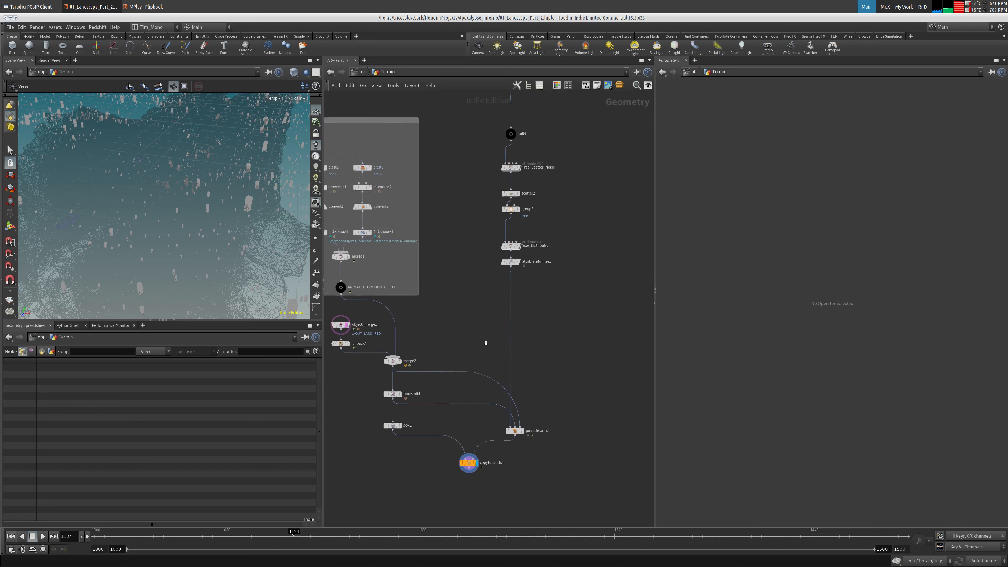
Step: Move the merge, time shift, box, point deform and copy nodes together further away from the ground proxy network box
{"action": "scroll", "coordinate": [488, 342], "scroll_direction": "down", "scroll_amount": 1}
{"action": "right_click", "coordinate": [475, 334]}
{"action": "left_click", "coordinate": [456, 329]}
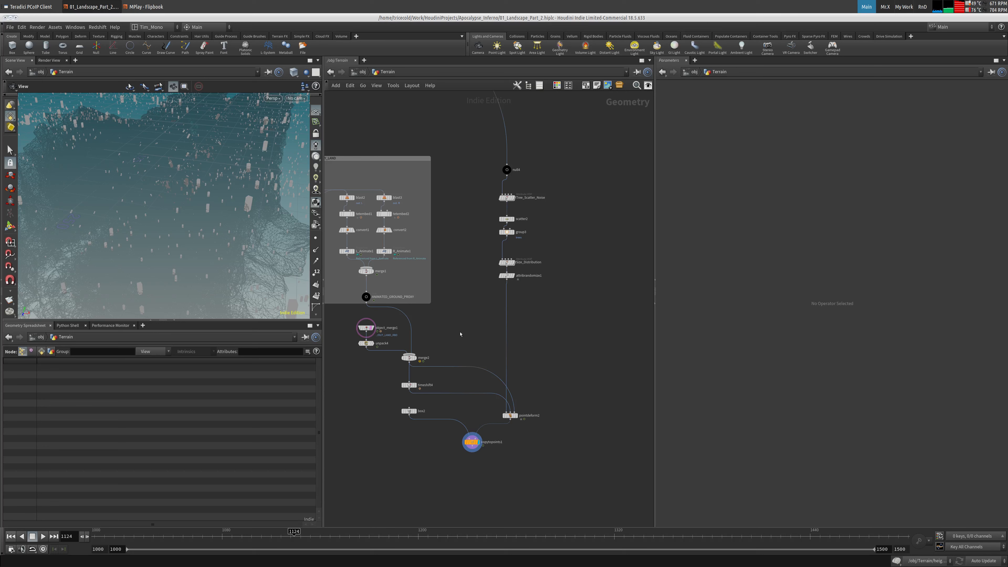
{"action": "left_click_drag", "start_coordinate": [341, 316], "coordinate": [519, 456]}
{"action": "left_click_drag", "start_coordinate": [428, 362], "coordinate": [531, 369]}
Step: Add an Object Merge above merge2 and wire it in as replacement for the long ground proxy connection
{"action": "left_click", "coordinate": [558, 333]}
{"action": "key", "text": "Tab"}
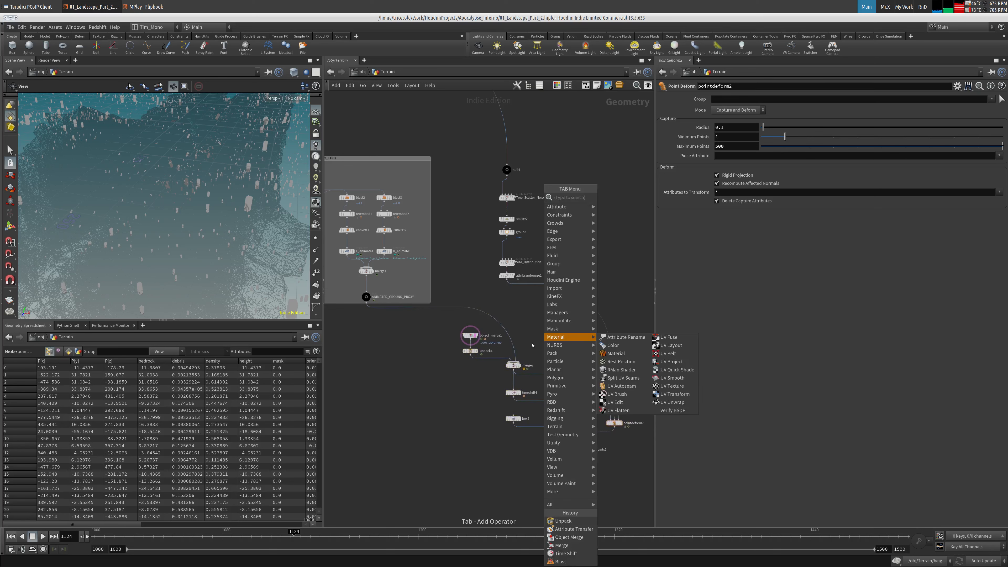
{"action": "type", "text": "obj"}
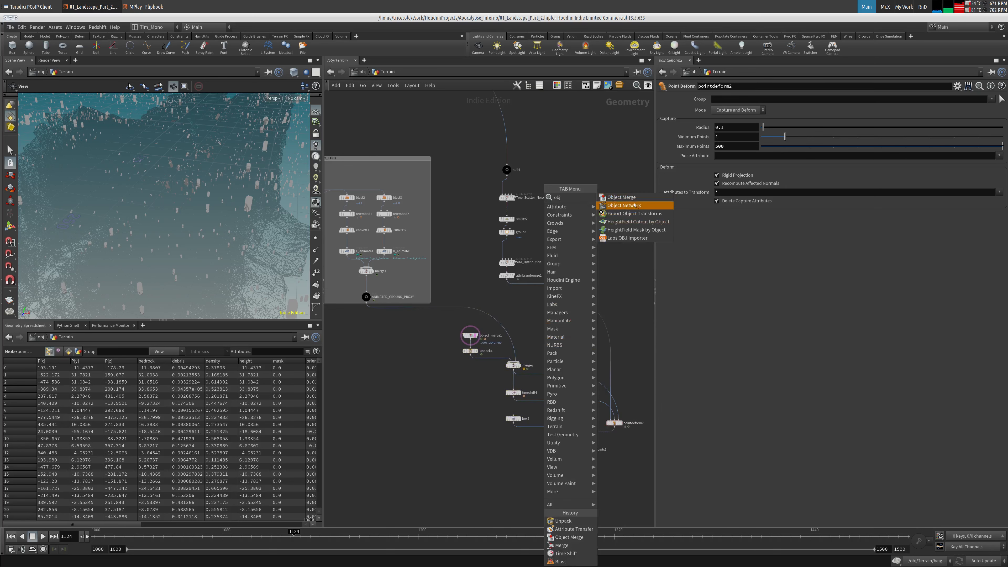
{"action": "left_click", "coordinate": [611, 197]}
{"action": "left_click", "coordinate": [543, 327]}
{"action": "left_click_drag", "start_coordinate": [543, 326], "coordinate": [514, 334]}
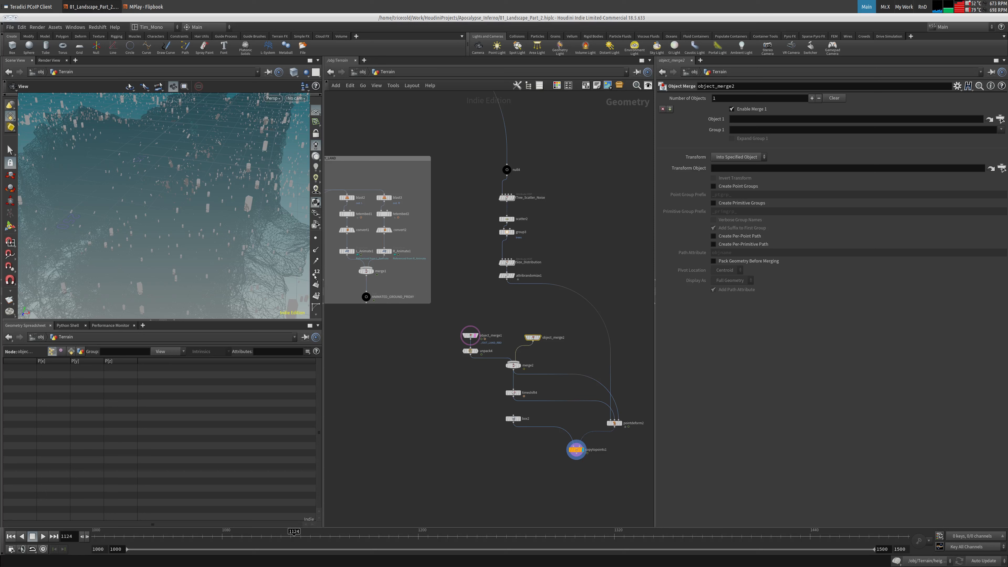
Step: With updating set to Manual, set object_merge2's object to ../ANIMATED_GROUND_PROXY and its transform to Into This Object
{"action": "left_click", "coordinate": [981, 561]}
{"action": "left_click", "coordinate": [983, 553]}
{"action": "left_click_drag", "start_coordinate": [367, 296], "coordinate": [750, 121]}
{"action": "left_click", "coordinate": [738, 157]}
{"action": "left_click", "coordinate": [738, 169]}
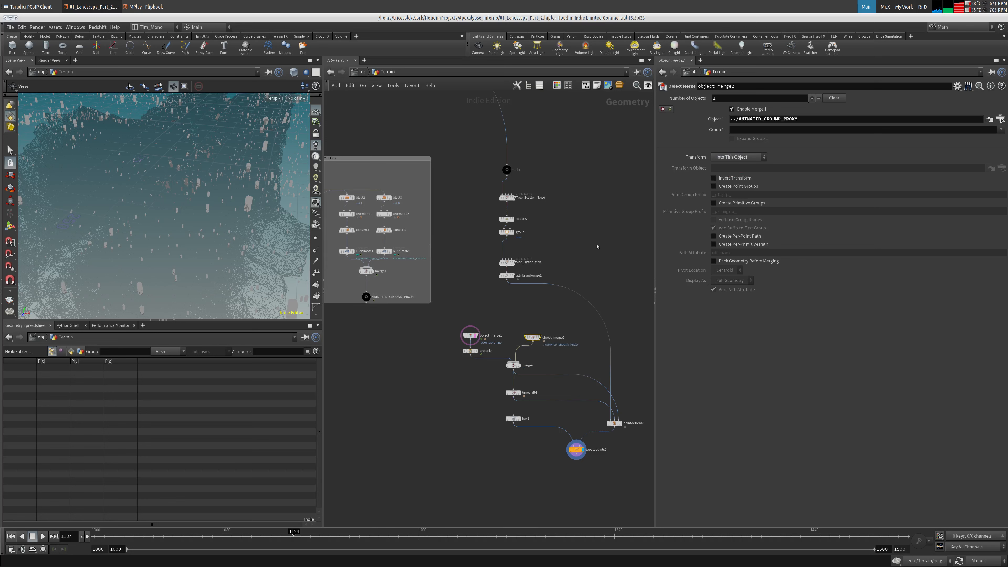
Step: Align the object merge nodes above merge2, and move the chain from null4 to attribrandomize1 directly above pointdeform2
{"action": "left_click_drag", "start_coordinate": [497, 315], "coordinate": [531, 336]}
{"action": "left_click_drag", "start_coordinate": [462, 141], "coordinate": [581, 303]}
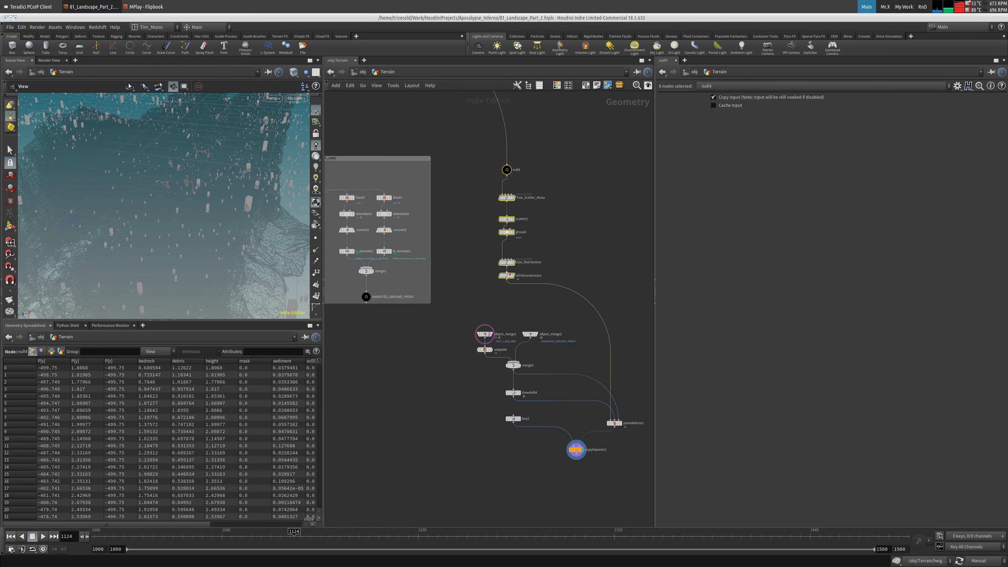
{"action": "left_click_drag", "start_coordinate": [510, 277], "coordinate": [617, 290]}
Step: Duplicate null4, connect the copy beneath copytopoints1, and rename it OUT_TREEs
{"action": "left_click", "coordinate": [582, 197]}
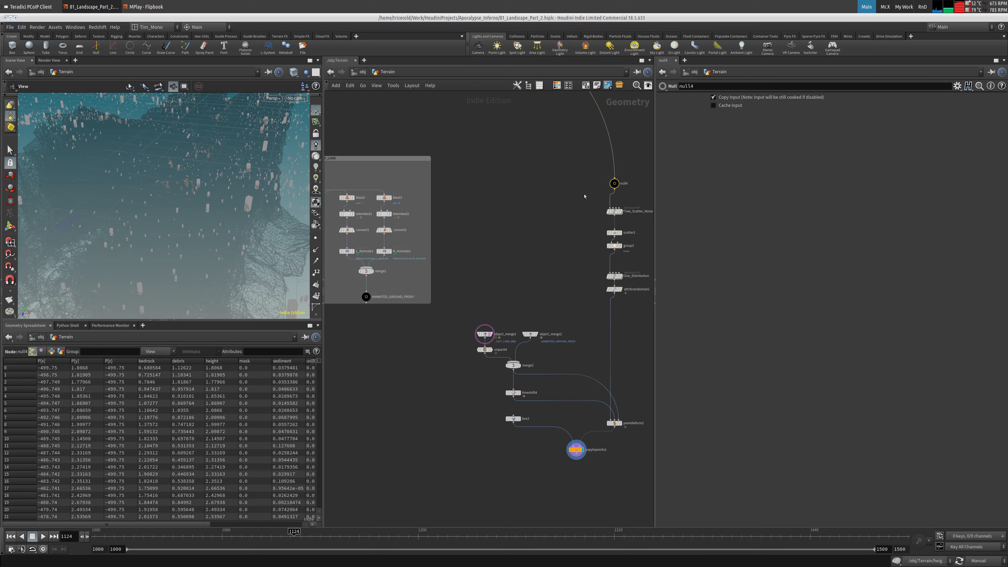
{"action": "key", "text": "ctrl+c"}
{"action": "key", "text": "ctrl+v"}
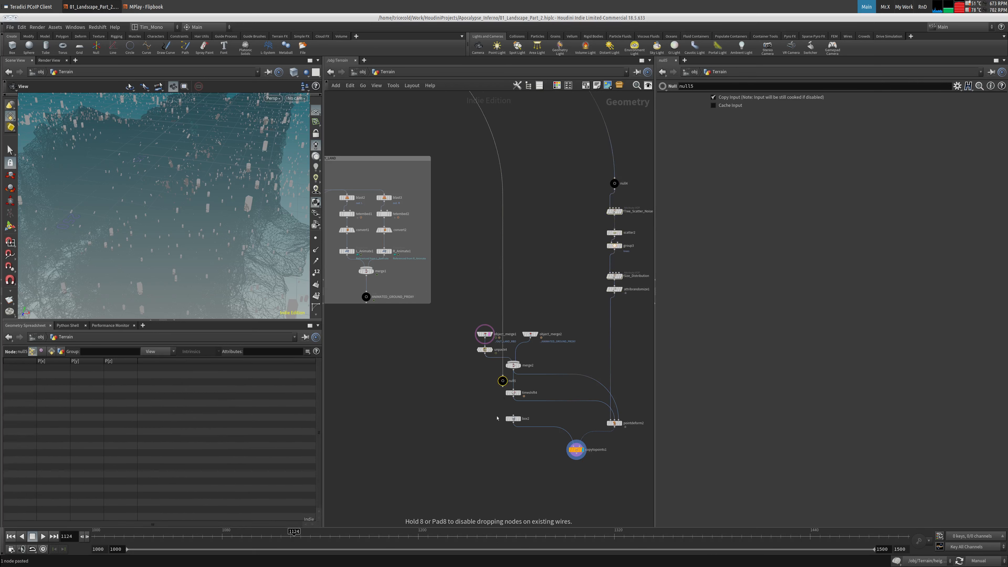
{"action": "left_click_drag", "start_coordinate": [575, 513], "coordinate": [580, 498]}
{"action": "left_click", "coordinate": [577, 454]}
{"action": "left_click", "coordinate": [577, 493]}
{"action": "left_click", "coordinate": [587, 498]}
{"action": "type", "text": "OUT_"}
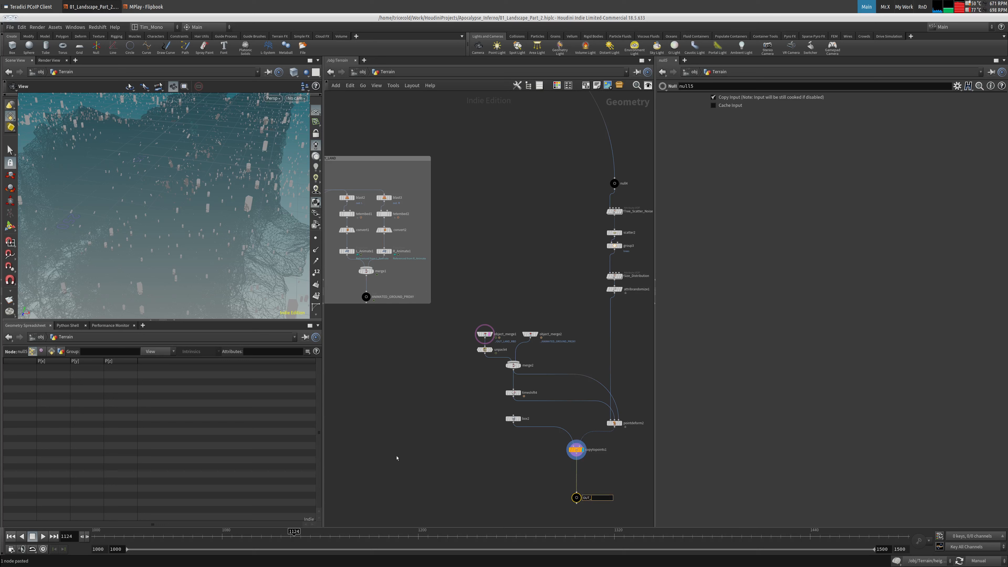
{"action": "type", "text": "TREEs"}
{"action": "key", "text": "Return"}
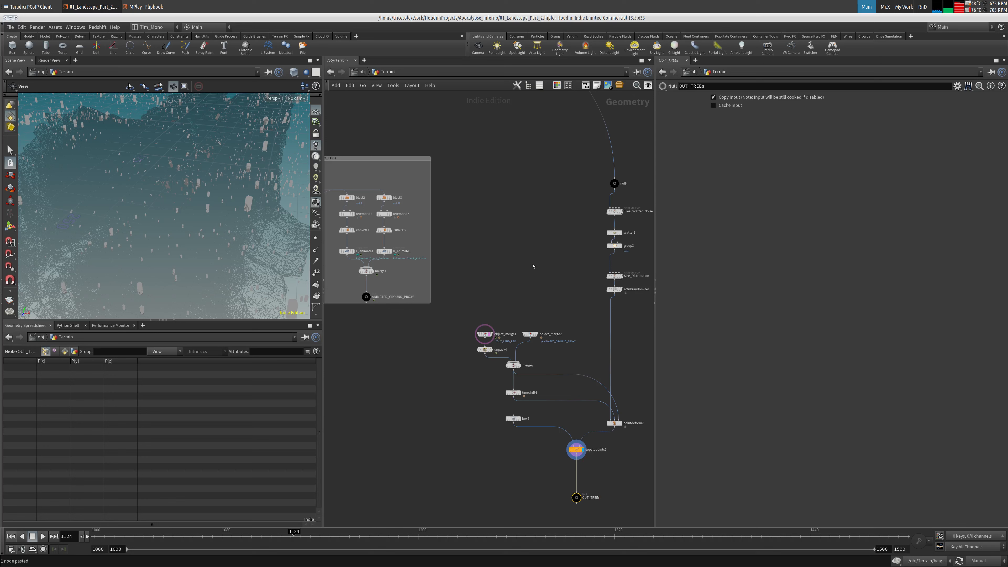
Step: Set the Force Total Count of scatter2 to 50000
{"action": "scroll", "coordinate": [524, 263], "scroll_direction": "down", "scroll_amount": 6}
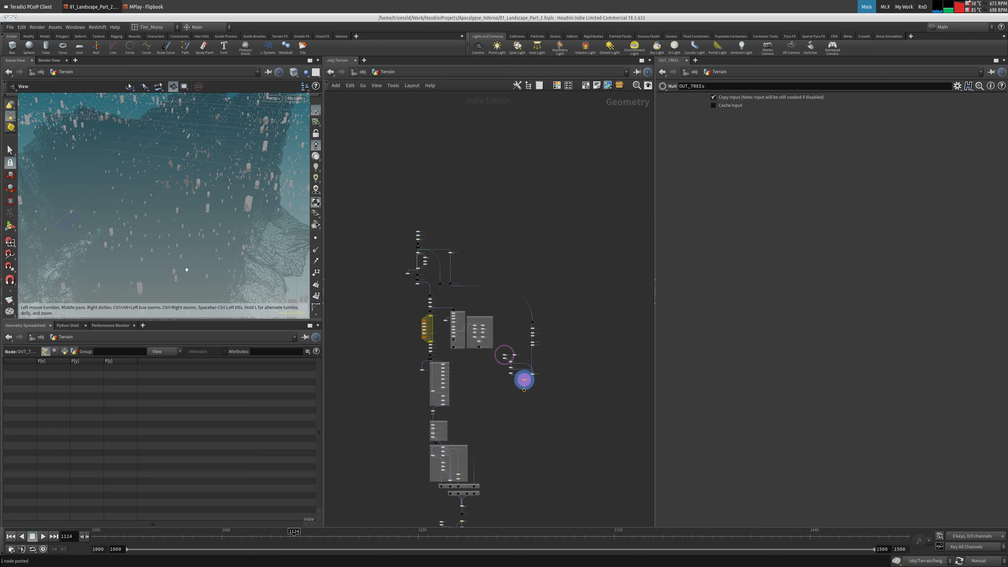
{"action": "scroll", "coordinate": [532, 306], "scroll_direction": "up", "scroll_amount": 10}
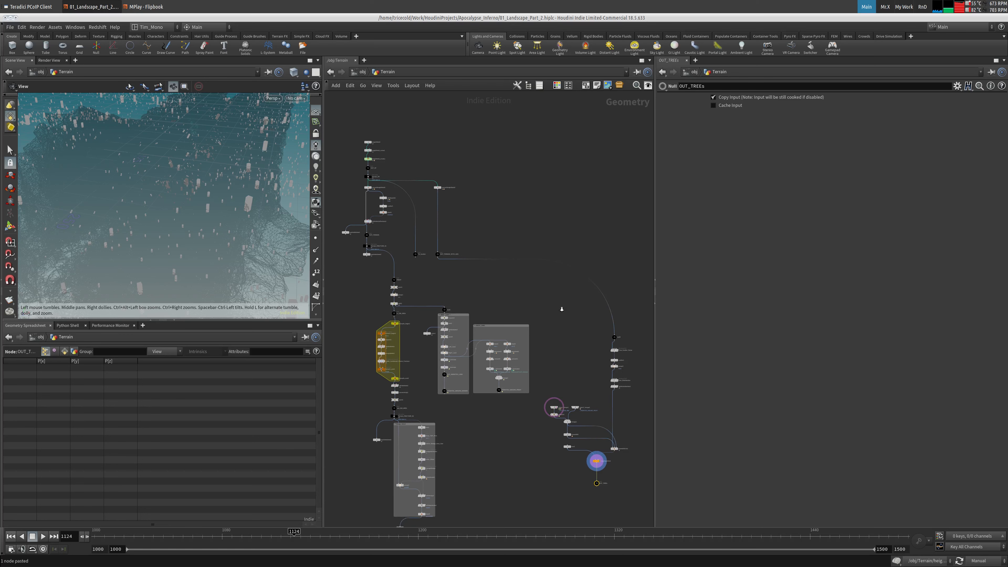
{"action": "middle_click_drag", "start_coordinate": [578, 324], "coordinate": [433, 278]}
{"action": "left_click", "coordinate": [415, 272]}
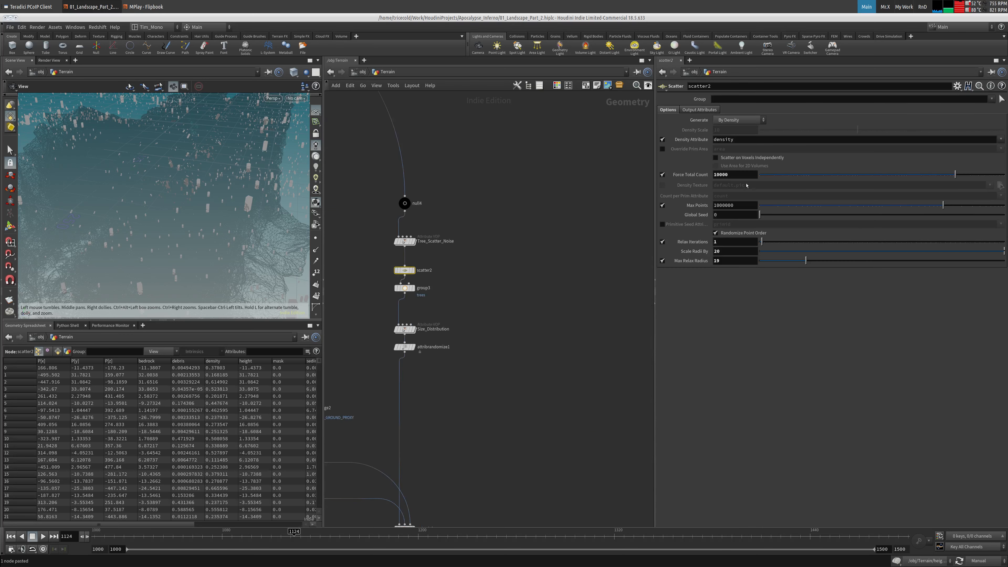
{"action": "left_click", "coordinate": [715, 175]}
{"action": "type", "text": "5"}
{"action": "key", "text": "Return"}
{"action": "scroll", "coordinate": [551, 272], "scroll_direction": "down", "scroll_amount": 3}
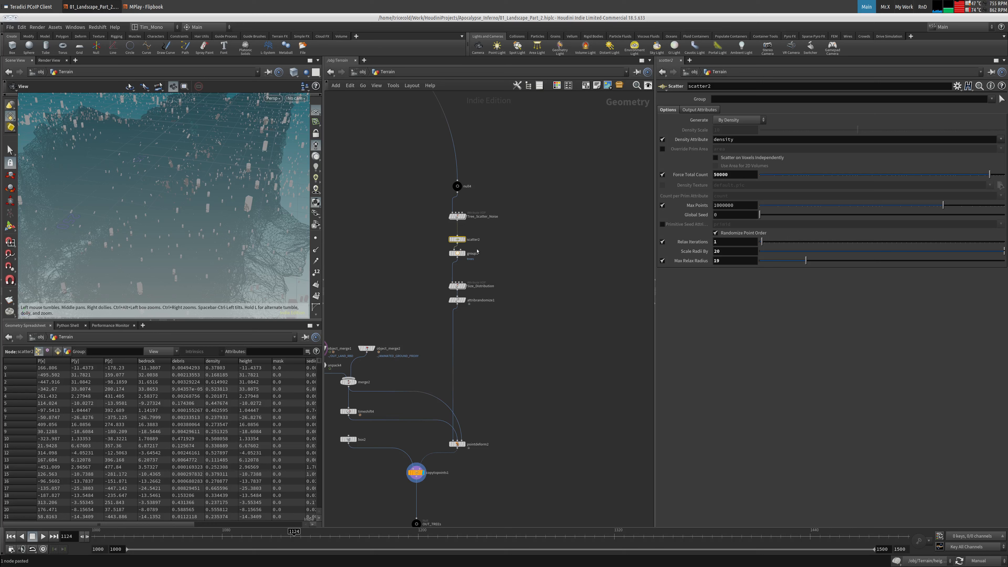
Step: Display scatter2 and switch the scene back to Auto Update
{"action": "left_click", "coordinate": [465, 241]}
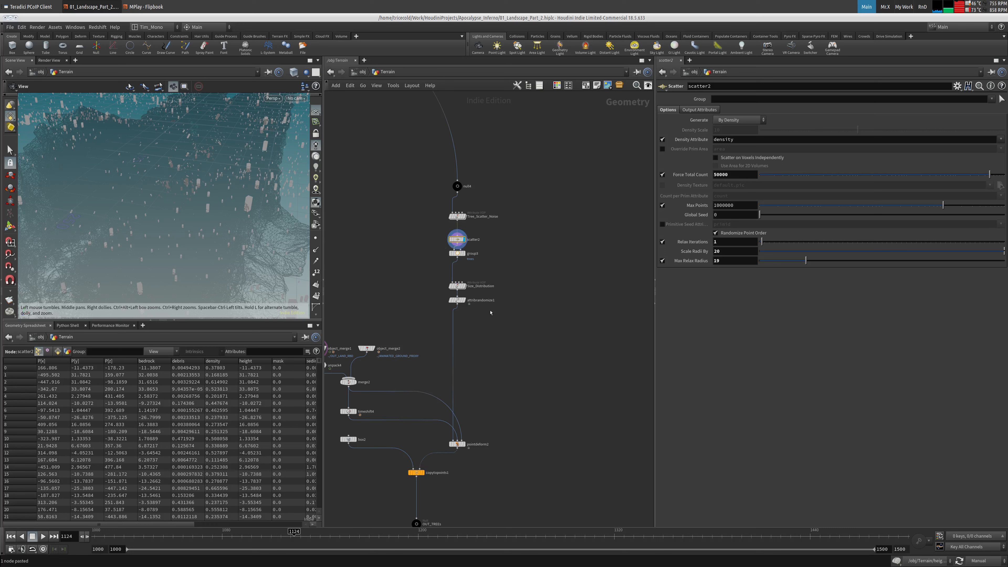
{"action": "middle_click_drag", "start_coordinate": [525, 375], "coordinate": [566, 219]}
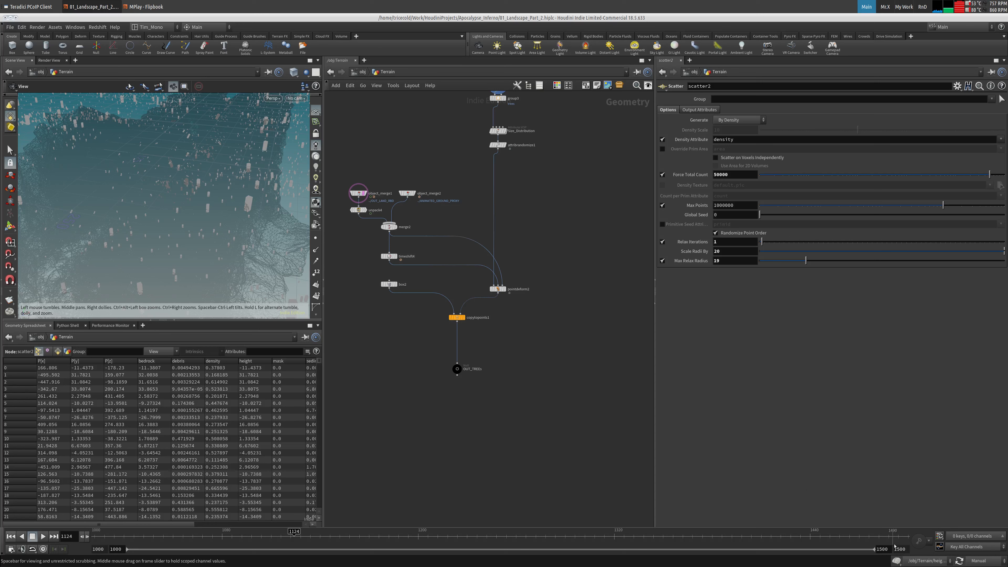
{"action": "left_click", "coordinate": [995, 561]}
{"action": "left_click", "coordinate": [984, 537]}
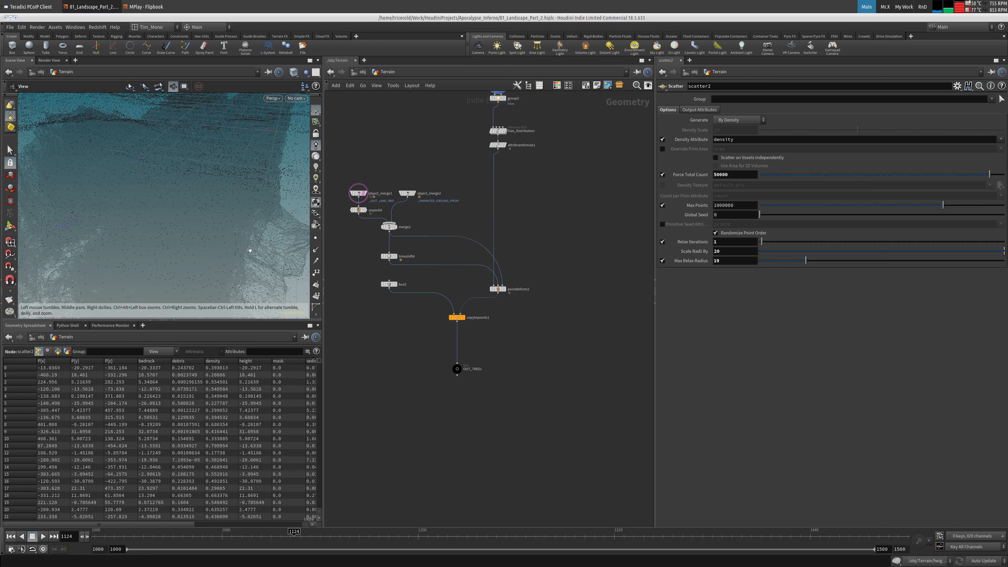
Step: Display OUT_TREEs and look over the denser tree boxes on the terrain
{"action": "mouse_move", "coordinate": [466, 362]}
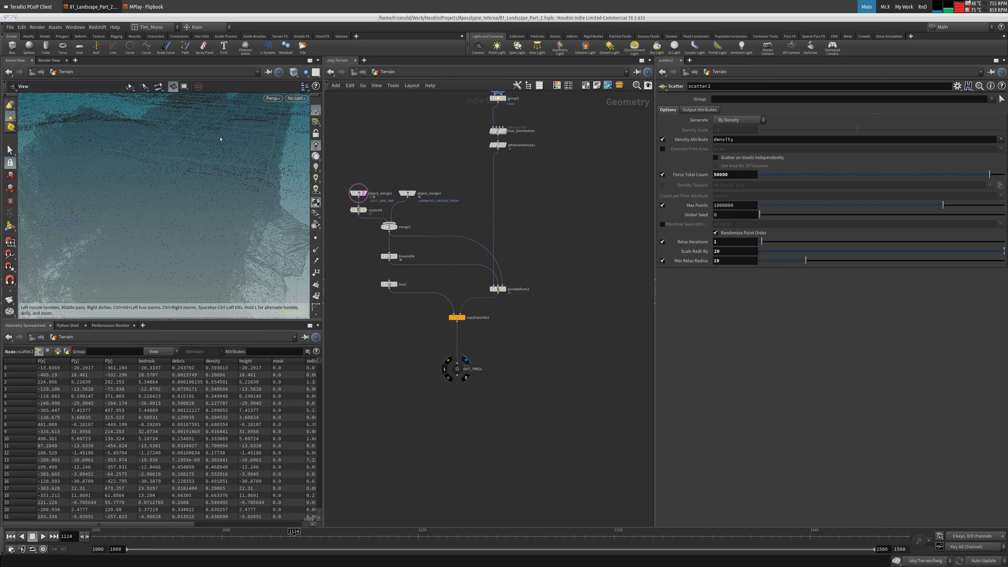
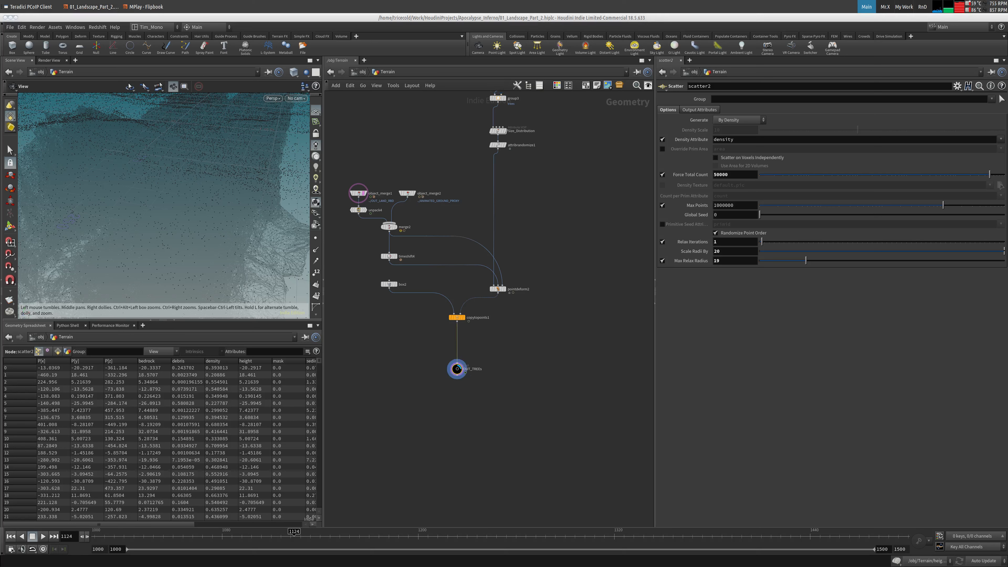
{"action": "left_click_drag", "start_coordinate": [214, 175], "coordinate": [264, 283]}
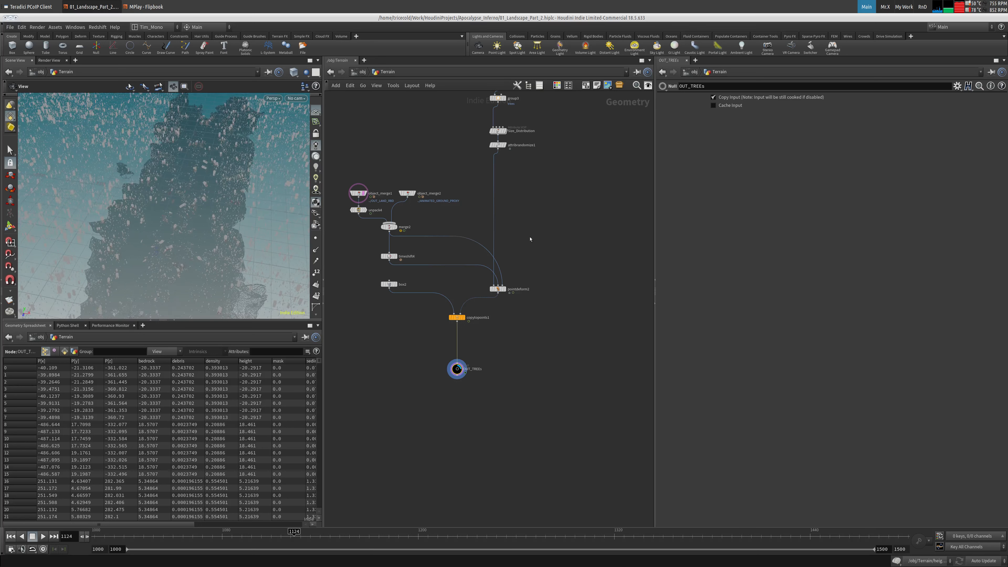
{"action": "scroll", "coordinate": [519, 186], "scroll_direction": "down", "scroll_amount": 10}
{"action": "scroll", "coordinate": [546, 184], "scroll_direction": "up", "scroll_amount": 9}
{"action": "middle_click_drag", "start_coordinate": [492, 196], "coordinate": [590, 261]}
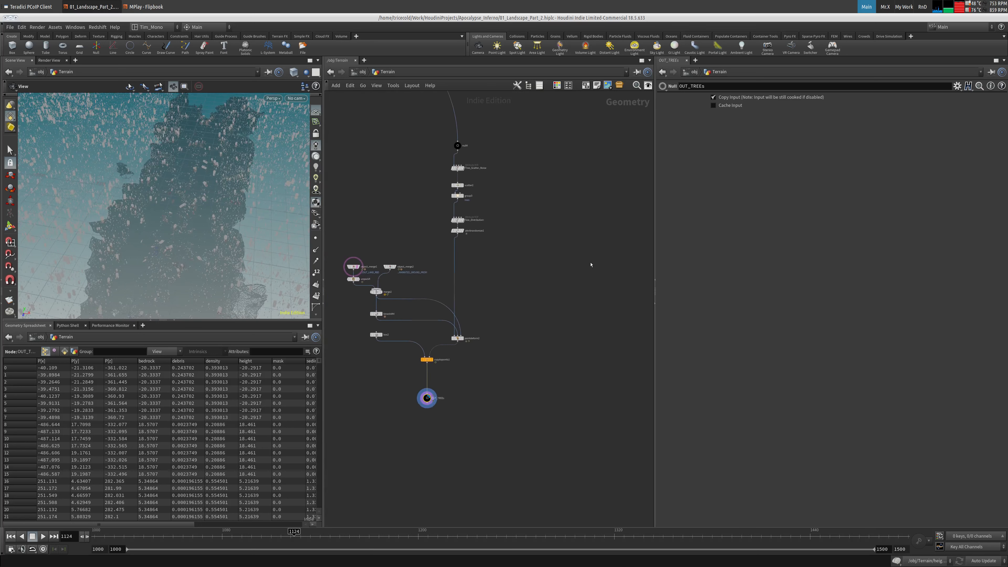
{"action": "scroll", "coordinate": [514, 264], "scroll_direction": "up", "scroll_amount": 3}
Step: Try placing Size_Distribution and attribrandomize1 between pointdeform2 and copytopoints1
{"action": "left_click_drag", "start_coordinate": [456, 363], "coordinate": [455, 351]}
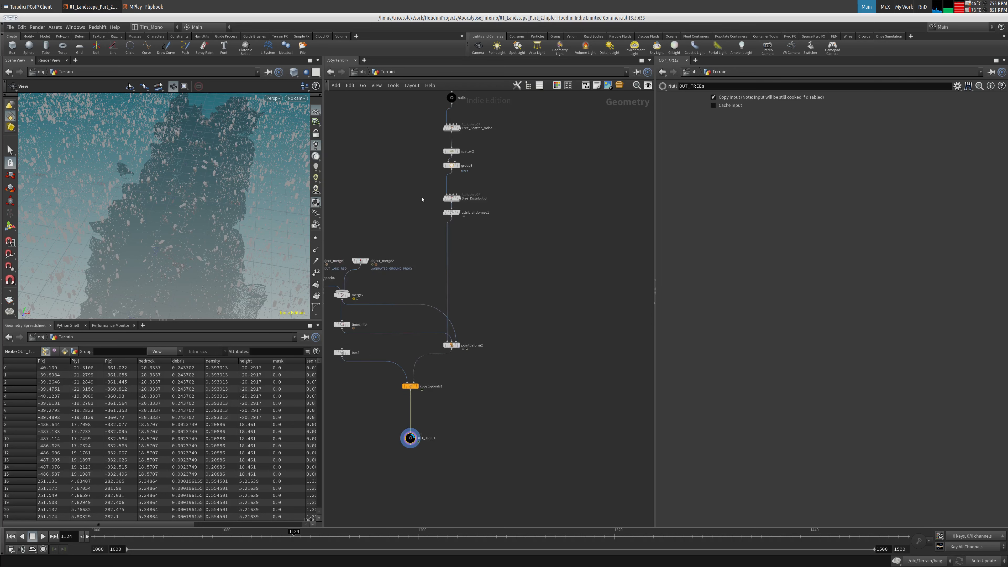
{"action": "mouse_move", "coordinate": [452, 167]}
{"action": "left_mouse_down"}
{"action": "mouse_move", "coordinate": [451, 185]}
{"action": "mouse_move", "coordinate": [451, 170]}
{"action": "left_mouse_up"}
{"action": "left_click_drag", "start_coordinate": [434, 201], "coordinate": [450, 363]}
{"action": "middle_click_drag", "start_coordinate": [485, 317], "coordinate": [455, 301]}
{"action": "scroll", "coordinate": [488, 326], "scroll_direction": "down", "scroll_amount": 2}
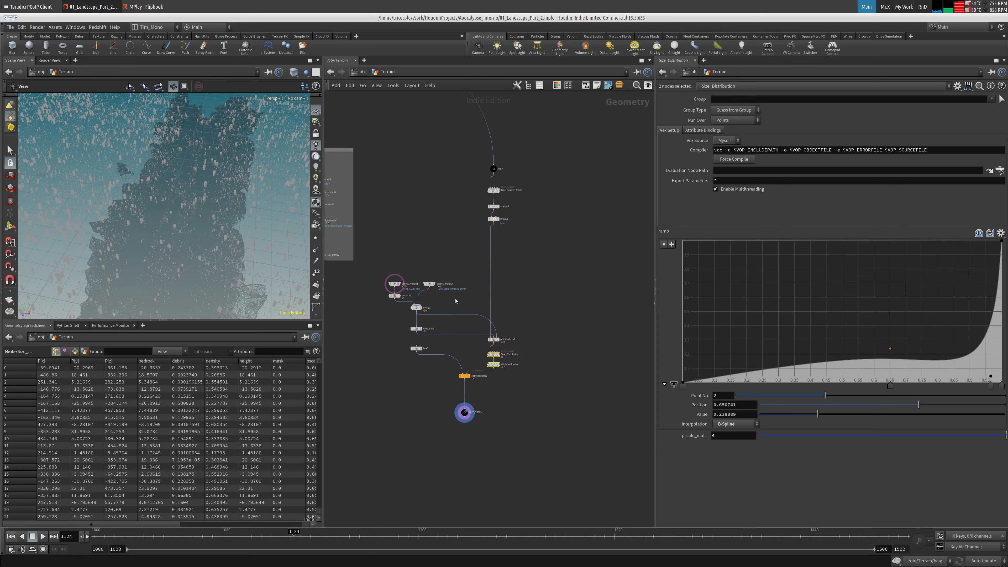
Step: Put Size_Distribution and attribrandomize1 back between group3 and pointdeform2, and make the Geometry Spreadsheet taller
{"action": "scroll", "coordinate": [454, 358], "scroll_direction": "up", "scroll_amount": 2}
{"action": "left_click_drag", "start_coordinate": [507, 355], "coordinate": [505, 217]}
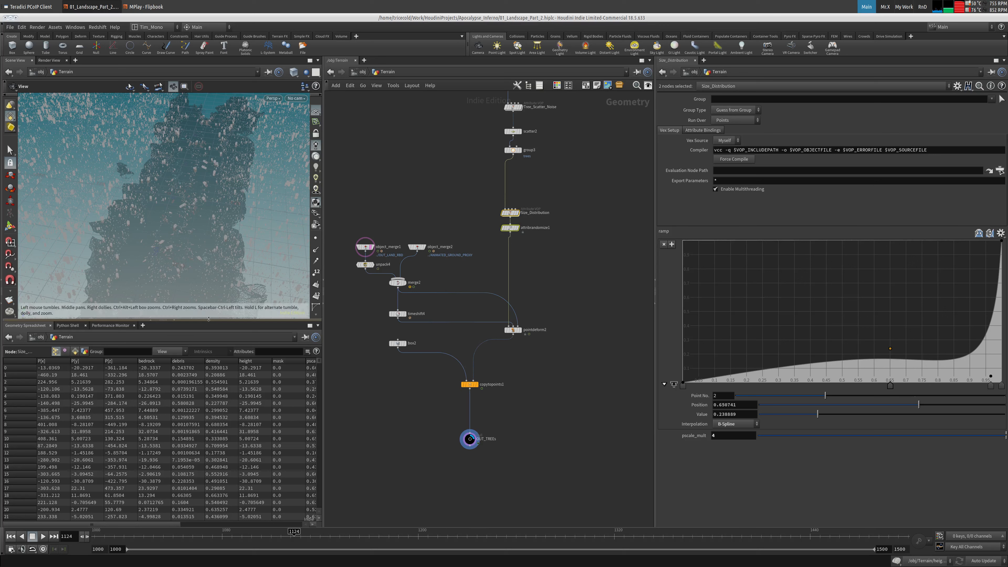
{"action": "left_click_drag", "start_coordinate": [210, 320], "coordinate": [210, 282]}
{"action": "middle_click_drag", "start_coordinate": [438, 181], "coordinate": [446, 201]}
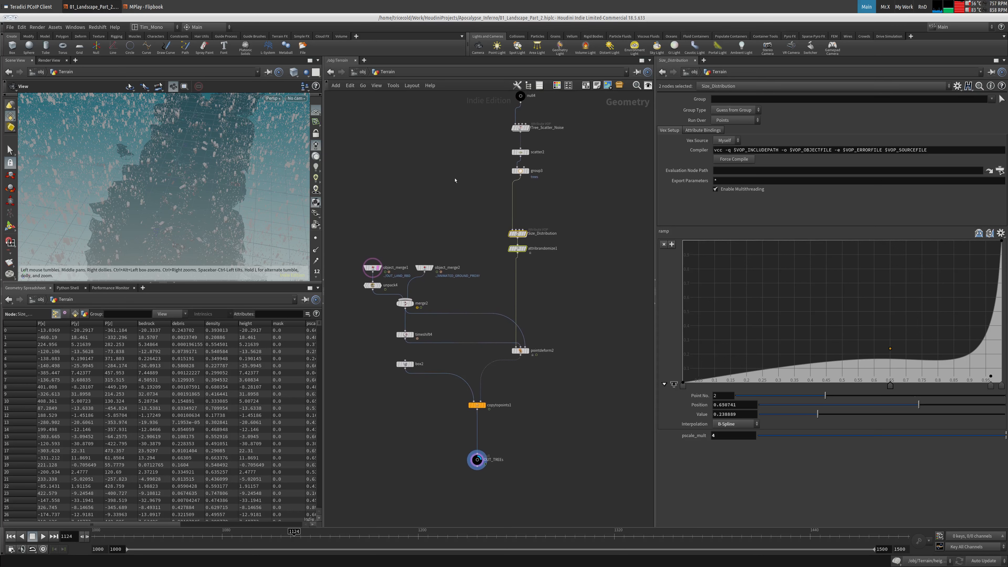
Step: Move Tree_Scatter_Noise closer to scatter2 and turn off the template display of object_merge1
{"action": "left_click", "coordinate": [521, 128]}
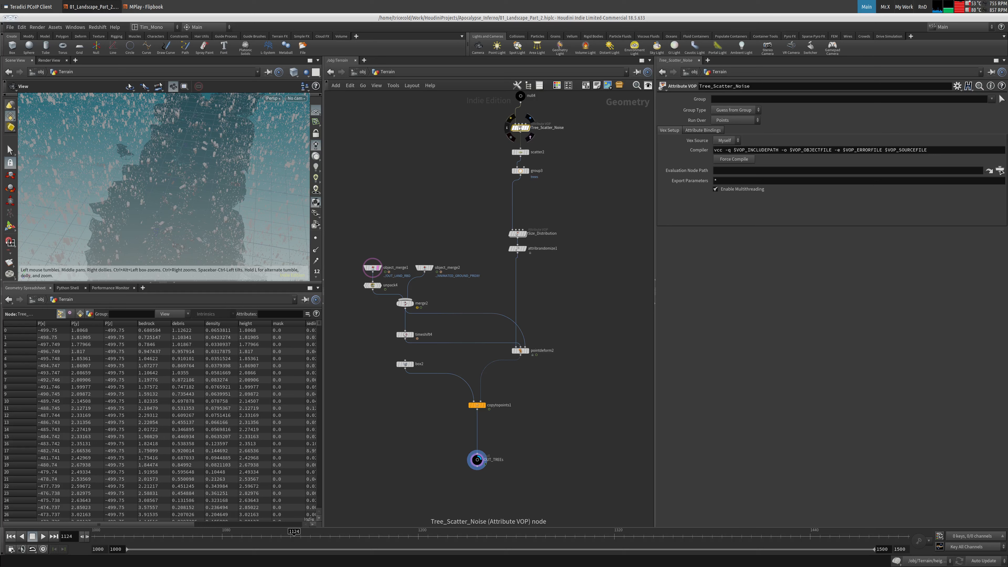
{"action": "middle_click_drag", "start_coordinate": [579, 177], "coordinate": [577, 188]}
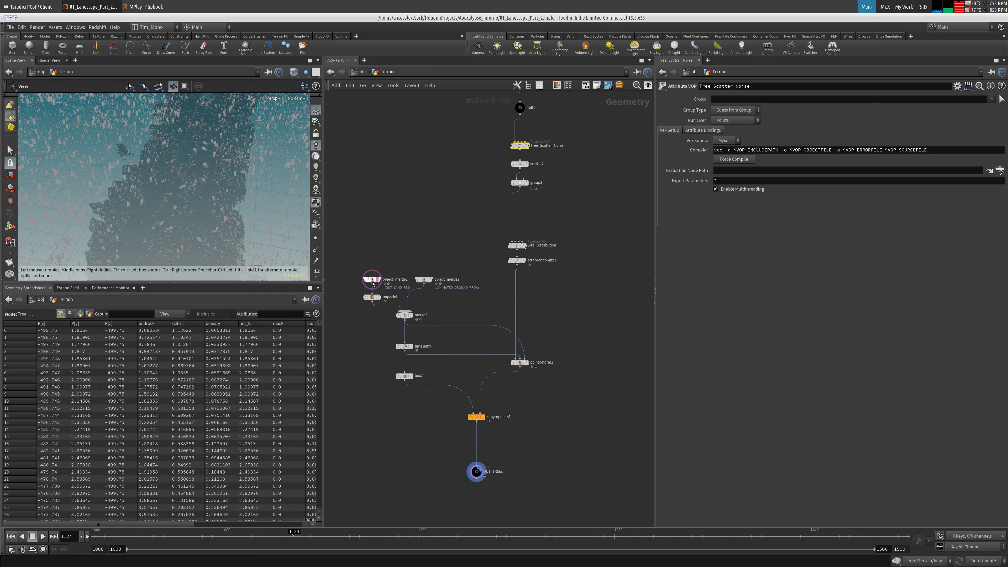
{"action": "left_click", "coordinate": [366, 279]}
{"action": "key", "text": "Down"}
{"action": "key", "text": "Down"}
{"action": "key", "text": "Down"}
{"action": "key", "text": "Down"}
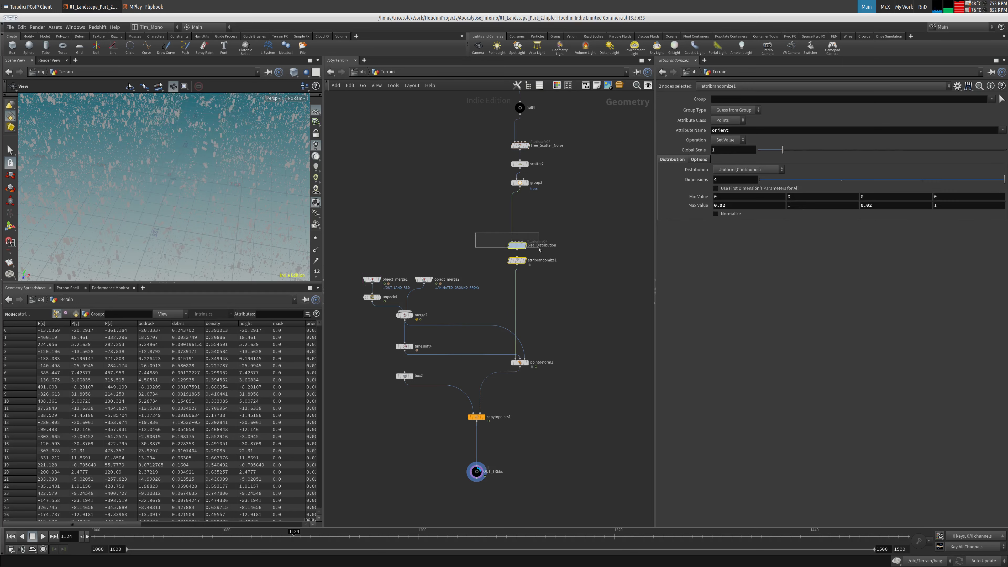
Step: Select pointdeform2 and bring up the Performance Monitor
{"action": "left_click_drag", "start_coordinate": [475, 236], "coordinate": [552, 279]}
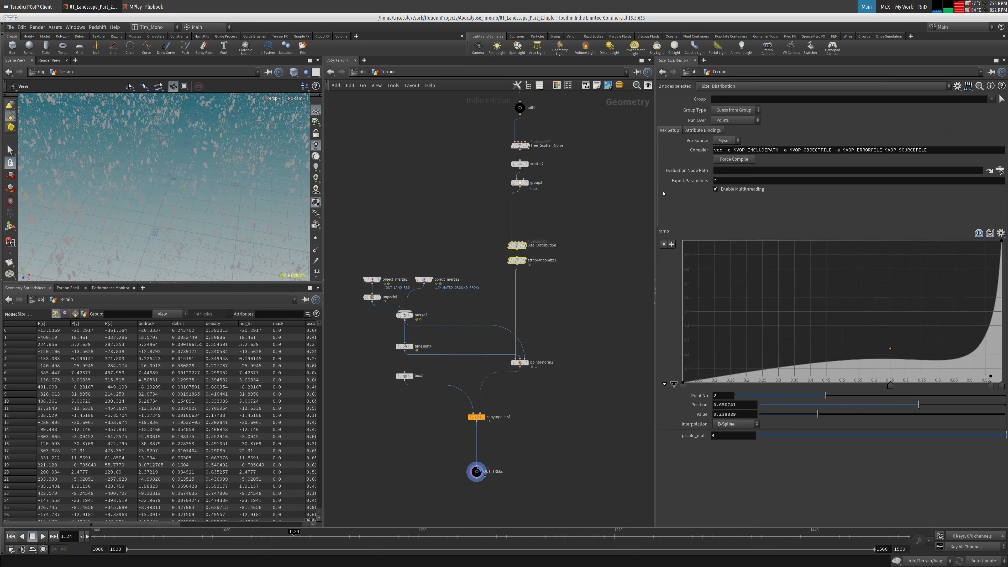
{"action": "key", "text": "Down"}
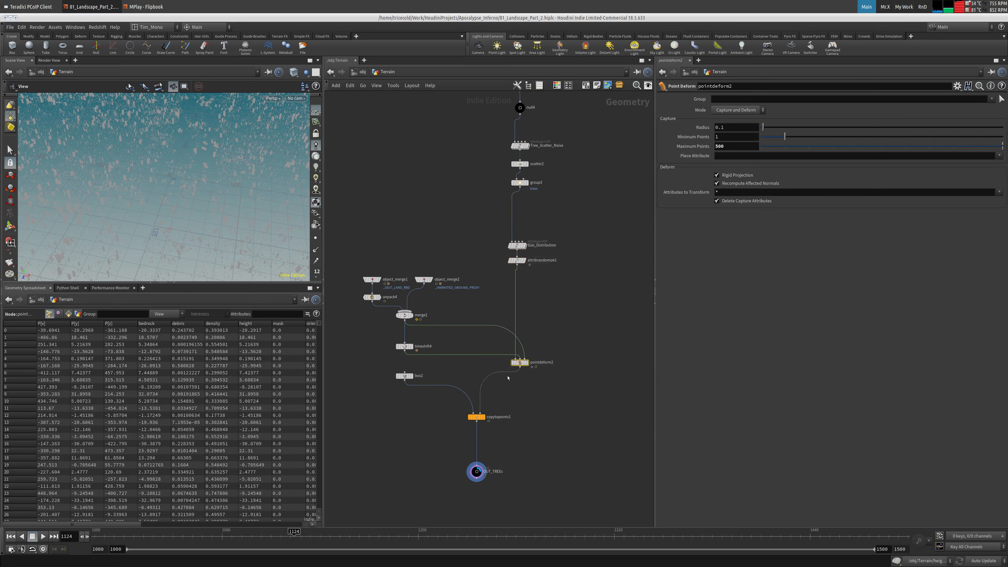
{"action": "left_click", "coordinate": [110, 288]}
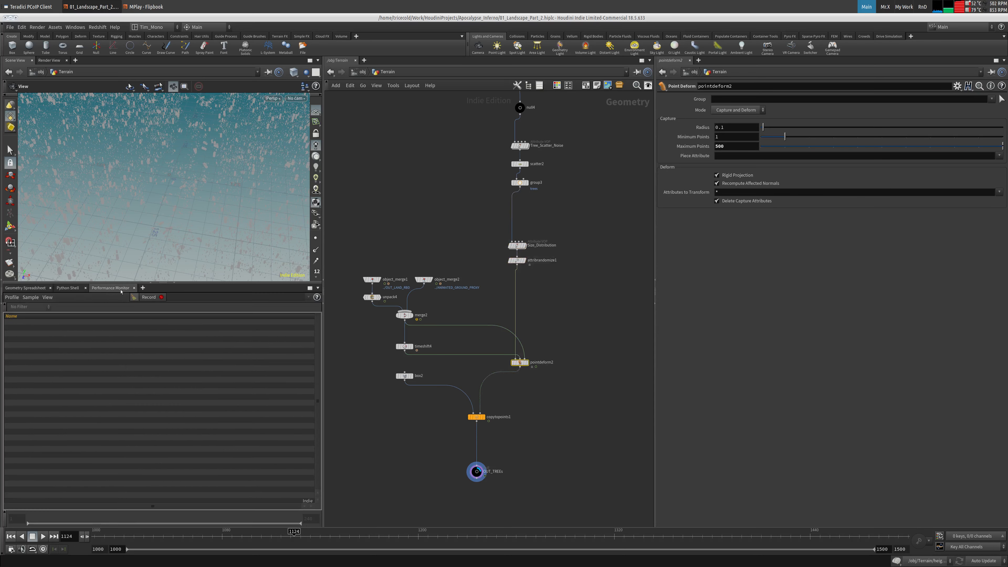
{"action": "left_click", "coordinate": [143, 288]}
{"action": "mouse_move", "coordinate": [155, 304]}
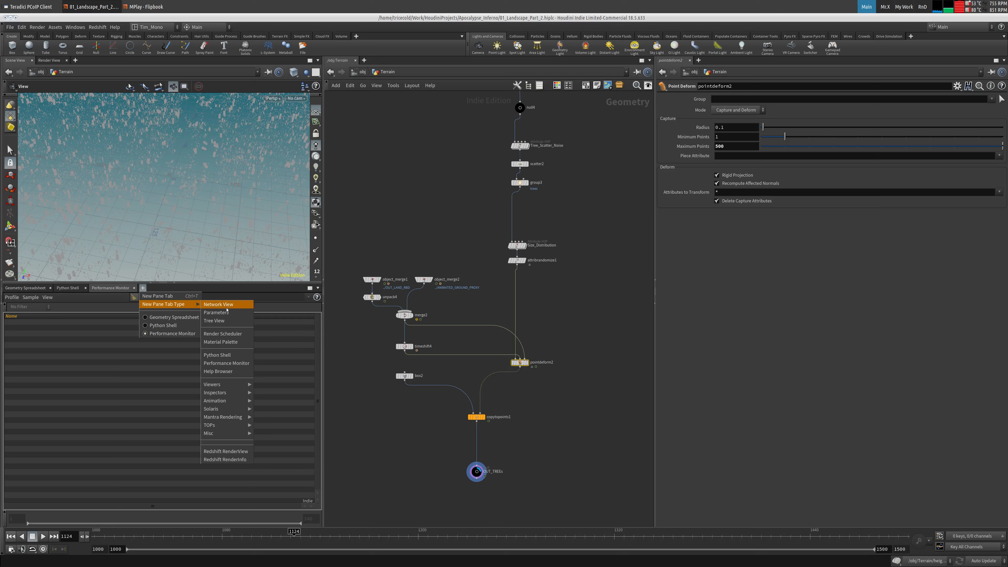
{"action": "left_click", "coordinate": [110, 293]}
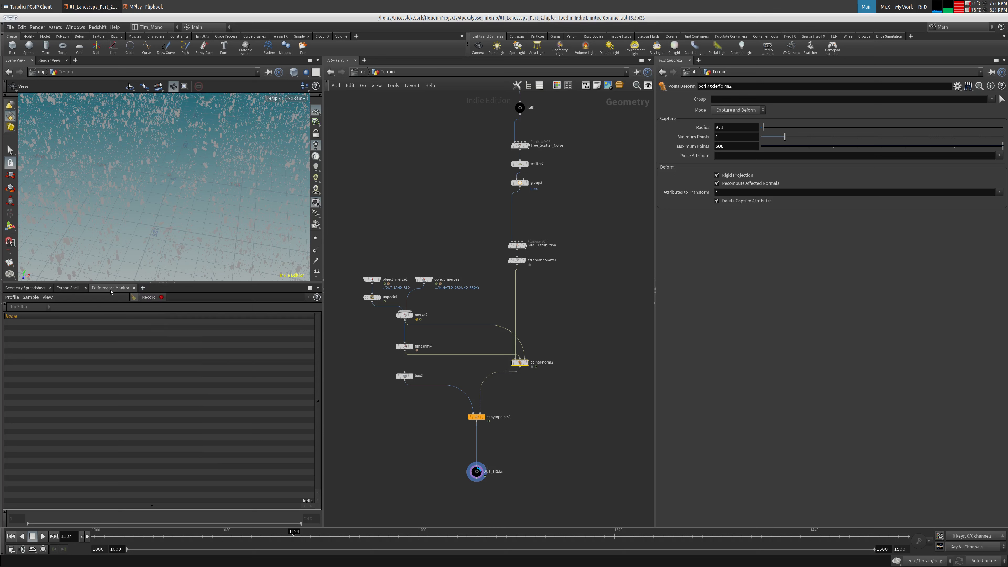
Step: Display attribrandomize1, go to frame 1117, and compare with the output of pointdeform2 and OUT_TREEs
{"action": "left_click", "coordinate": [525, 260]}
{"action": "left_click", "coordinate": [517, 261]}
{"action": "middle_click", "coordinate": [516, 261]}
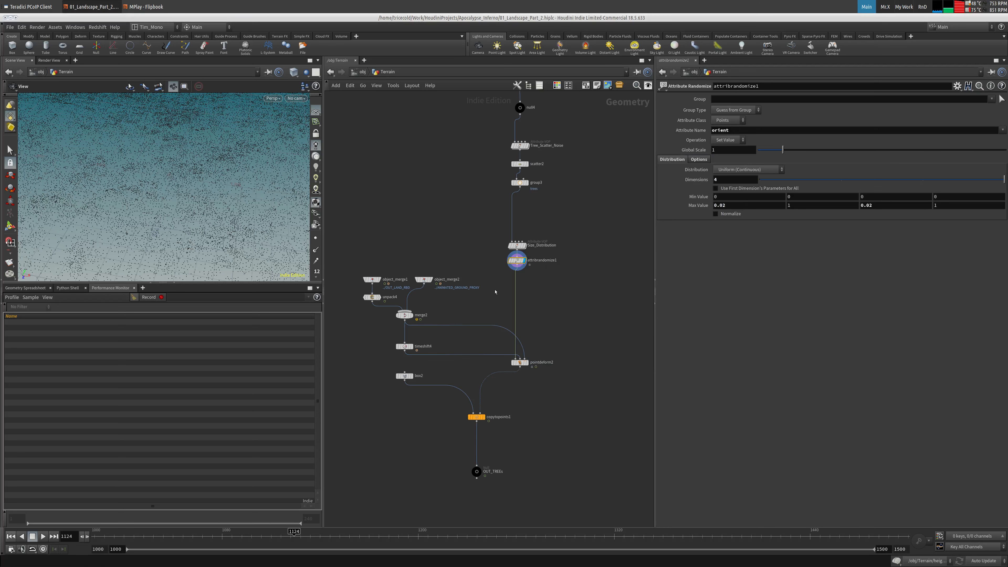
{"action": "left_click_drag", "start_coordinate": [309, 533], "coordinate": [283, 535]}
{"action": "mouse_move", "coordinate": [529, 366]}
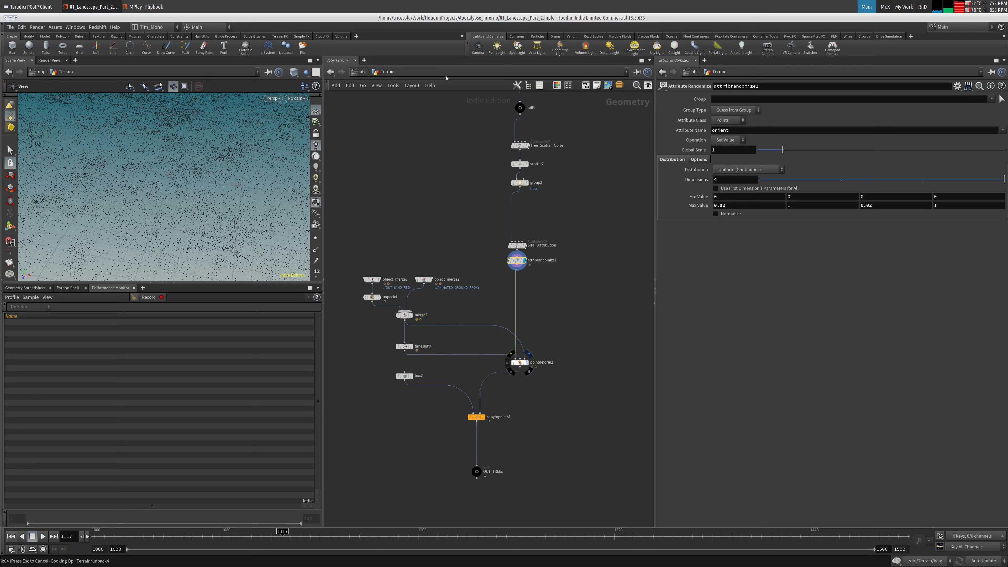
{"action": "left_click", "coordinate": [520, 362]}
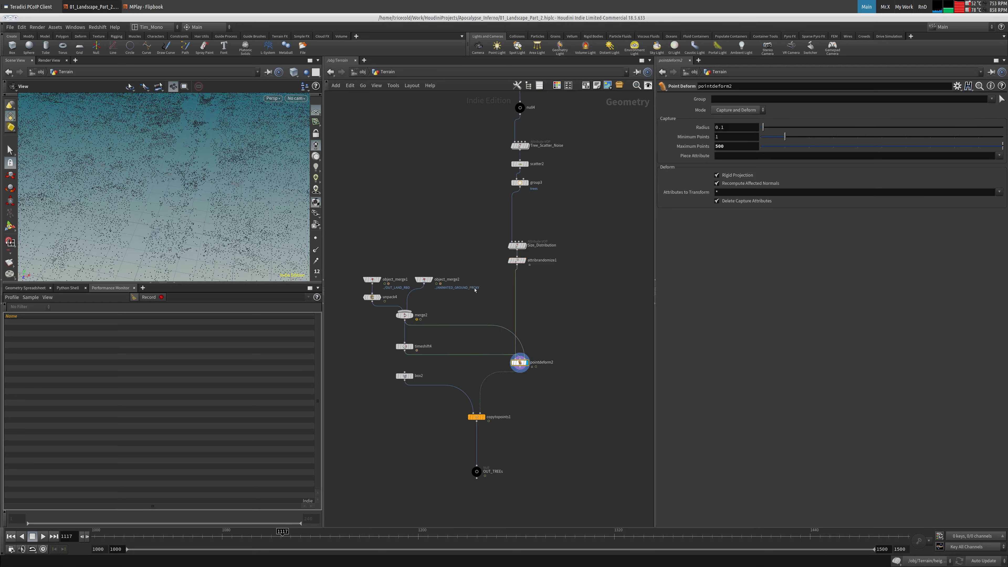
{"action": "left_click", "coordinate": [476, 472]}
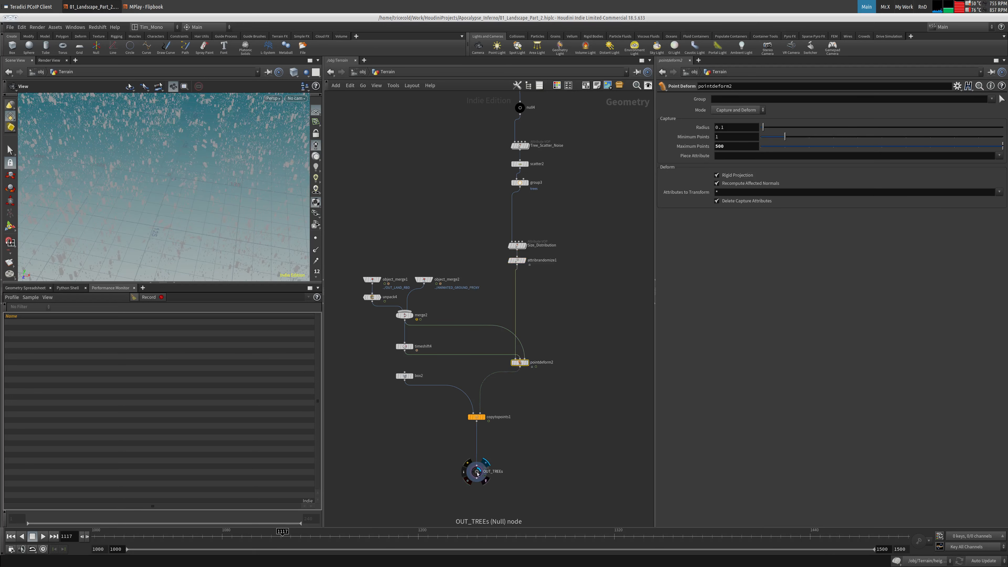
Step: Record a performance profile while changing to frame 1126, and examine the cook times and the object_merge1 settings
{"action": "left_click", "coordinate": [149, 298]}
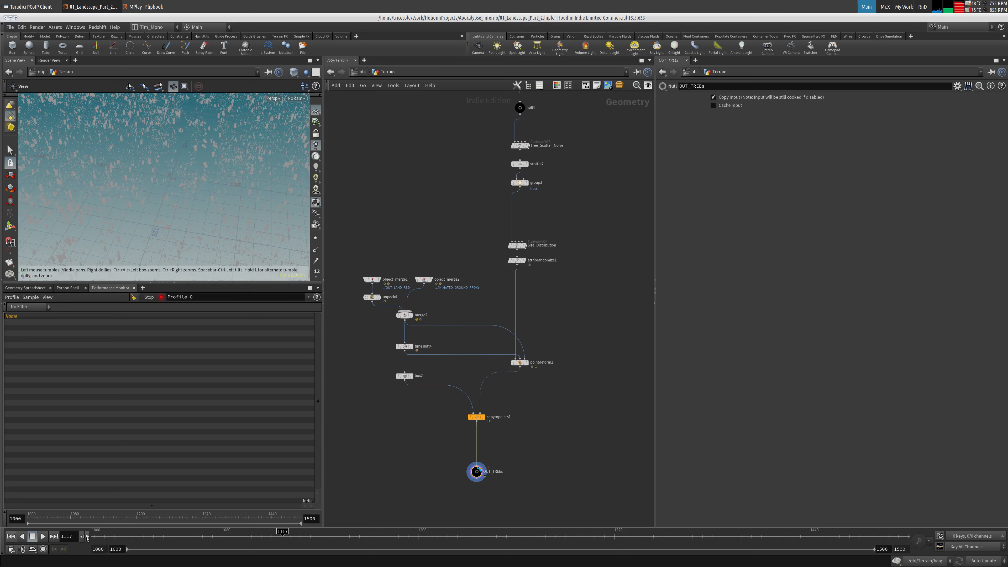
{"action": "left_click", "coordinate": [297, 538]}
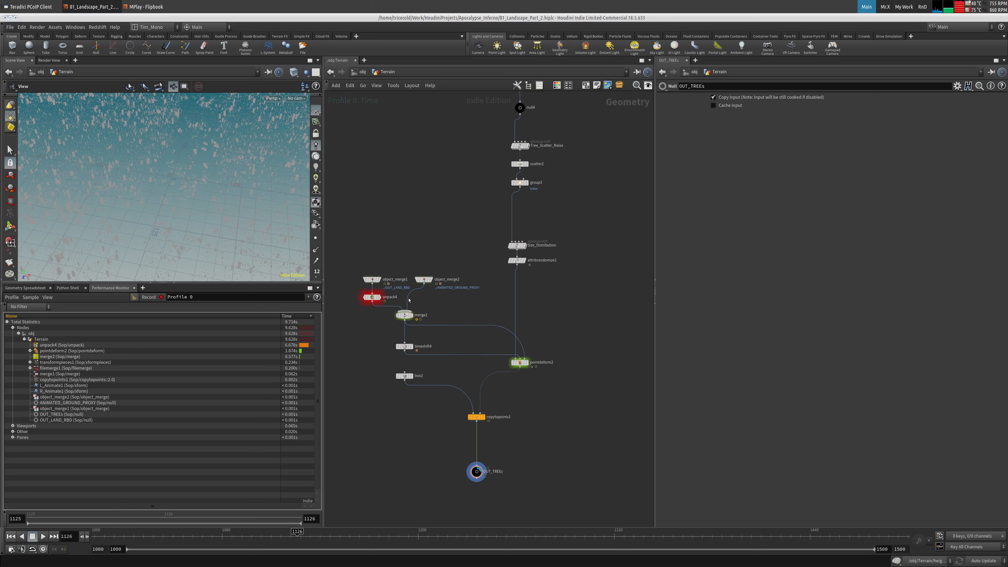
{"action": "left_click", "coordinate": [372, 279]}
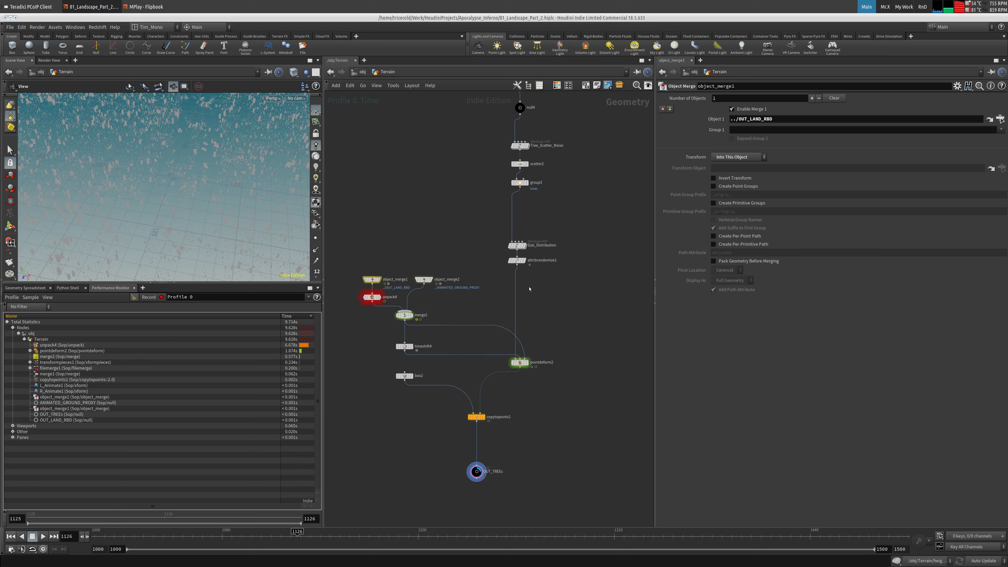
Step: Move Size_Distribution and attribrandomize1 between pointdeform2 and copytopoints1, and display OUT_TREEs again
{"action": "left_click", "coordinate": [518, 245]}
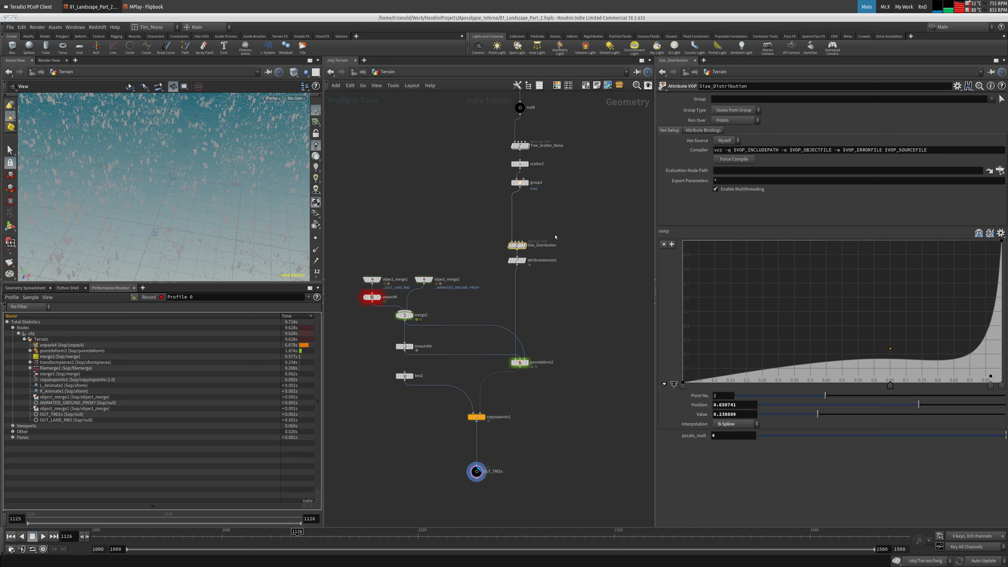
{"action": "left_click_drag", "start_coordinate": [556, 238], "coordinate": [489, 275]}
{"action": "left_click", "coordinate": [517, 265]}
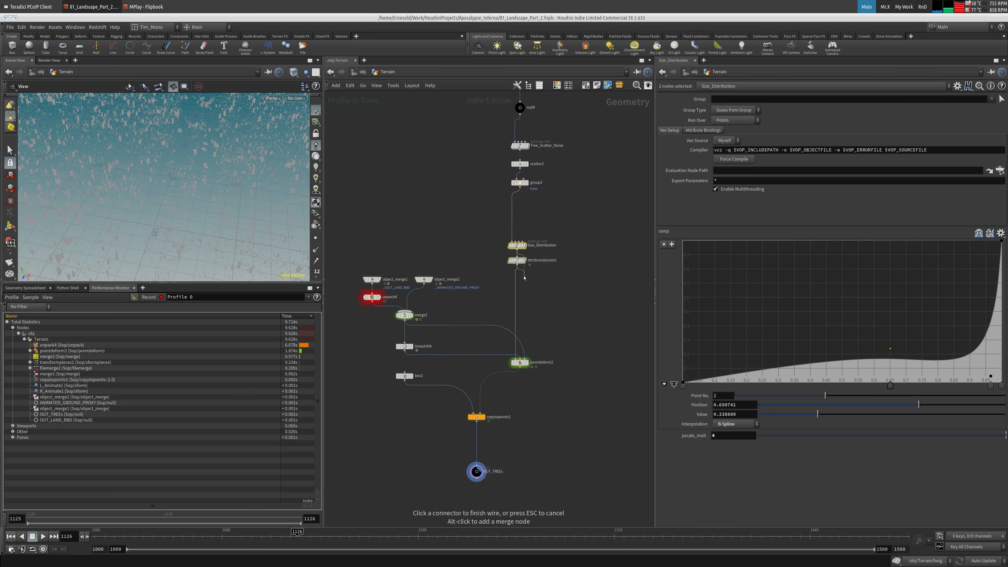
{"action": "key", "text": "Escape"}
{"action": "left_click_drag", "start_coordinate": [516, 248], "coordinate": [521, 380]}
{"action": "left_click", "coordinate": [527, 396]}
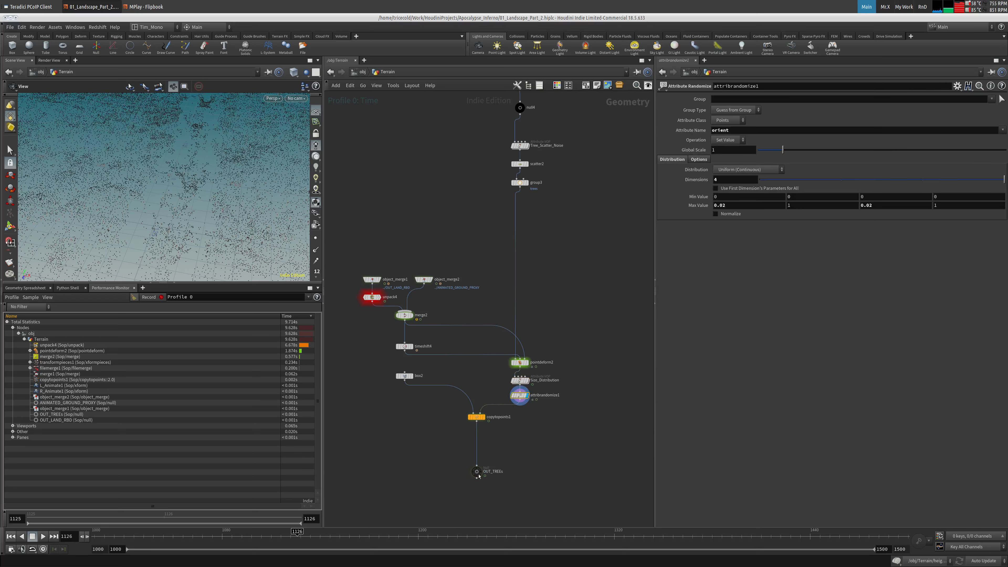
{"action": "left_click", "coordinate": [478, 473]}
Step: In Size_Distribution's ramp, raise the first point to 0.111111 and add a point at position 0.363262 with value 0.22963
{"action": "left_click", "coordinate": [532, 383]}
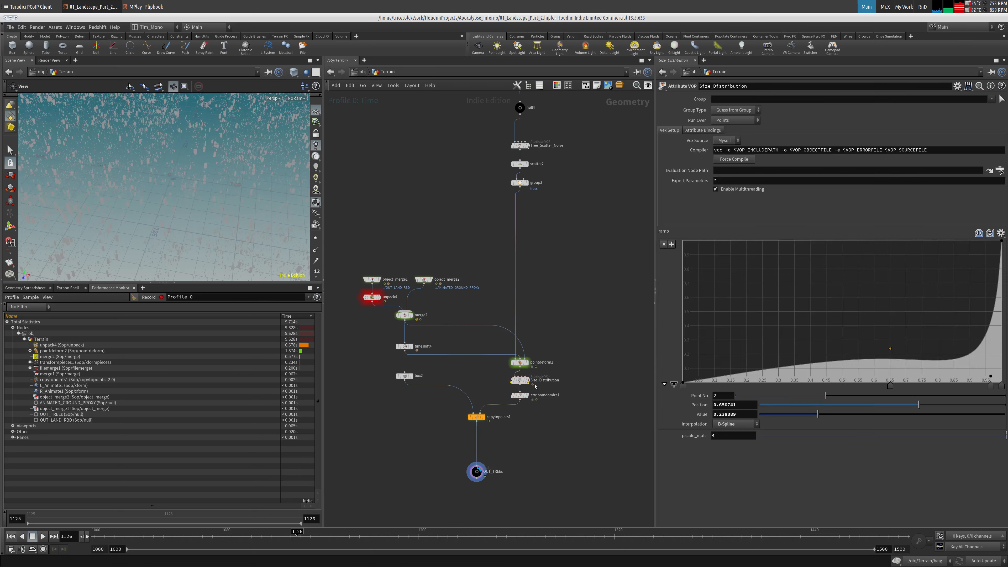
{"action": "mouse_move", "coordinate": [683, 384]}
{"action": "left_mouse_down"}
{"action": "mouse_move", "coordinate": [680, 278]}
{"action": "mouse_move", "coordinate": [670, 369]}
{"action": "left_mouse_up"}
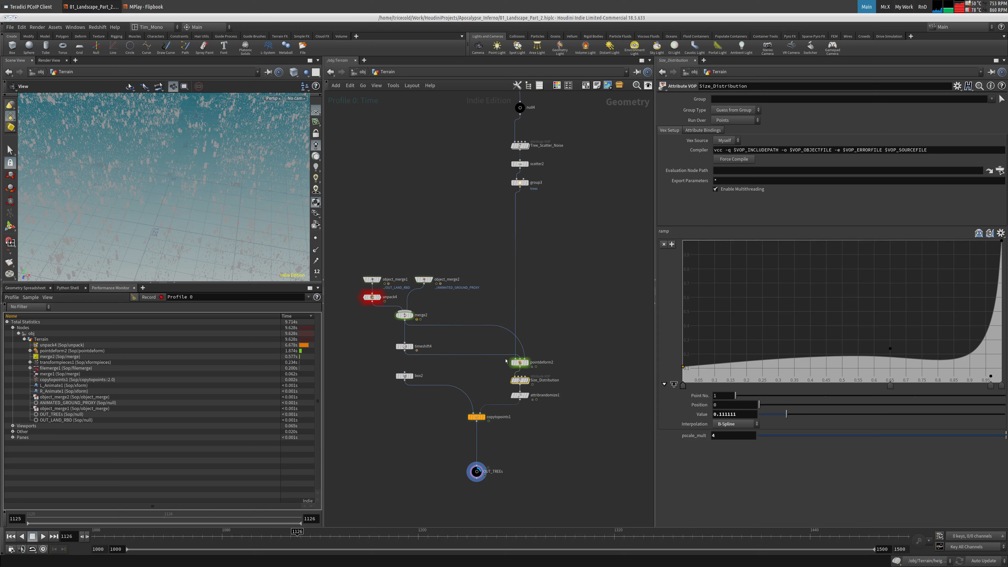
{"action": "left_click_drag", "start_coordinate": [885, 349], "coordinate": [799, 350]}
Step: Look over the whole Terrain network, from the upstream terrain nodes to the outputs and the tree branch
{"action": "middle_click_drag", "start_coordinate": [474, 255], "coordinate": [541, 306]}
{"action": "scroll", "coordinate": [508, 288], "scroll_direction": "down", "scroll_amount": 8}
{"action": "mouse_move", "coordinate": [481, 322]}
{"action": "middle_mouse_down"}
{"action": "mouse_move", "coordinate": [489, 329]}
{"action": "mouse_move", "coordinate": [486, 306]}
{"action": "middle_mouse_up"}
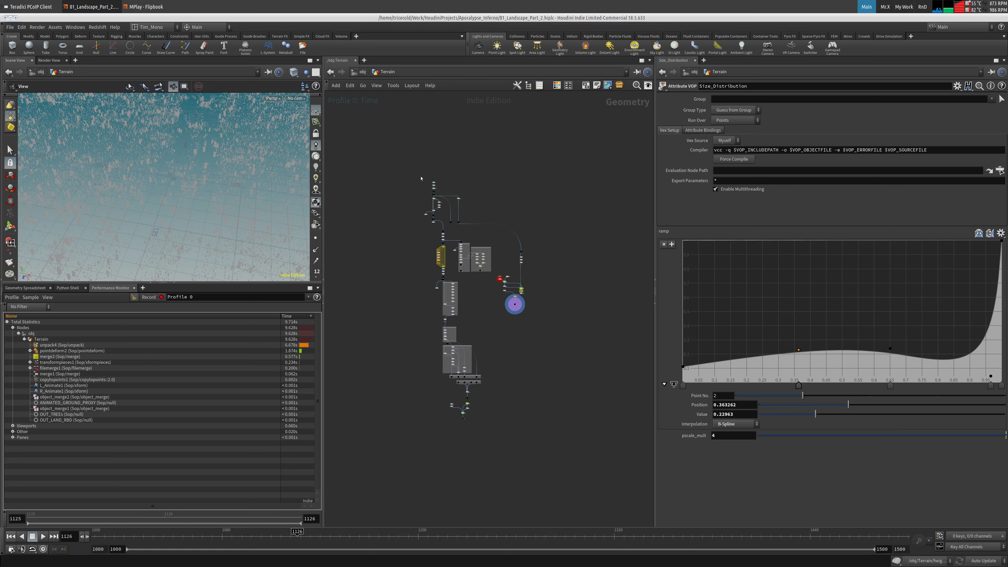
{"action": "middle_click_drag", "start_coordinate": [557, 311], "coordinate": [554, 338]}
{"action": "scroll", "coordinate": [556, 333], "scroll_direction": "up", "scroll_amount": 6}
{"action": "middle_click_drag", "start_coordinate": [531, 278], "coordinate": [703, 205]}
{"action": "scroll", "coordinate": [561, 282], "scroll_direction": "up", "scroll_amount": 4}
{"action": "middle_click_drag", "start_coordinate": [438, 336], "coordinate": [567, 272]}
{"action": "scroll", "coordinate": [460, 322], "scroll_direction": "down", "scroll_amount": 8}
{"action": "middle_click_drag", "start_coordinate": [459, 322], "coordinate": [478, 187]}
{"action": "scroll", "coordinate": [513, 255], "scroll_direction": "up", "scroll_amount": 3}
{"action": "scroll", "coordinate": [471, 380], "scroll_direction": "up", "scroll_amount": 2}
{"action": "scroll", "coordinate": [480, 241], "scroll_direction": "down", "scroll_amount": 3}
{"action": "scroll", "coordinate": [478, 191], "scroll_direction": "up", "scroll_amount": 4}
{"action": "middle_click_drag", "start_coordinate": [516, 266], "coordinate": [529, 269]}
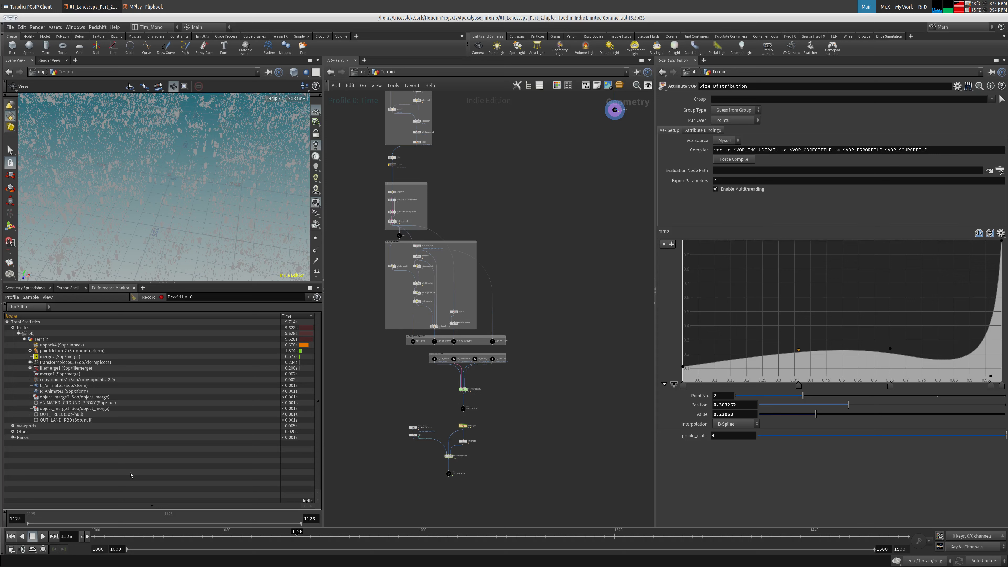
{"action": "middle_click_drag", "start_coordinate": [532, 124], "coordinate": [525, 255]}
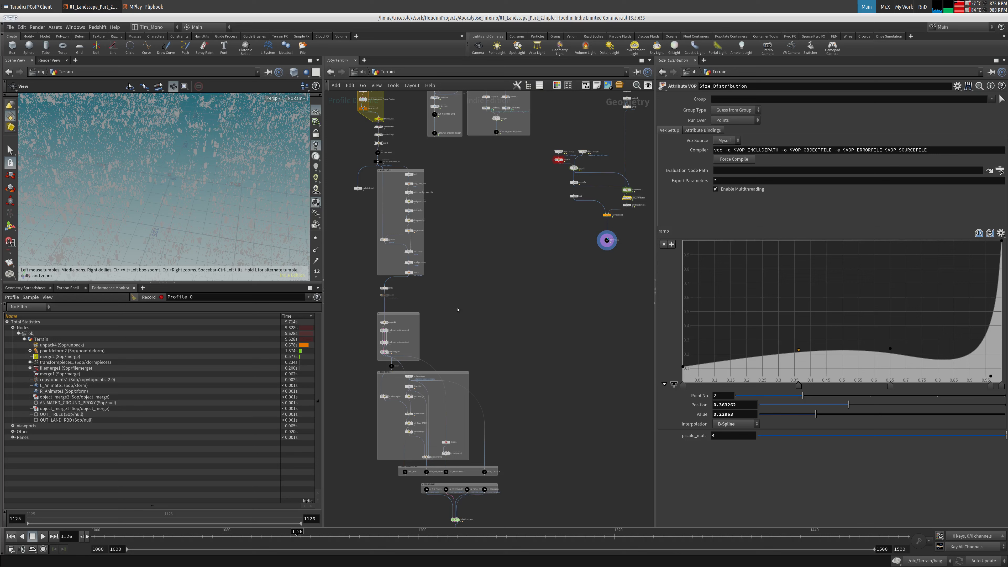
Step: Move OUT_TREEs slightly further below copytopoints1 in the tree branch
{"action": "middle_click_drag", "start_coordinate": [564, 306], "coordinate": [456, 405]}
{"action": "scroll", "coordinate": [478, 347], "scroll_direction": "up", "scroll_amount": 3}
{"action": "middle_click_drag", "start_coordinate": [455, 337], "coordinate": [430, 345]}
{"action": "left_click_drag", "start_coordinate": [488, 349], "coordinate": [487, 362]}
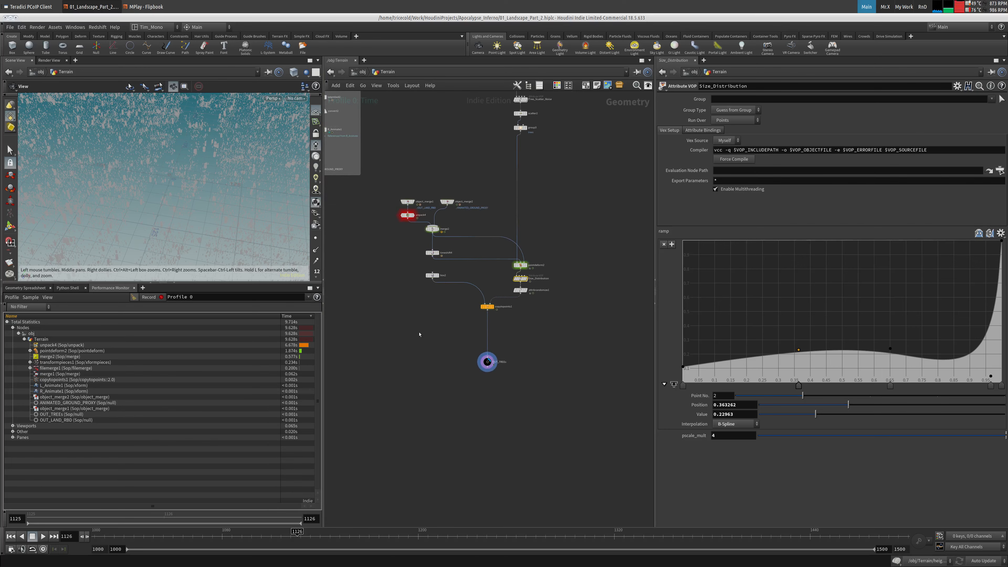
{"action": "key", "text": "Tab"}
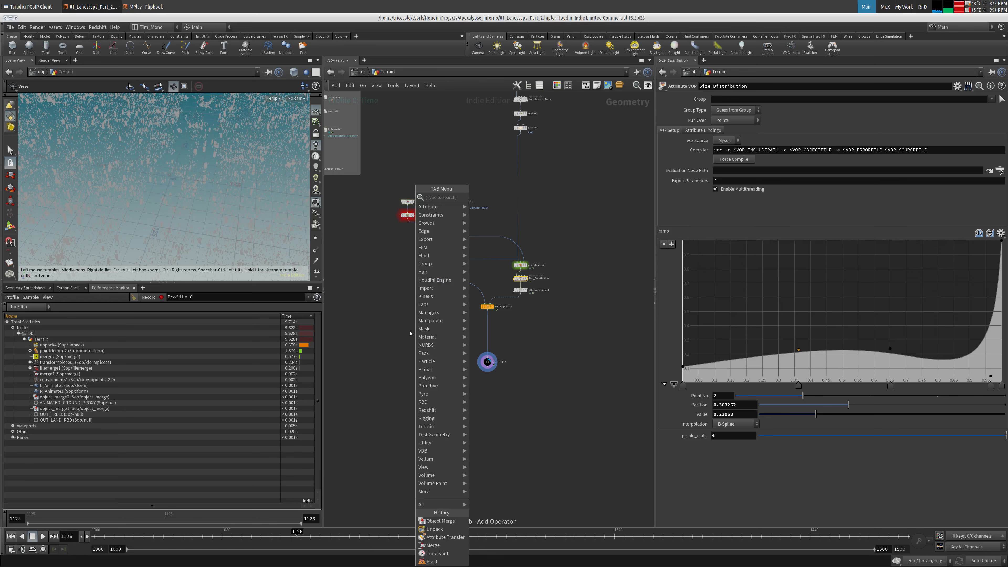
{"action": "type", "text": "fil"}
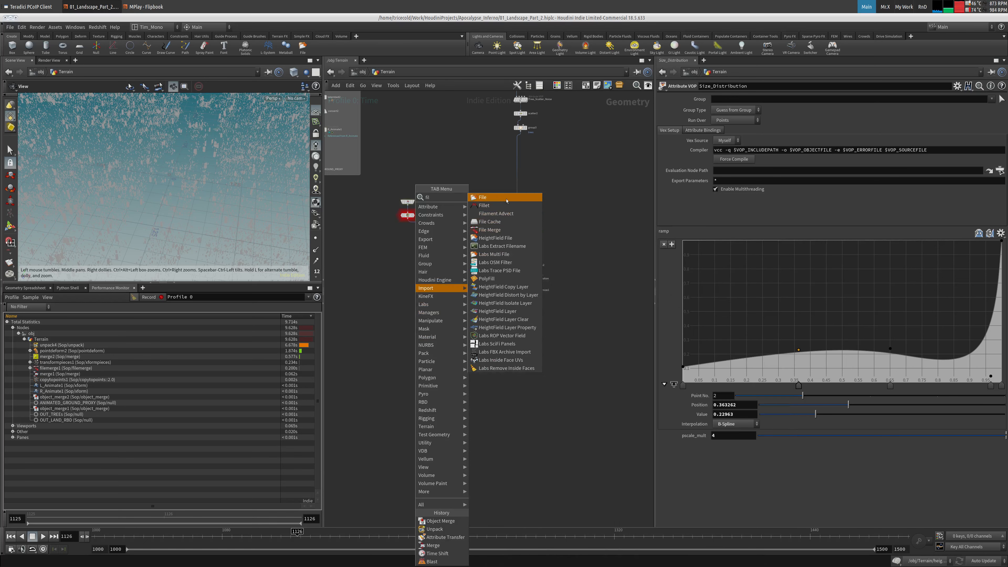
{"action": "left_click", "coordinate": [508, 198]}
{"action": "left_click", "coordinate": [488, 383]}
{"action": "left_click", "coordinate": [490, 387]}
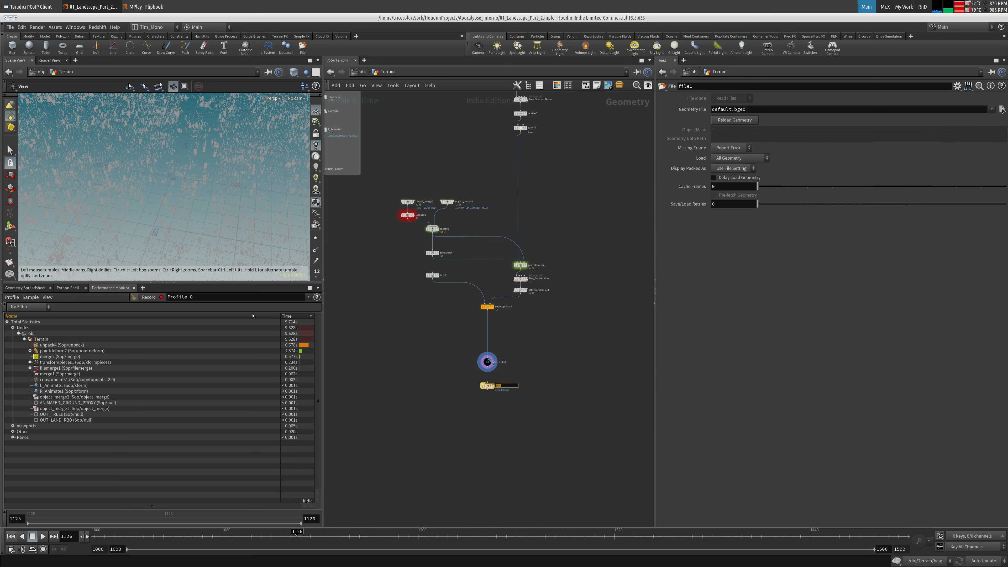
{"action": "left_click", "coordinate": [412, 396]}
{"action": "key", "text": "Delete"}
Step: At object level, rename the ENV_INSTANCE geometry node in RENDER_NODES to ENV_INSTANCE_FOREST
{"action": "left_click", "coordinate": [363, 72]}
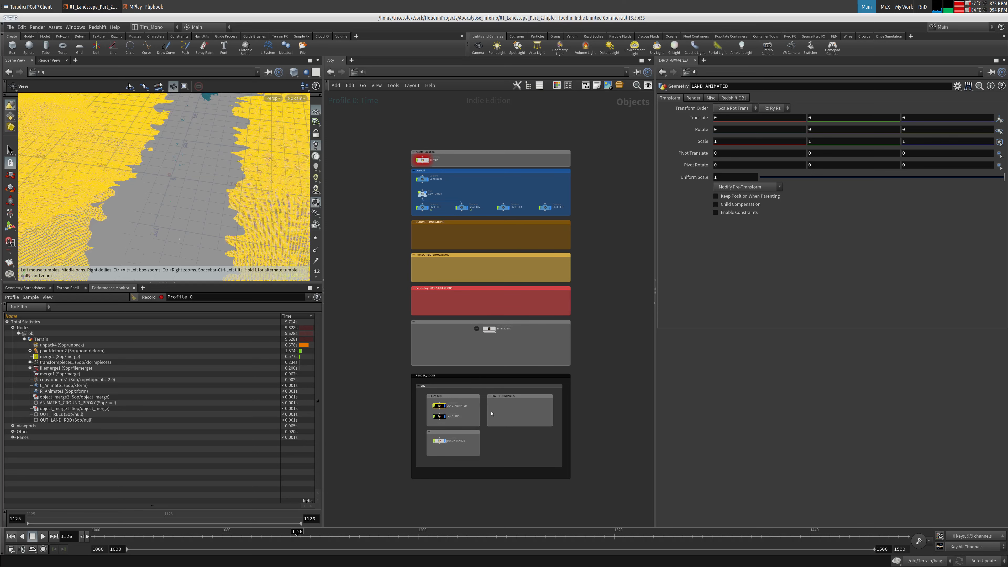
{"action": "scroll", "coordinate": [450, 453], "scroll_direction": "up", "scroll_amount": 5}
{"action": "double_click", "coordinate": [470, 424]}
{"action": "left_click_drag", "start_coordinate": [469, 420], "coordinate": [499, 420]}
{"action": "left_click", "coordinate": [499, 420]}
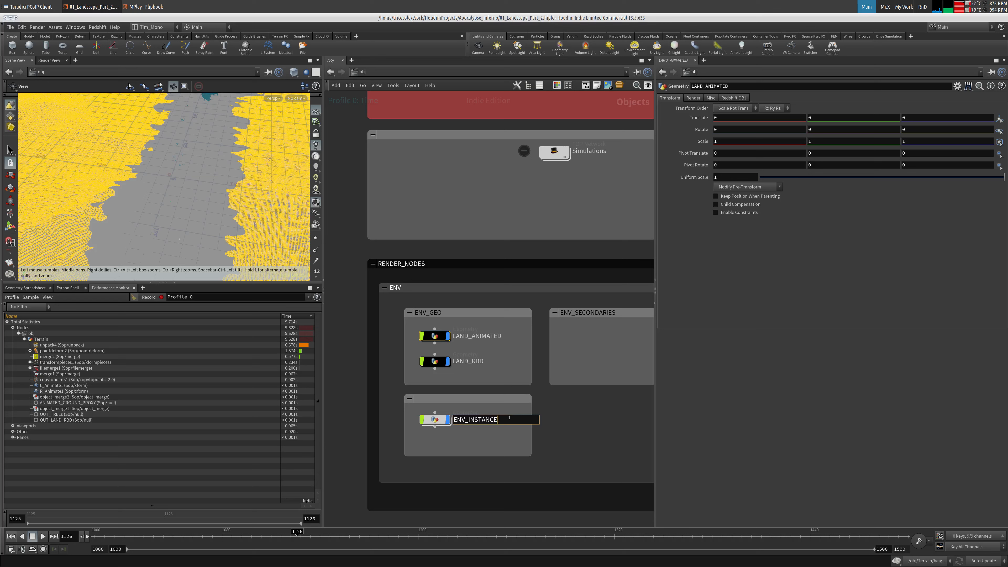
{"action": "type", "text": "_FOREST"}
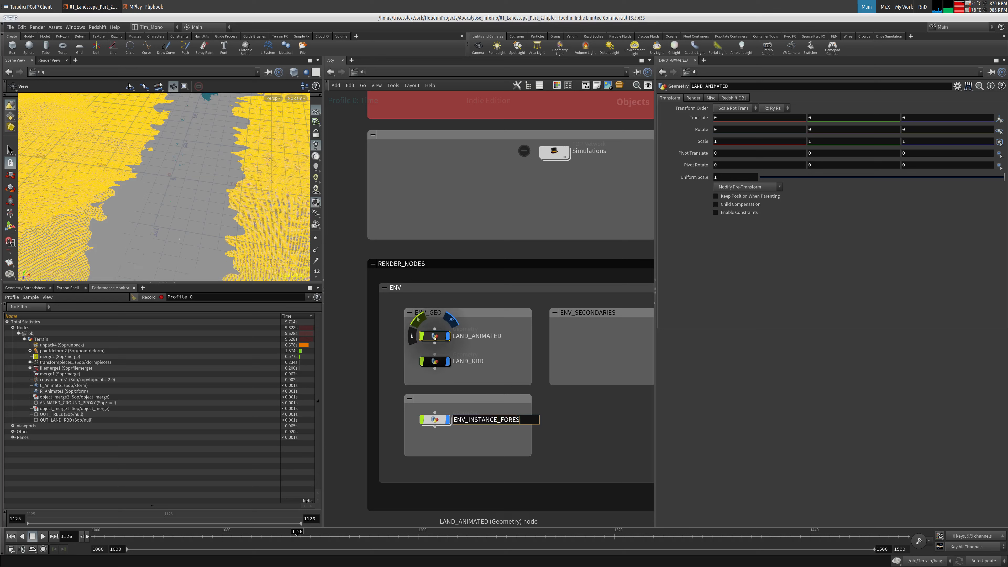
{"action": "key", "text": "Return"}
{"action": "key", "text": "Return"}
{"action": "left_click", "coordinate": [363, 72]}
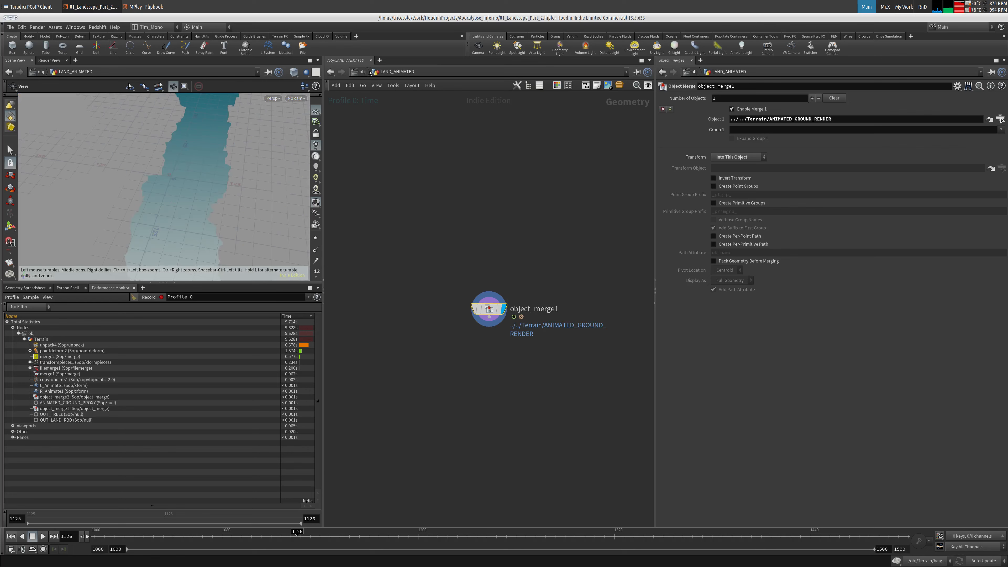
Step: Add a File node inside ENV_INSTANCE_FOREST
{"action": "double_click", "coordinate": [441, 421]}
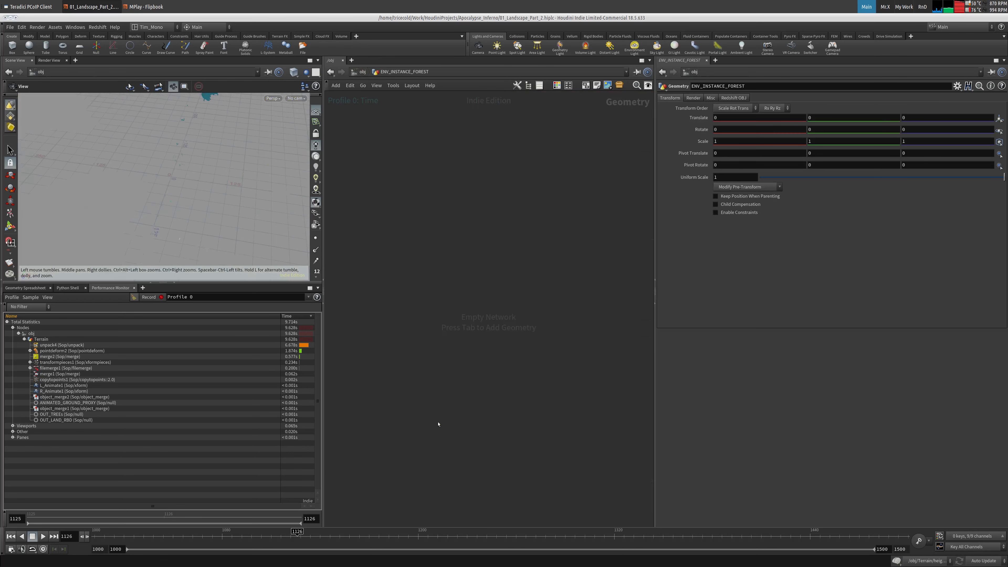
{"action": "key", "text": "Tab"}
{"action": "type", "text": "file"}
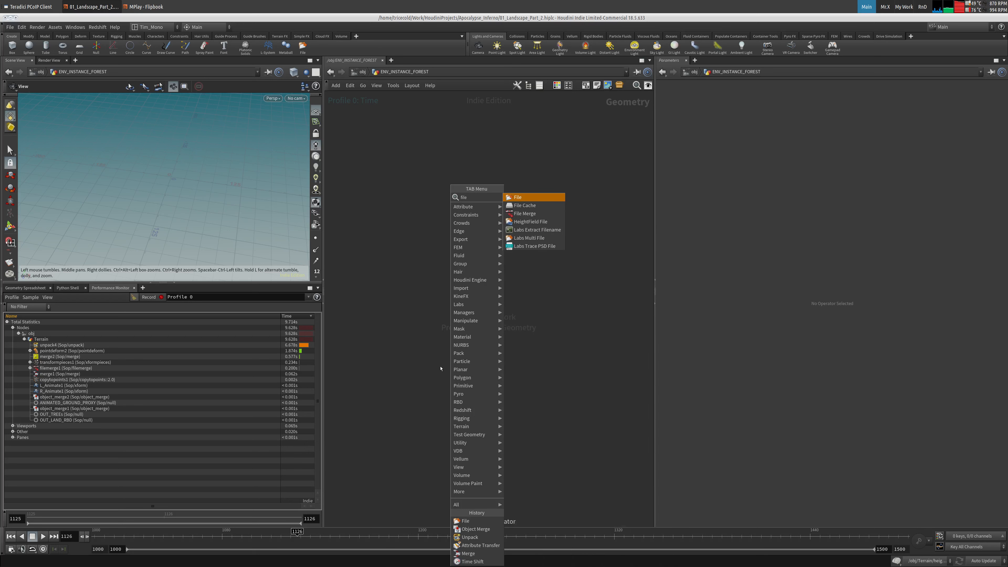
{"action": "key", "text": "Return"}
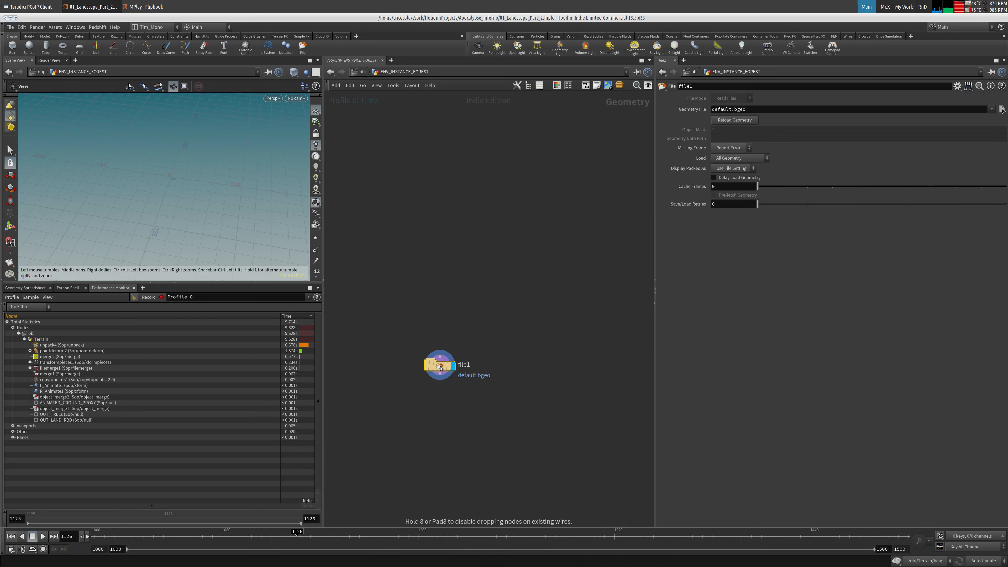
{"action": "left_click", "coordinate": [466, 289]}
Step: Rename the File node as Forest_Instance_Points
{"action": "left_click", "coordinate": [493, 289]}
{"action": "left_click_drag", "start_coordinate": [495, 290], "coordinate": [224, 199]}
{"action": "type", "text": "Forest_Instance_P"}
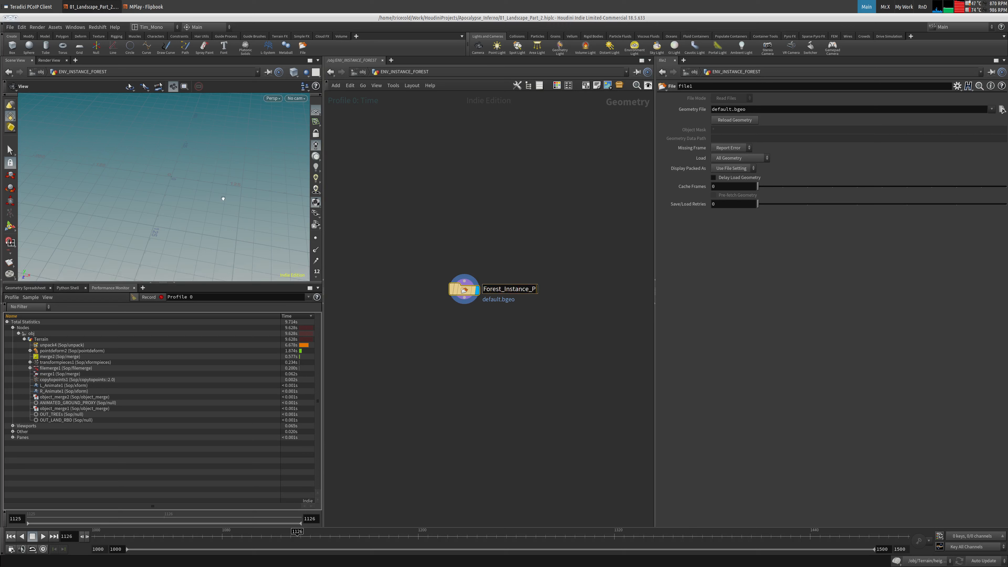
{"action": "type", "text": "oints"}
{"action": "key", "text": "Return"}
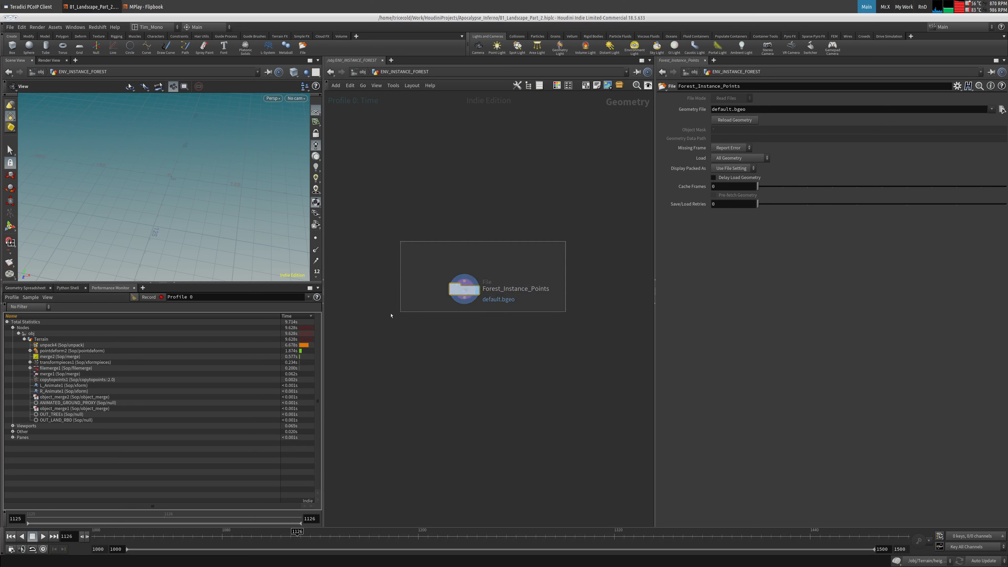
Step: In the object-level Simulations network, widen the network view and add a ROP Geometry Output node beside RBD_LAND
{"action": "key", "text": "u"}
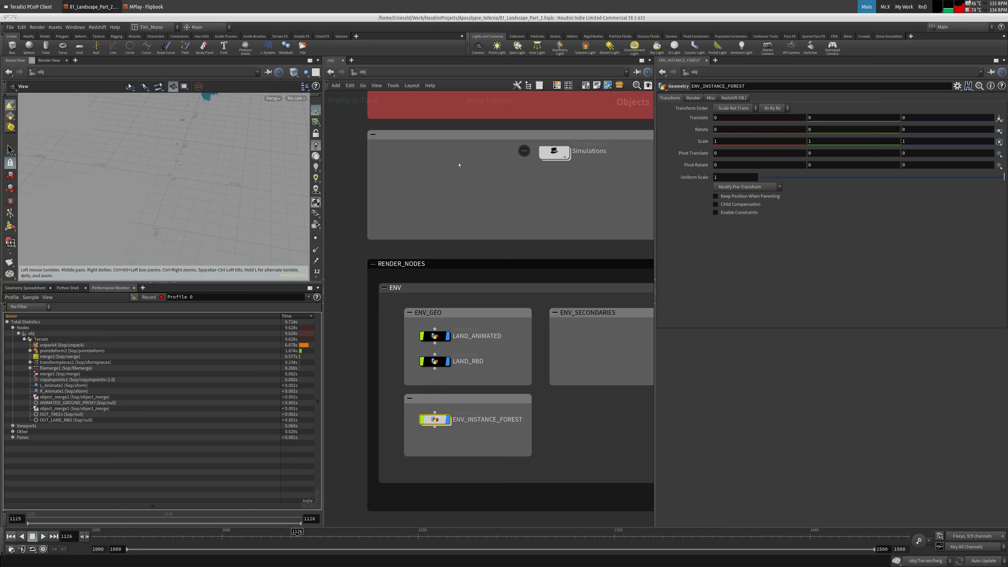
{"action": "double_click", "coordinate": [554, 152]}
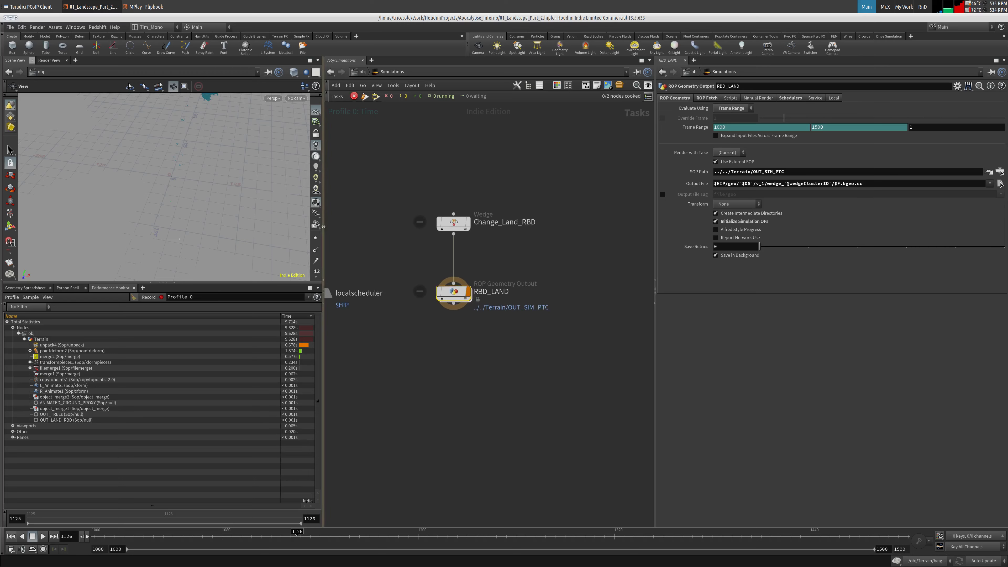
{"action": "left_click_drag", "start_coordinate": [326, 228], "coordinate": [235, 228]}
{"action": "scroll", "coordinate": [502, 286], "scroll_direction": "down", "scroll_amount": 3}
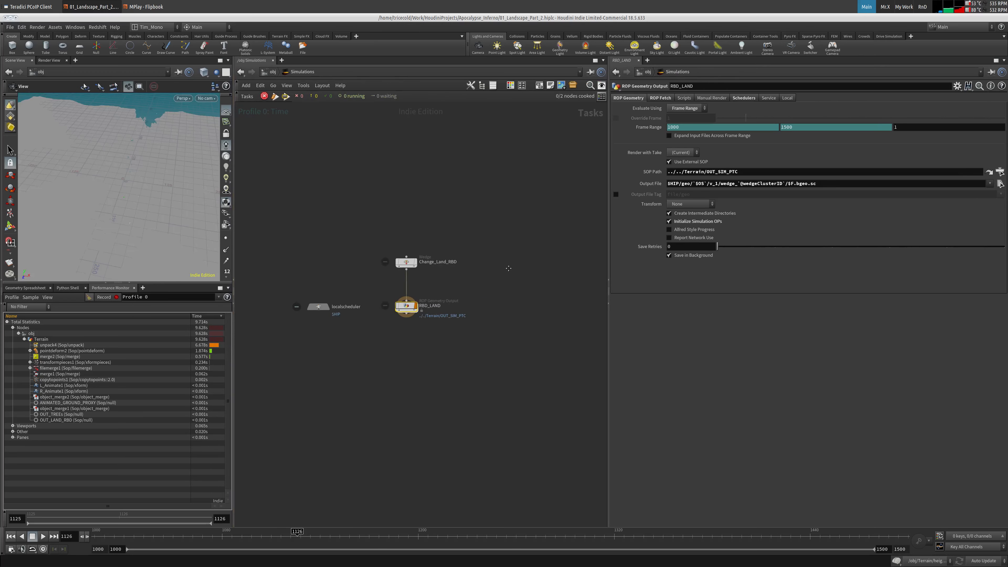
{"action": "middle_click_drag", "start_coordinate": [509, 273], "coordinate": [509, 245]}
{"action": "key", "text": "Tab"}
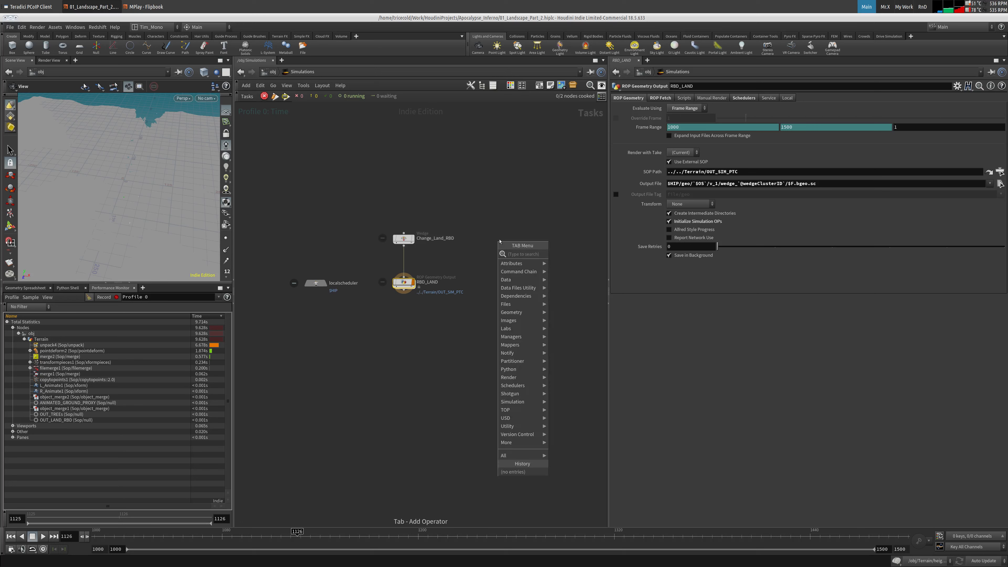
{"action": "key", "text": "Escape"}
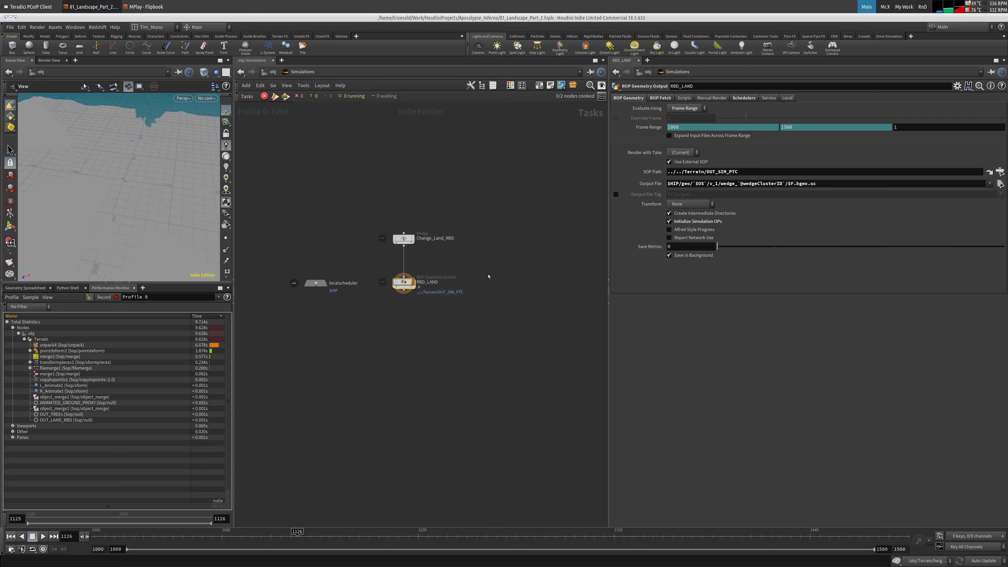
{"action": "key", "text": "Tab"}
{"action": "type", "text": "ro"}
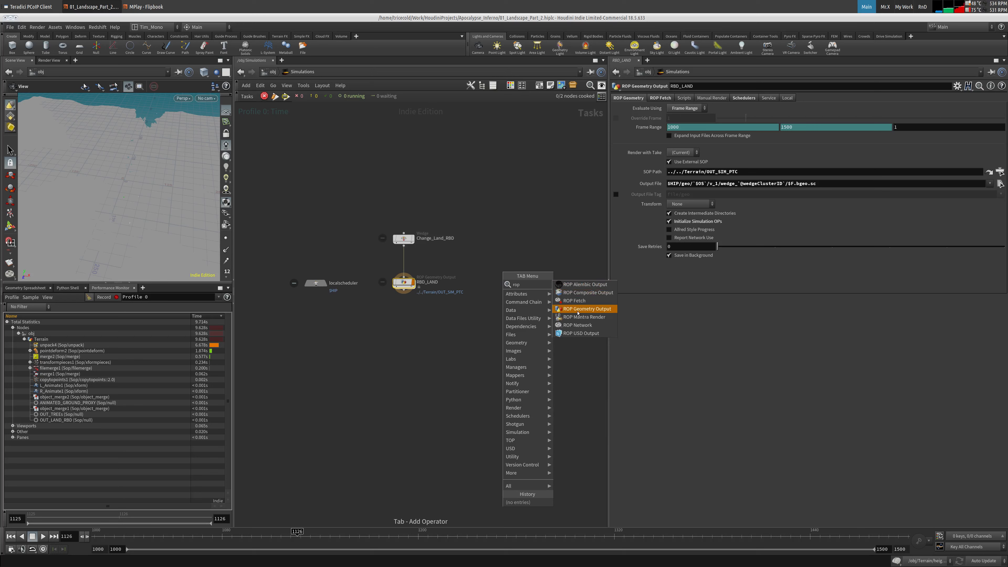
{"action": "left_click", "coordinate": [576, 309]}
{"action": "left_click", "coordinate": [521, 285]}
{"action": "left_click_drag", "start_coordinate": [520, 285], "coordinate": [504, 285]}
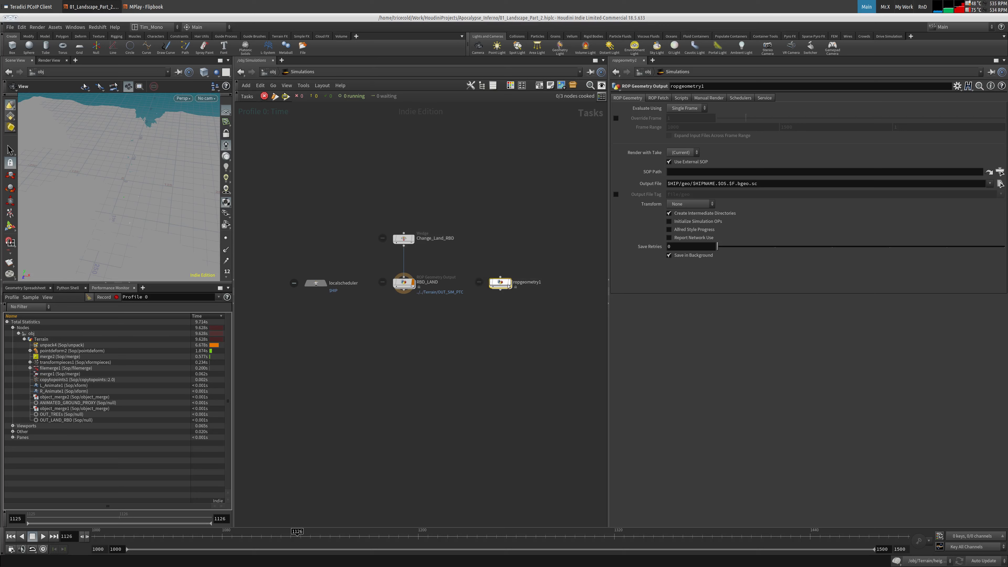
Step: Place the new ROP Geometry Output node directly below RBD_LAND and shift both nodes slightly down
{"action": "left_click_drag", "start_coordinate": [496, 282], "coordinate": [399, 320]}
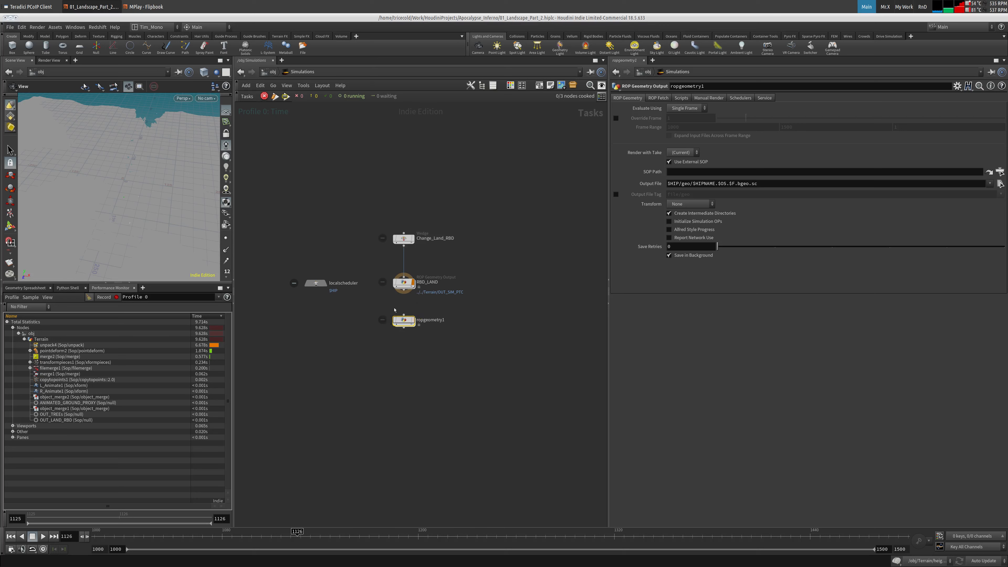
{"action": "left_click_drag", "start_coordinate": [404, 320], "coordinate": [401, 325]}
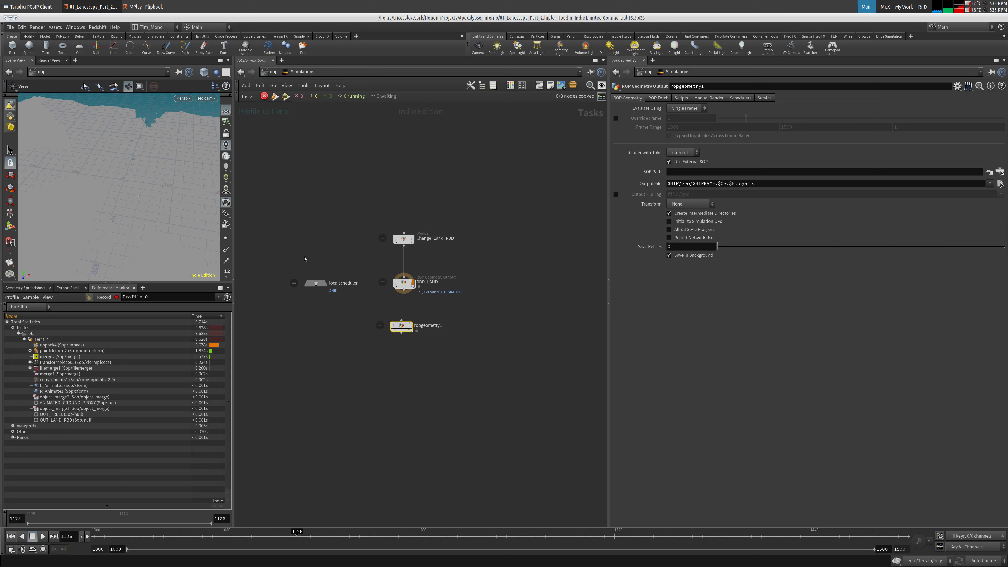
{"action": "left_click_drag", "start_coordinate": [405, 320], "coordinate": [405, 326]}
{"action": "double_click", "coordinate": [431, 328]}
{"action": "key", "text": "Return"}
{"action": "left_click_drag", "start_coordinate": [455, 271], "coordinate": [356, 355]}
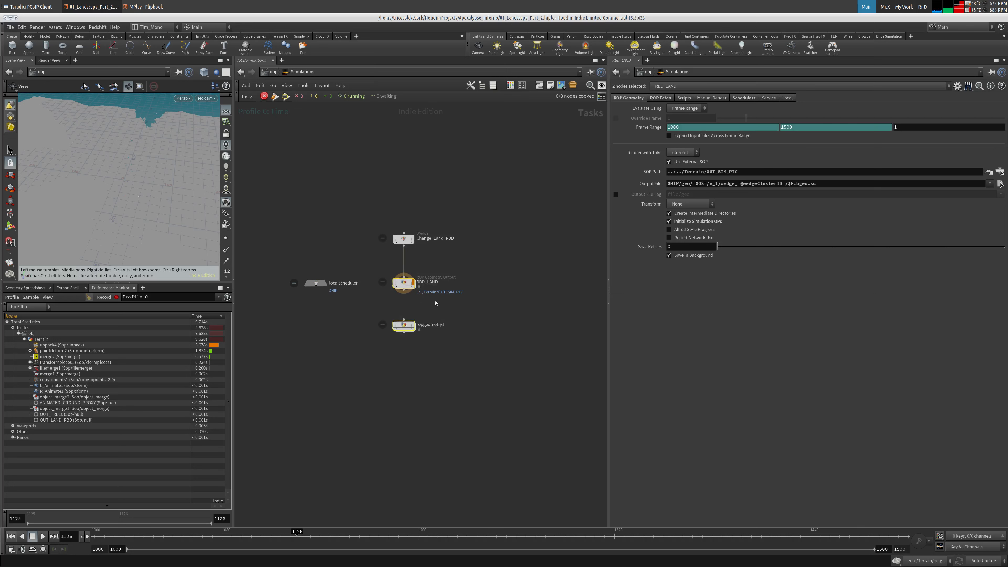
{"action": "left_click_drag", "start_coordinate": [426, 320], "coordinate": [426, 326]}
Step: Rename the new ROP Geometry Output node as INST_FOREST
{"action": "double_click", "coordinate": [439, 329]}
{"action": "type", "text": "Ba"}
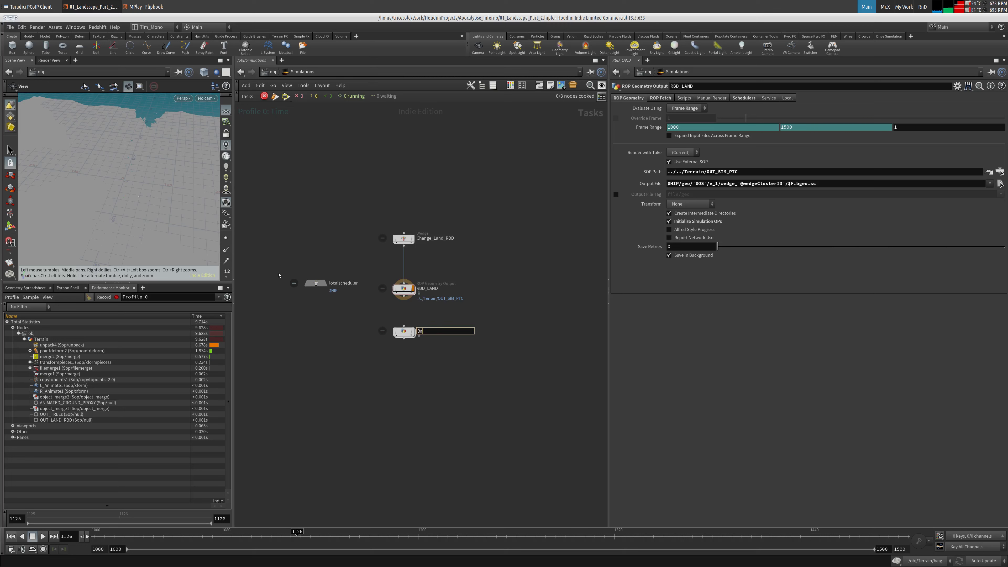
{"action": "type", "text": "ke_FOREST_PTC"}
{"action": "key", "text": "Home"}
{"action": "key", "text": "Delete"}
{"action": "key", "text": "Delete"}
{"action": "key", "text": "Delete"}
{"action": "key", "text": "Delete"}
{"action": "key", "text": "Delete"}
{"action": "left_click_drag", "start_coordinate": [451, 330], "coordinate": [369, 339]}
{"action": "type", "text": "INST_FOREST"}
{"action": "key", "text": "Return"}
Step: Pin INST_FOREST's parameters, set its SOP Path to ../../Terrain/OUT_TREEs from the Terrain network, and evaluate it using Frame Range
{"action": "left_click", "coordinate": [461, 327]}
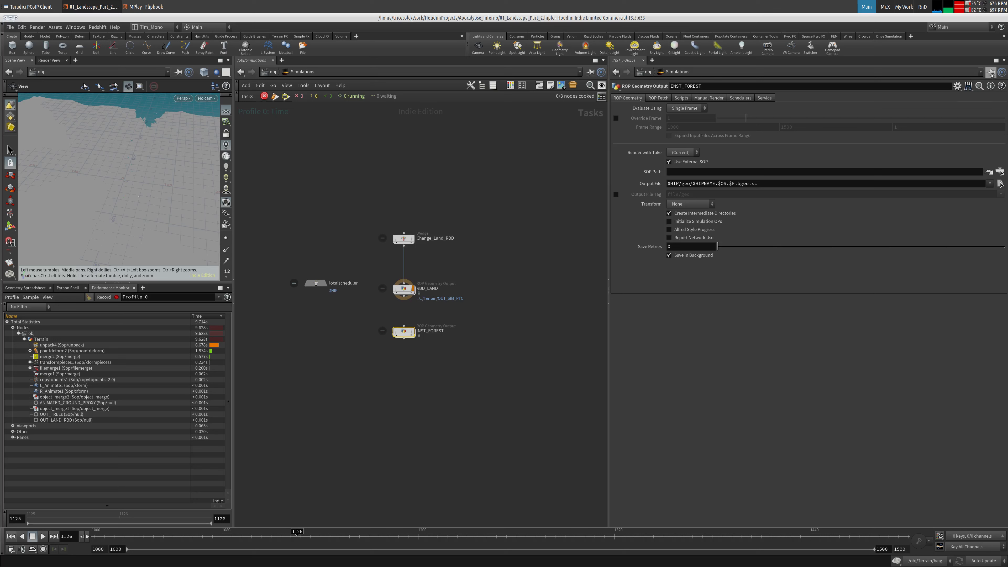
{"action": "key", "text": "u"}
{"action": "middle_click_drag", "start_coordinate": [374, 218], "coordinate": [374, 401]}
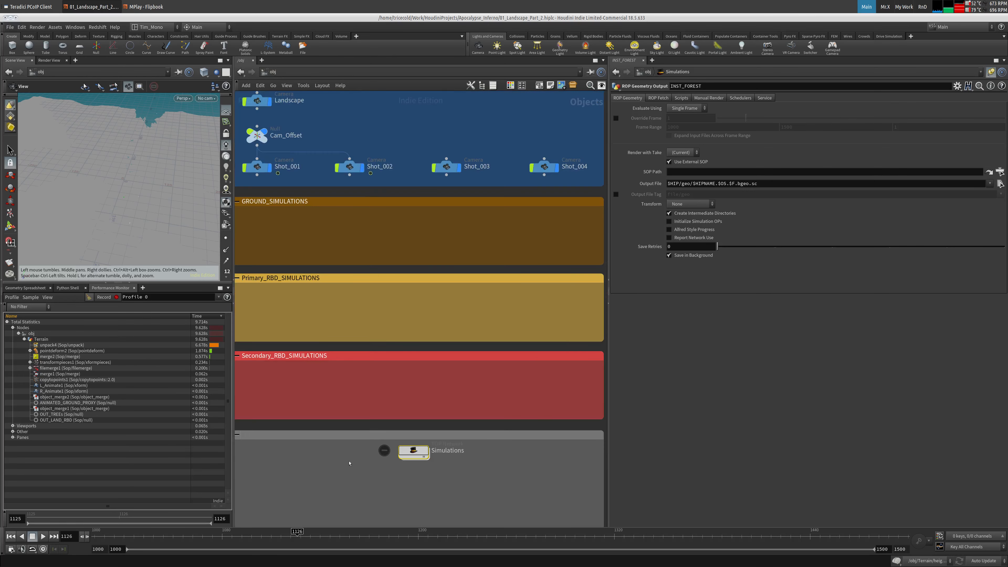
{"action": "middle_click_drag", "start_coordinate": [341, 199], "coordinate": [397, 318]}
{"action": "double_click", "coordinate": [338, 170]}
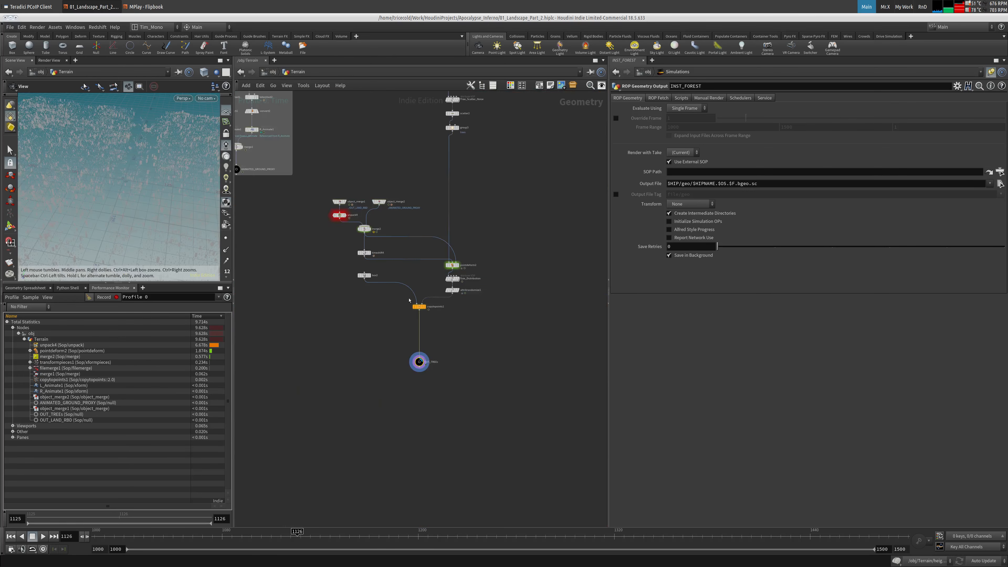
{"action": "left_click_drag", "start_coordinate": [397, 342], "coordinate": [715, 173]}
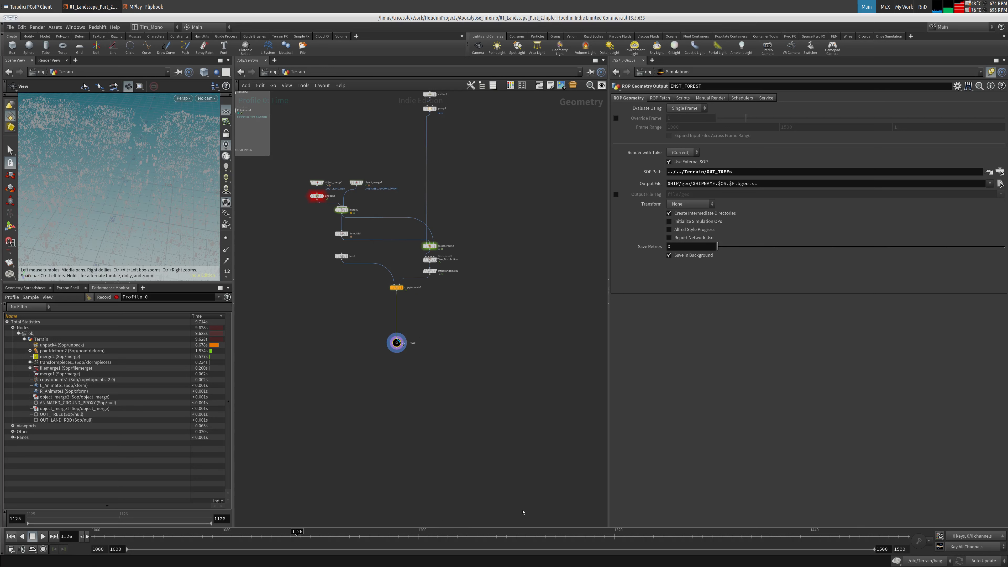
{"action": "left_click", "coordinate": [694, 112]}
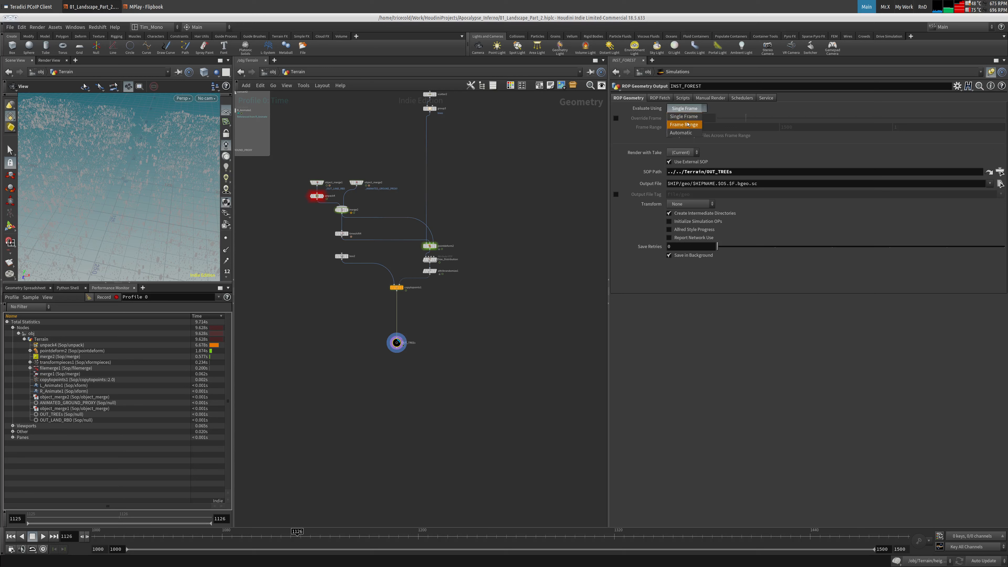
{"action": "left_click", "coordinate": [687, 117]}
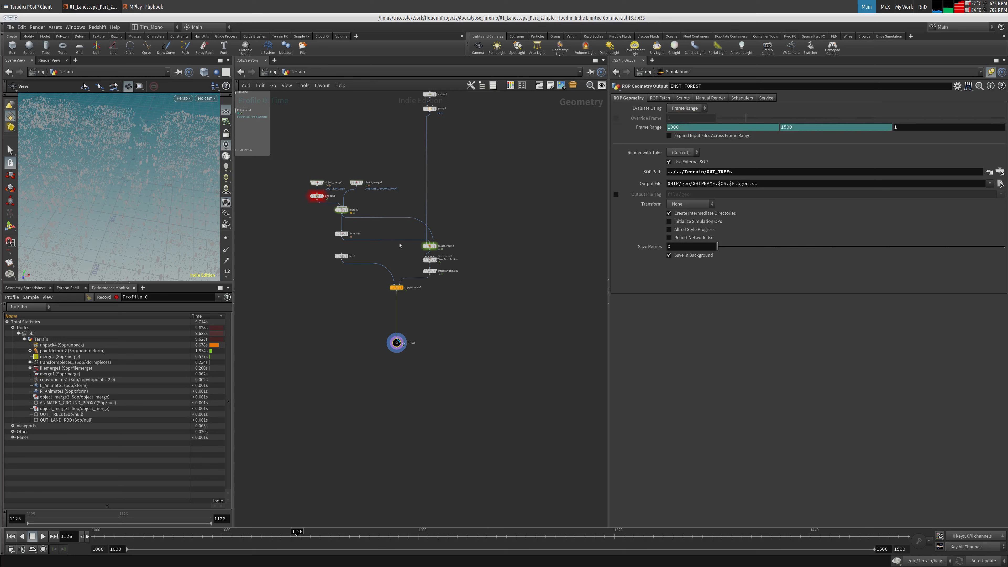
Step: Show node parameters inside the network editor and return from Terrain to the Simulations network with RBD_LAND selected
{"action": "middle_click_drag", "start_coordinate": [402, 246], "coordinate": [450, 259]}
{"action": "scroll", "coordinate": [307, 314], "scroll_direction": "down", "scroll_amount": 4}
{"action": "middle_click_drag", "start_coordinate": [325, 410], "coordinate": [458, 138]}
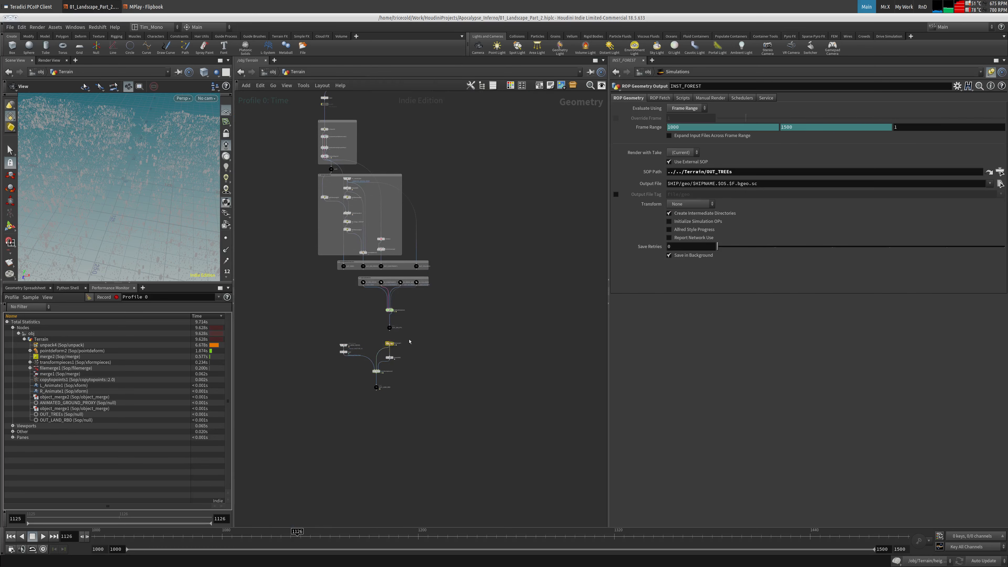
{"action": "middle_click_drag", "start_coordinate": [489, 312], "coordinate": [493, 303]}
{"action": "key", "text": "p"}
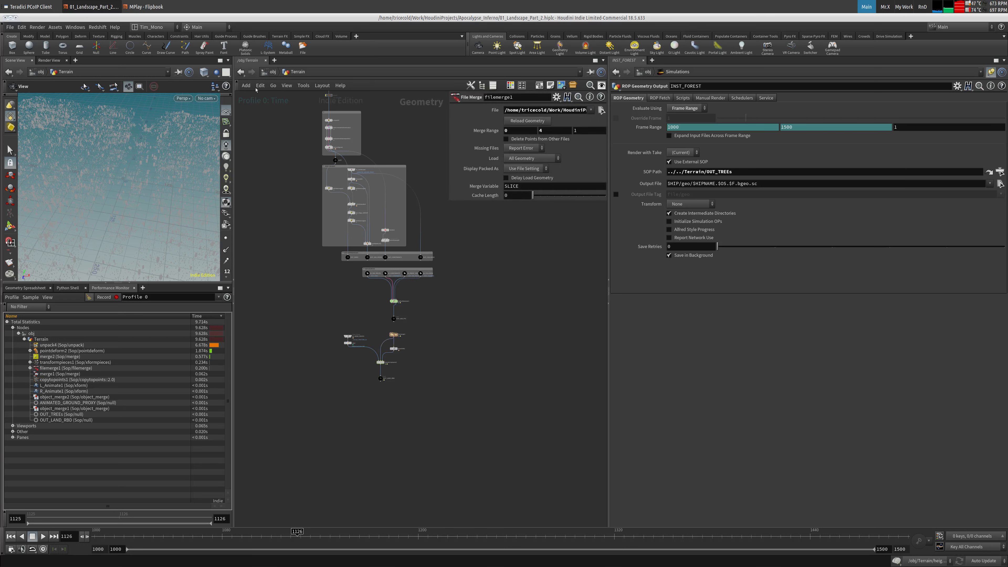
{"action": "left_click", "coordinate": [241, 73]}
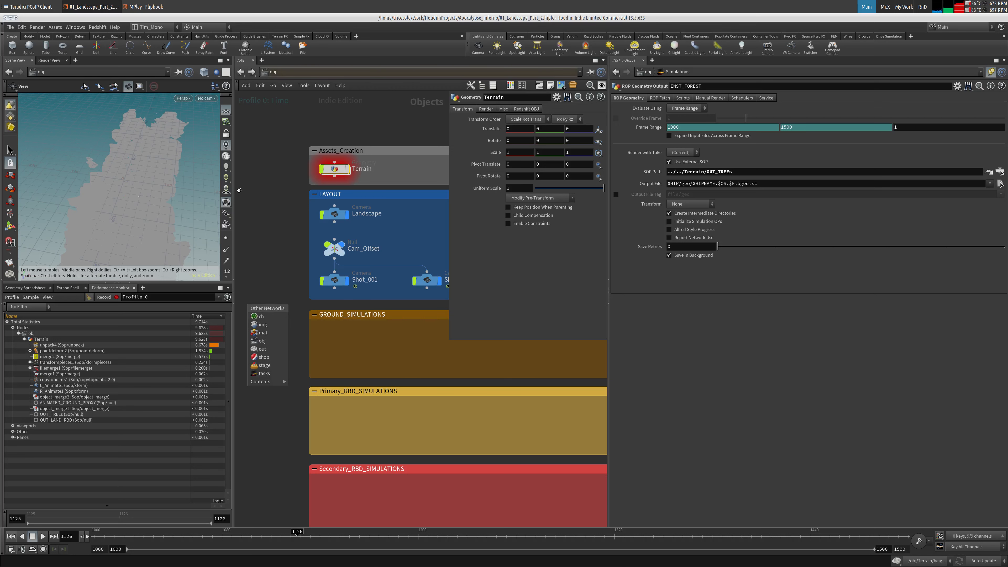
{"action": "middle_click_drag", "start_coordinate": [284, 262], "coordinate": [255, 141]}
{"action": "middle_click_drag", "start_coordinate": [461, 444], "coordinate": [364, 314]}
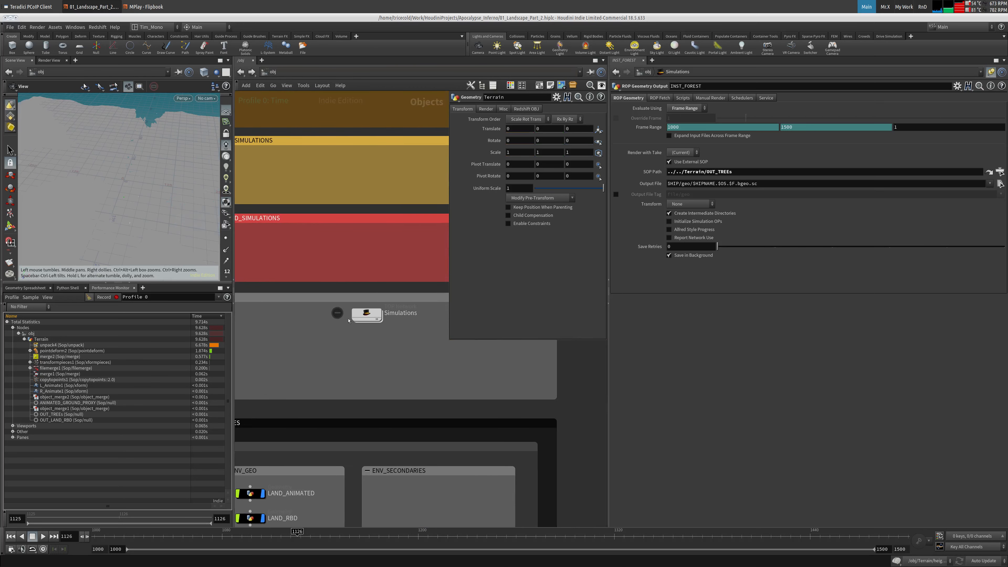
{"action": "left_click", "coordinate": [364, 314]}
{"action": "double_click", "coordinate": [365, 314]}
{"action": "left_click", "coordinate": [407, 284]}
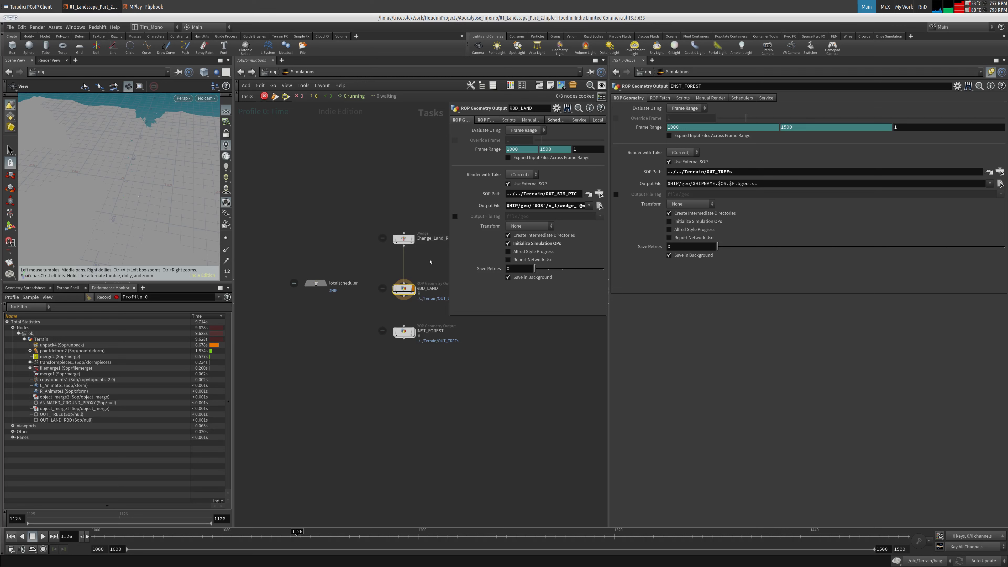
{"action": "right_click_drag", "start_coordinate": [411, 256], "coordinate": [416, 262]}
{"action": "middle_click_drag", "start_coordinate": [416, 262], "coordinate": [360, 271]}
Step: Copy RBD_LAND's output path to INST_FOREST and remove the wedge folder, giving $HIP/geo/`$OS`/v_1/$F.bgeo.sc
{"action": "left_click", "coordinate": [536, 207]}
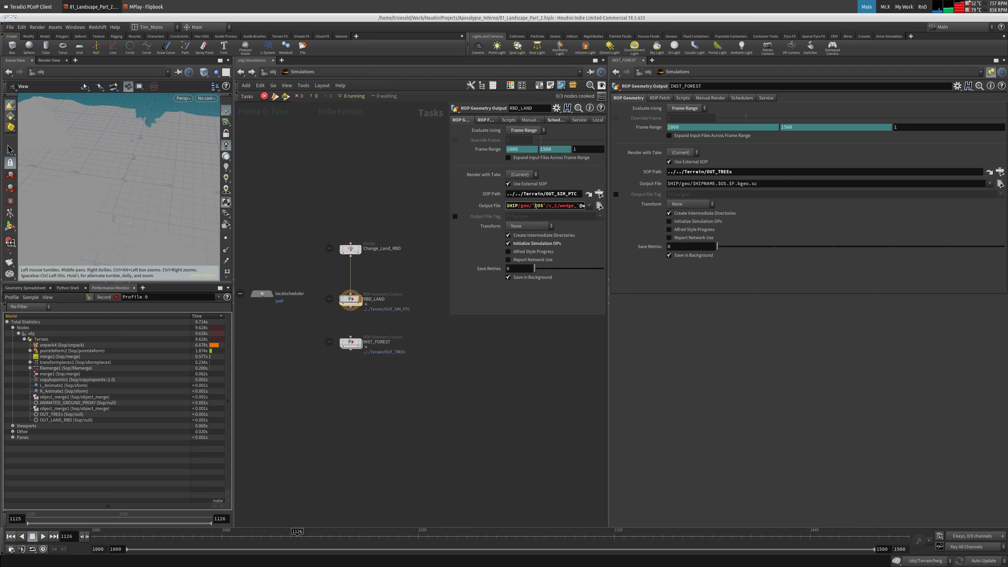
{"action": "key", "text": "ctrl+a"}
{"action": "left_click", "coordinate": [781, 185]}
{"action": "key", "text": "ctrl+a"}
{"action": "type", "text": "$HIP/geo/`$OS`/v_1/wedge_`@wedgeClusterID`/$F.bgeo.sc"}
{"action": "left_click_drag", "start_coordinate": [721, 184], "coordinate": [786, 184]}
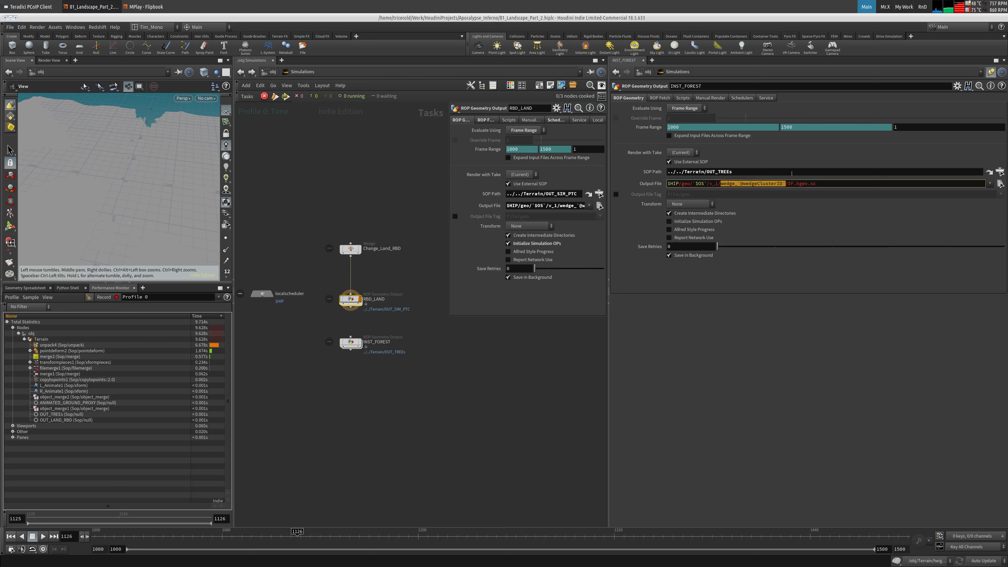
{"action": "key", "text": "BackSpace"}
{"action": "key", "text": "Delete"}
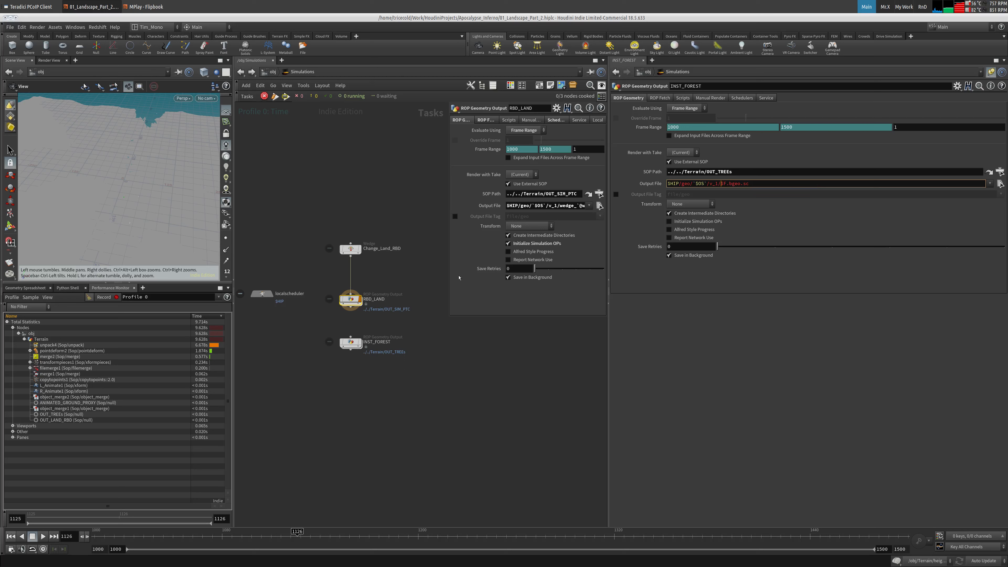
{"action": "key", "text": "Return"}
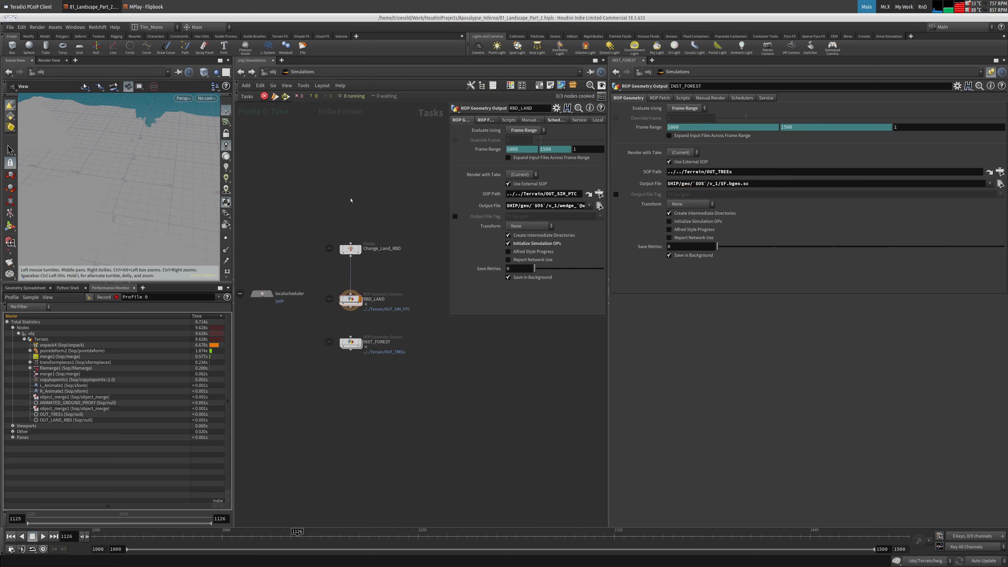
Step: Select the INST_FOREST node and save the scene file
{"action": "middle_click_drag", "start_coordinate": [362, 202], "coordinate": [375, 186]}
{"action": "left_click", "coordinate": [274, 277]}
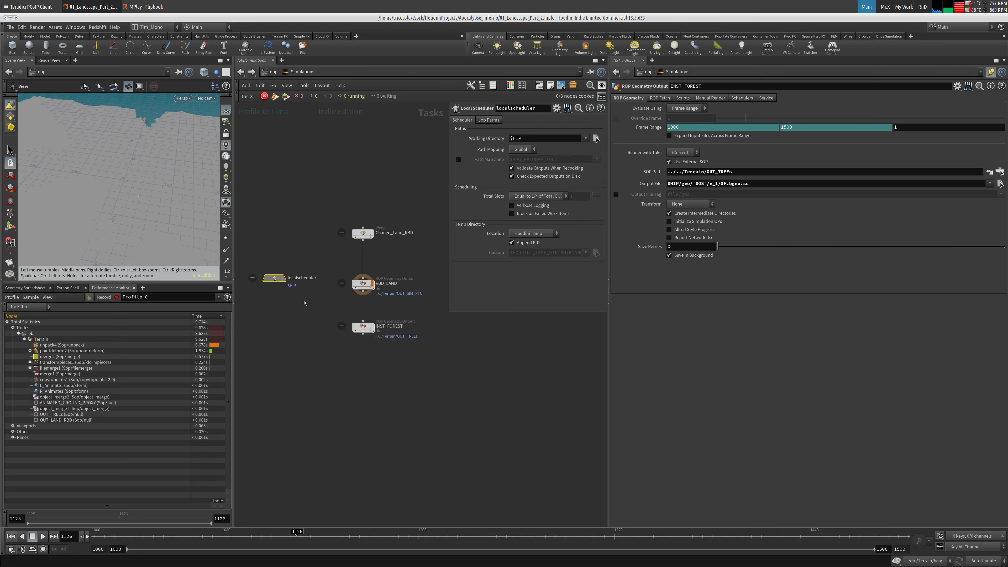
{"action": "left_click", "coordinate": [363, 326]}
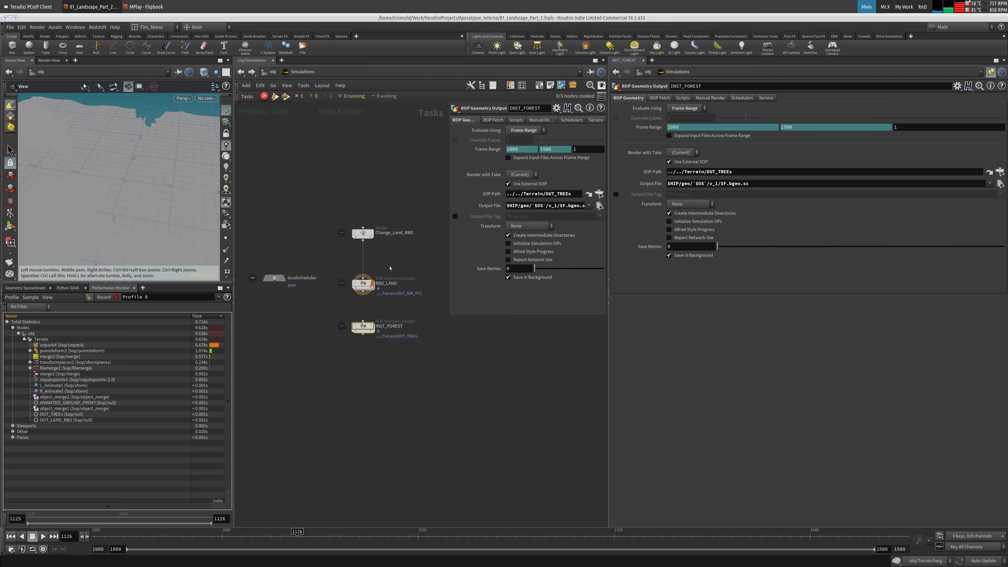
{"action": "left_click", "coordinate": [6, 28]}
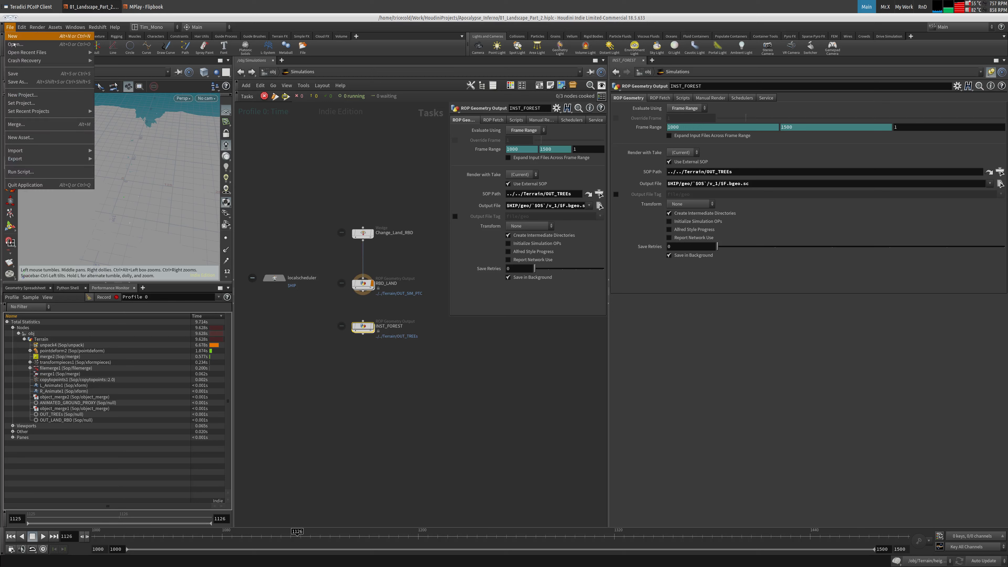
{"action": "left_click", "coordinate": [24, 74]}
Step: Review the local scheduler's Total Slots options and job parameters, then reselect INST_FOREST
{"action": "left_click", "coordinate": [274, 278]}
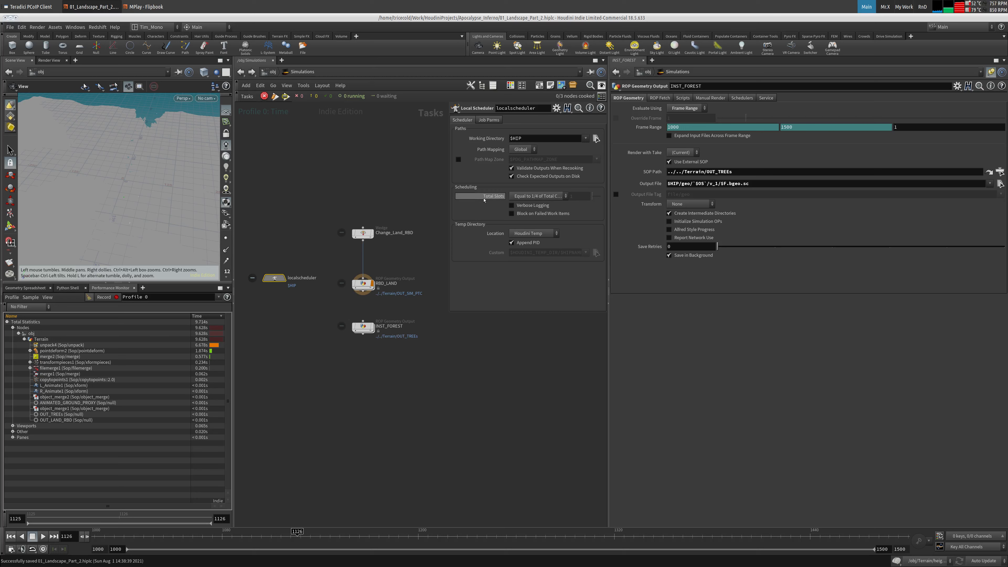
{"action": "left_click", "coordinate": [538, 196]}
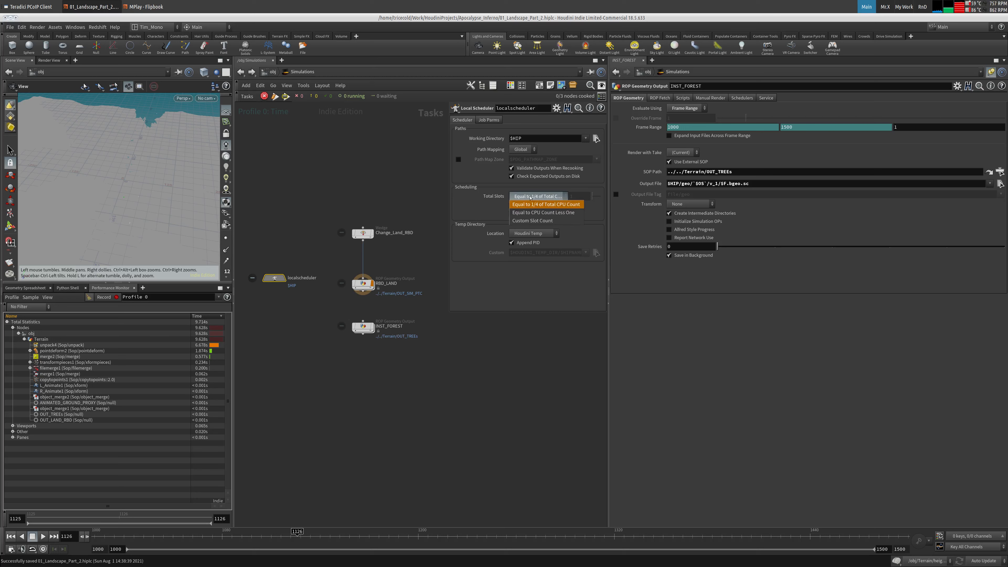
{"action": "left_click", "coordinate": [476, 203]}
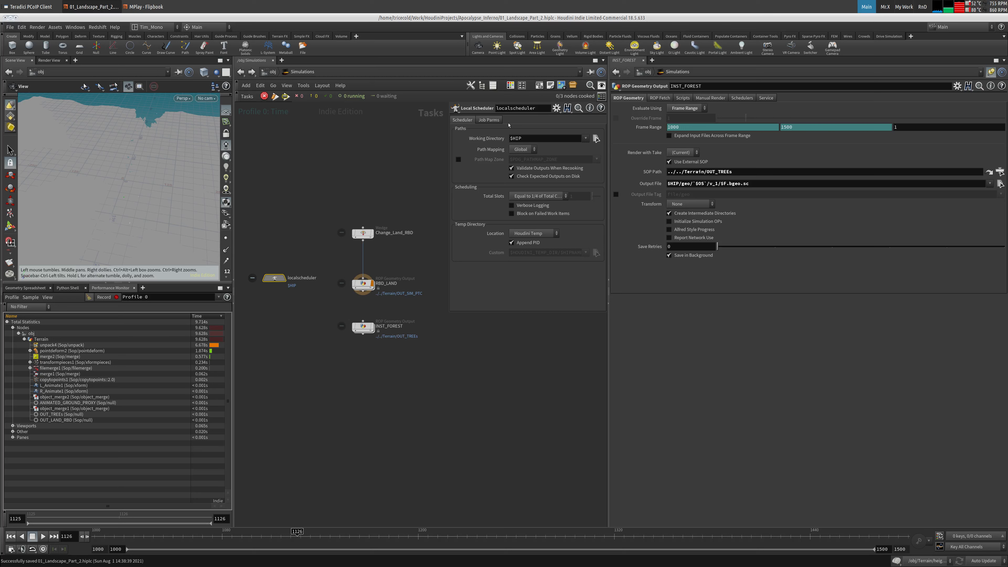
{"action": "left_click", "coordinate": [479, 120]}
{"action": "left_click", "coordinate": [372, 320]}
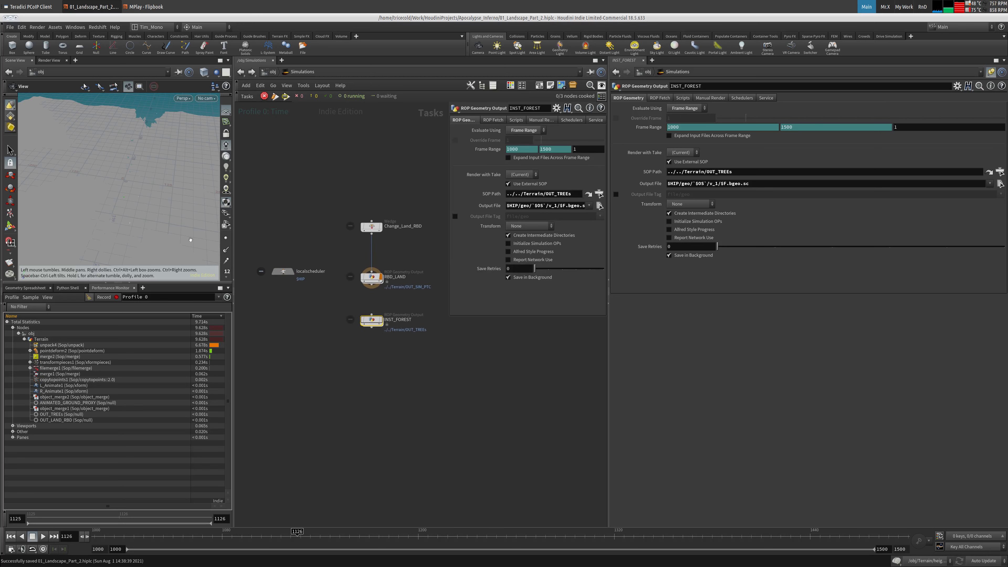